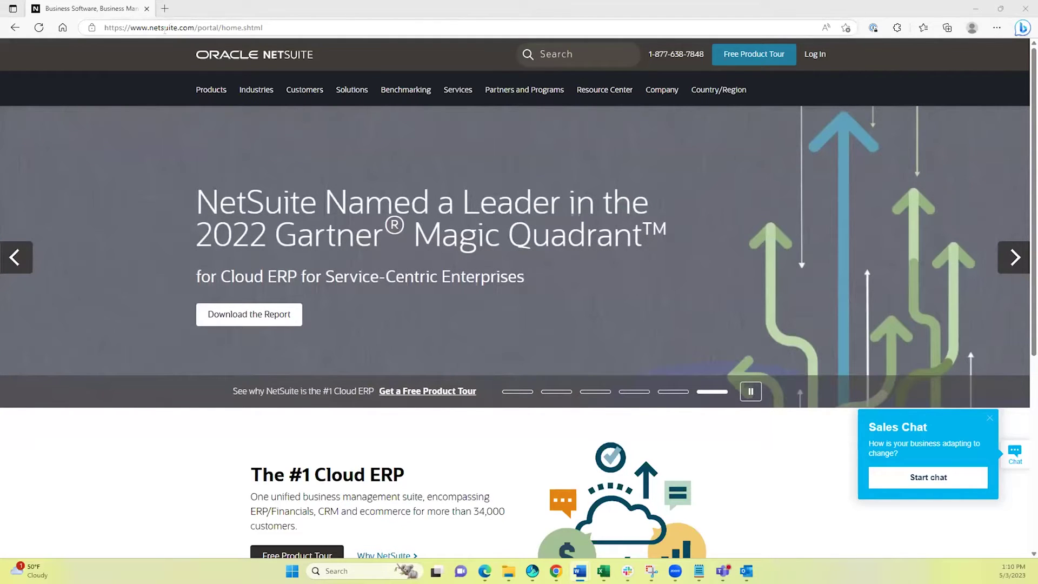
Log in from netsuite.com with the account email and password to reach the Home dashboard.
left_click(814, 55)
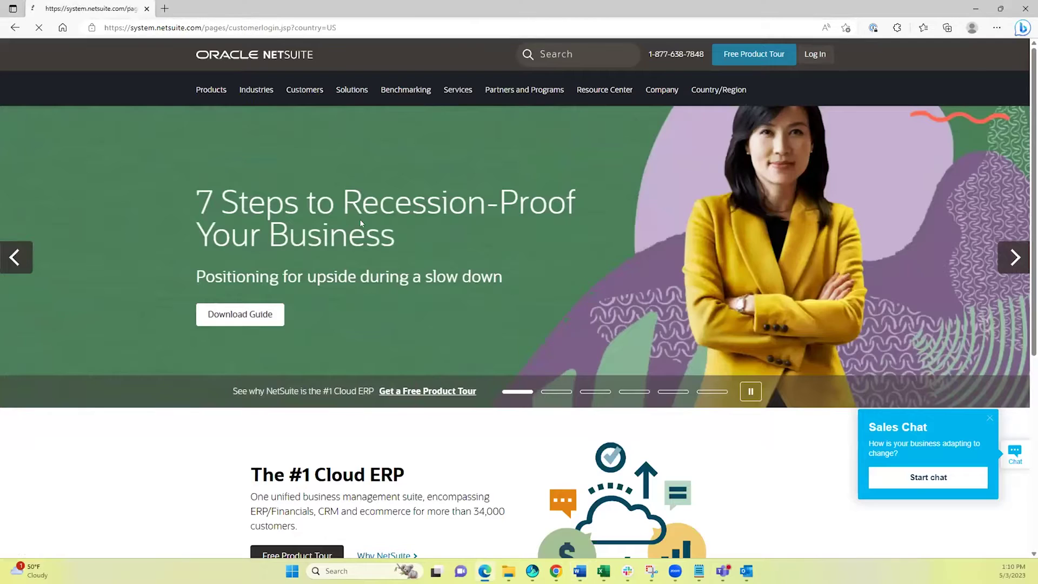
left_click(254, 172)
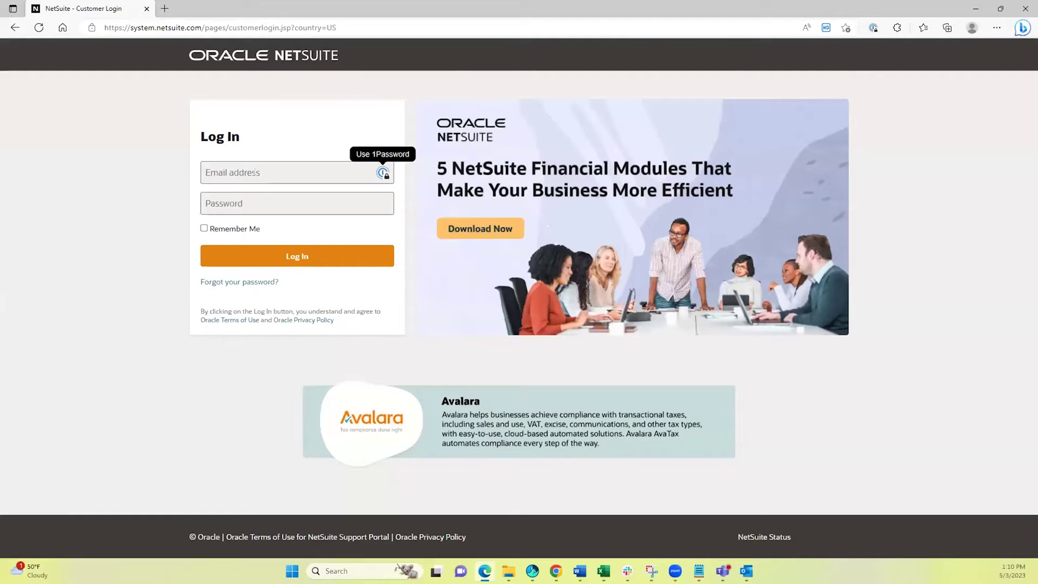
key("Tab")
type("•••••••••••")
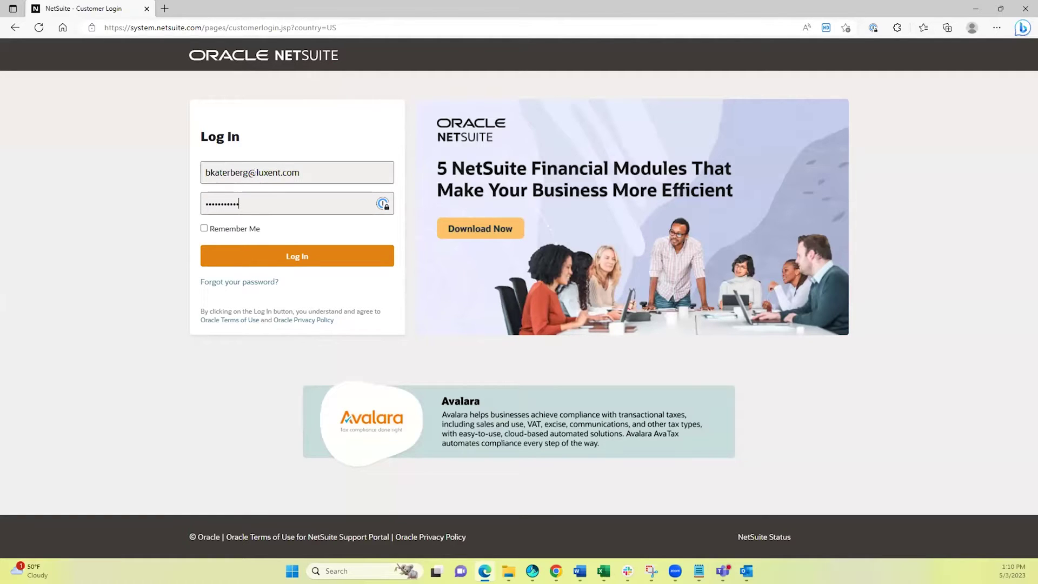
type("•")
key("Return")
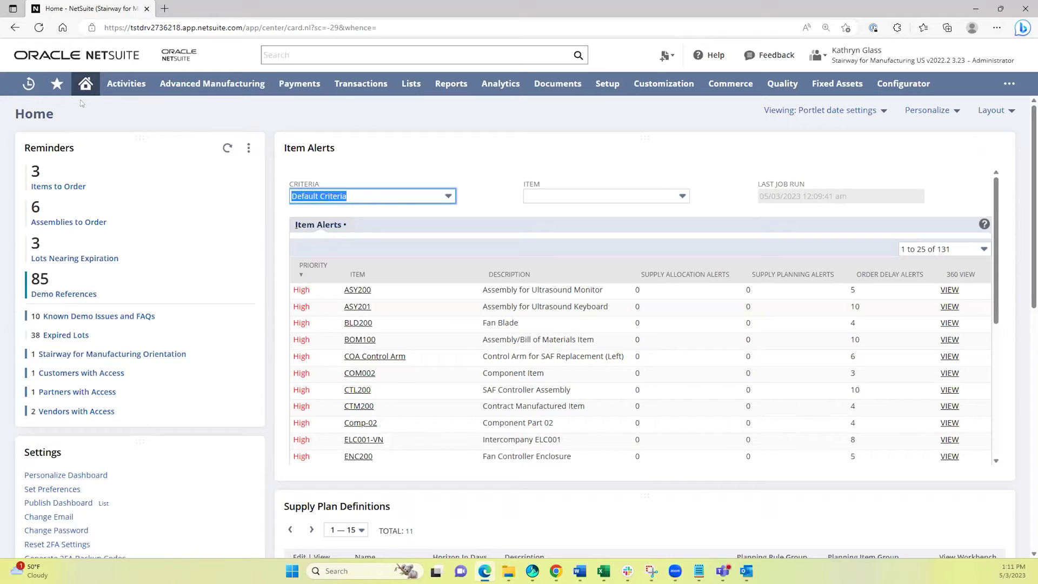
mouse_move(102, 79)
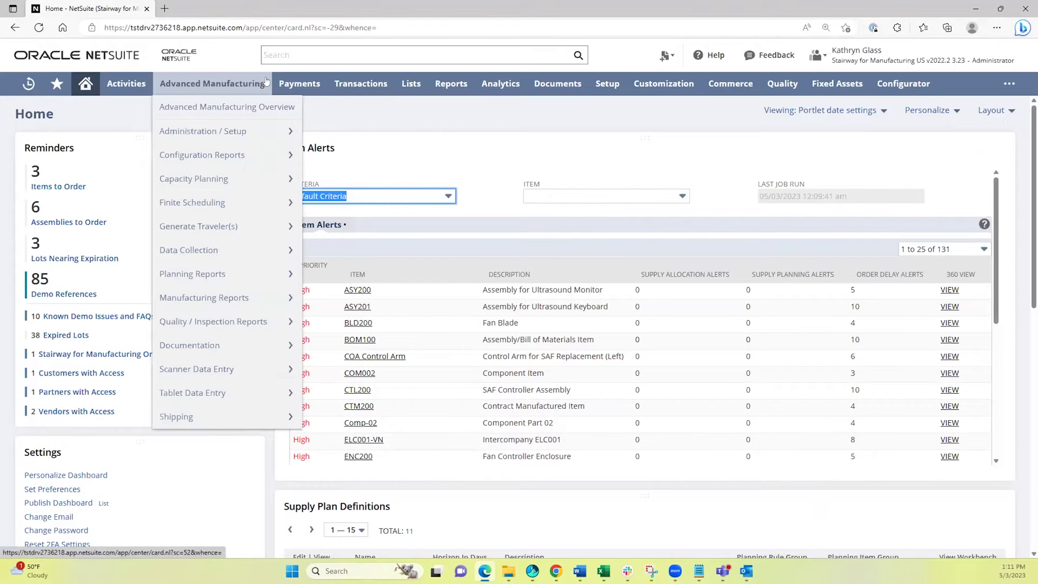
mouse_move(282, 82)
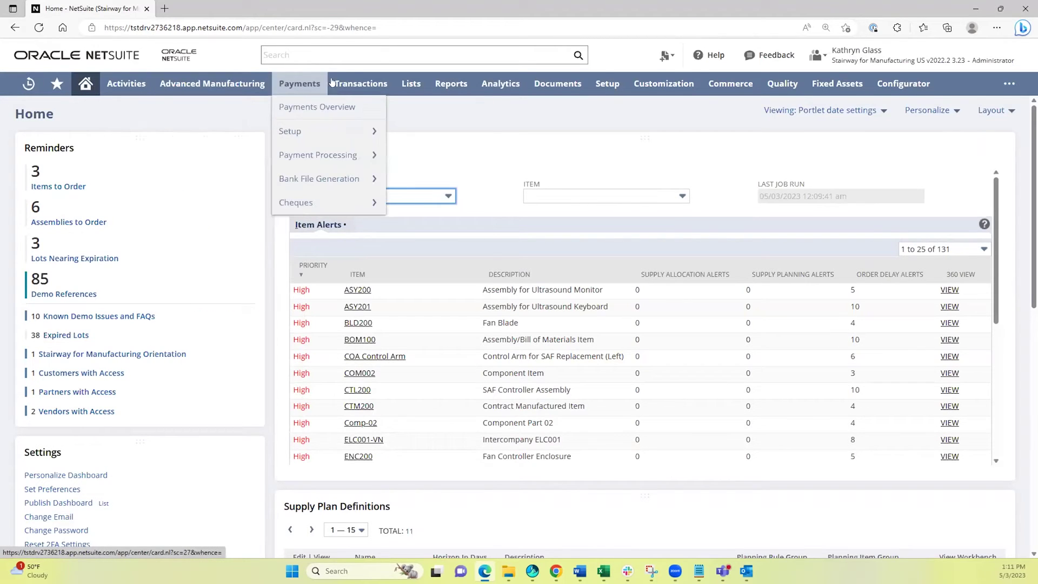
mouse_move(352, 82)
mouse_move(361, 131)
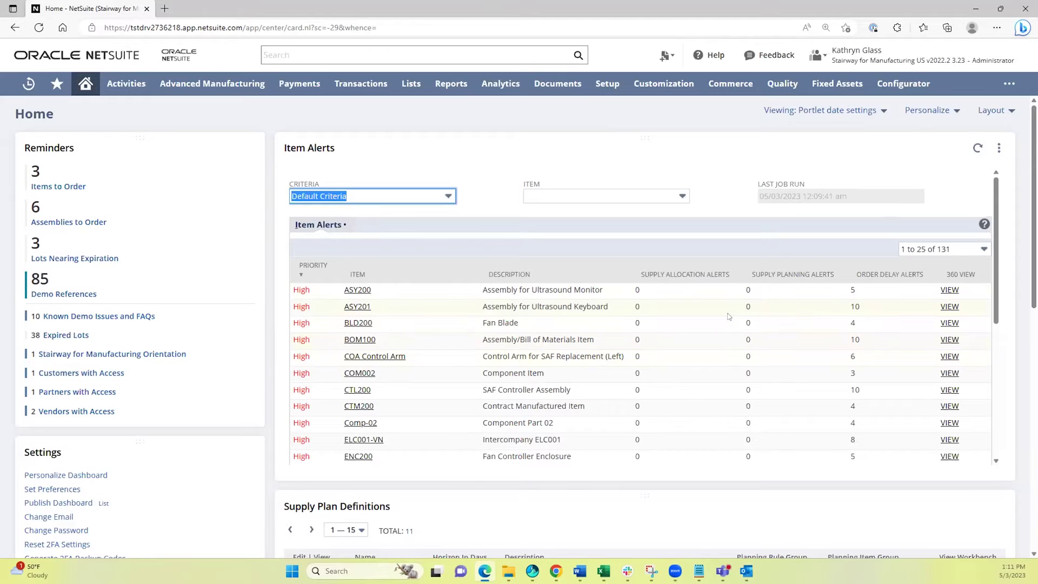
Pick MFG Controller from the role list under the user name.
mouse_move(889, 56)
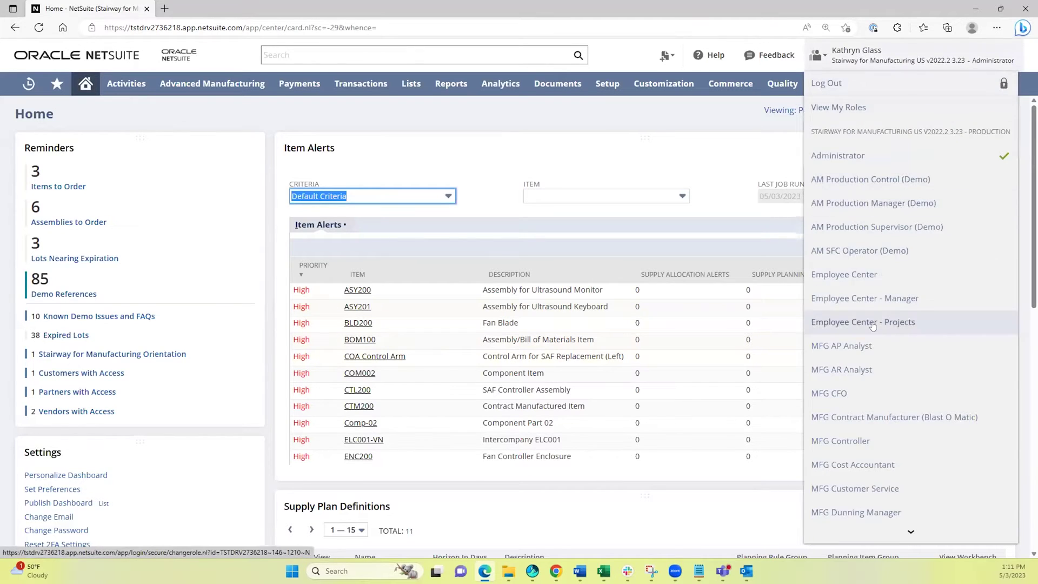
scroll(861, 319, "down", 3)
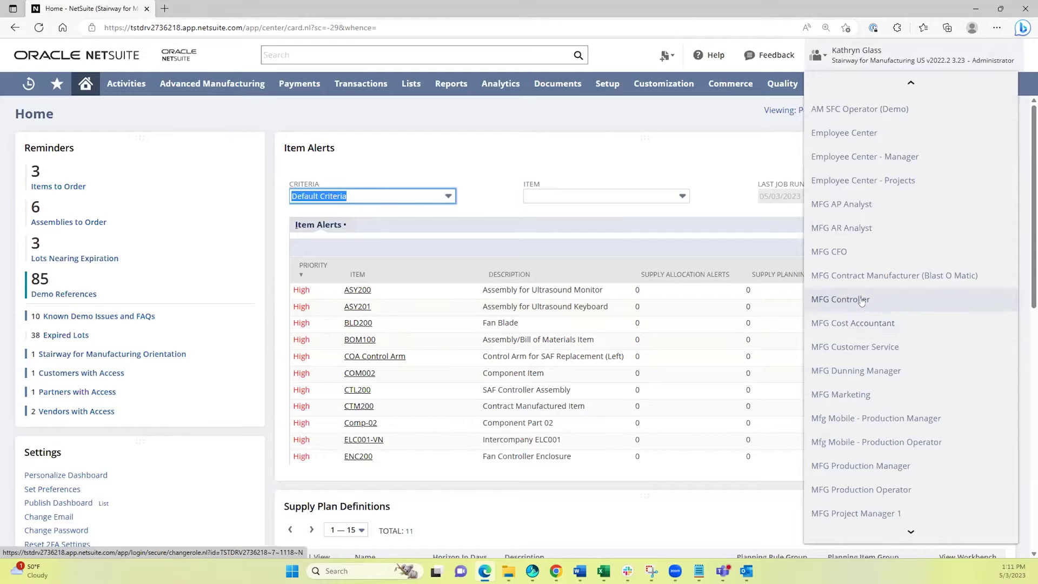
left_click(861, 300)
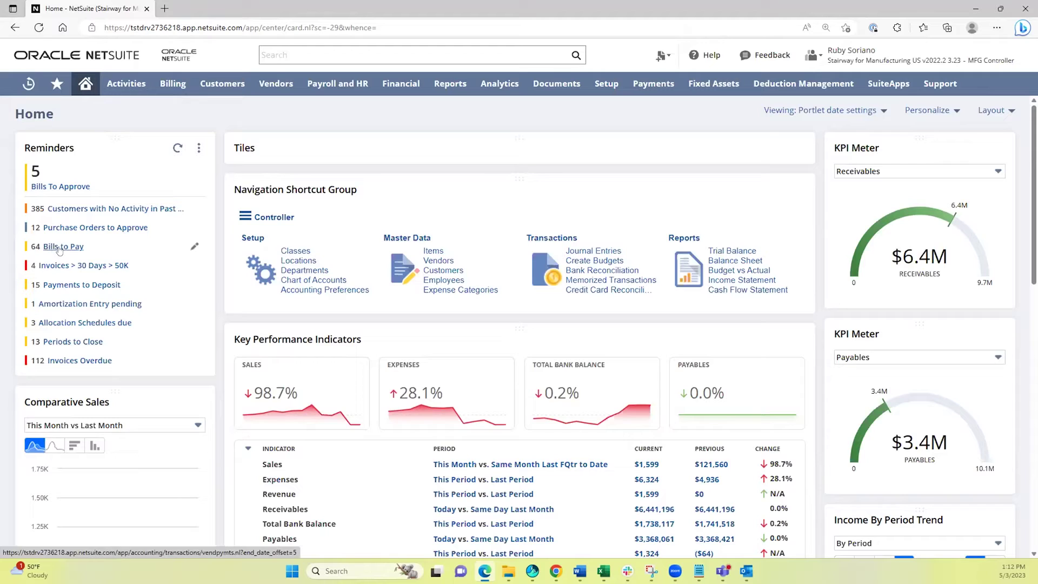
Open bill 3493 from the Bills To Approve list in a new tab, then go back Home.
left_click(48, 187)
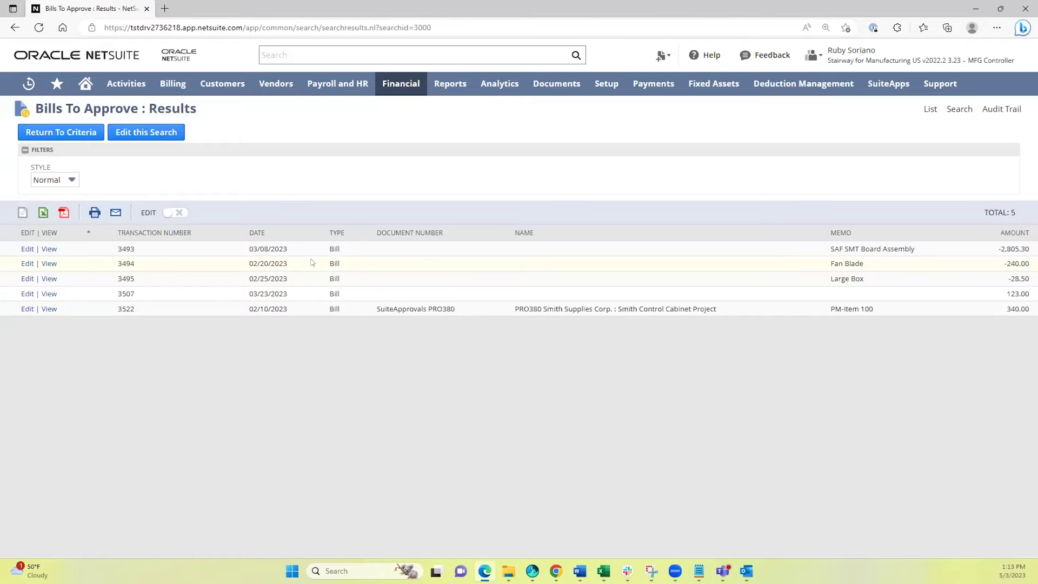
right_click(50, 249)
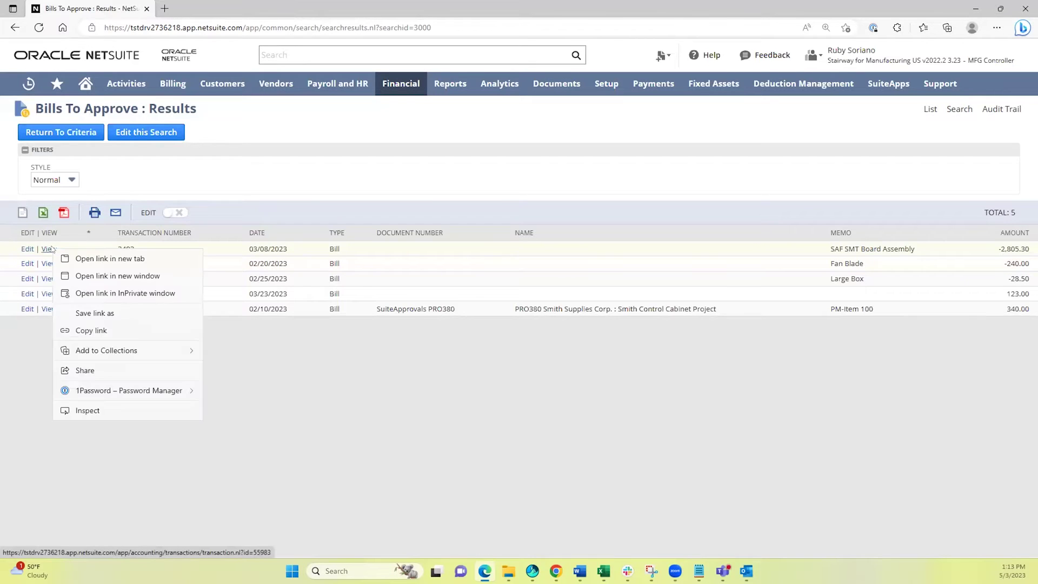
left_click(96, 257)
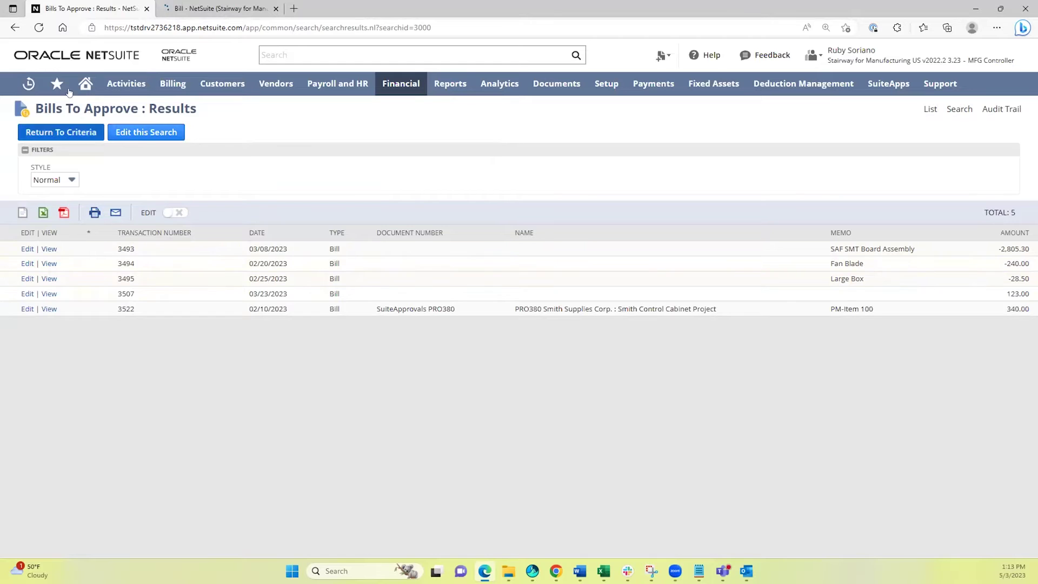
left_click(86, 83)
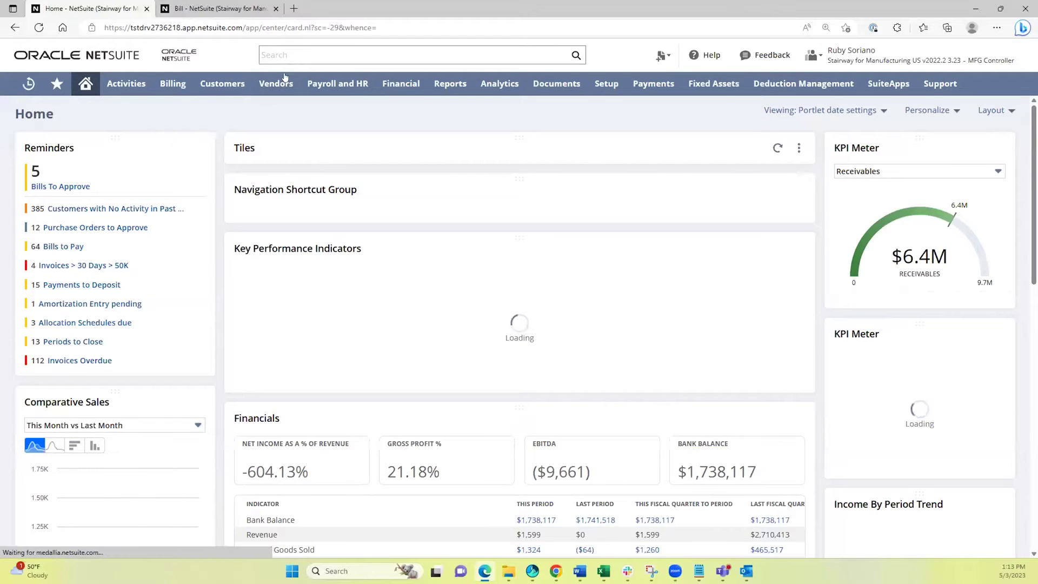
Find sales order SO1812 in global search, open it in a new tab, and review it.
left_click(281, 51)
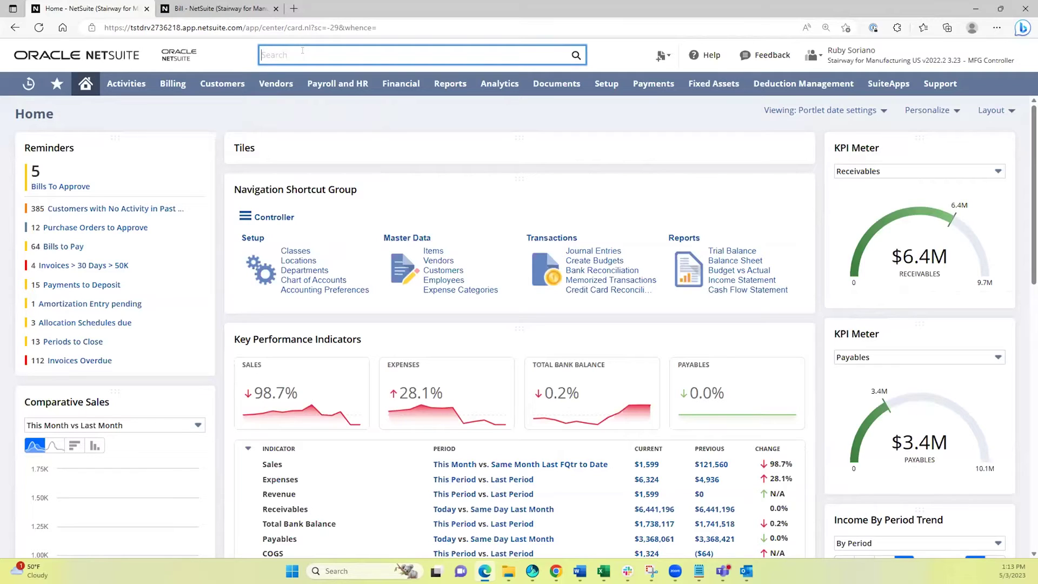
type("so1812")
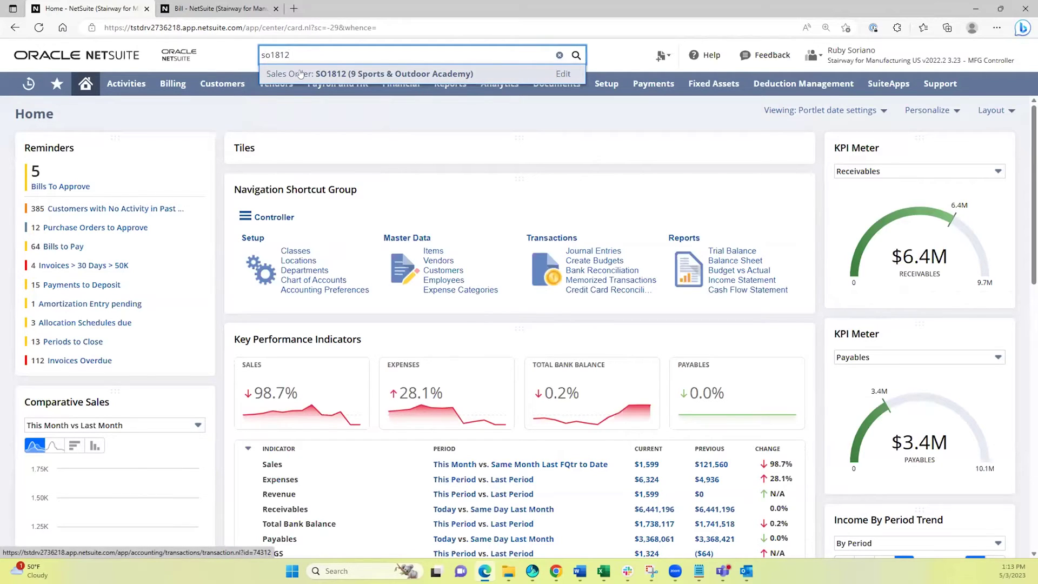
right_click(301, 74)
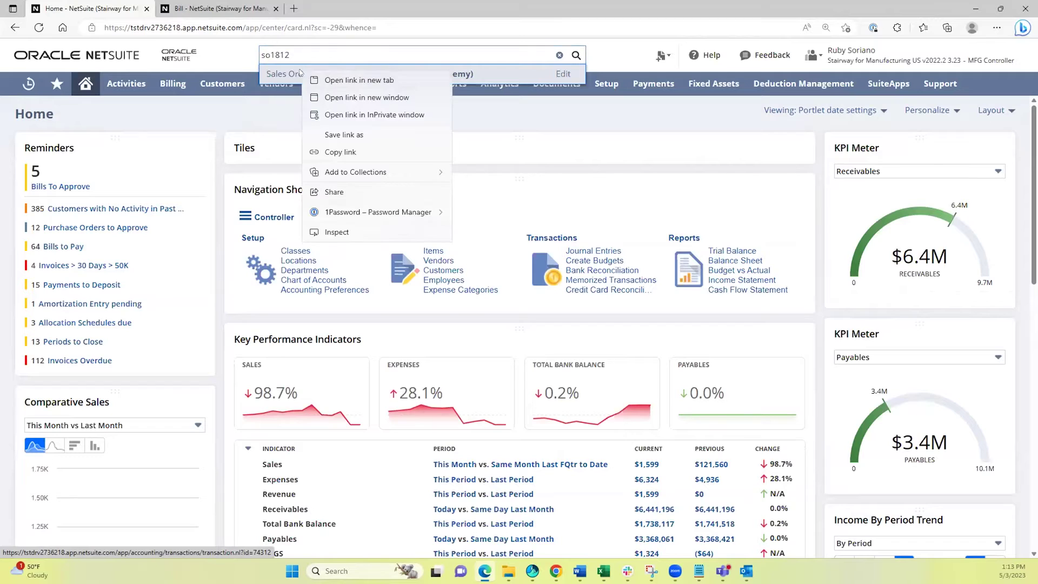
left_click(341, 82)
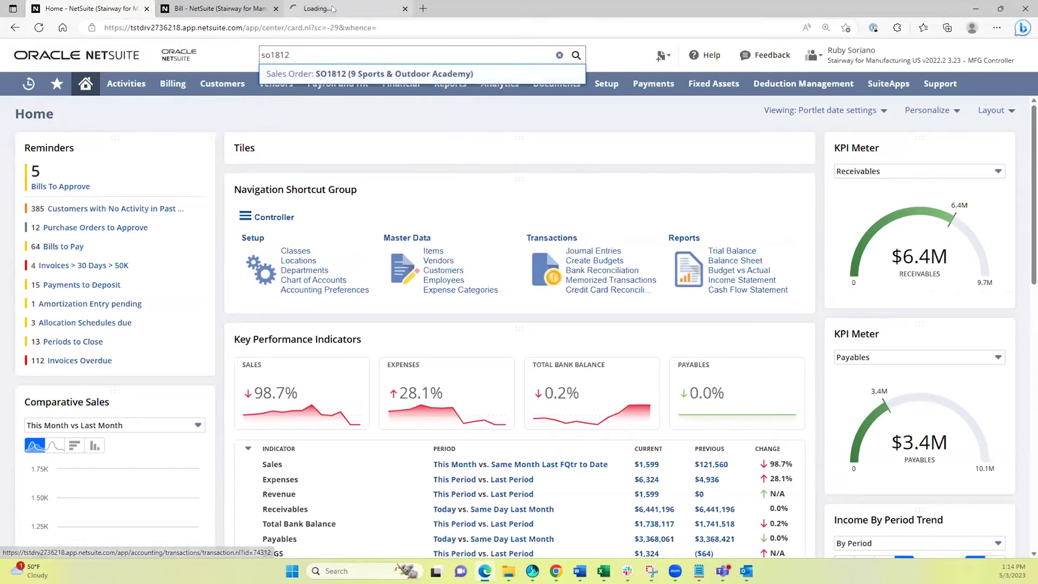
left_click(350, 15)
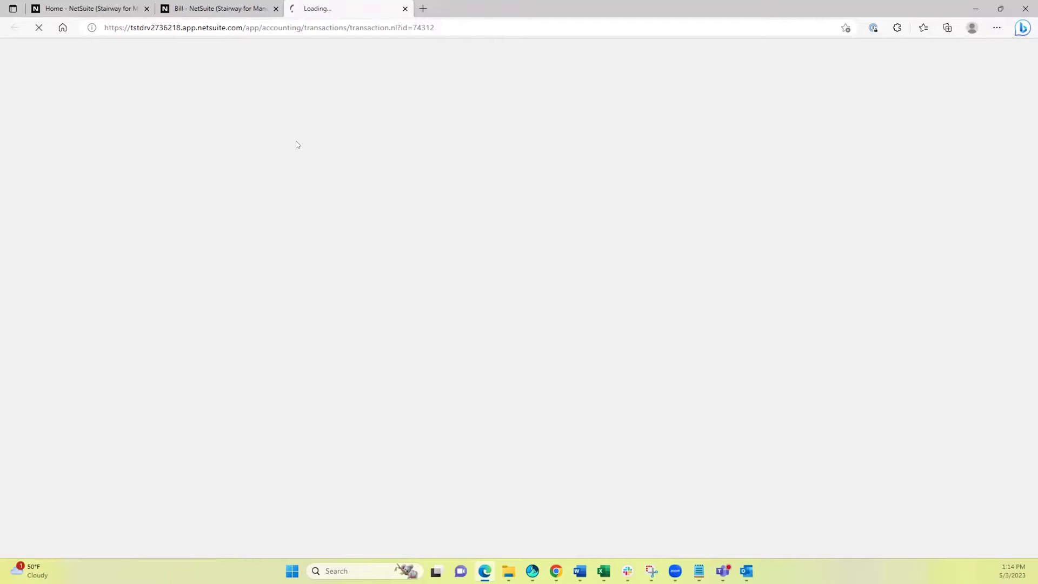
left_click(86, 8)
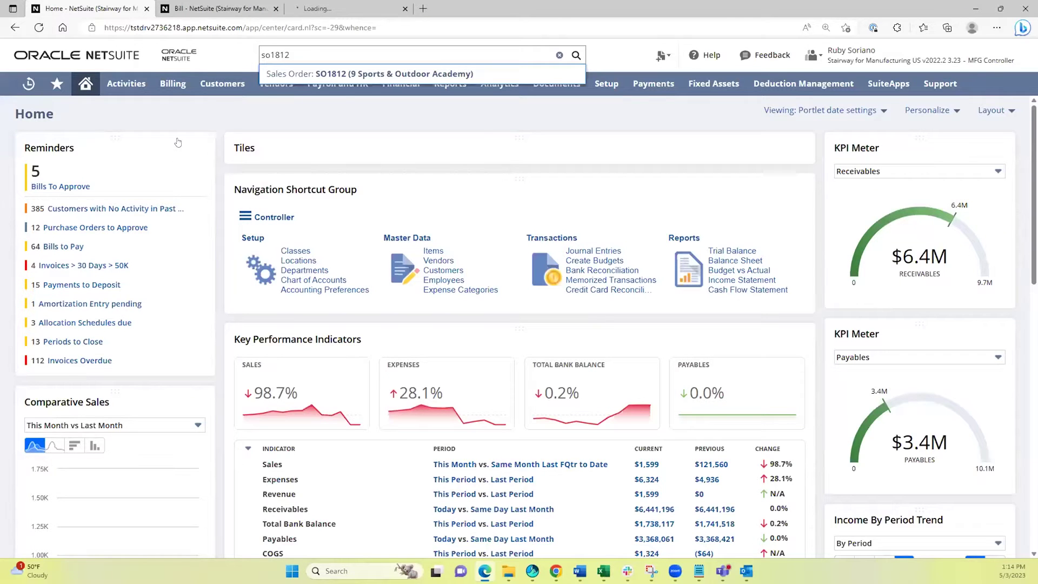
Search for Abbott records using plain, 'cus:' prefixed and 'ab%ot' wildcard terms, then clear the box.
left_click(344, 73)
type("abt")
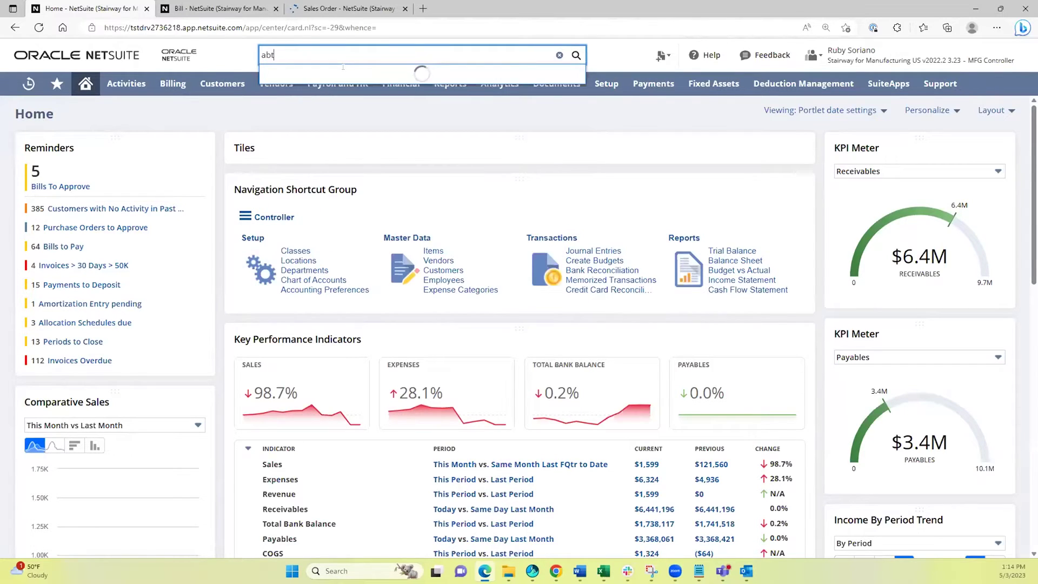
key("BackSpace")
type("ott")
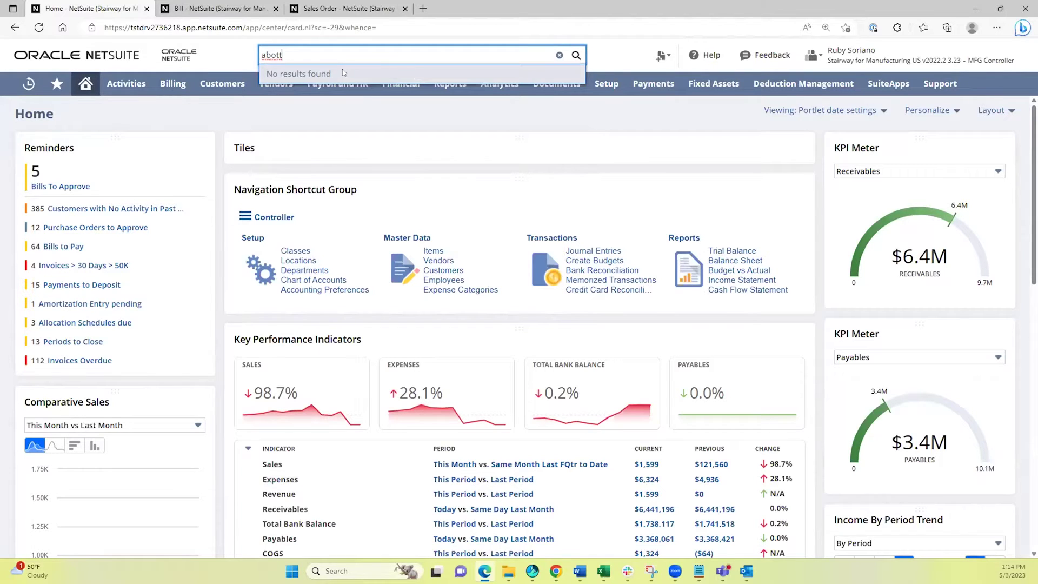
key("BackSpace")
key("BackSpace")
key("BackSpace")
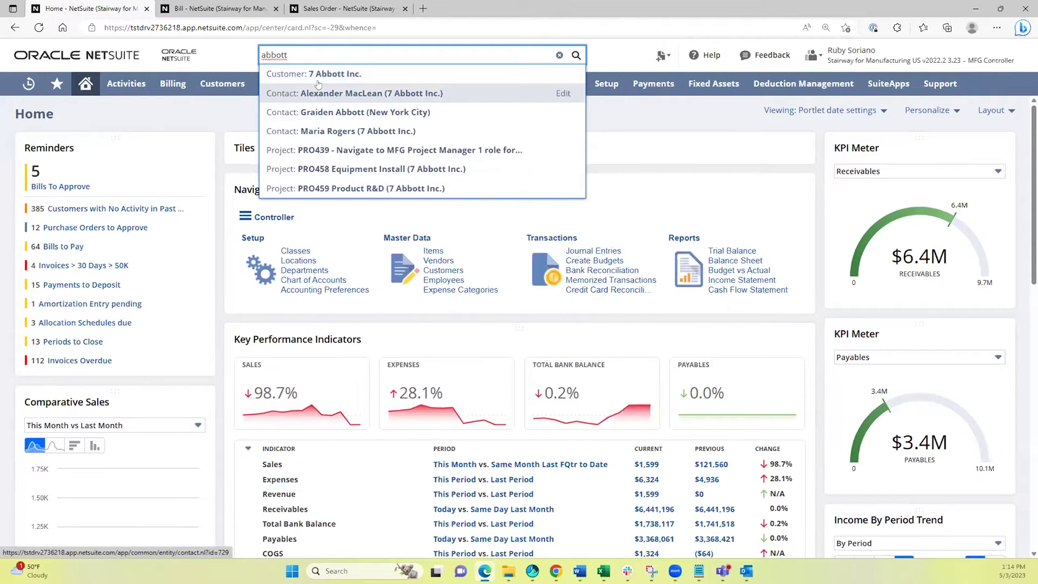
left_click(263, 55)
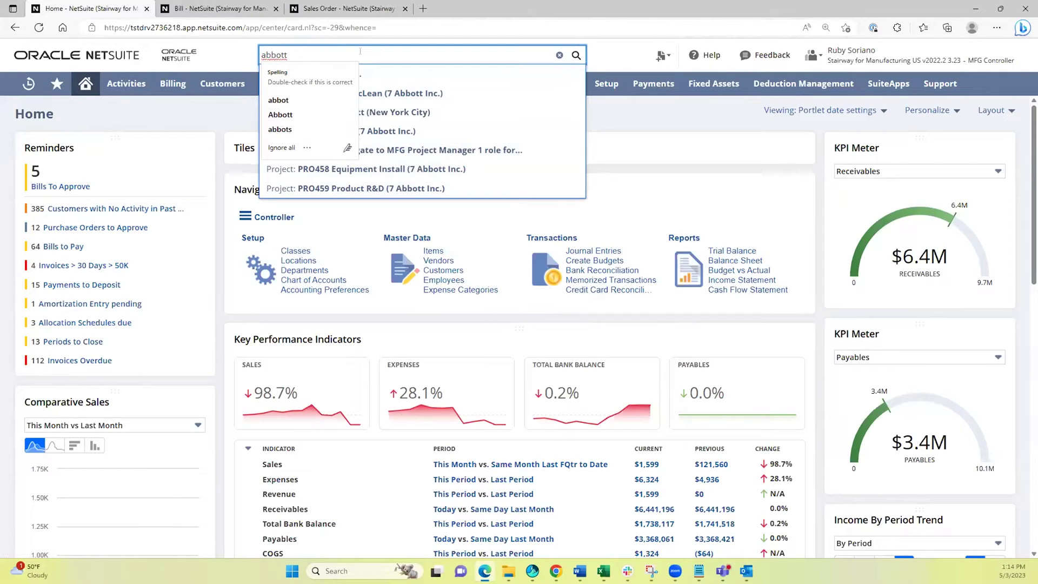
type("cus")
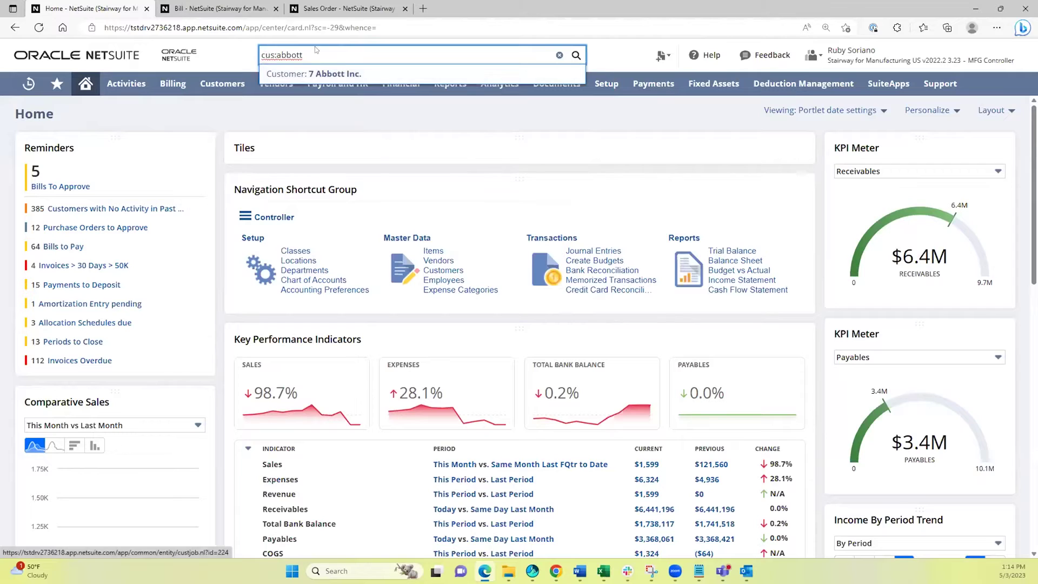
type(":")
key("ctrl+a")
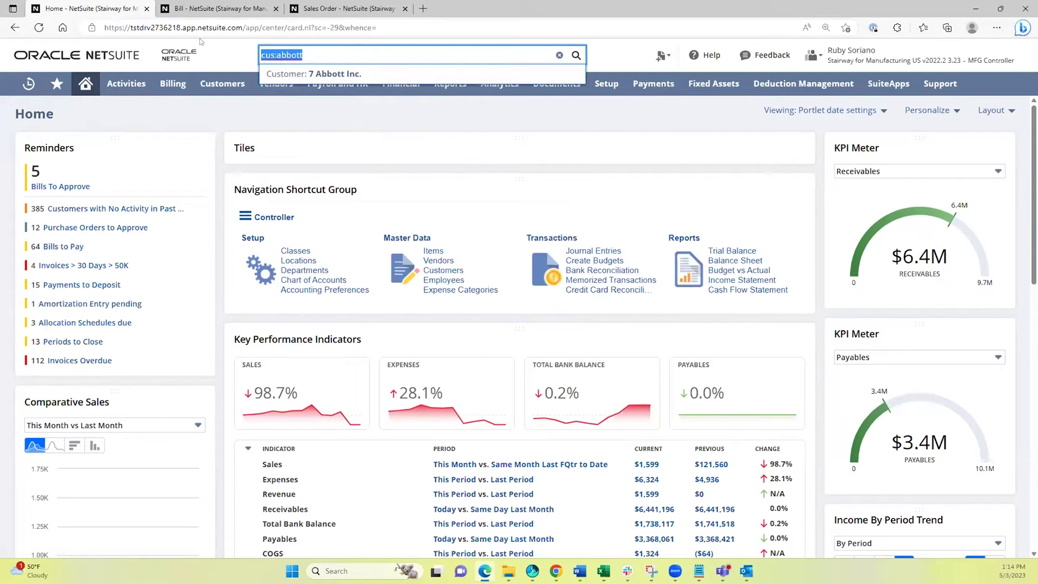
type("ab%")
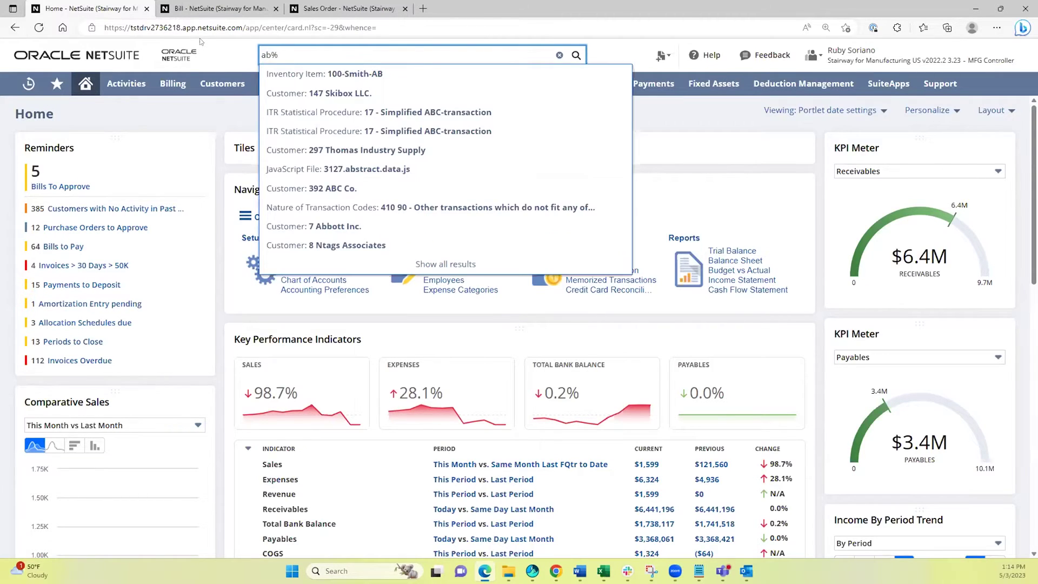
type("ot")
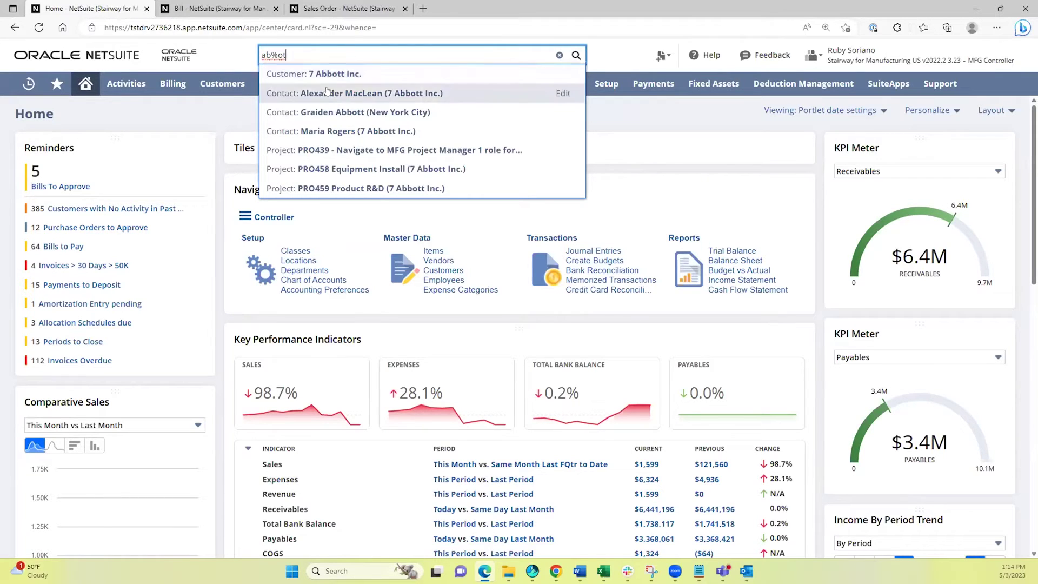
key("ctrl+a")
key("BackSpace")
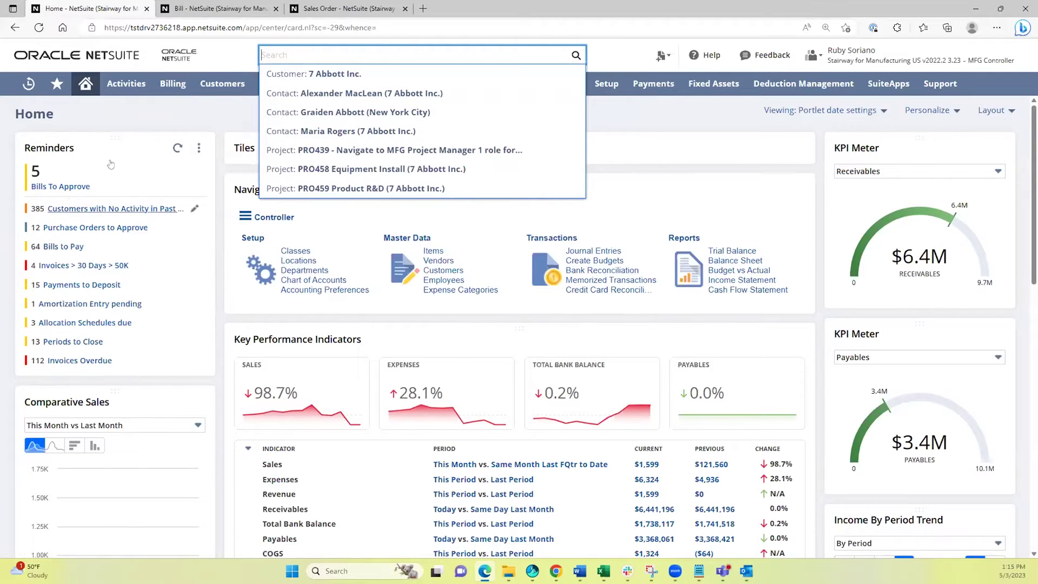
Open the Customers list via Customers > Lists > Customers.
left_click(86, 84)
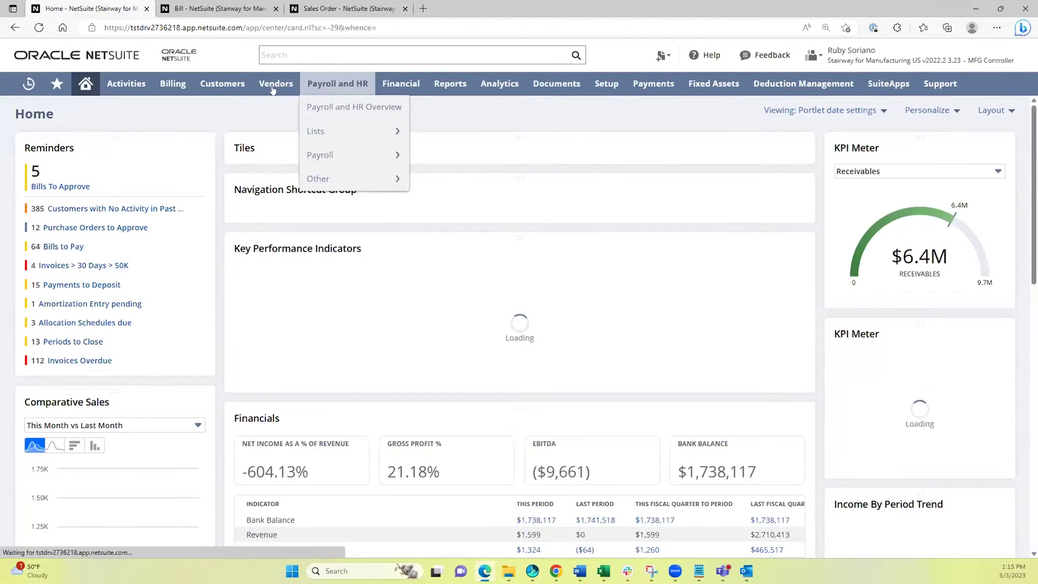
mouse_move(220, 83)
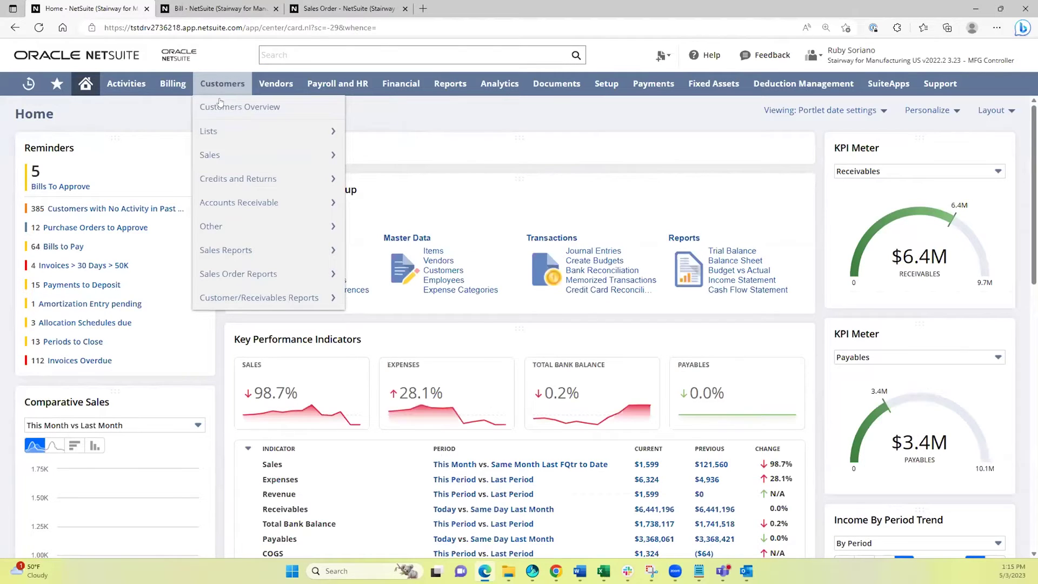
mouse_move(222, 132)
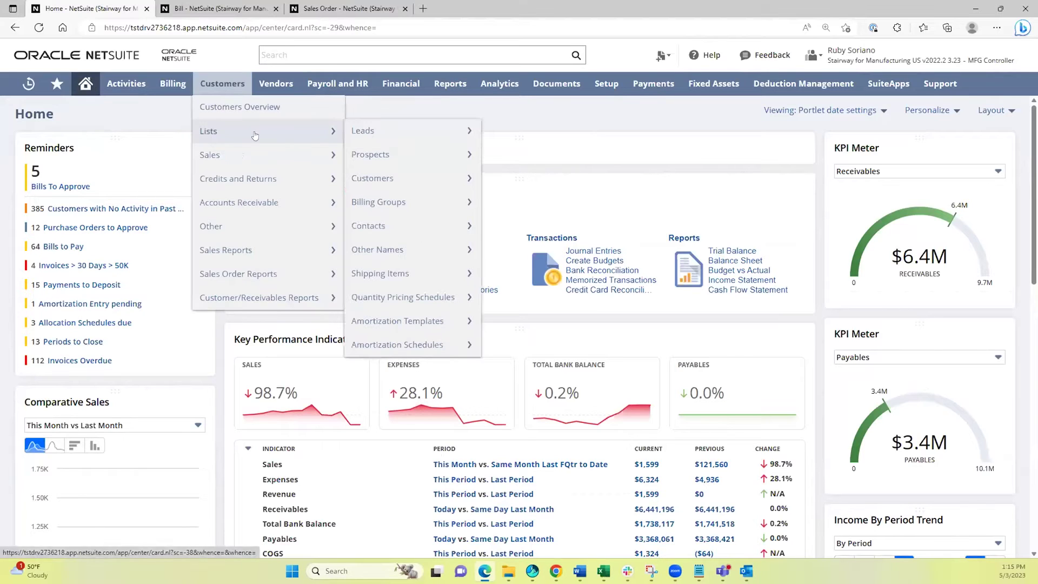
mouse_move(377, 153)
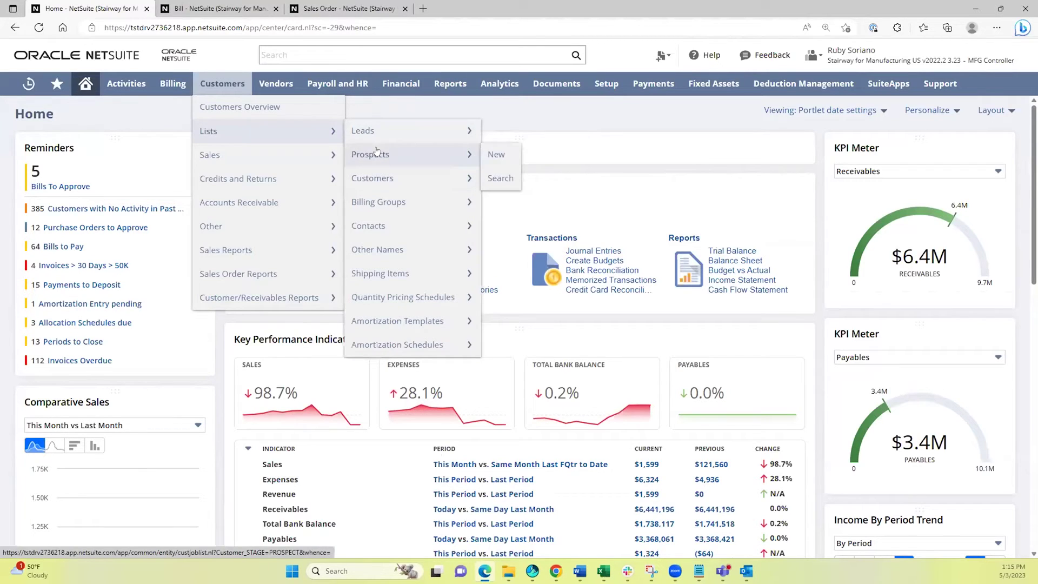
left_click(375, 181)
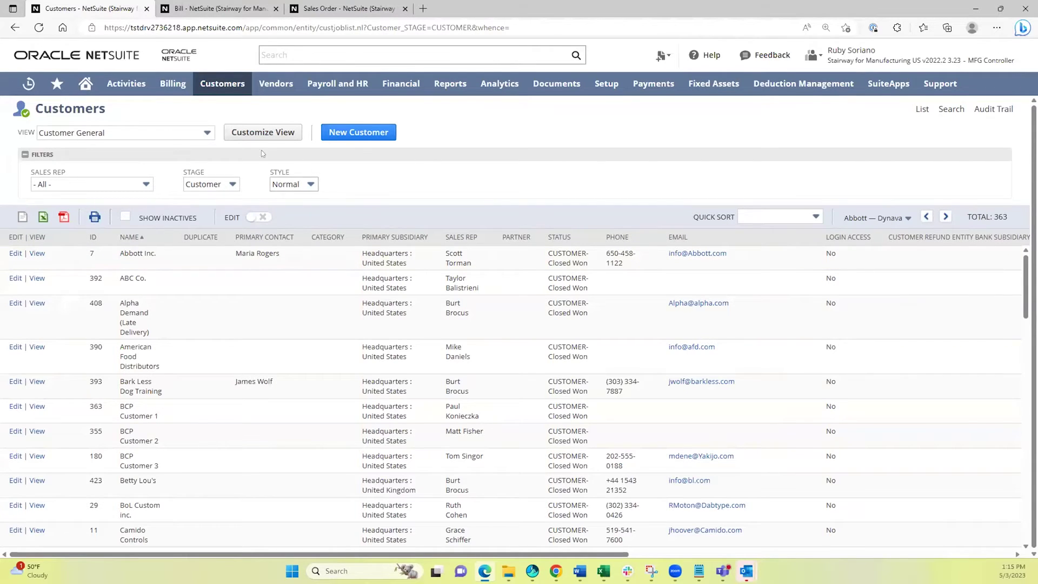
Leave the Sales Rep filter at All and return to the Home dashboard.
left_click(106, 183)
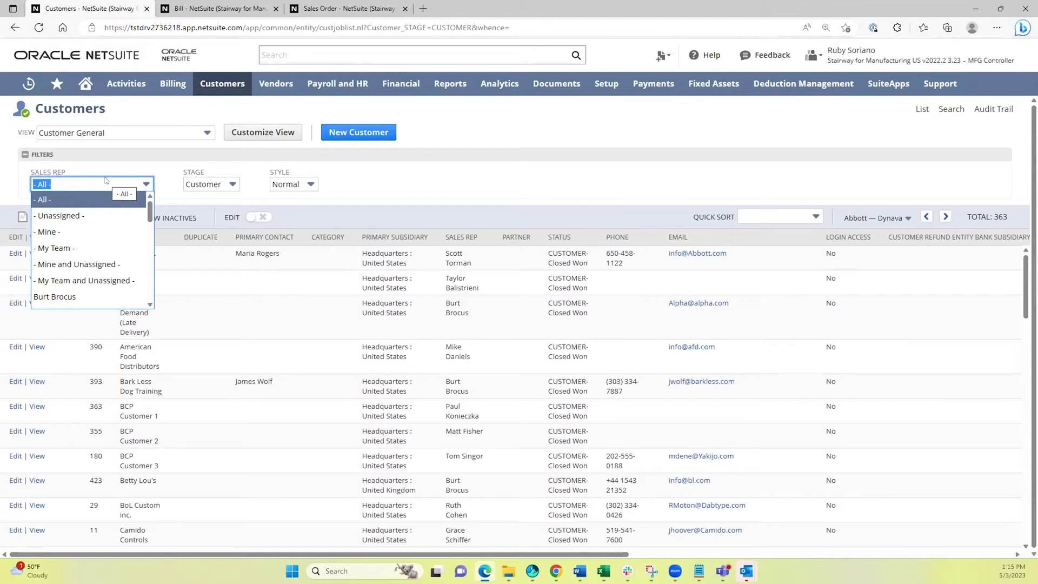
key("Down")
key("Down")
key("Down")
key("Down")
key("Up")
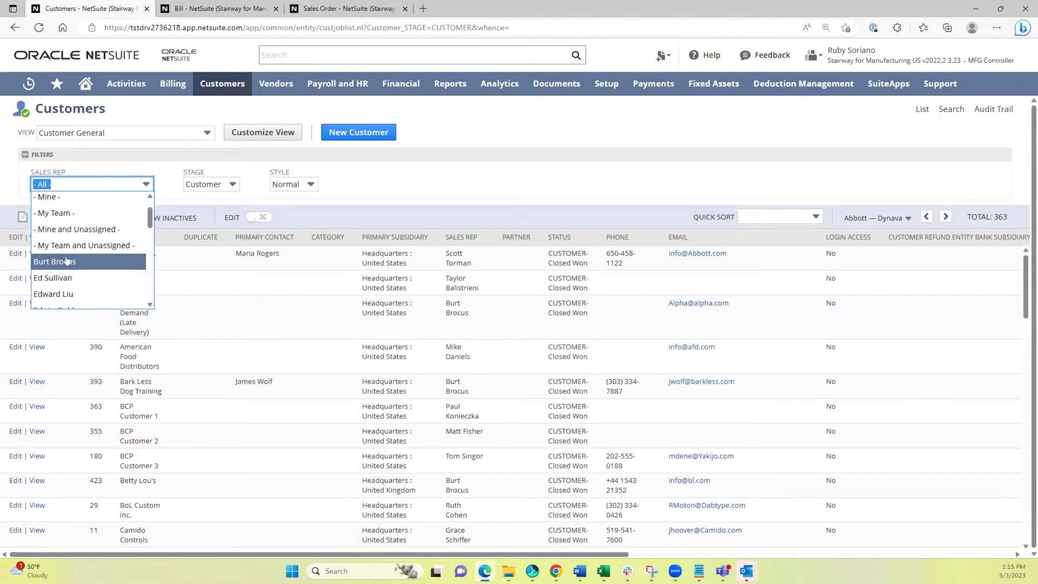
left_click(420, 131)
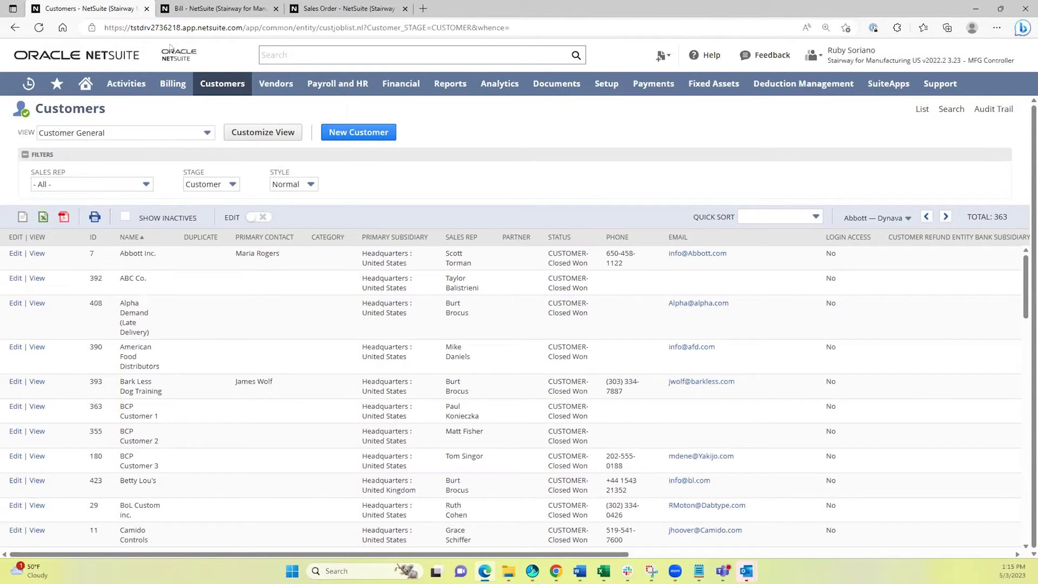
left_click(85, 84)
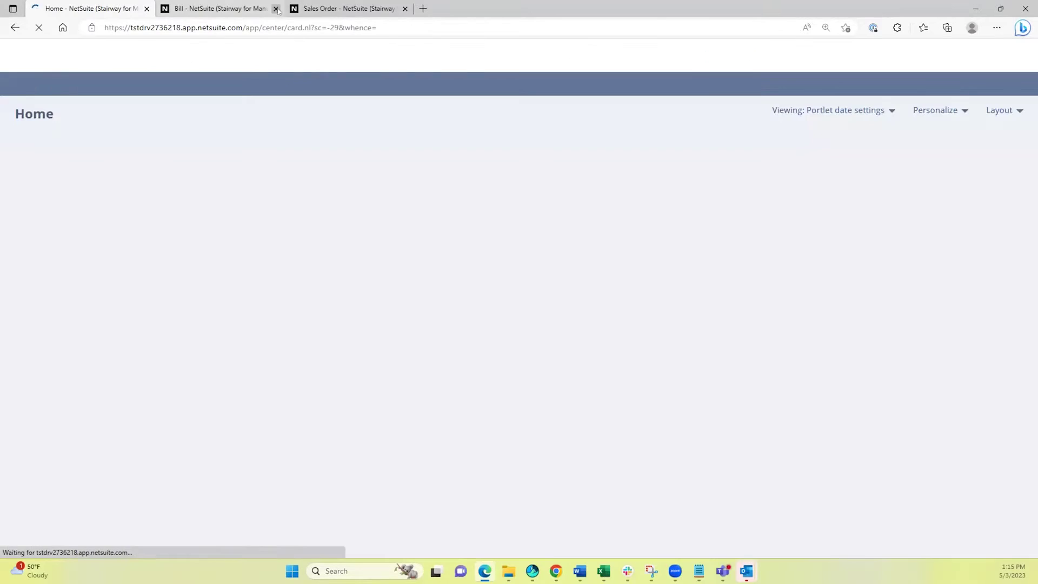
Close the Bill and Sales Order tabs and scroll down to the Key Performance Indicators.
left_click(275, 9)
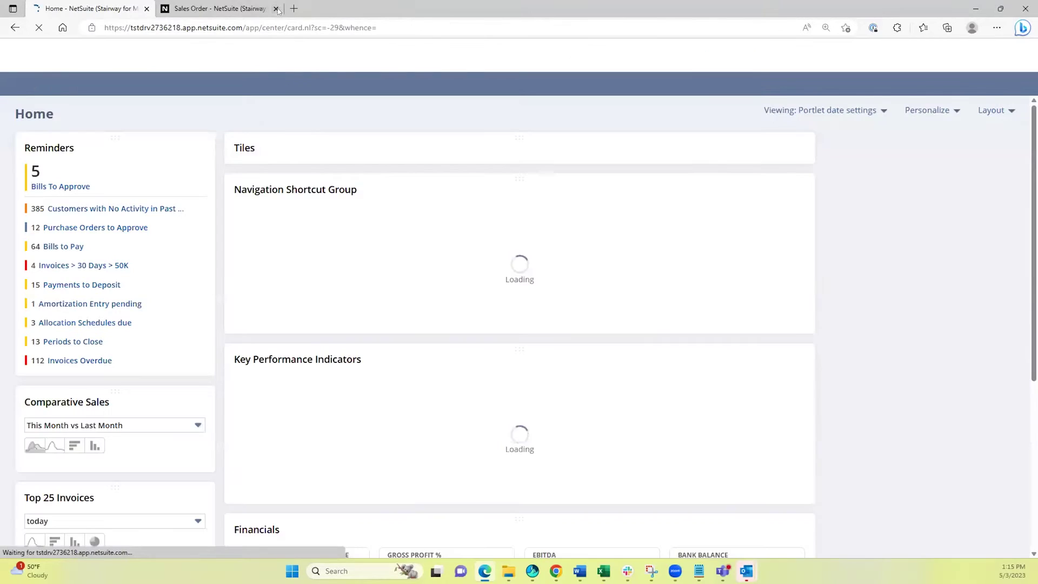
left_click(276, 9)
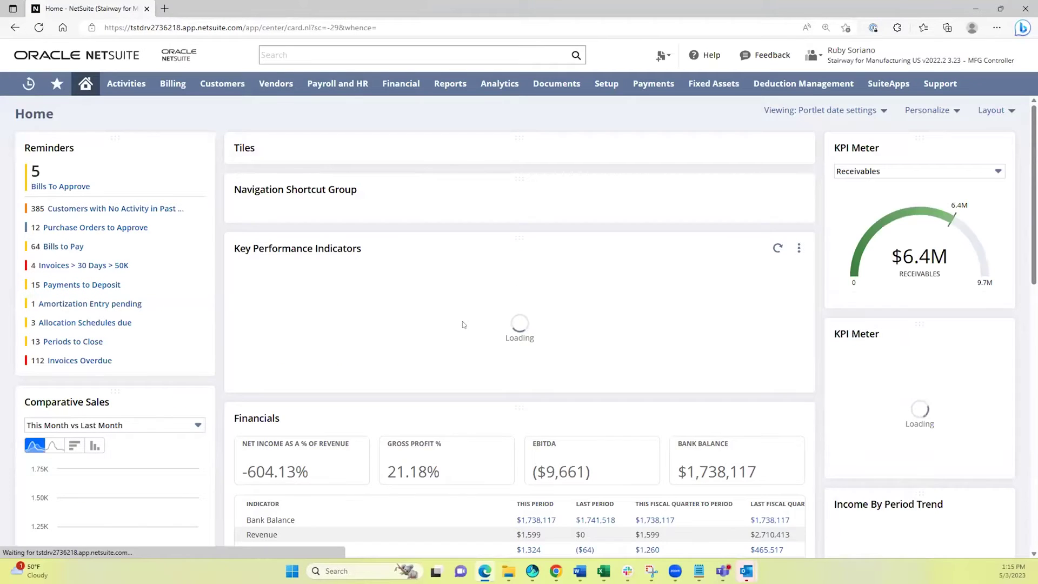
scroll(110, 437, "down", 2)
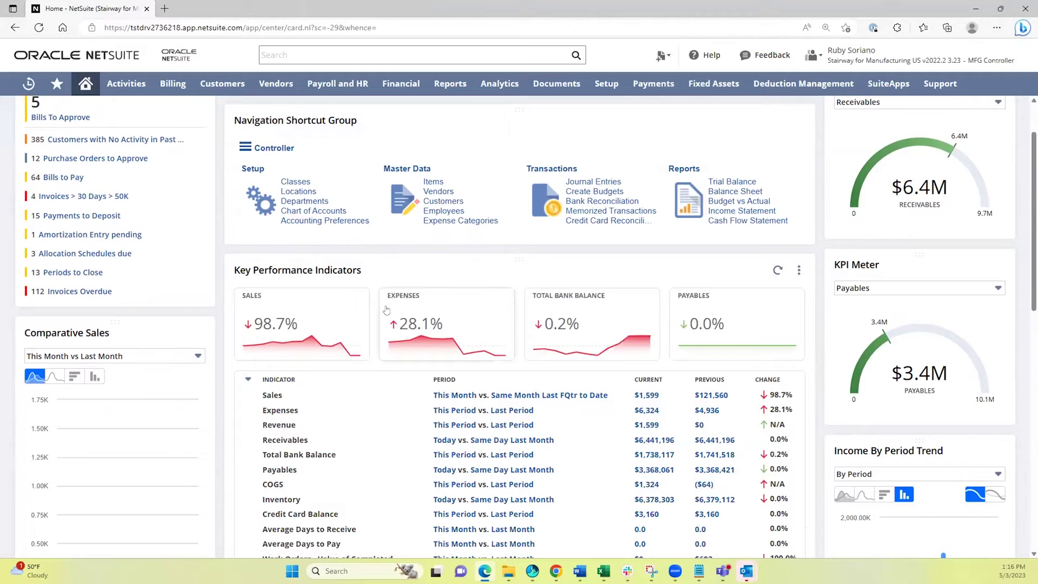
scroll(289, 316, "down", 1)
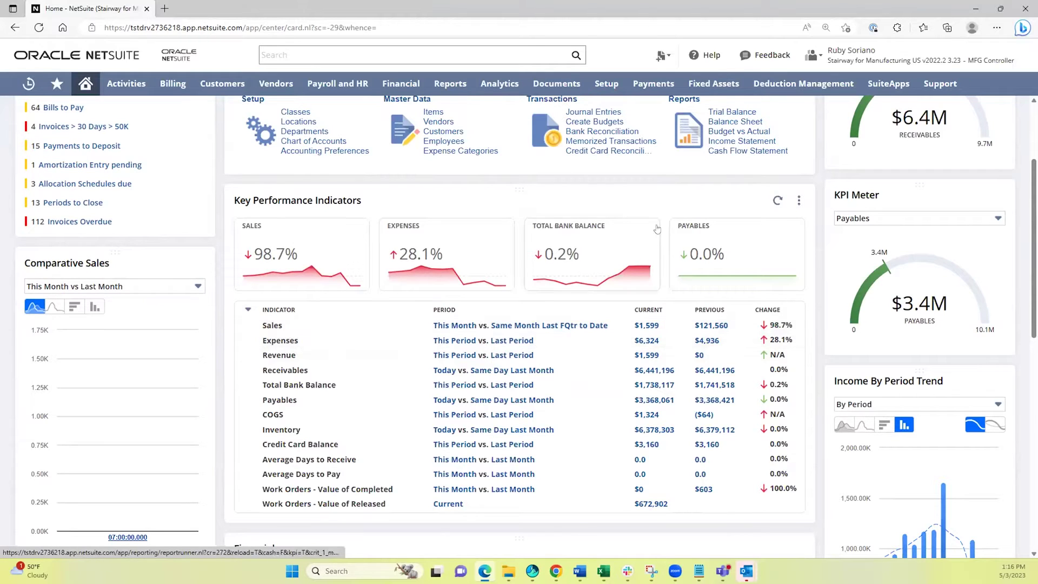
left_click(799, 201)
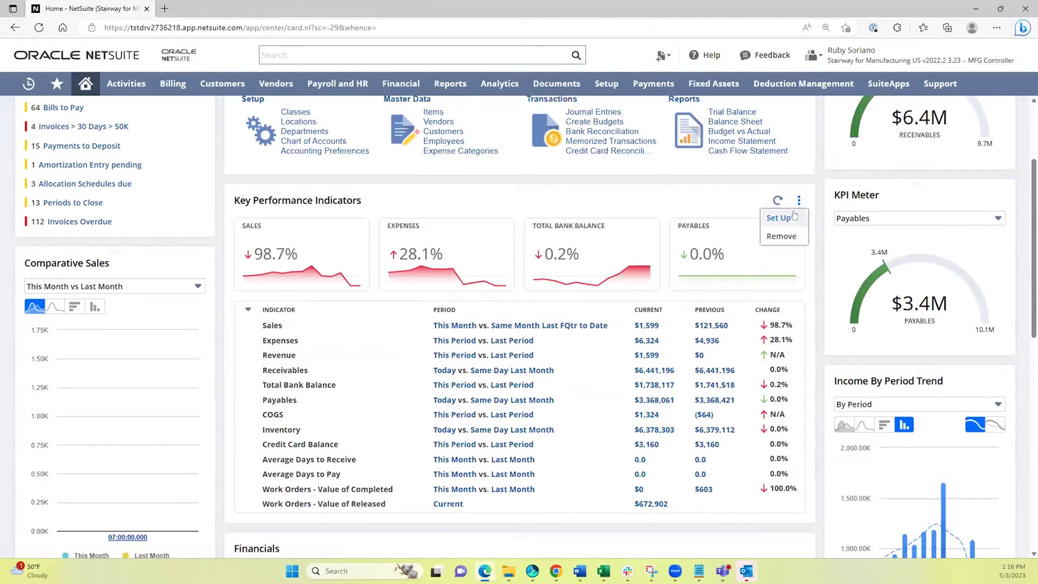
left_click(790, 216)
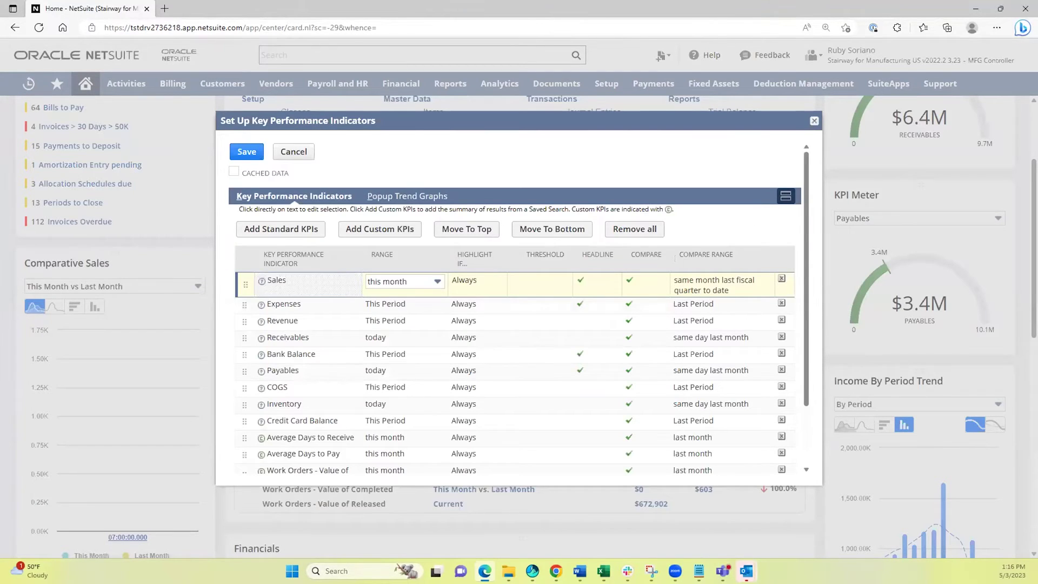
left_click(412, 278)
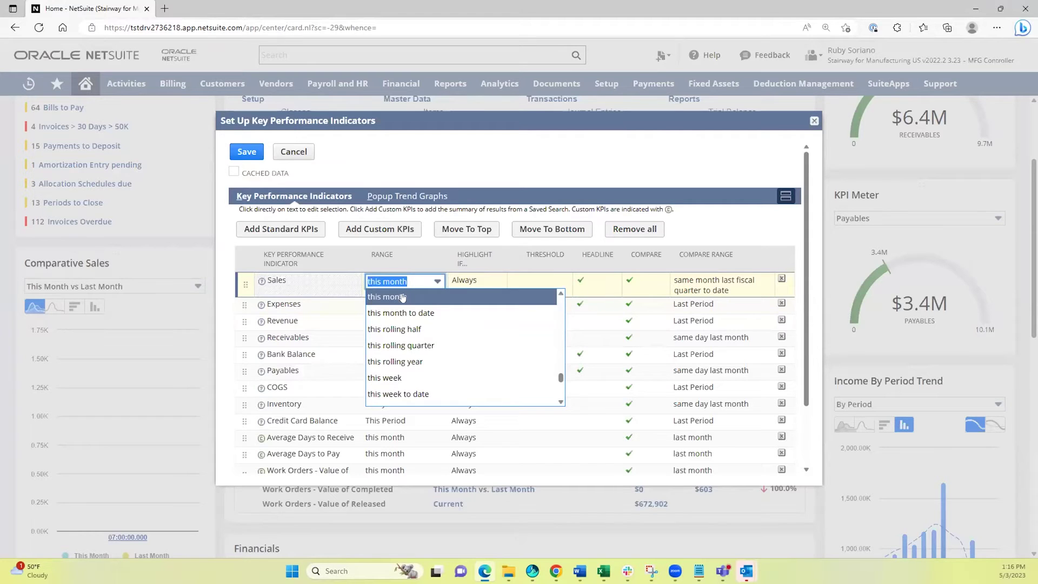
scroll(403, 380, "down", 1)
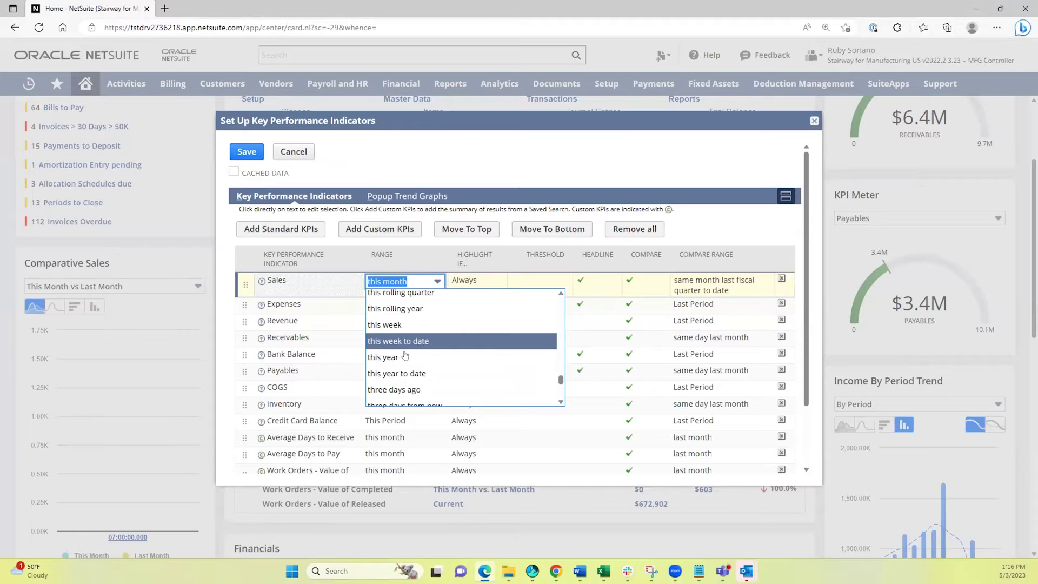
left_click(257, 291)
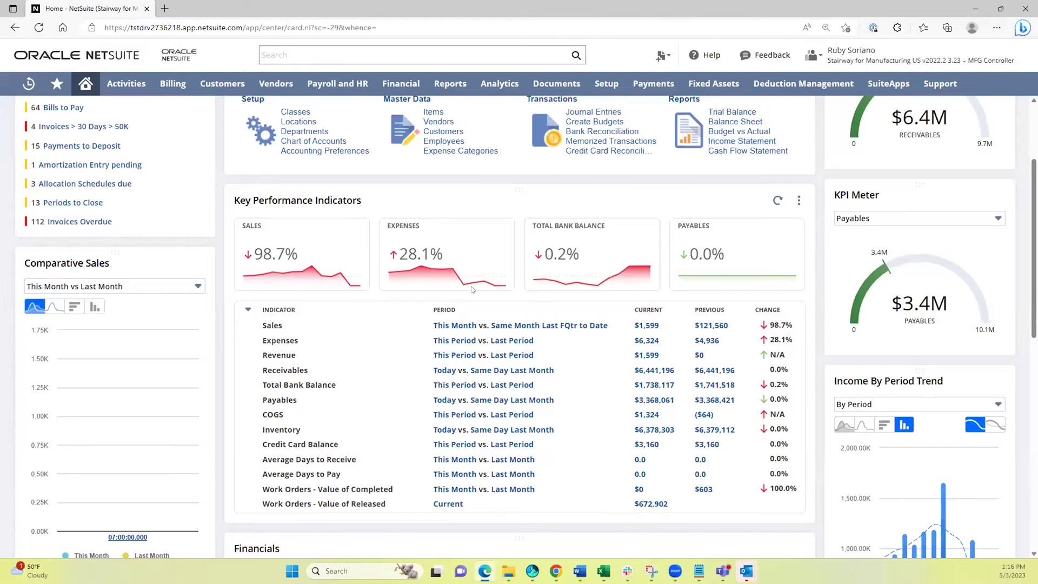
Set Comparative Sales to 'This Qtr vs Last Qtr', try the bar chart, then revert to area.
mouse_move(128, 349)
left_click(107, 285)
left_click(76, 352)
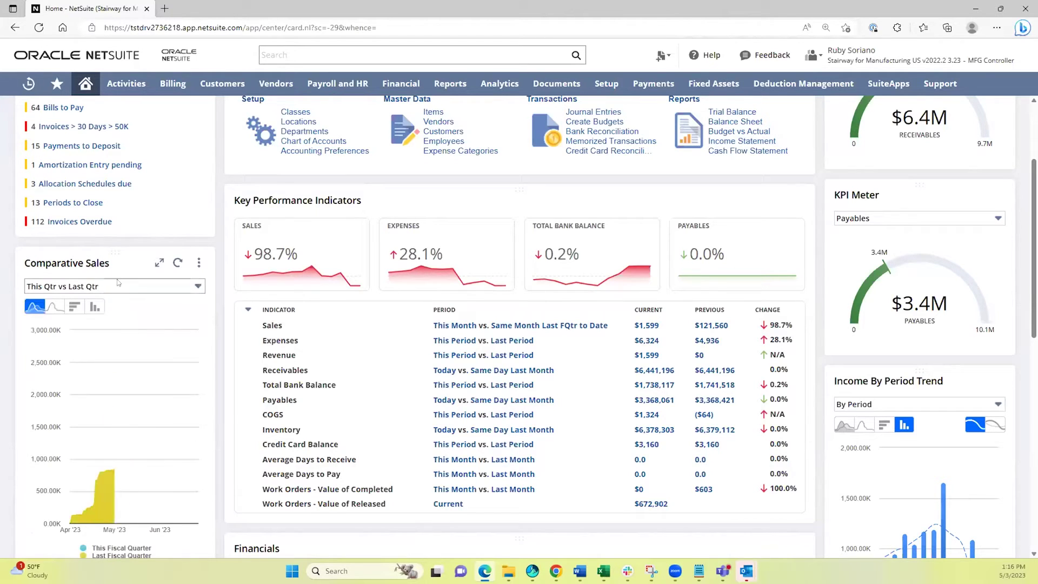
left_click(70, 308)
left_click(33, 307)
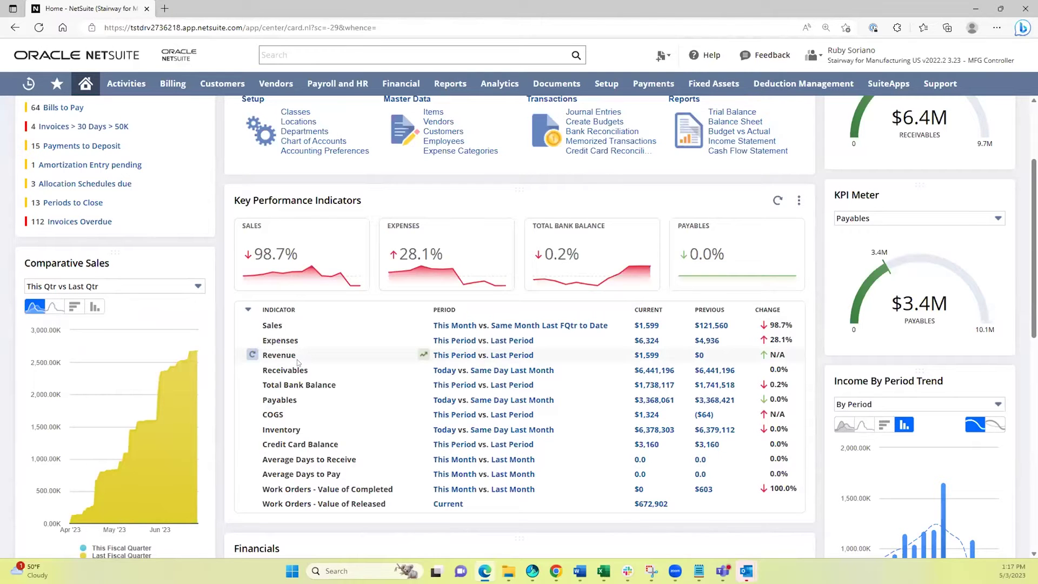
scroll(298, 362, "down", 6)
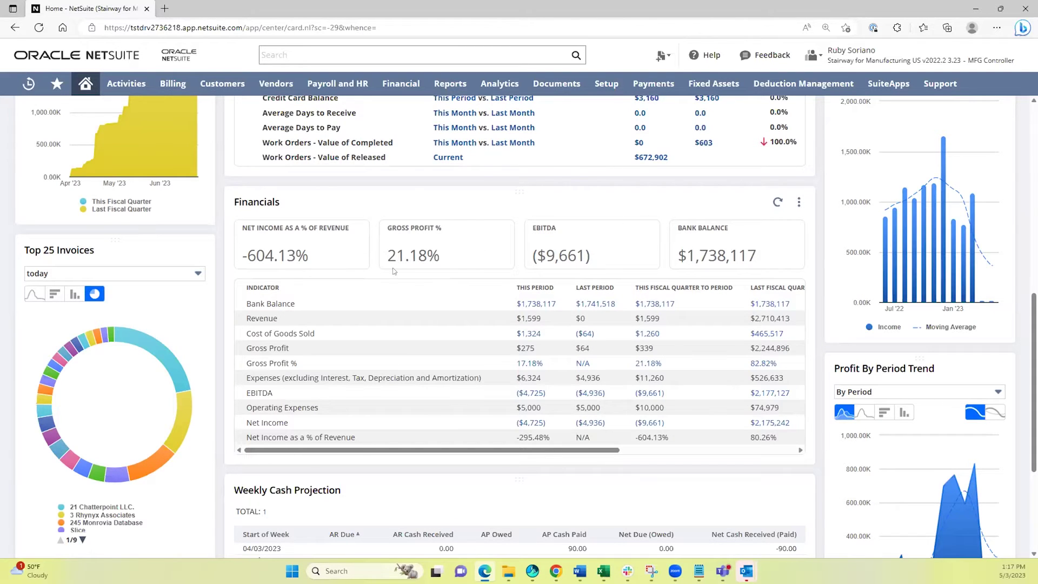
Pick MFG Sales Manager from the role list under the user name.
scroll(394, 271, "up", 10)
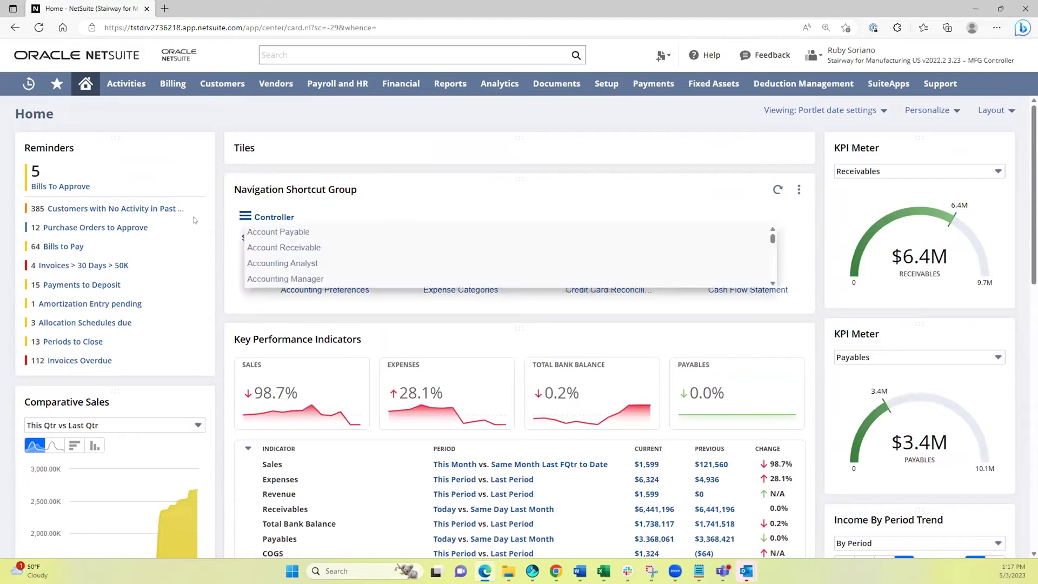
mouse_move(897, 54)
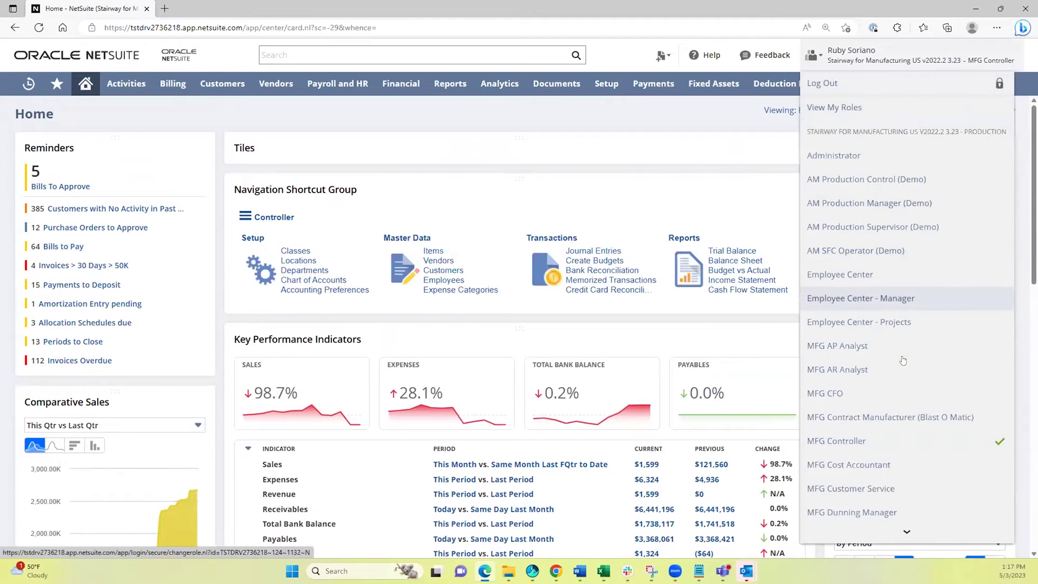
scroll(903, 360, "down", 5)
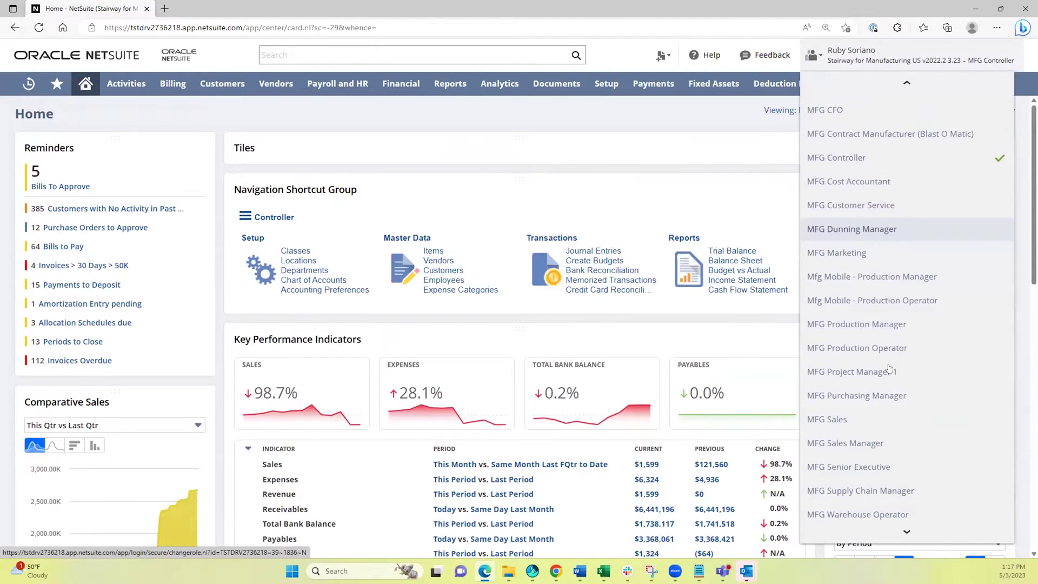
scroll(883, 416, "down", 3)
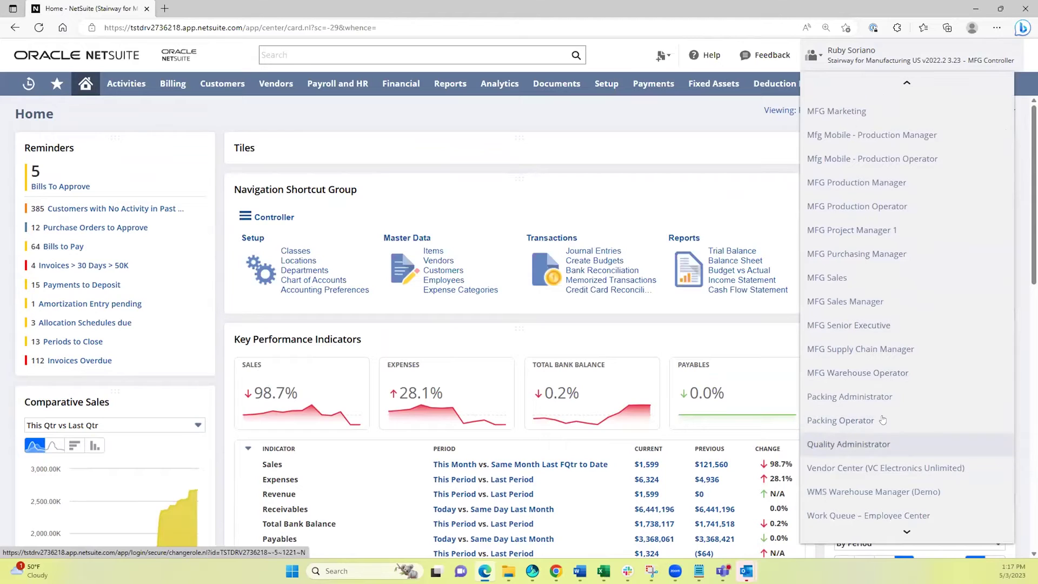
left_click(860, 302)
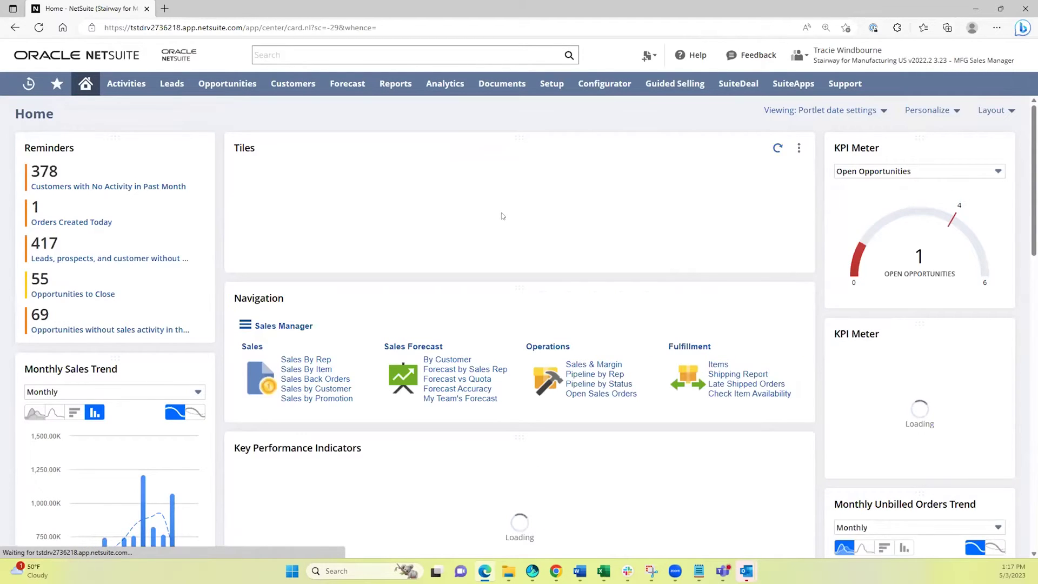
scroll(500, 214, "down", 1)
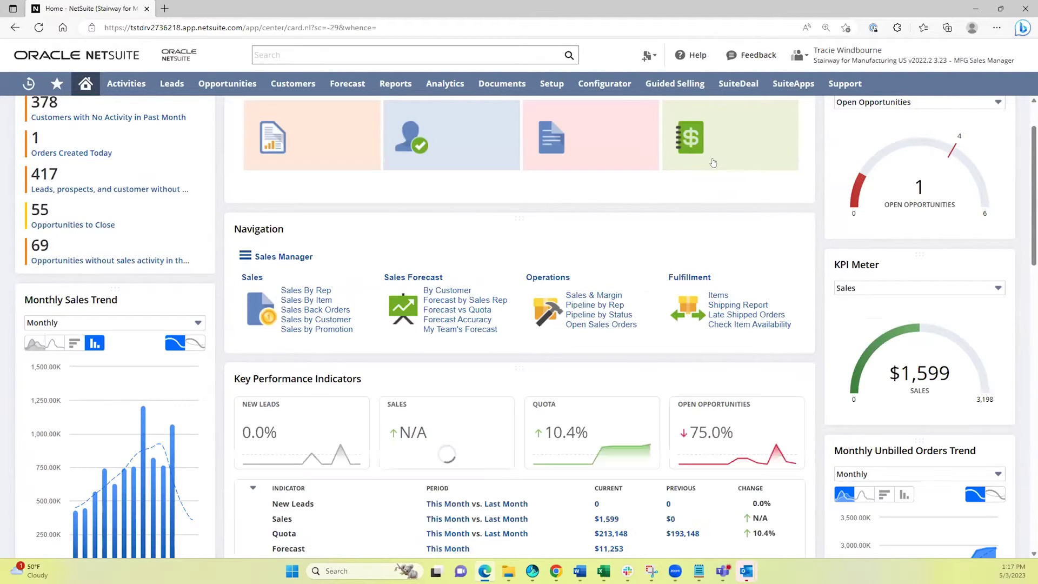
scroll(733, 157, "down", 2)
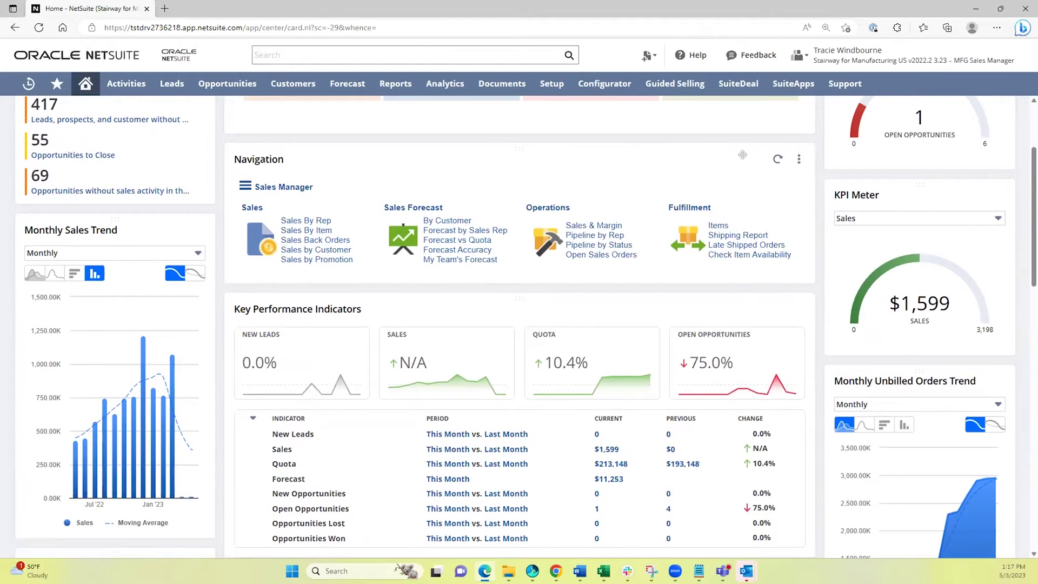
scroll(748, 208, "down", 1)
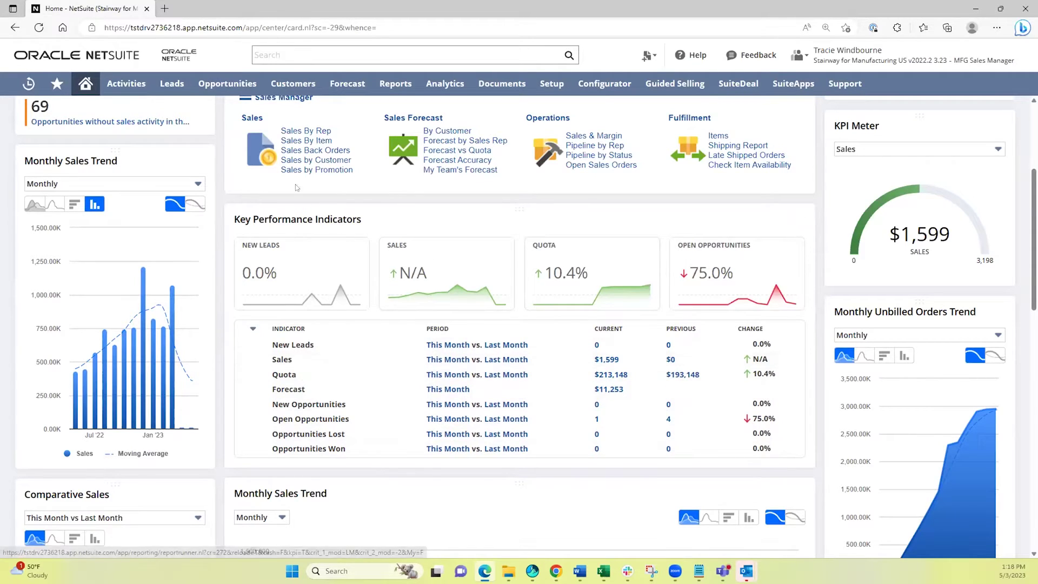
Drill from the $1,599 Sales figure into the 0 Smith Supplies Corp. sales detail.
left_click(607, 360)
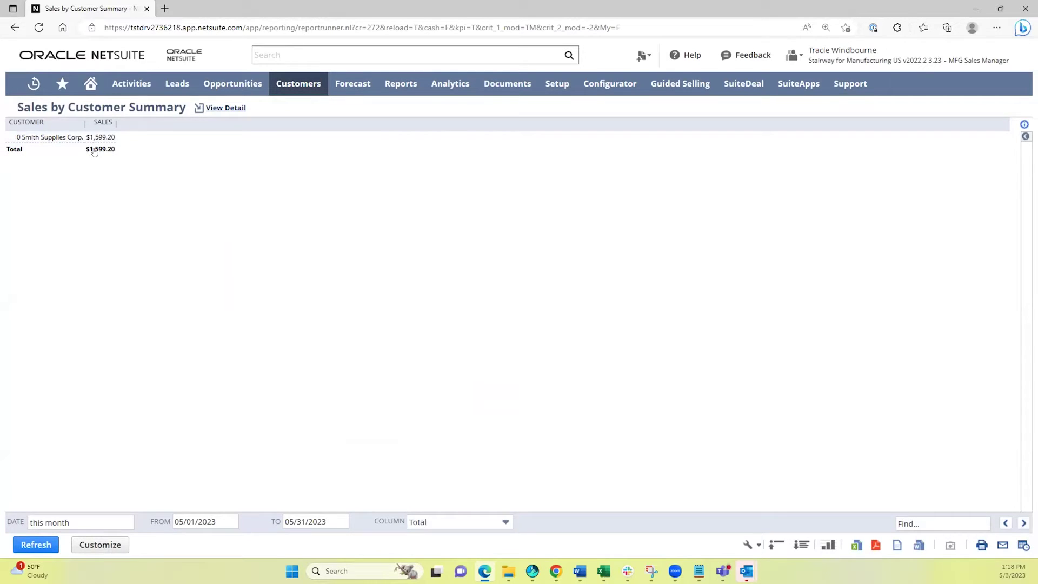
left_click(100, 137)
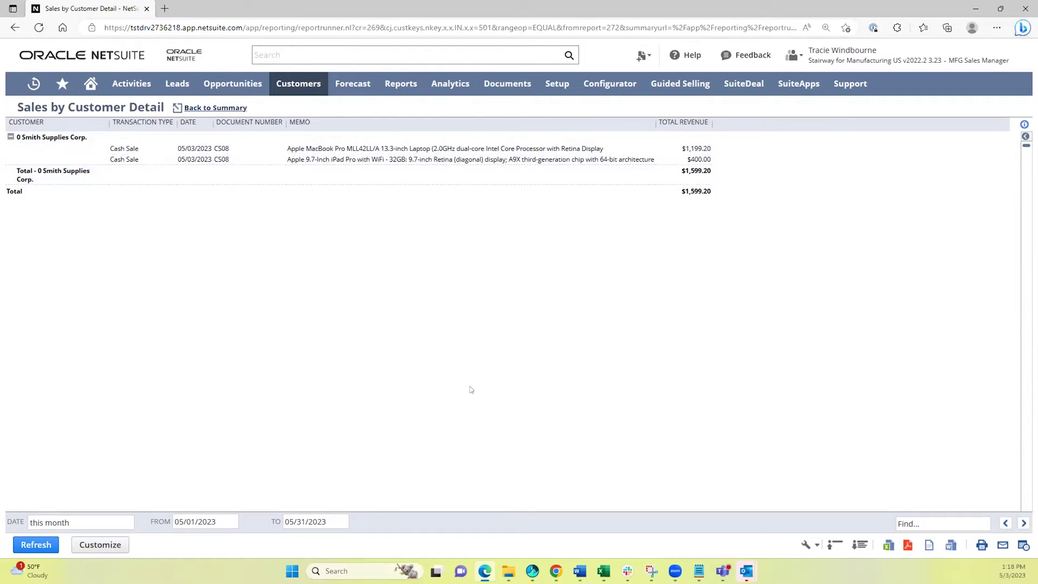
Go back Home and choose Administrator from the role menu under the user name.
left_click(90, 84)
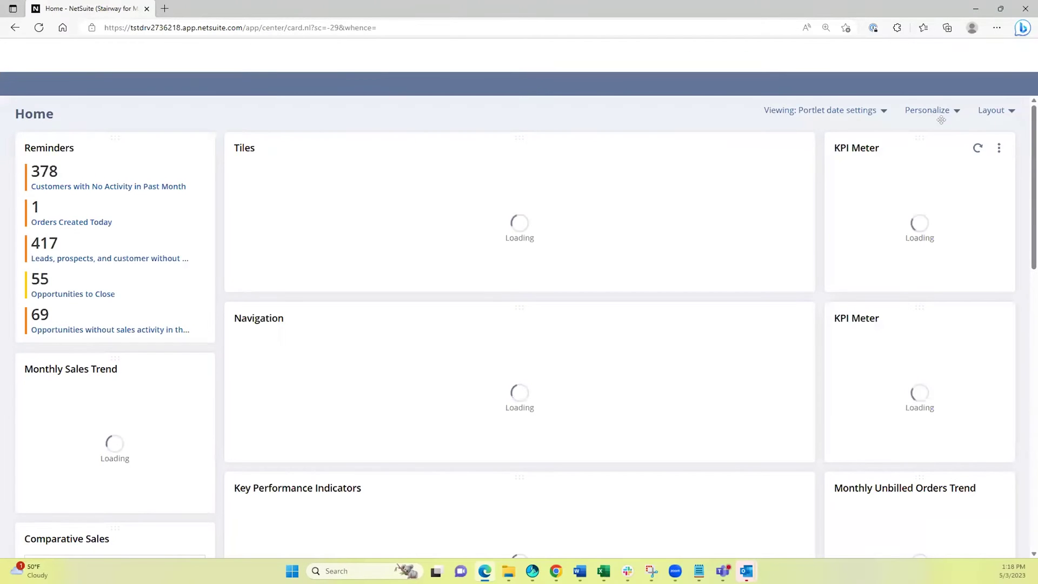
mouse_move(844, 55)
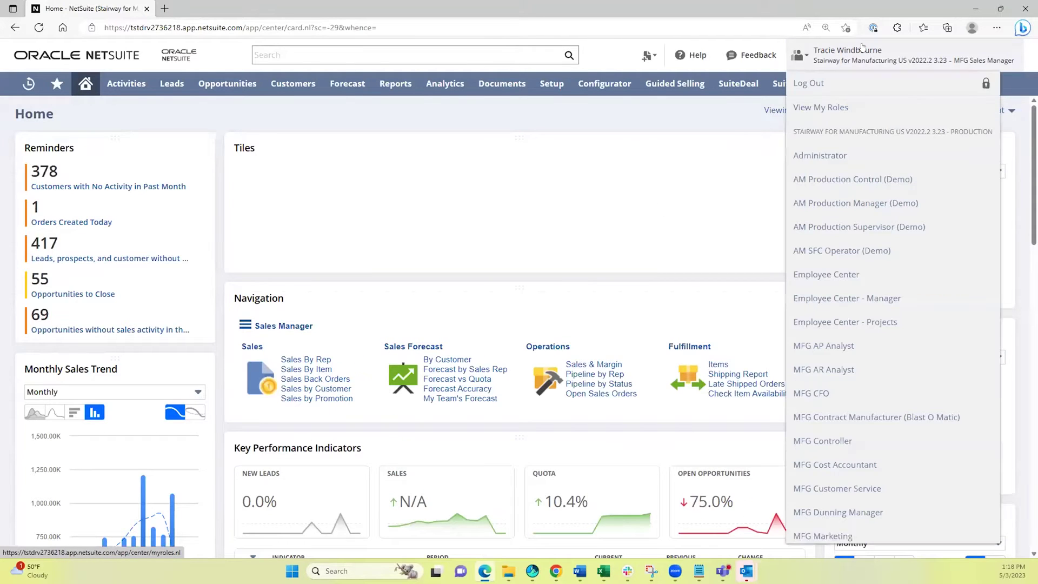
left_click(827, 150)
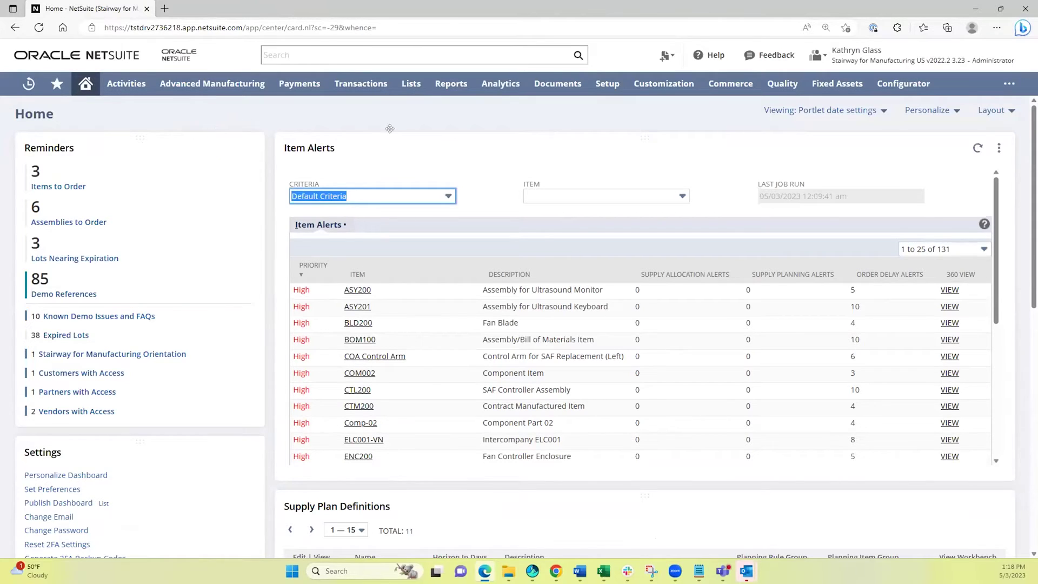
Open Reports > Financial > Income Statement in a new tab.
mouse_move(454, 92)
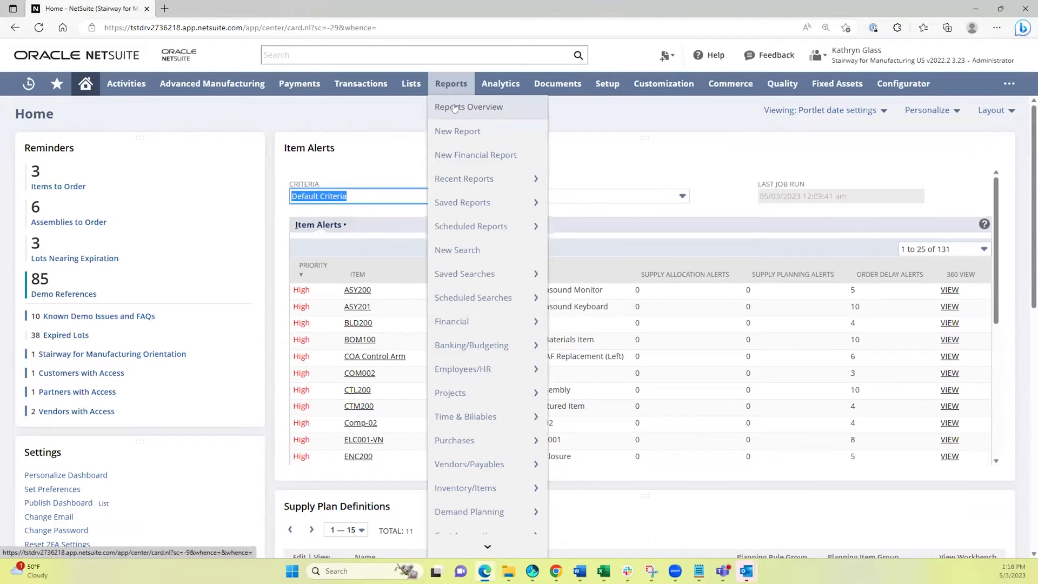
mouse_move(467, 326)
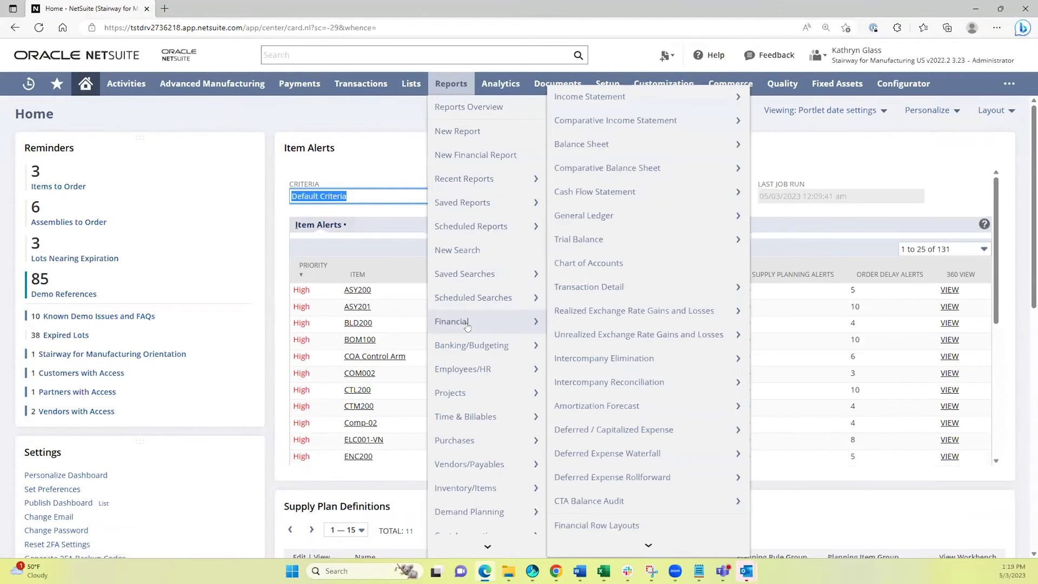
middle_click(600, 100)
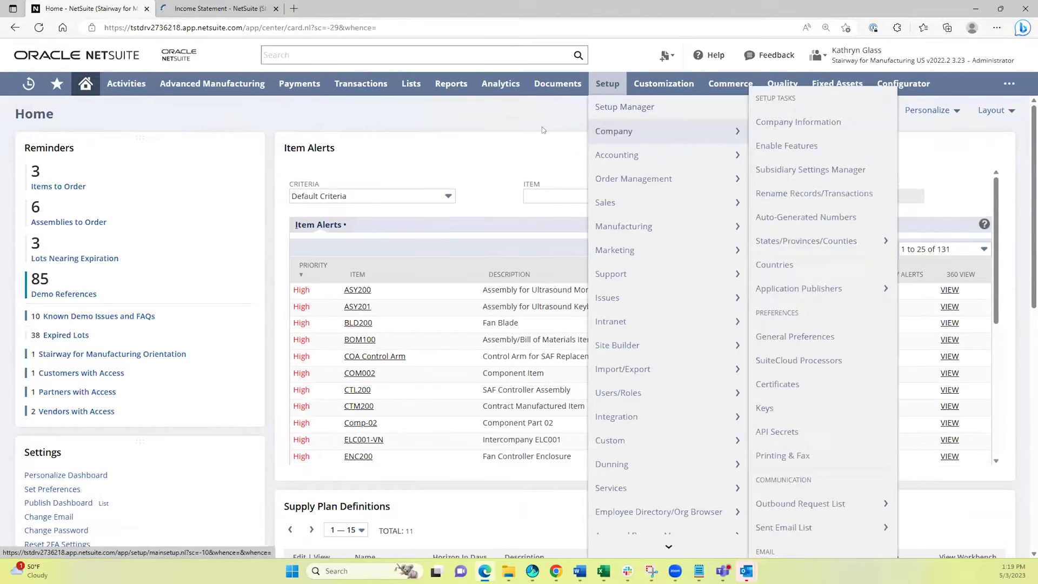
Open the Comparative Balance Sheet in a new tab, then view the Income Statement tab.
mouse_move(458, 217)
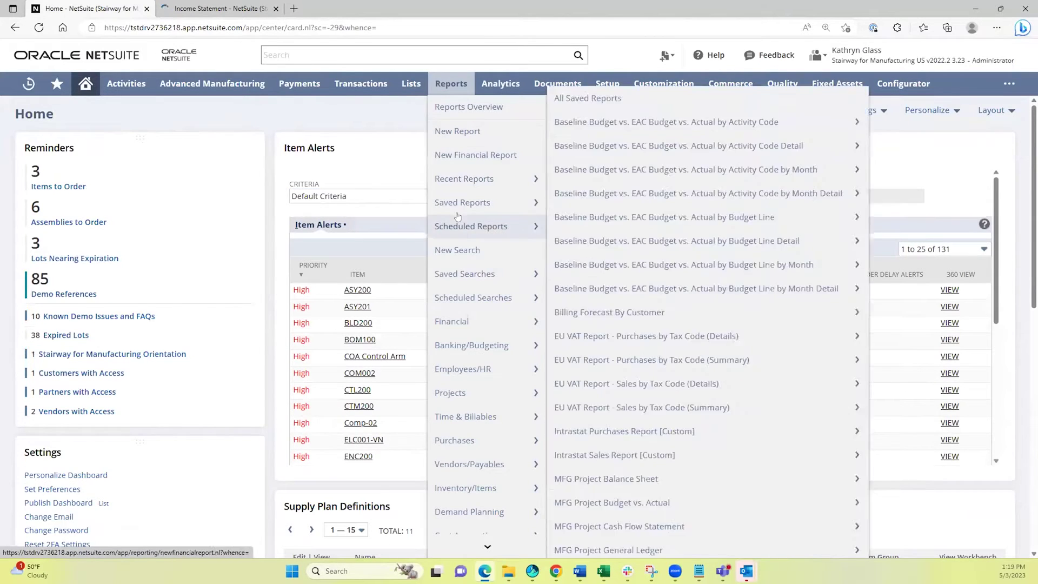
mouse_move(468, 324)
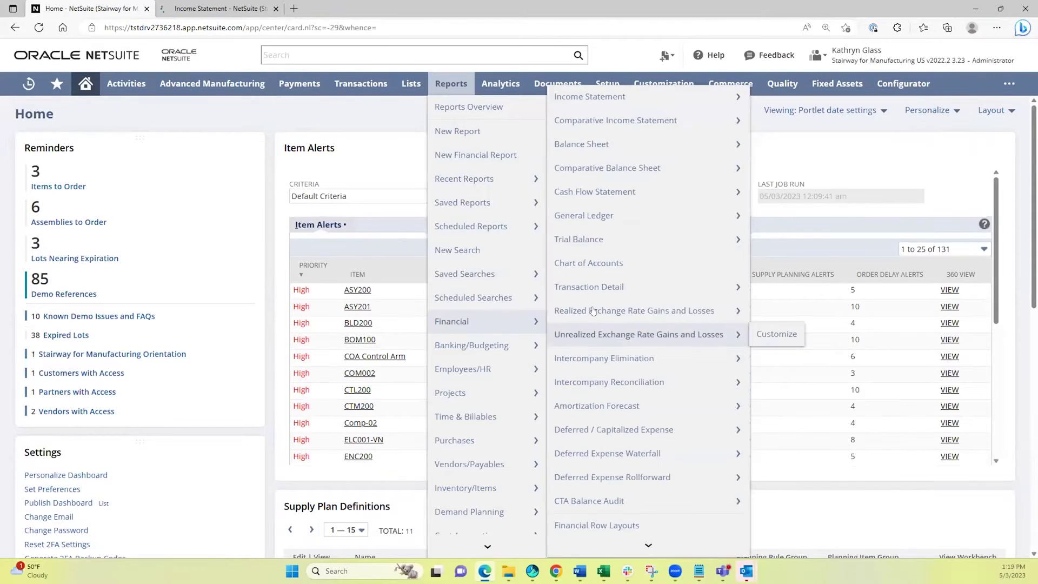
mouse_move(579, 146)
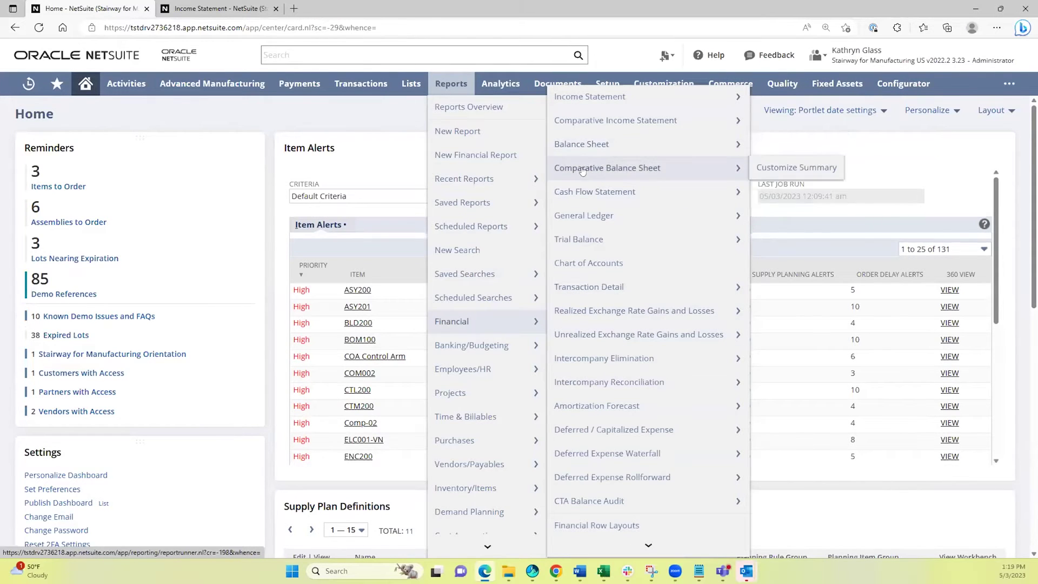
middle_click(582, 171)
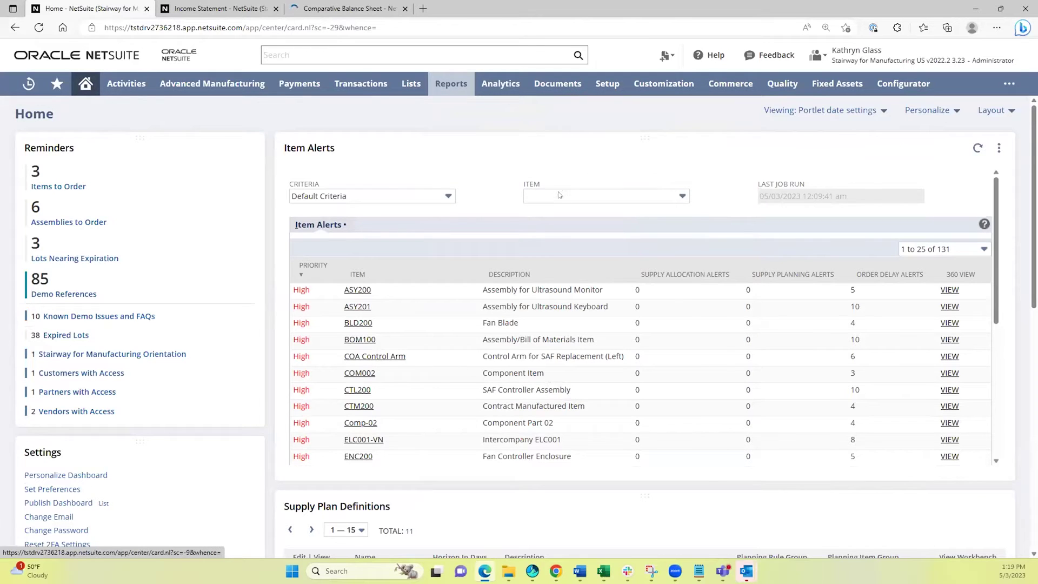
left_click(217, 8)
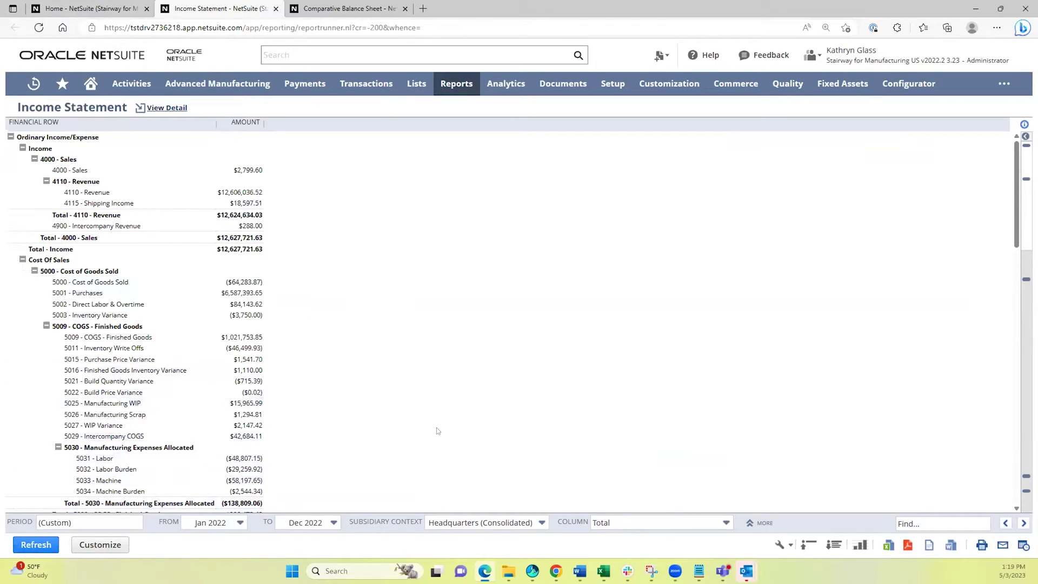
Change the Income Statement's Column setting from Total to Class and refresh.
left_click(645, 523)
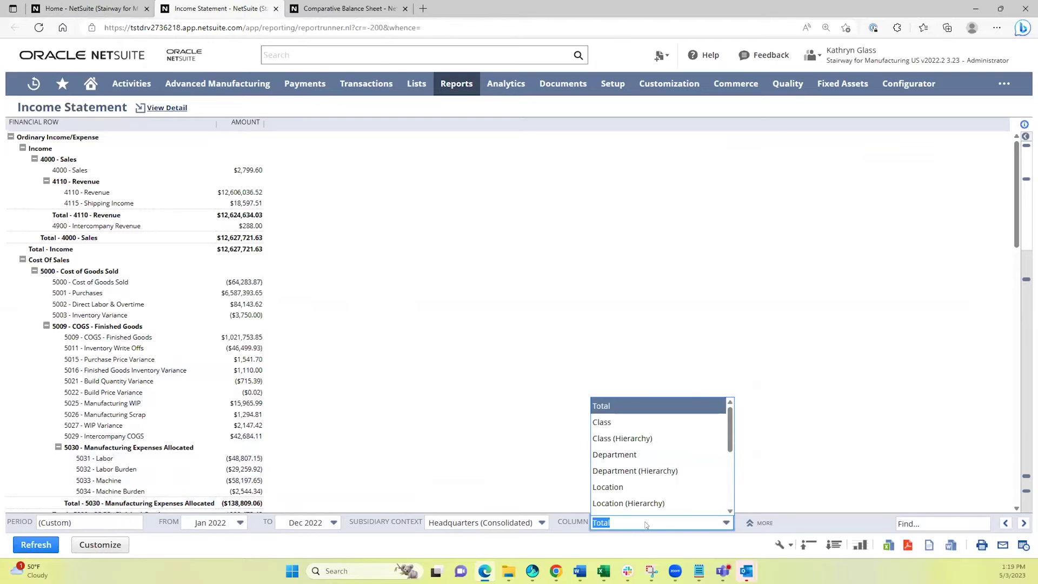
left_click(626, 422)
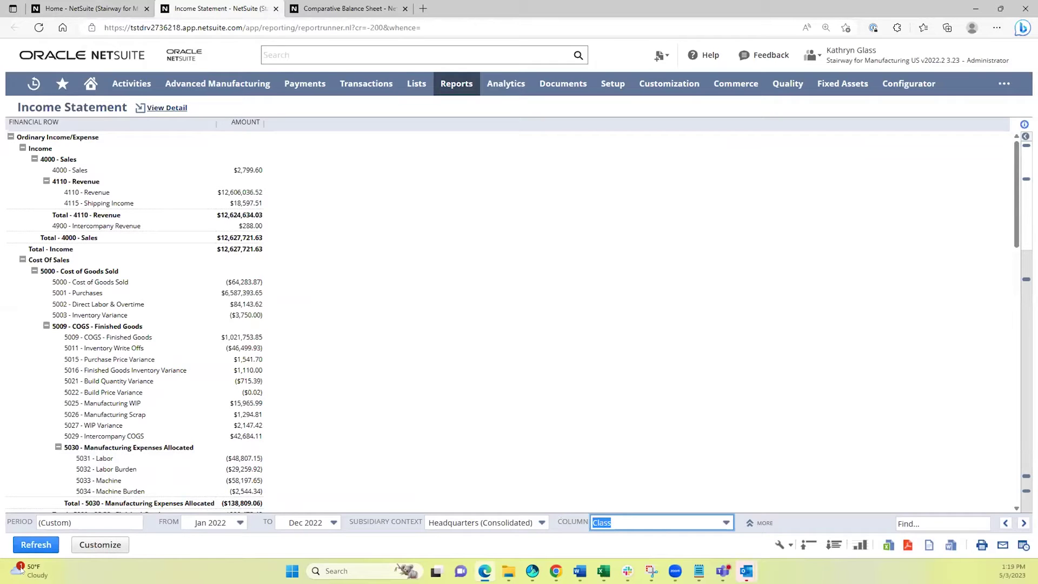
left_click(30, 544)
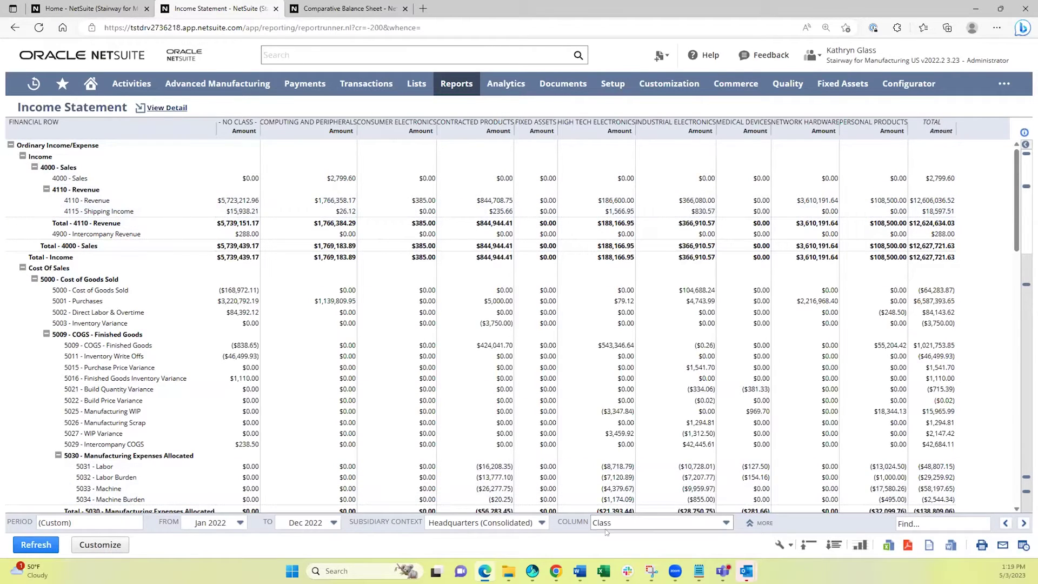
Try the United States subsidiary context, then restore Headquarters (Consolidated).
left_click(490, 523)
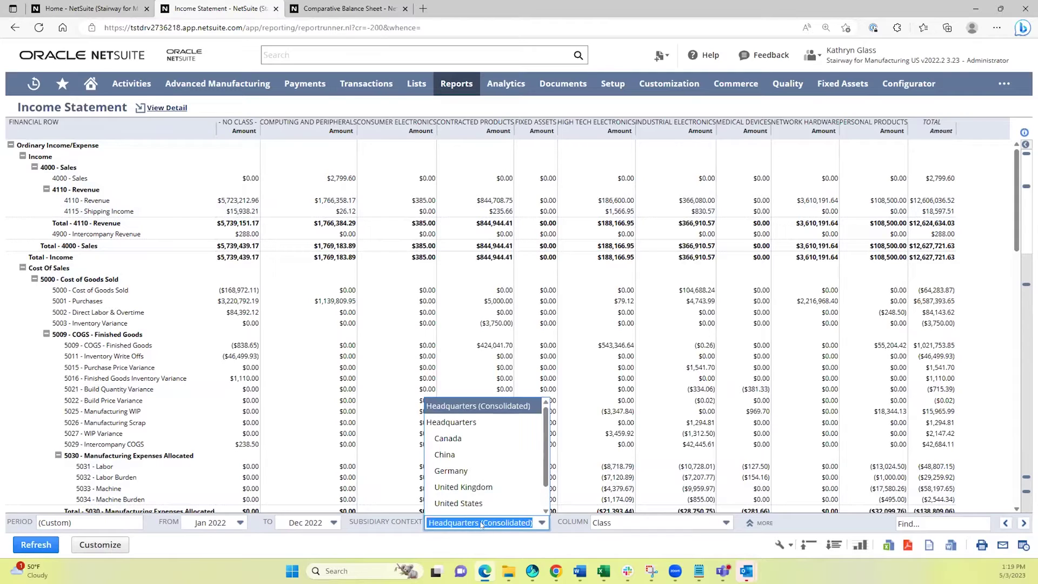
left_click(458, 503)
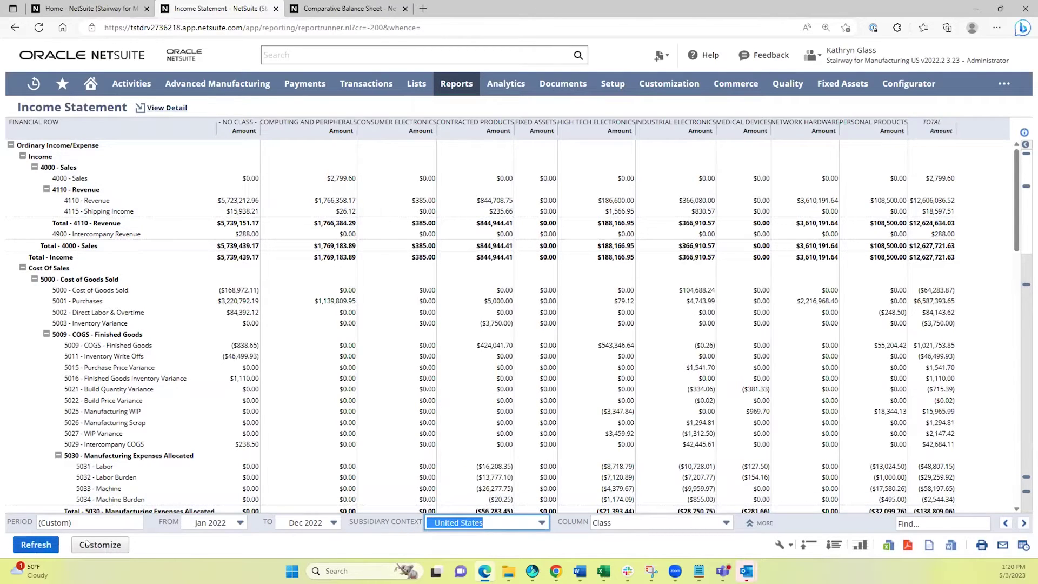
left_click(476, 524)
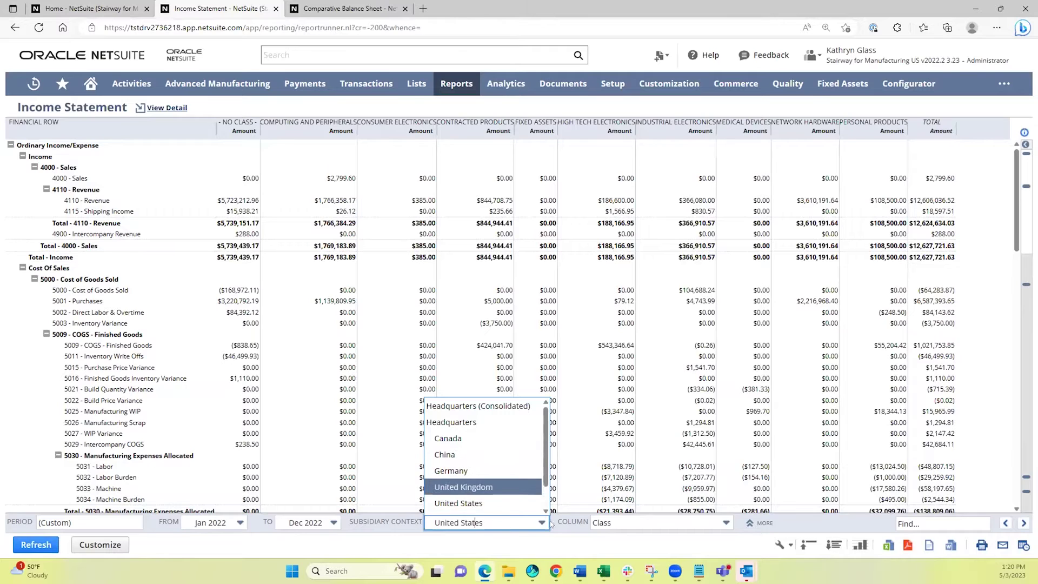
left_click(611, 523)
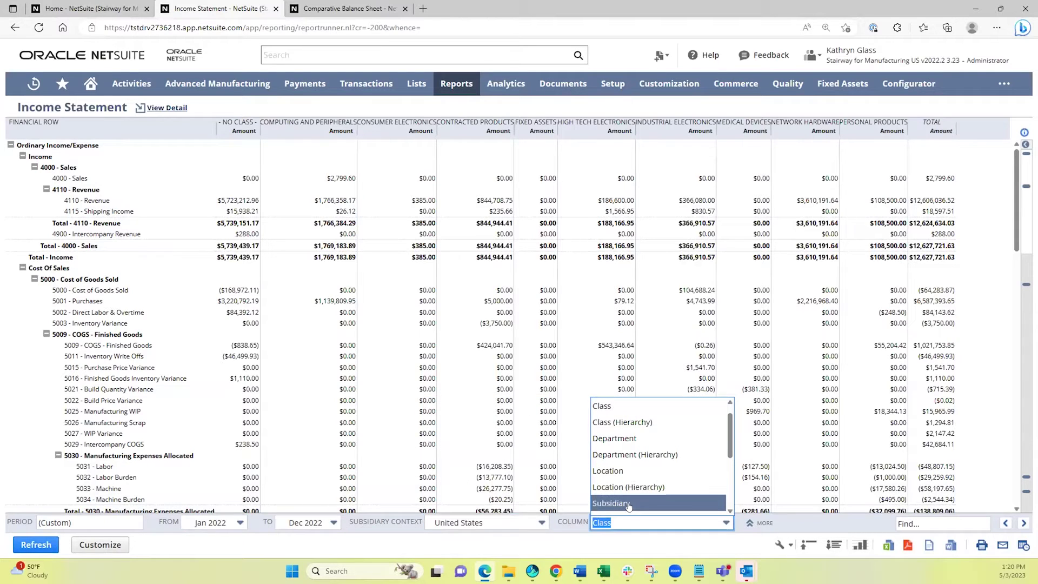
left_click(479, 523)
scroll(459, 429, "up", 2)
left_click(476, 408)
Set the Income Statement columns to Subsidiary, then switch to the Comparative Balance Sheet.
left_click(633, 523)
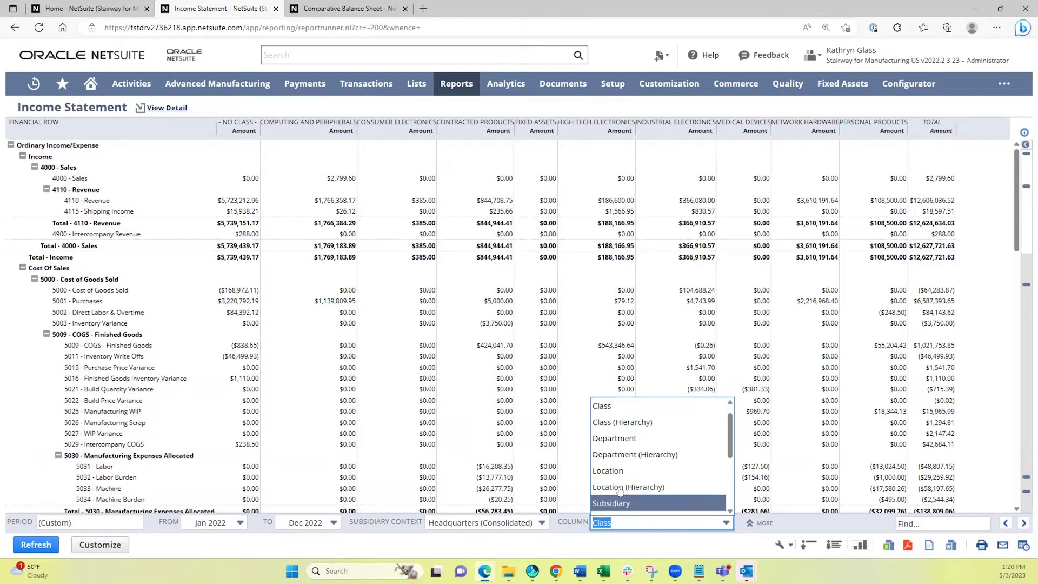
left_click(627, 503)
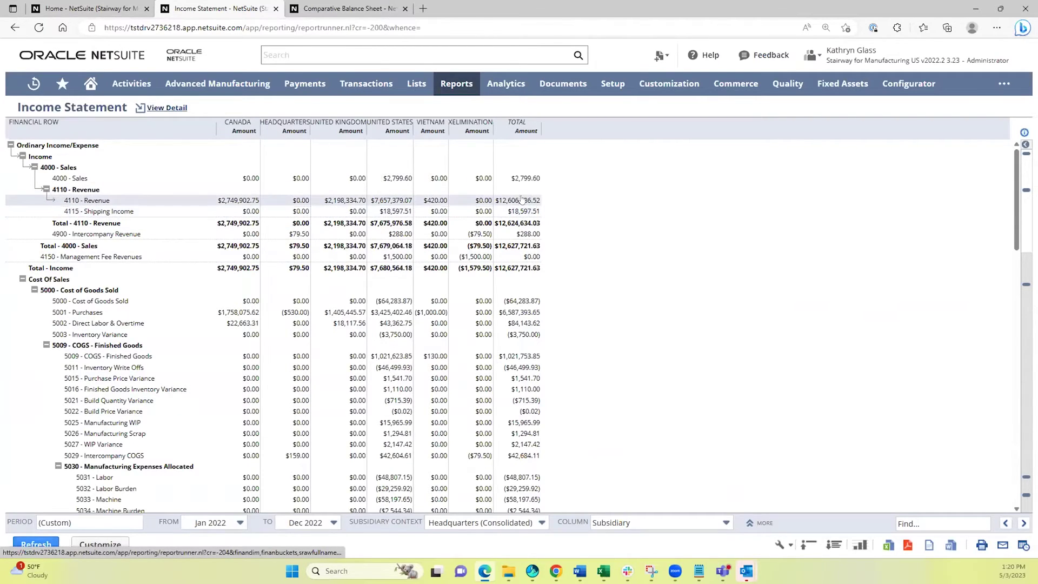
left_click(345, 8)
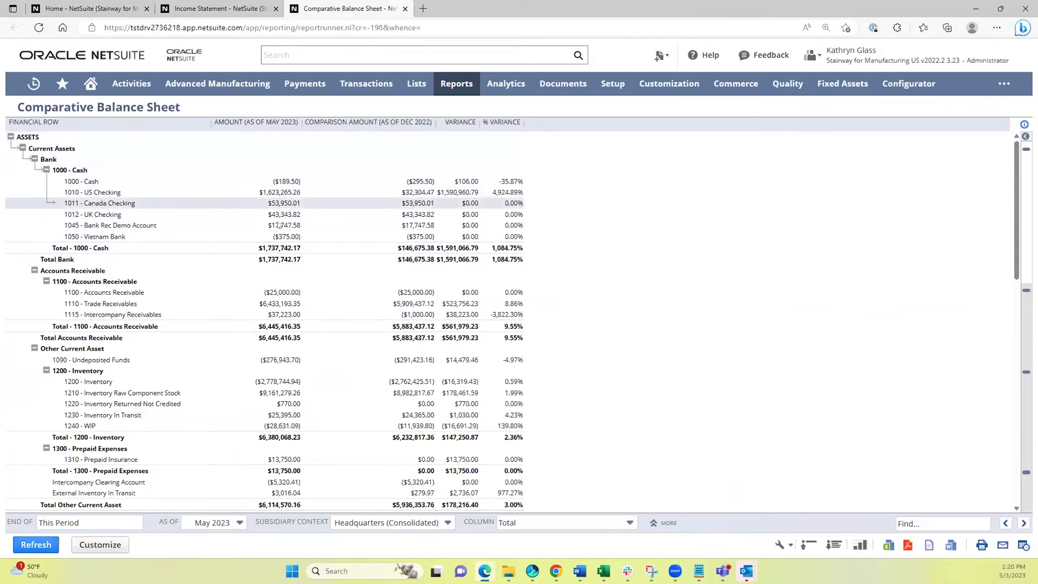
Set the balance sheet Column to Location, refresh, and scroll through the results.
left_click(564, 527)
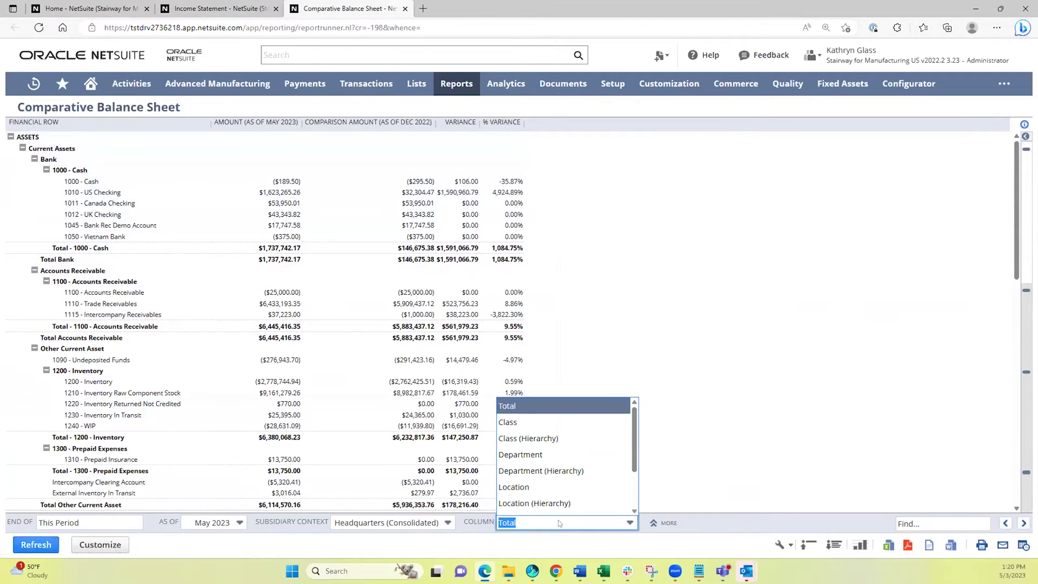
left_click(557, 488)
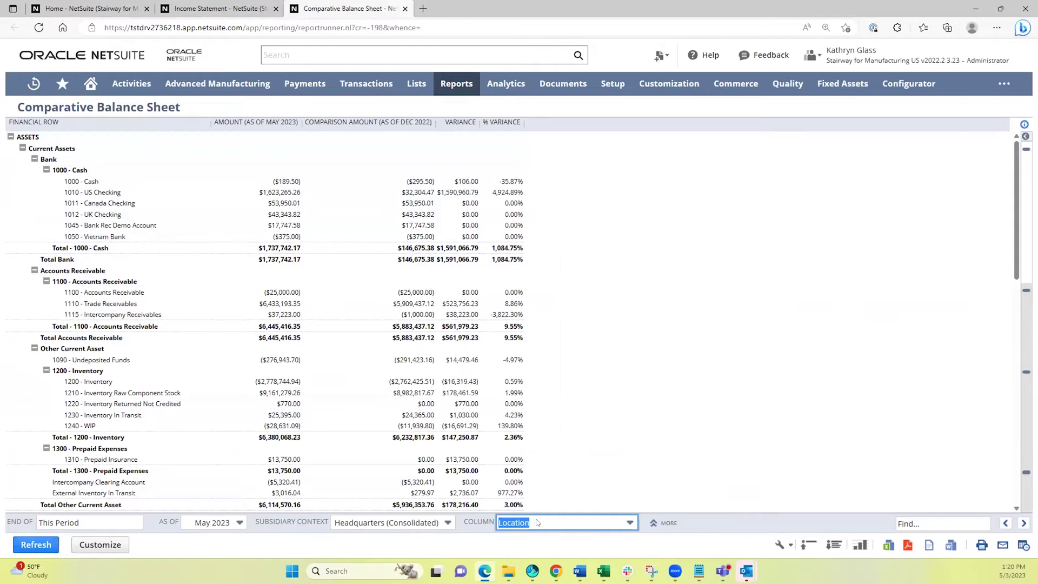
left_click(38, 543)
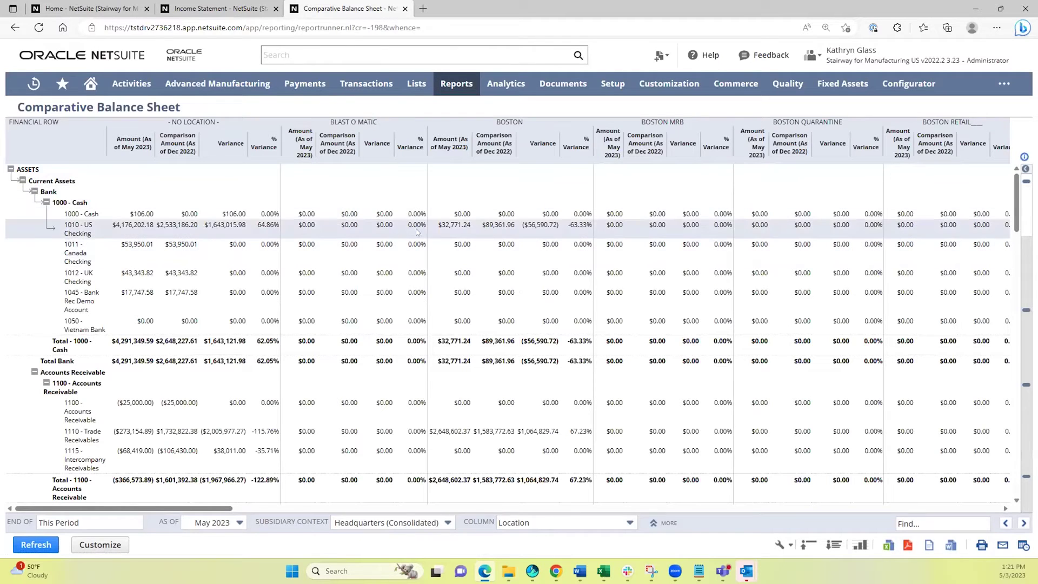
scroll(104, 342, "down", 2)
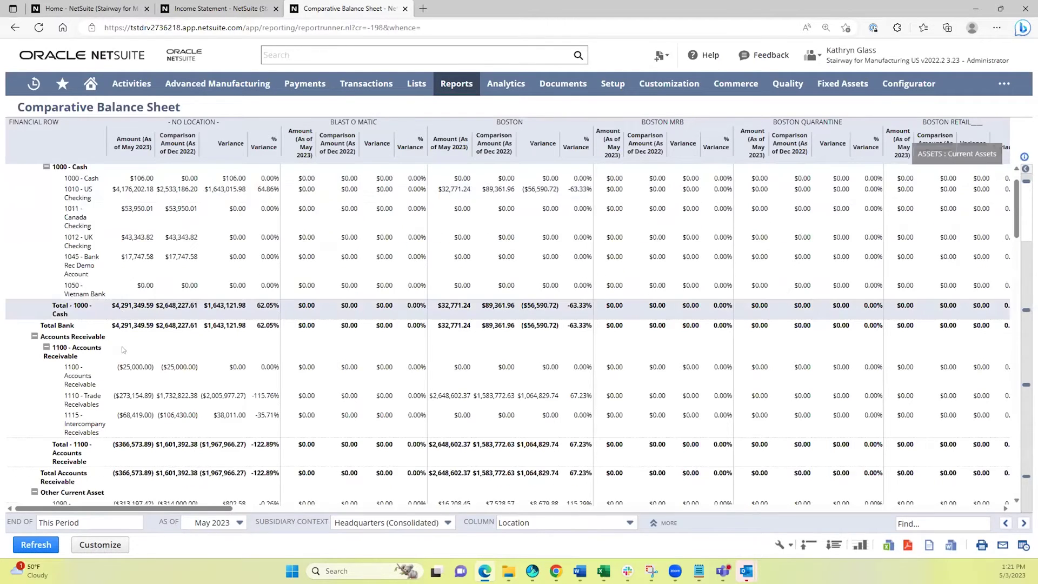
scroll(105, 341, "down", 2)
scroll(108, 378, "down", 1)
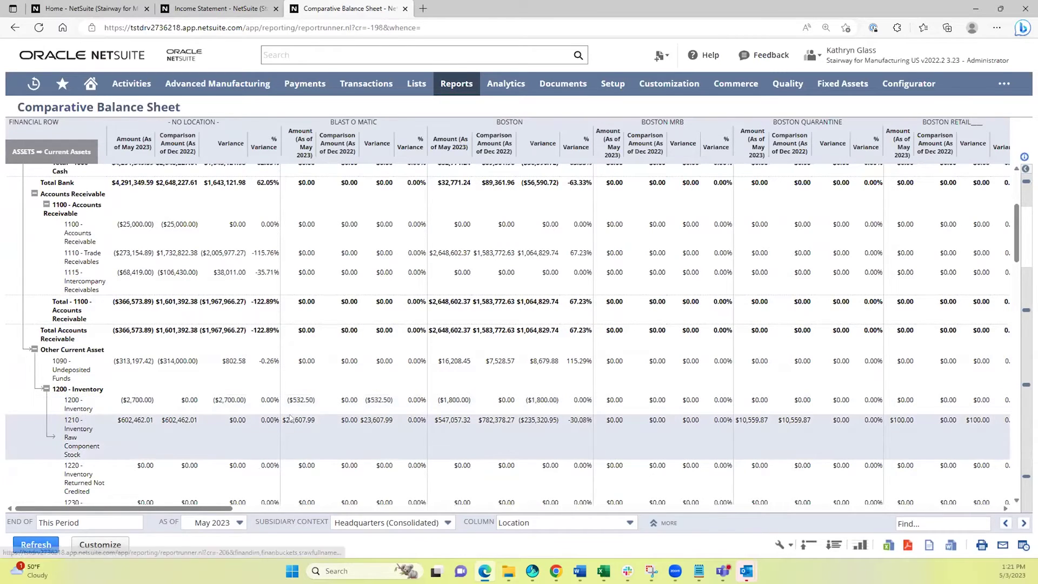
Close both financial report tabs and open Reports > Sales > Sales by Customer Summary in a new tab.
left_click(275, 9)
left_click(275, 9)
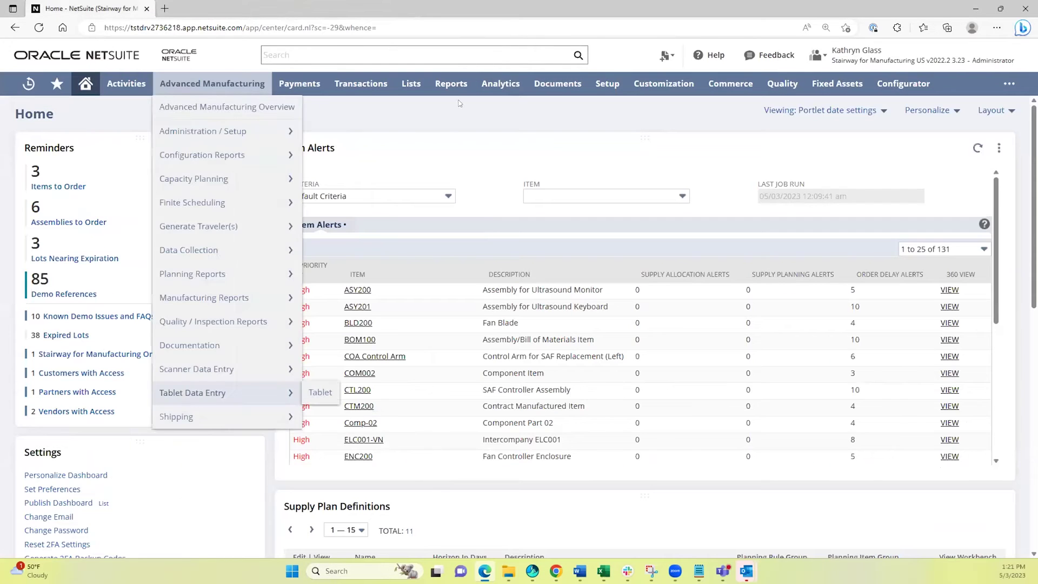
mouse_move(451, 87)
scroll(475, 314, "down", 5)
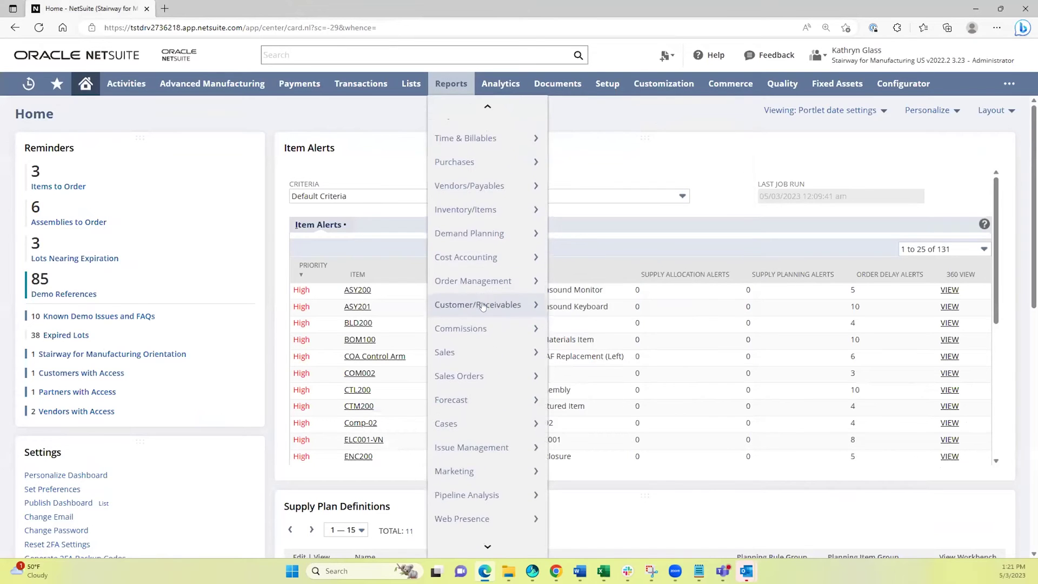
mouse_move(473, 355)
mouse_move(590, 336)
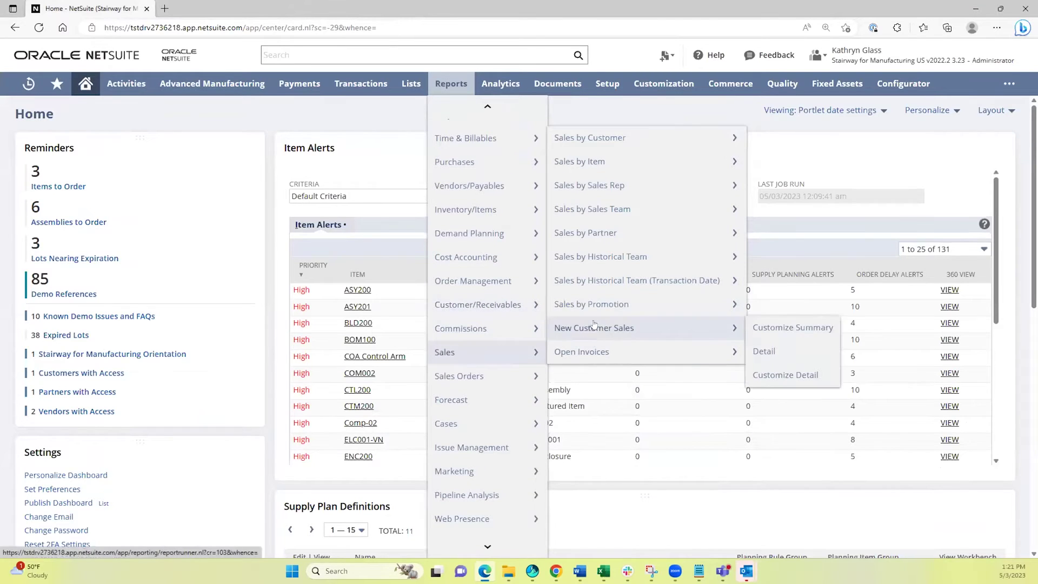
mouse_move(600, 143)
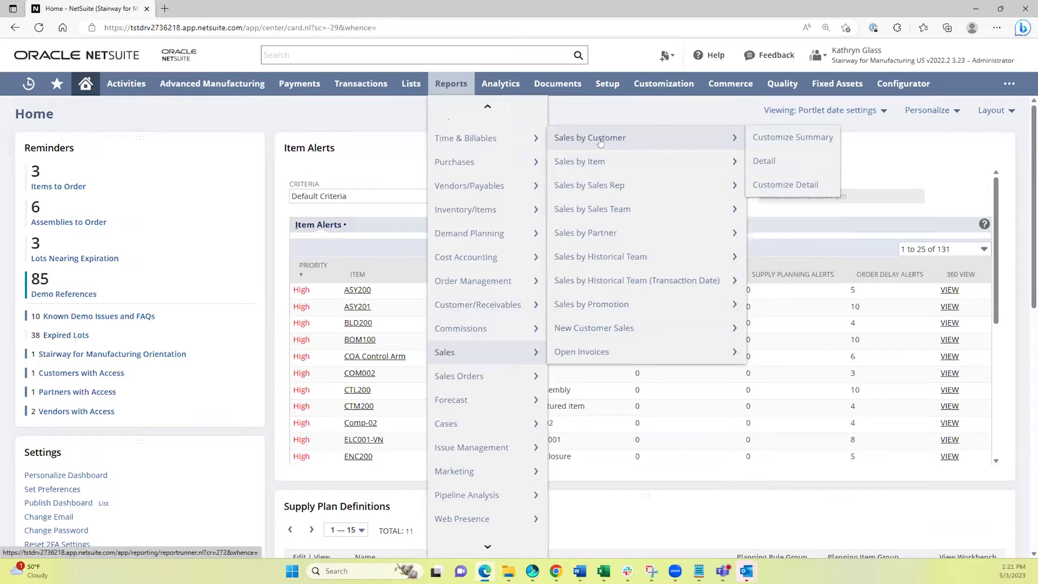
middle_click(599, 142)
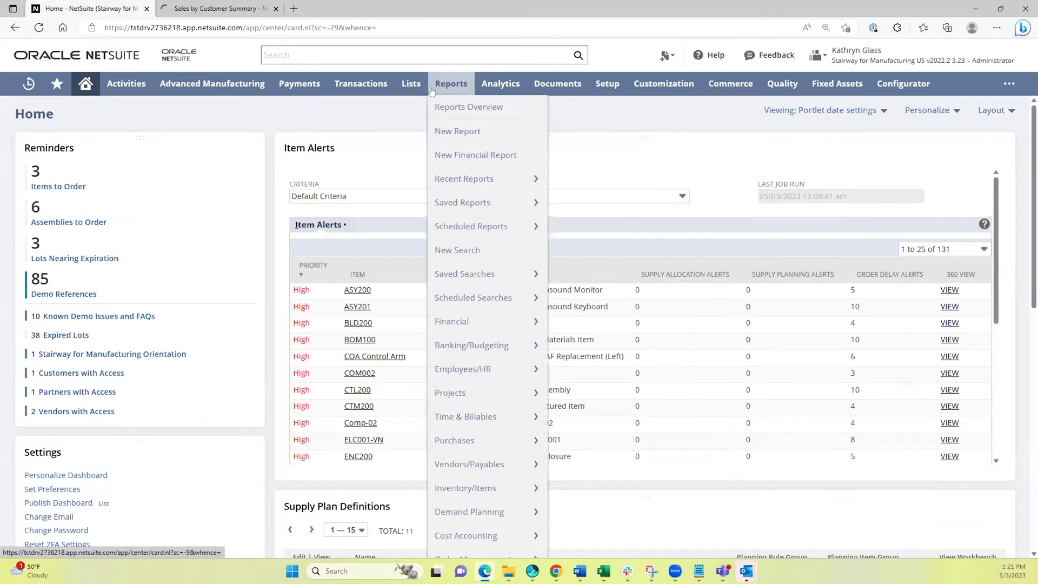
Browse the Reports menu further, then switch to the Sales by Customer Summary tab.
scroll(465, 439, "down", 4)
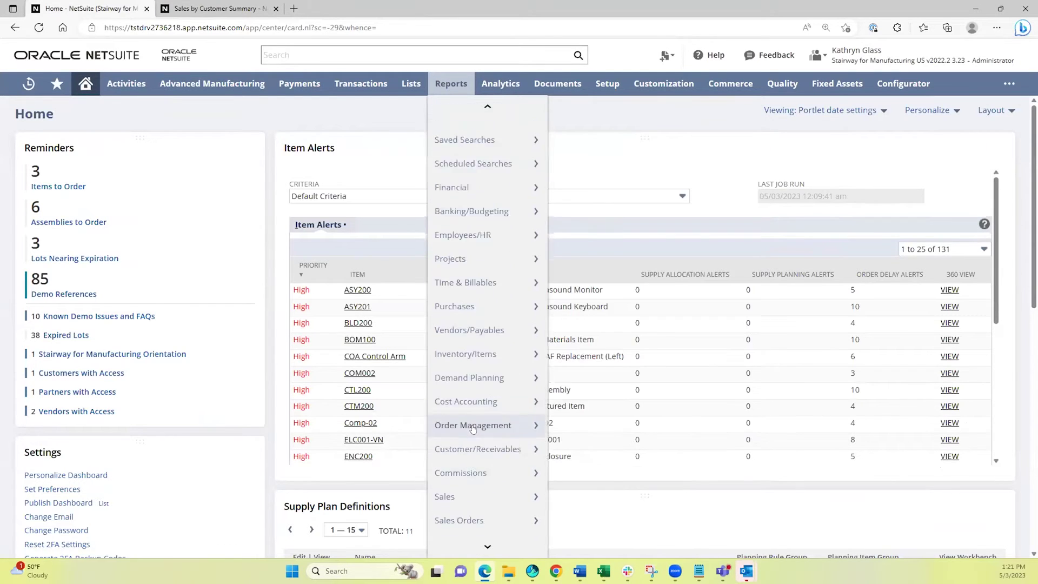
mouse_move(466, 439)
mouse_move(490, 471)
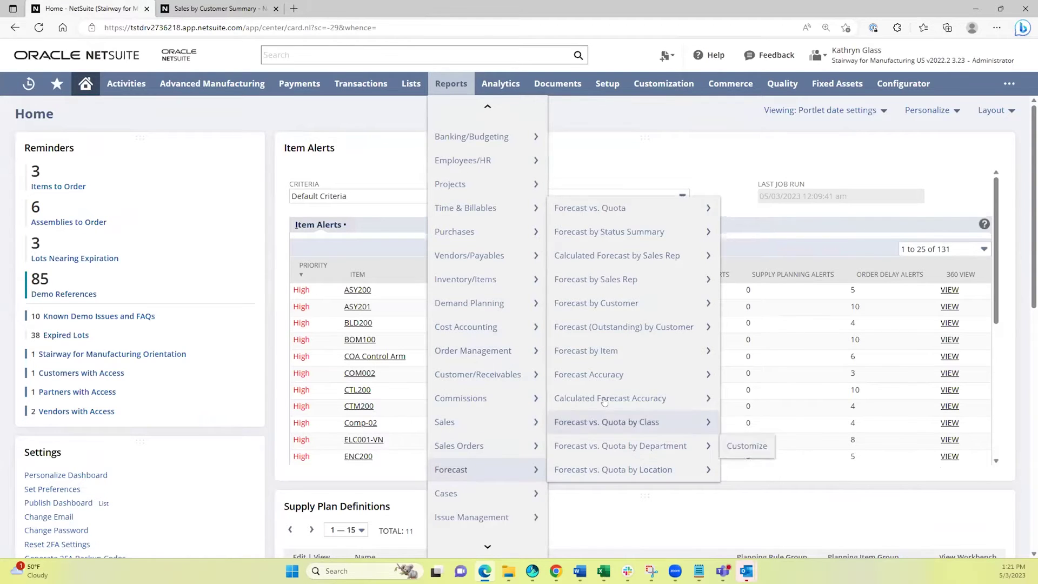
mouse_move(598, 212)
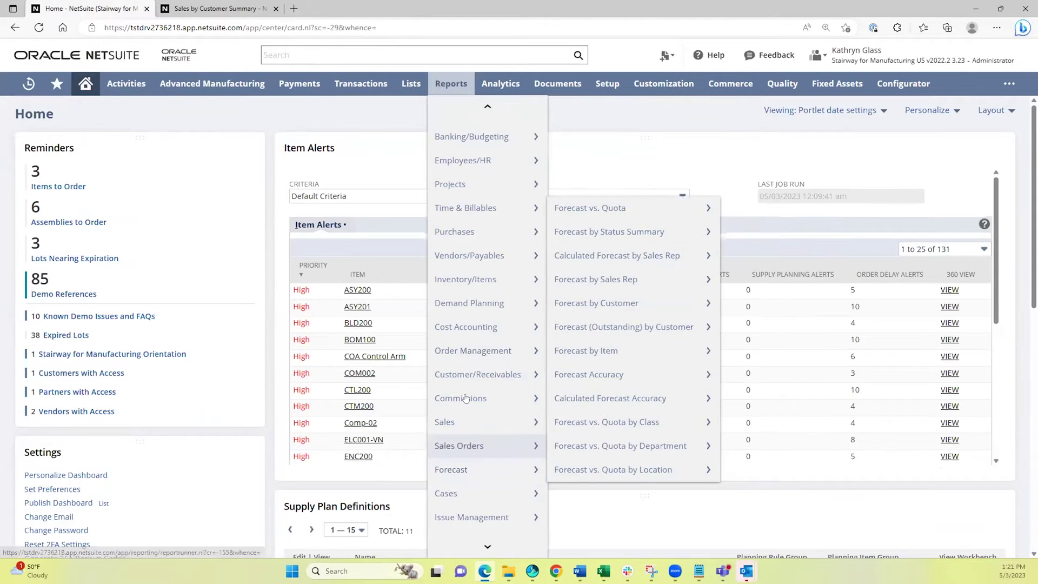
scroll(465, 398, "down", 3)
mouse_move(471, 325)
scroll(474, 326, "down", 3)
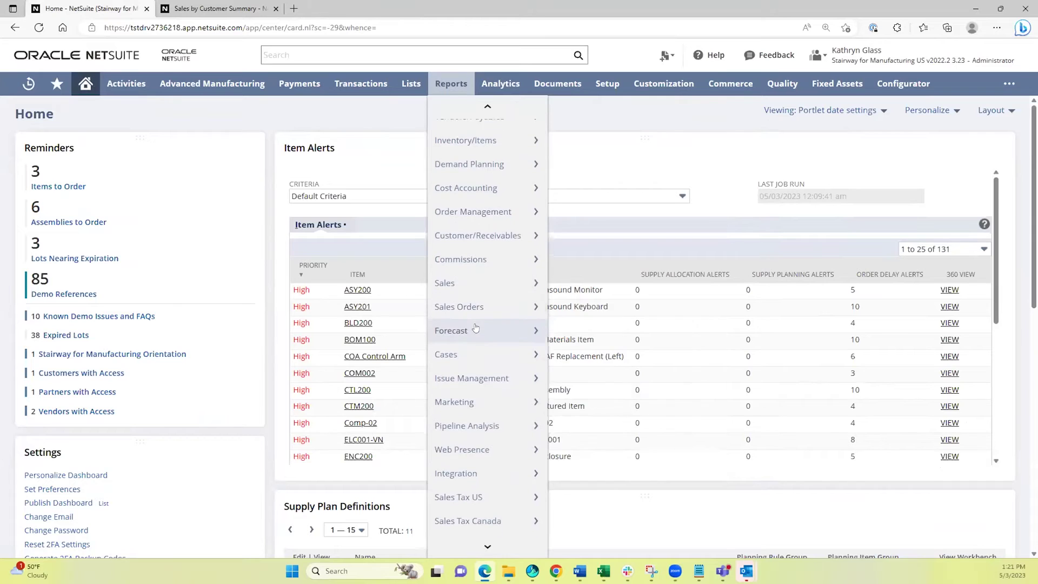
mouse_move(496, 425)
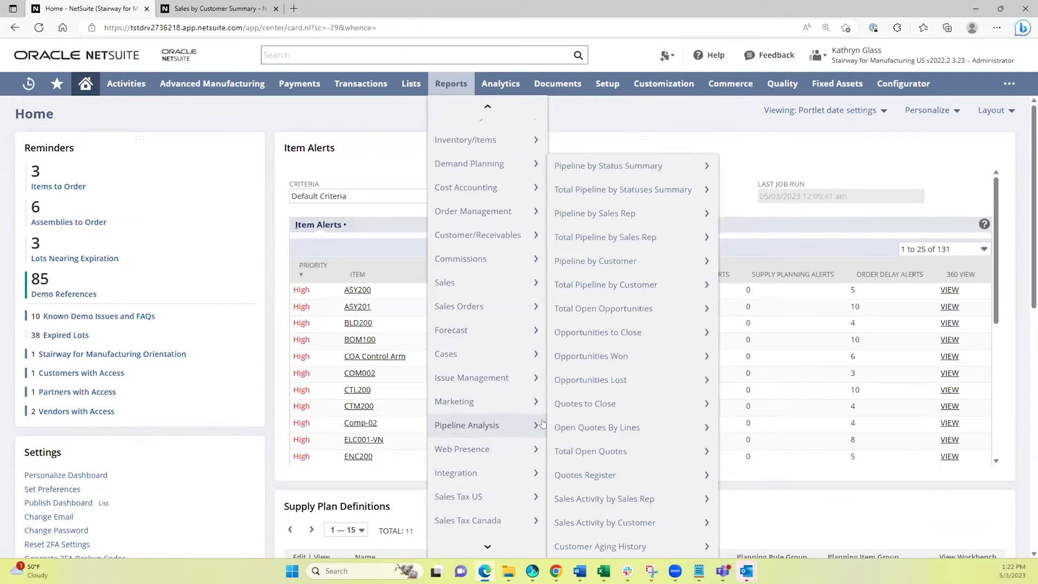
mouse_move(560, 425)
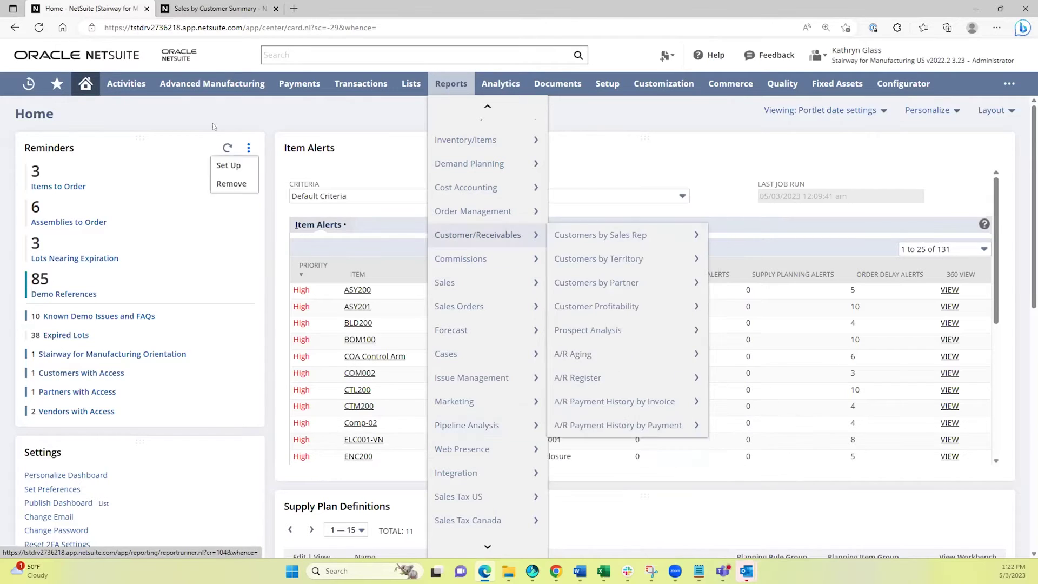
key("ctrl+Tab")
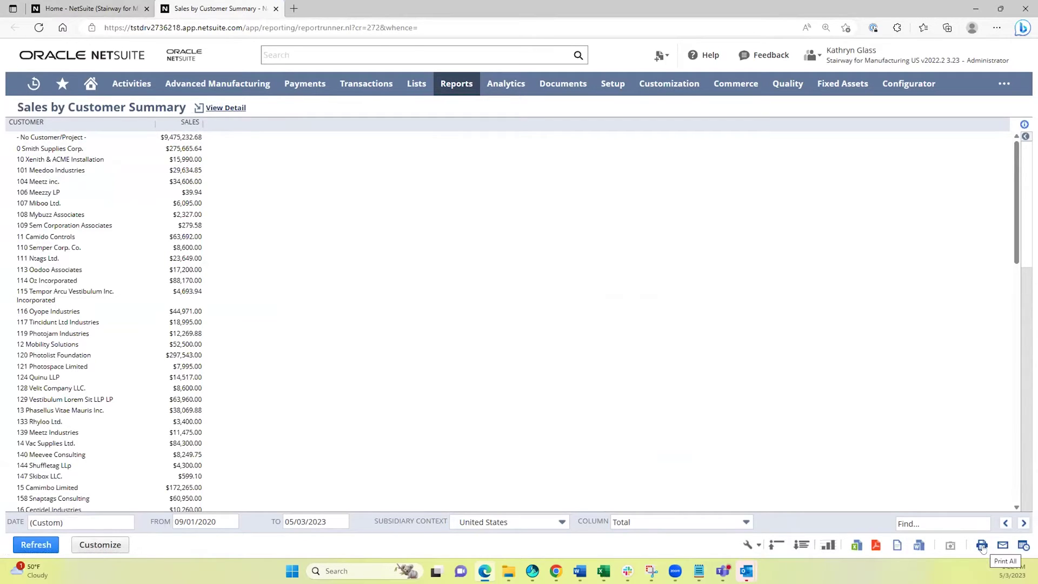
left_click(1021, 546)
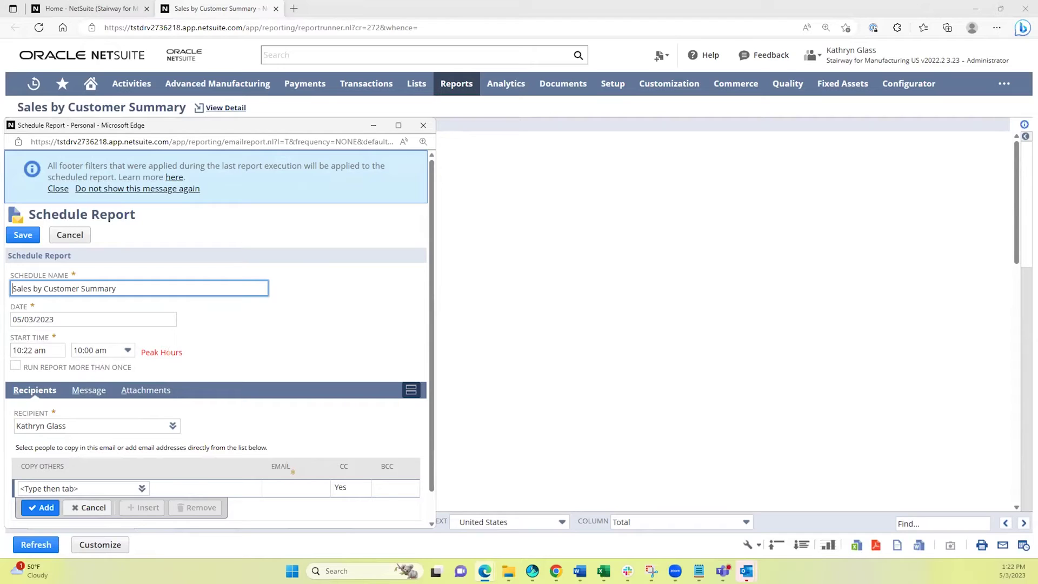
left_click(16, 365)
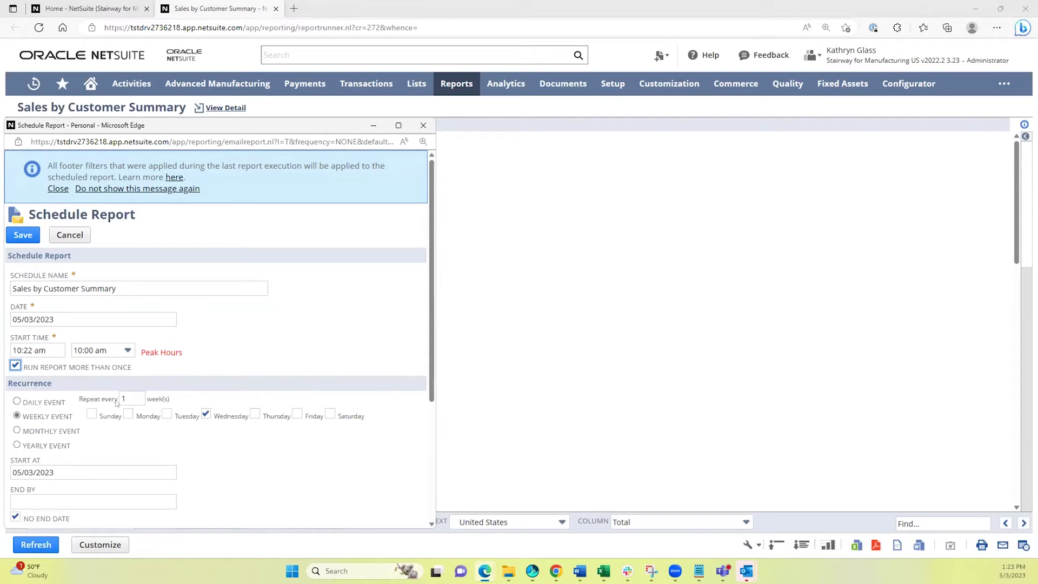
scroll(117, 402, "down", 3)
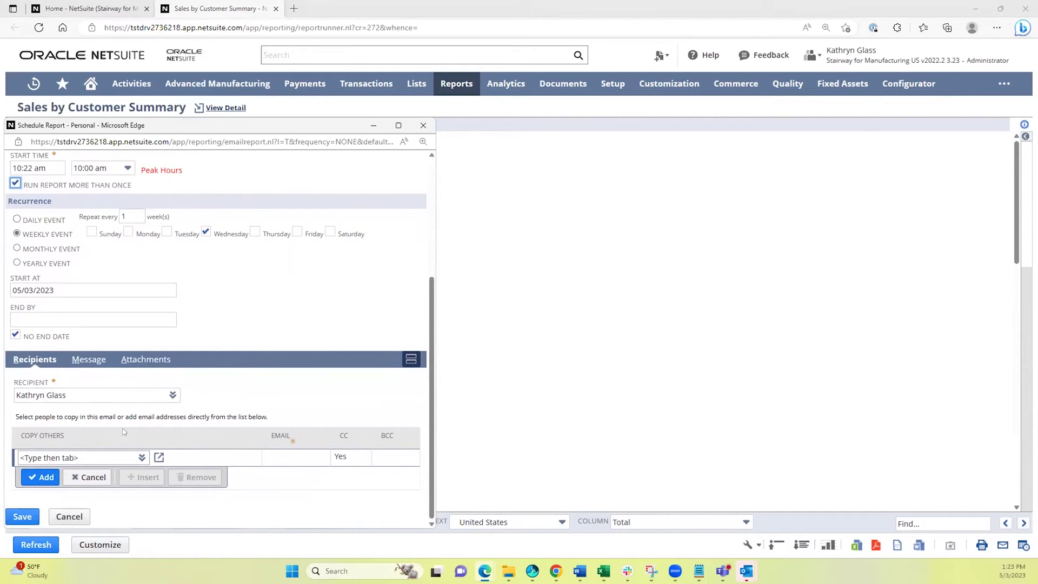
left_click(135, 361)
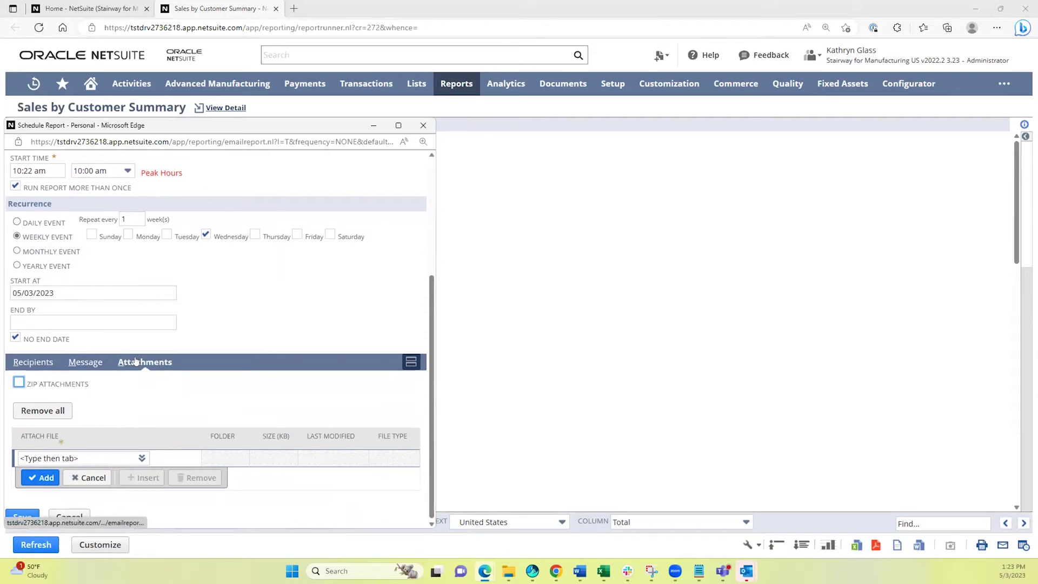
left_click(77, 363)
left_click(423, 124)
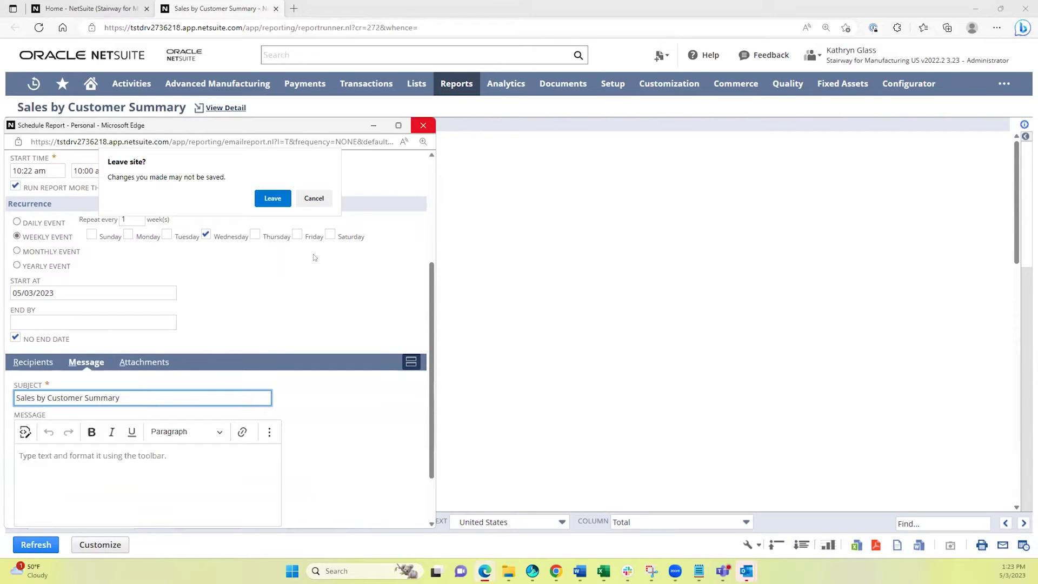
left_click(272, 198)
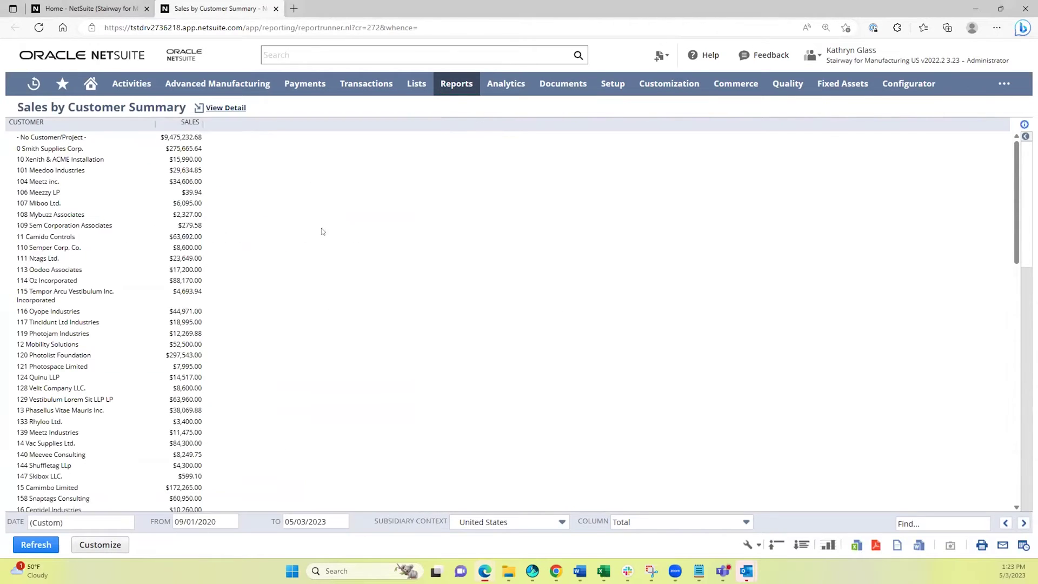
View the top-10 customer sales bar graph, close it, and close the report tab.
left_click(828, 544)
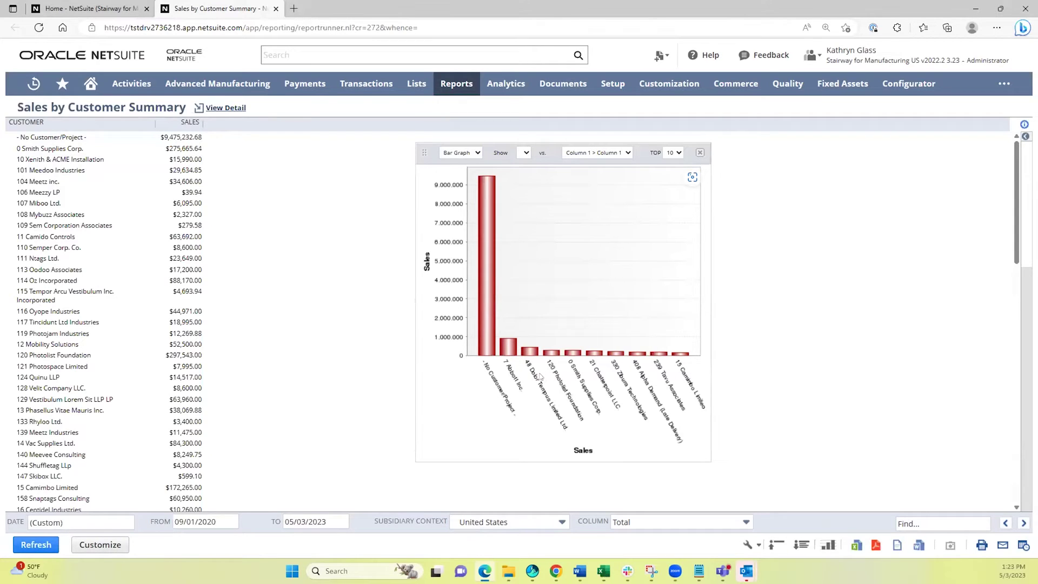
left_click(699, 152)
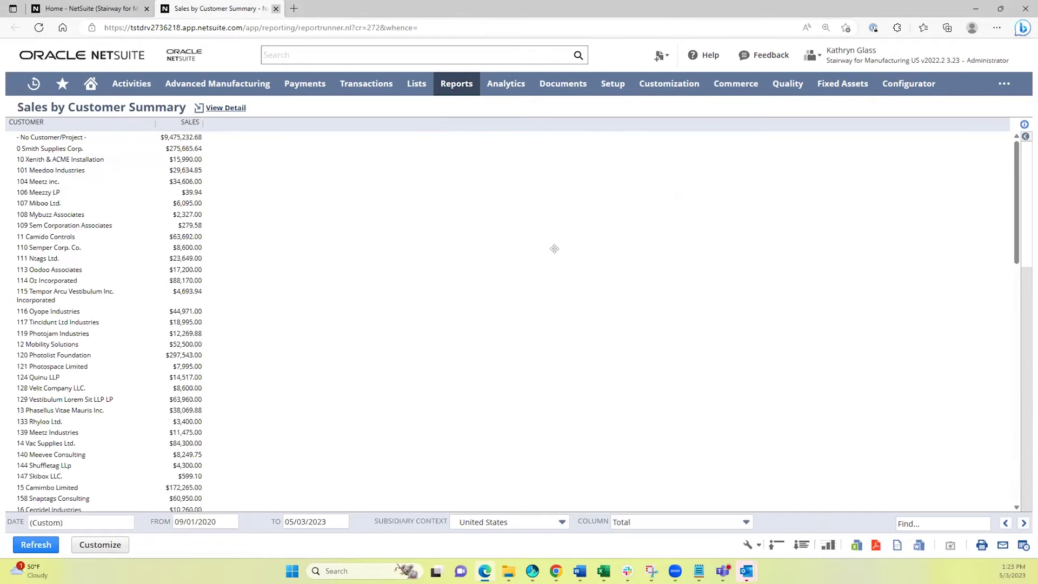
key("ctrl+w")
Open Reports > Inventory/Items > Inventory Back Order Report in a new tab and view it.
mouse_move(439, 86)
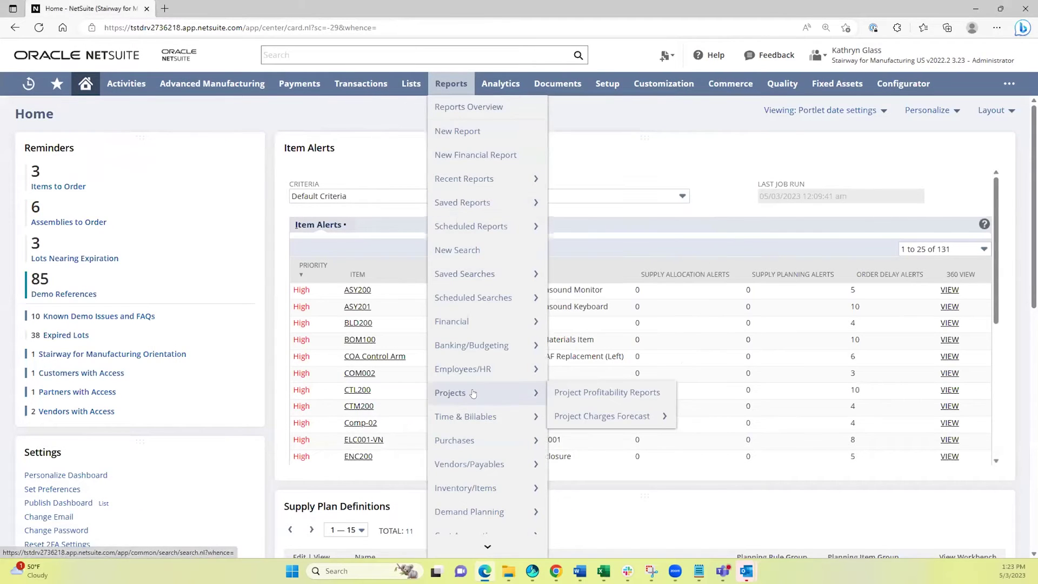
scroll(469, 393, "down", 2)
scroll(470, 392, "down", 2)
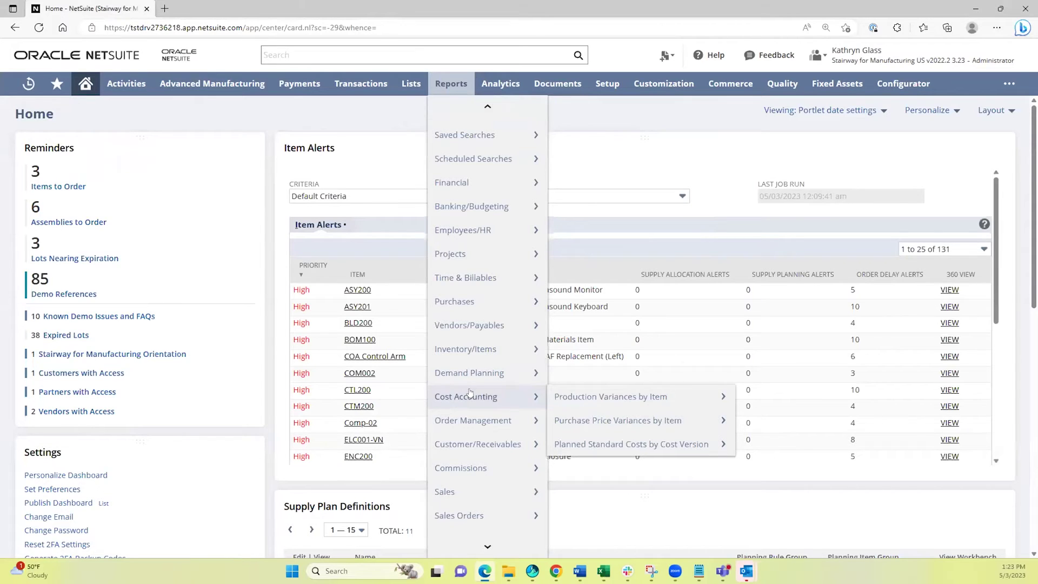
mouse_move(481, 348)
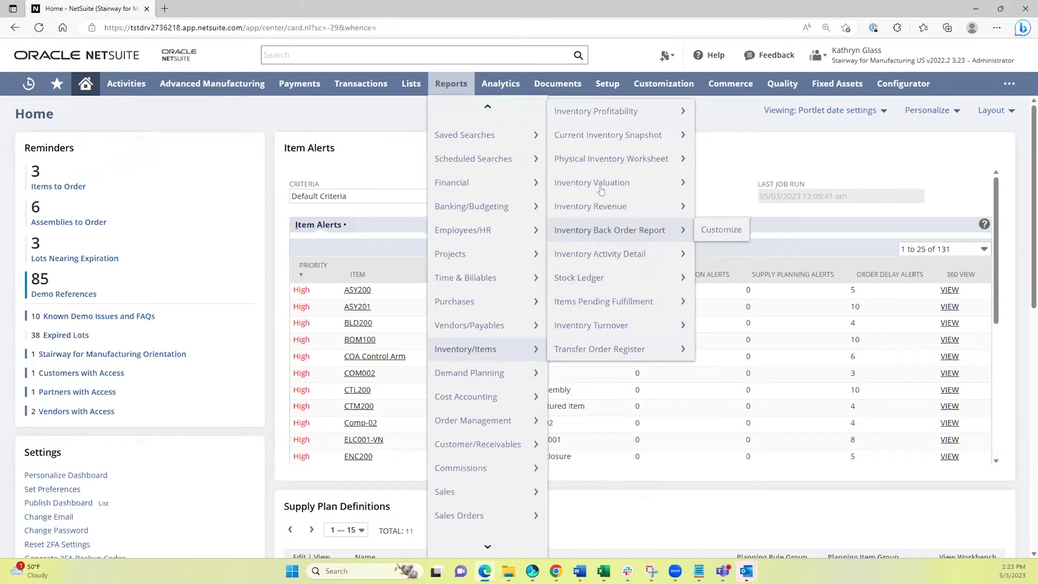
mouse_move(600, 186)
mouse_move(613, 135)
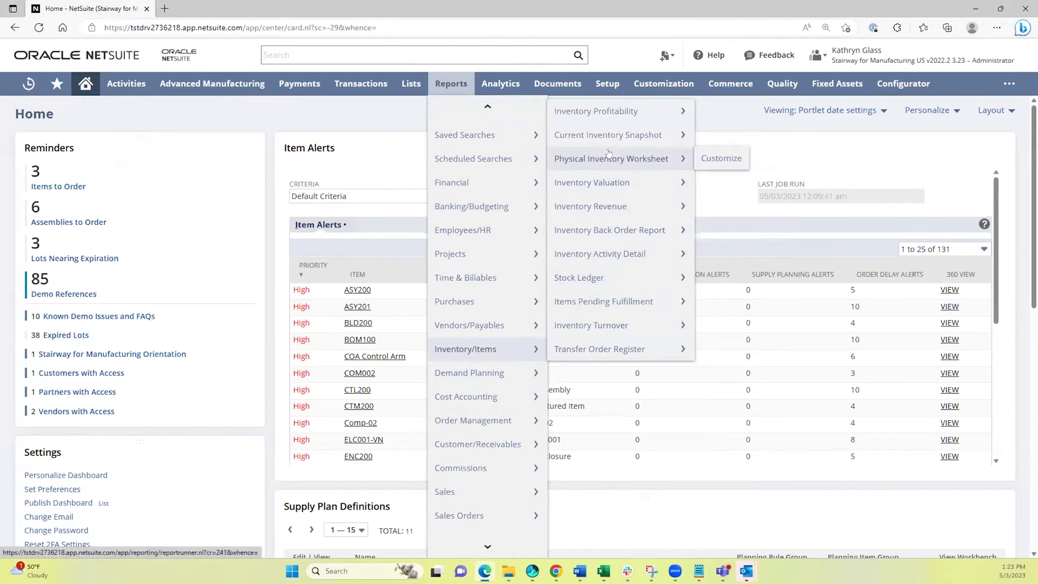
middle_click(583, 233)
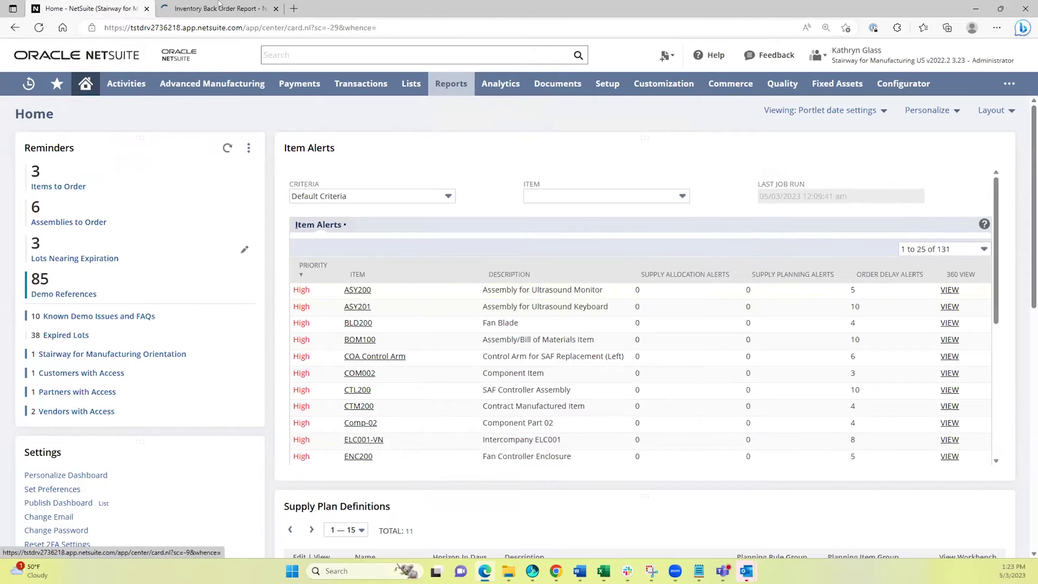
left_click(218, 6)
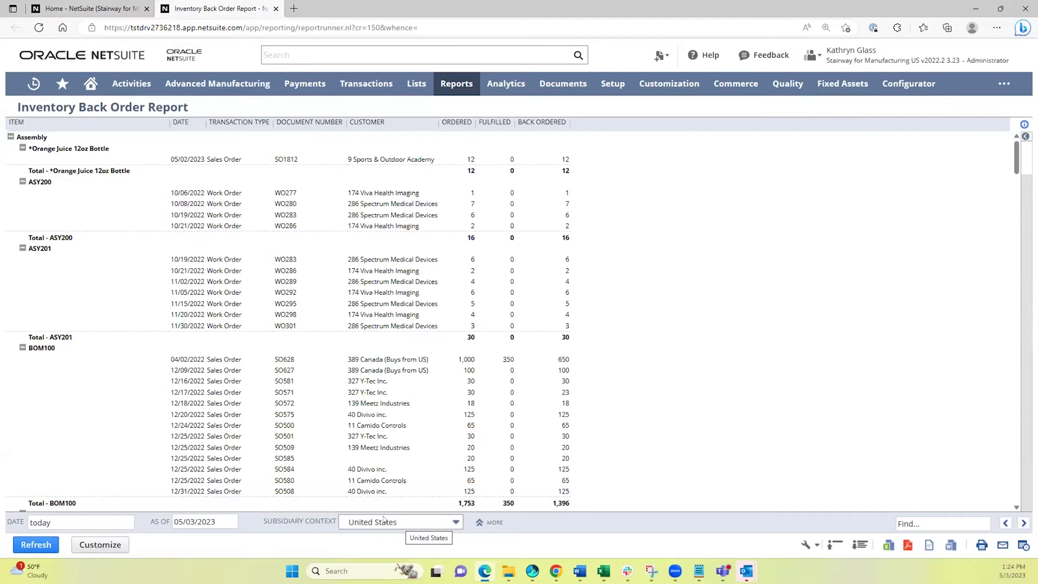
Filter the back order report to San Francisco and open sales order SO1812.
left_click(479, 522)
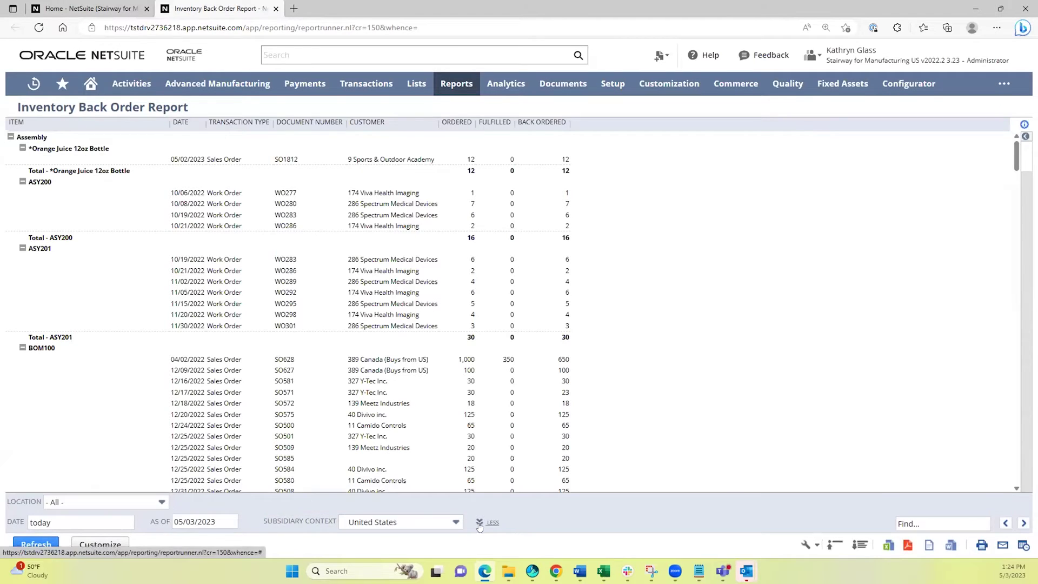
left_click(93, 500)
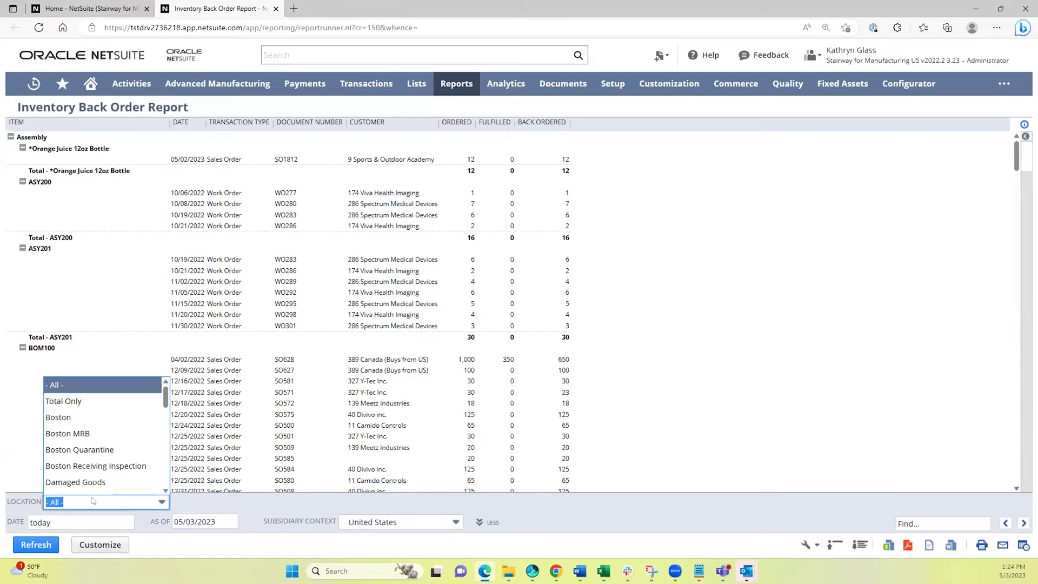
type("sco")
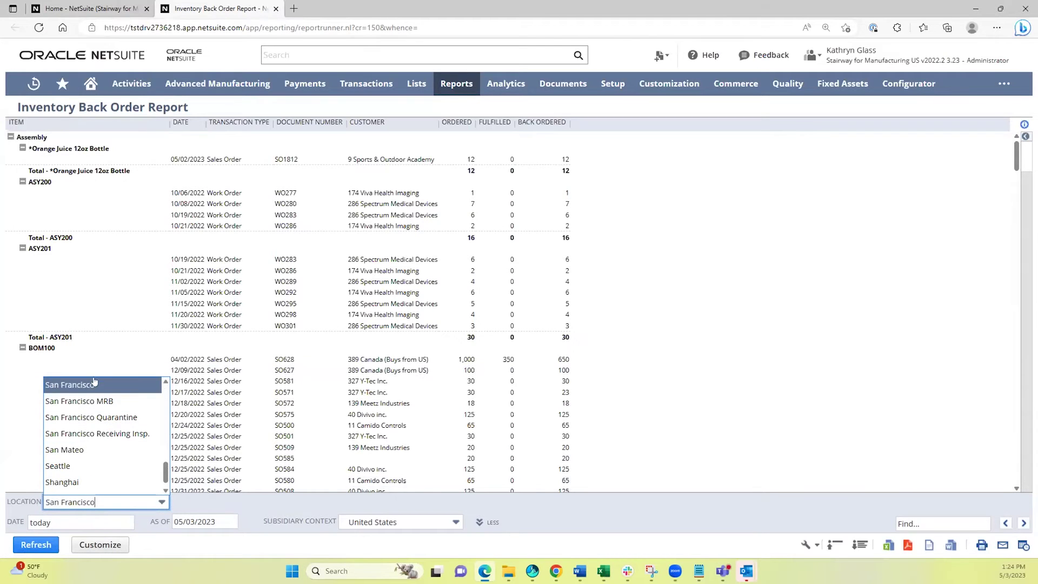
left_click(89, 386)
left_click(52, 549)
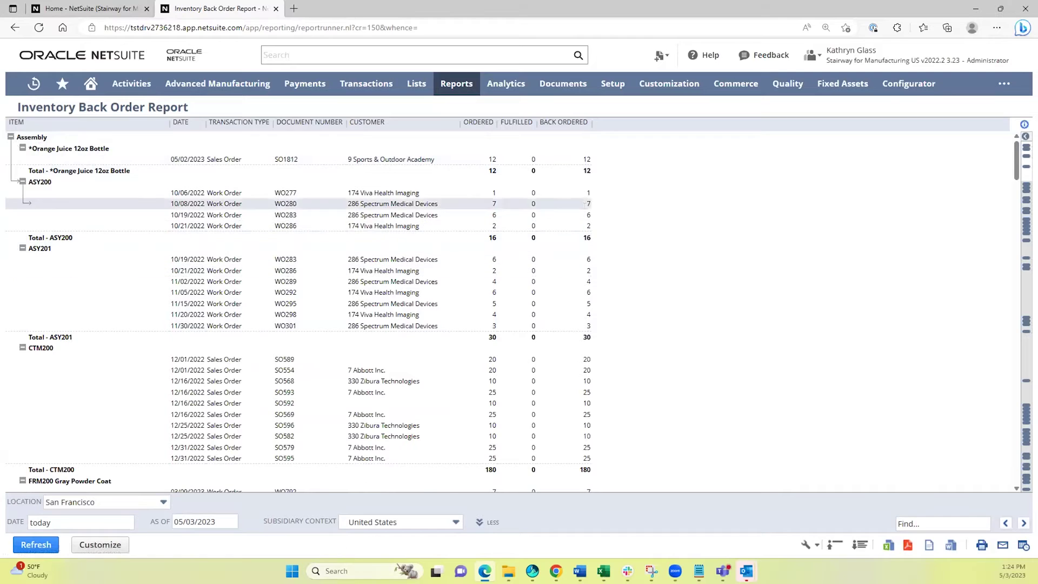
left_click(222, 160)
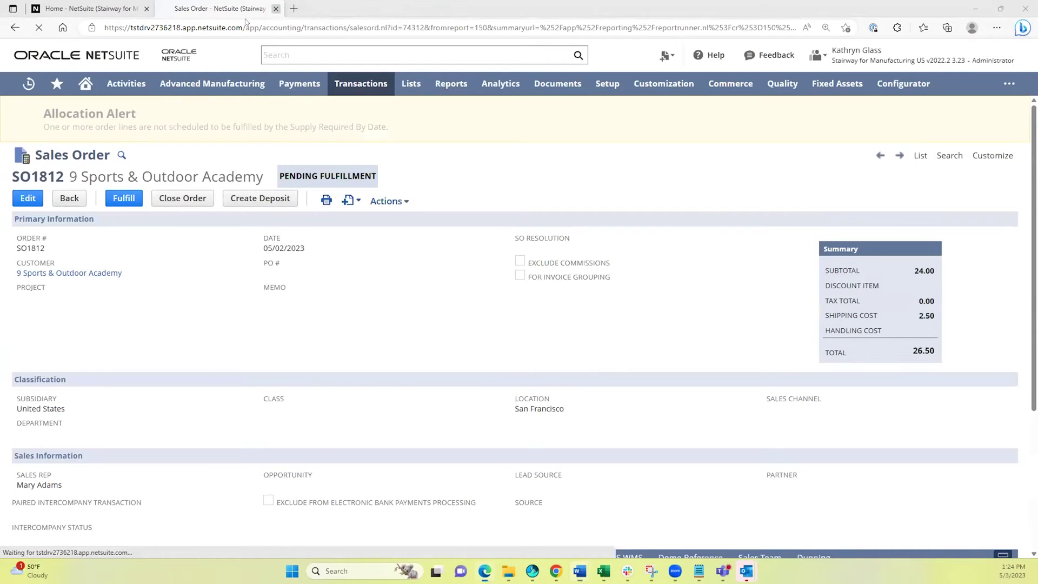
Close the SO1812 sales order tab with Ctrl+W, returning to Home.
key("ctrl+w")
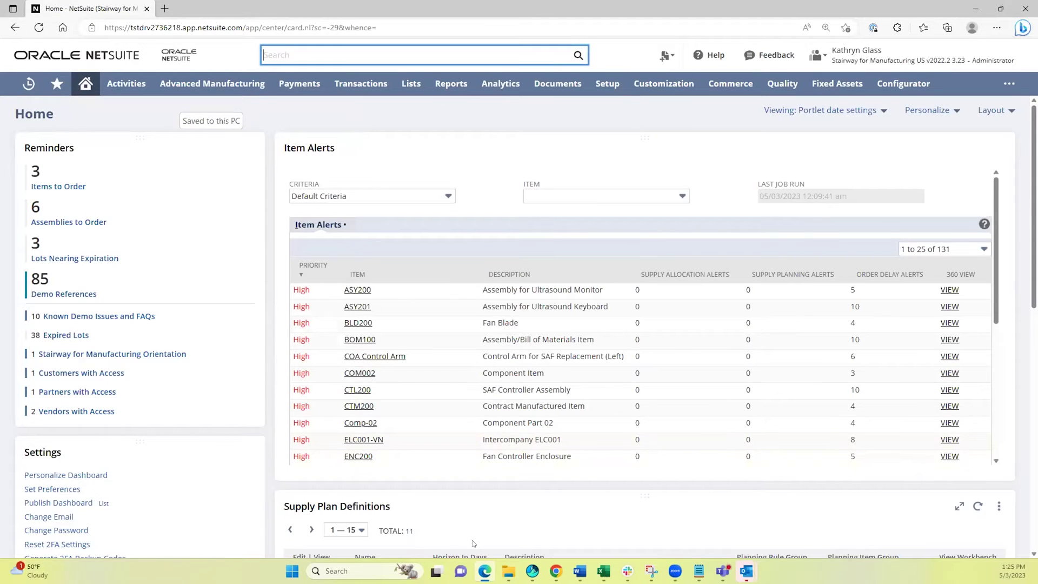
Search '*orange' and open the *Orange Juice 12oz Bottle assembly record.
type("*orange")
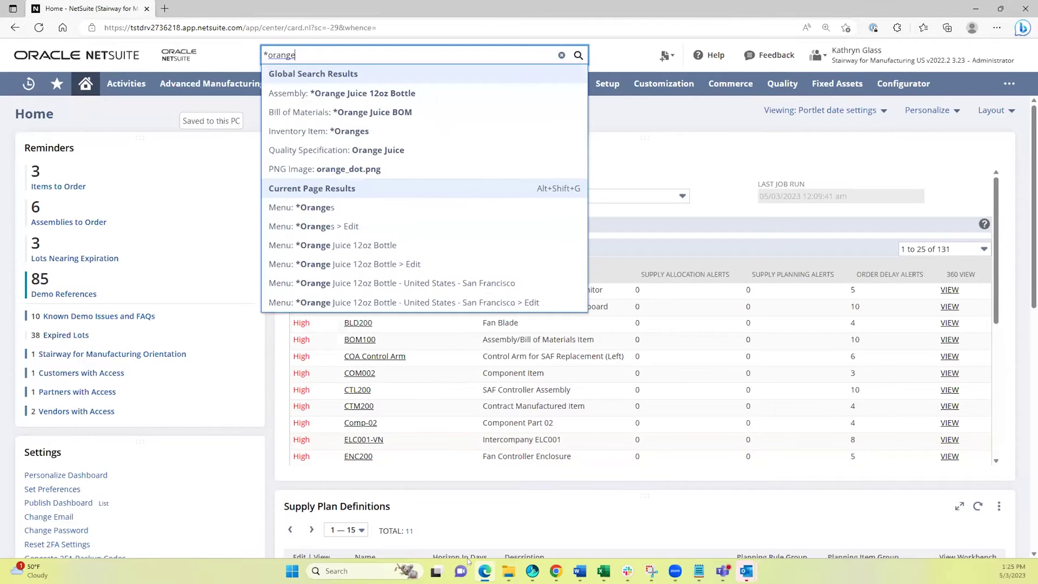
left_click(429, 93)
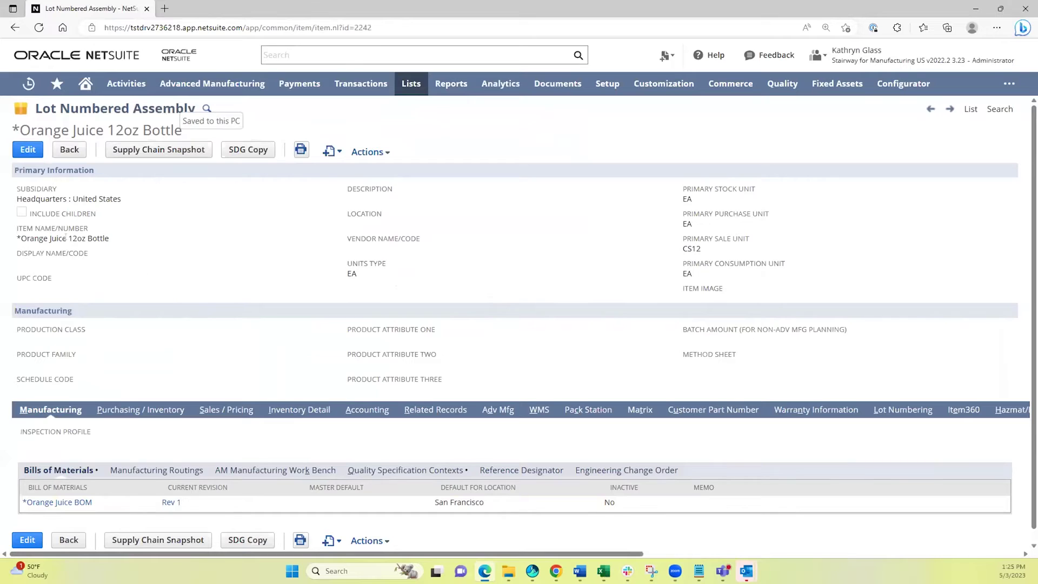
Review the Orange Juice BOM Rev 1 components in a new tab, then close it.
left_click(169, 503, "ctrl")
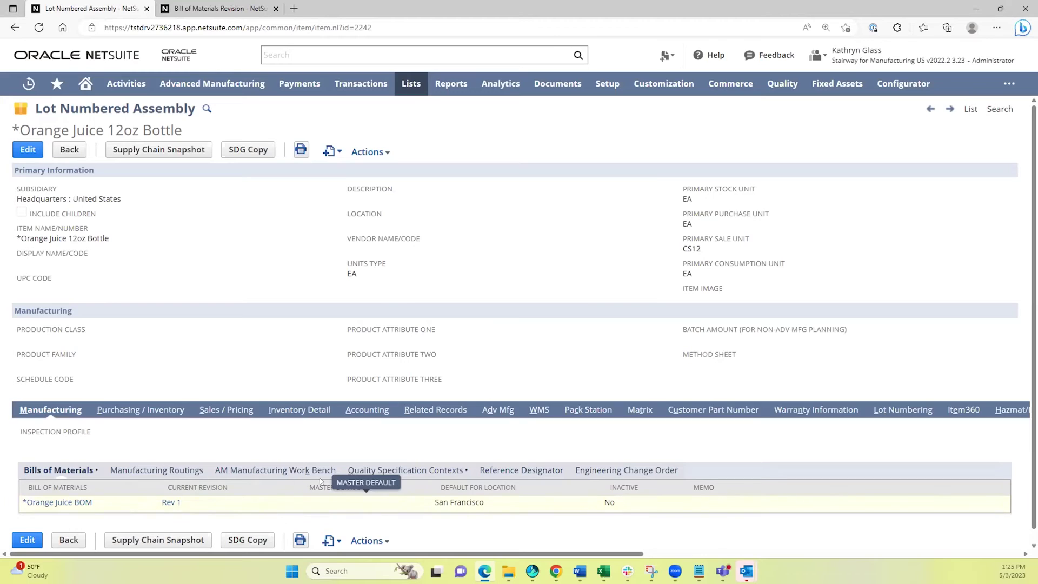
left_click(199, 6)
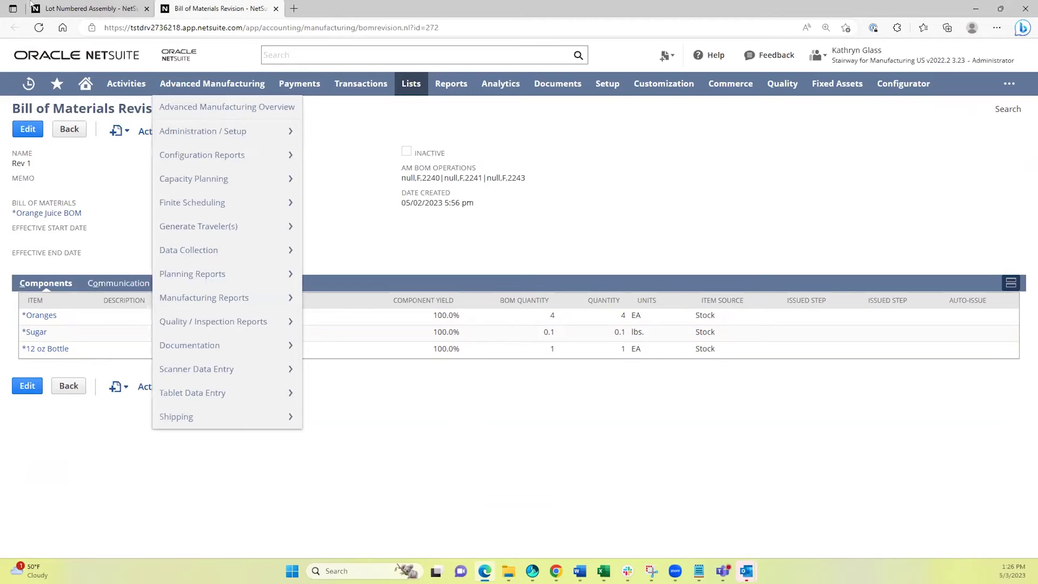
left_click(276, 9)
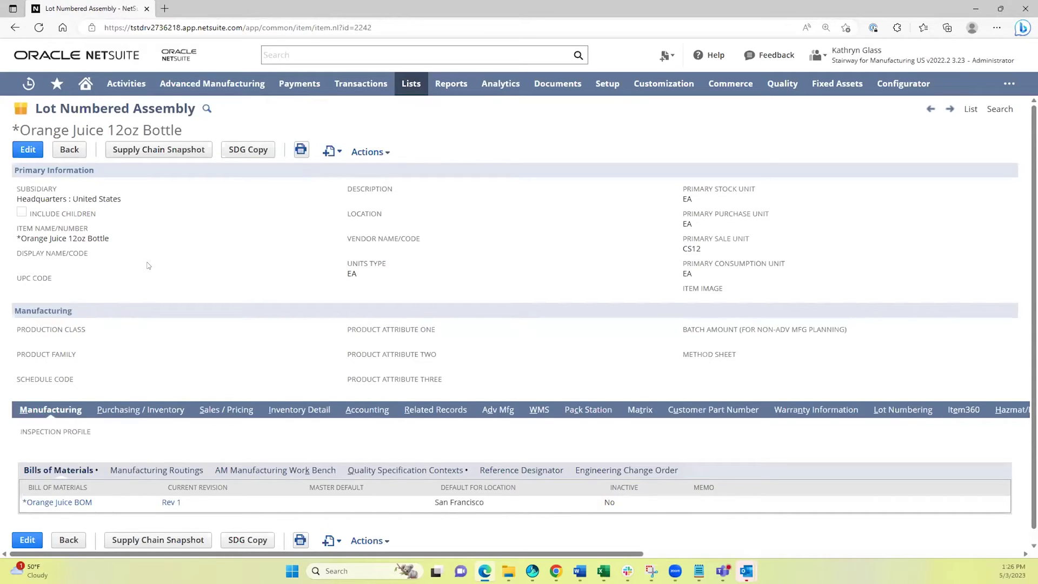
Edit the San Francisco location configuration from the Purchasing / Inventory Locations list.
left_click(119, 412)
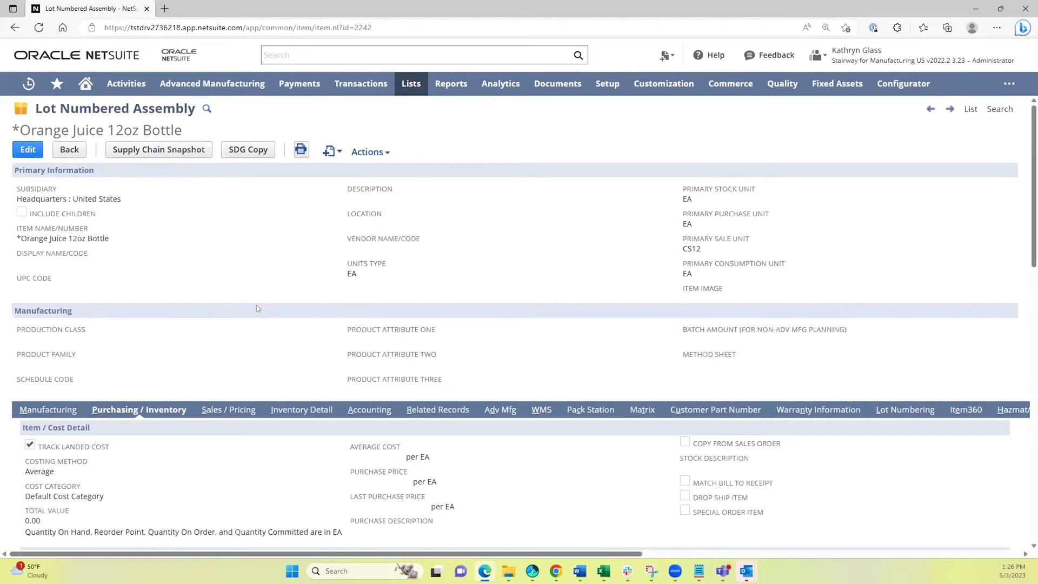
scroll(256, 309, "down", 8)
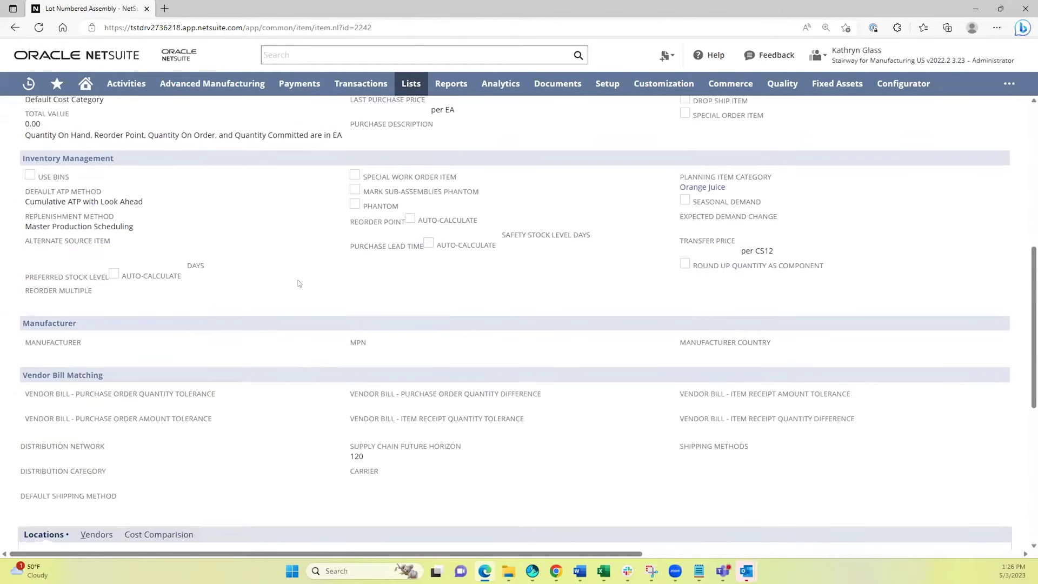
scroll(273, 292, "down", 4)
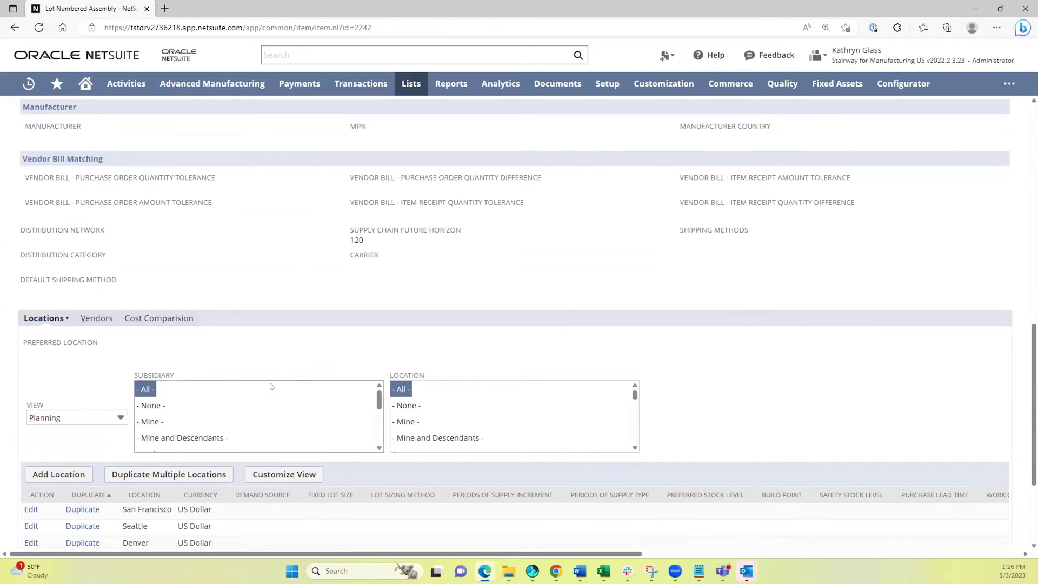
left_click(31, 508)
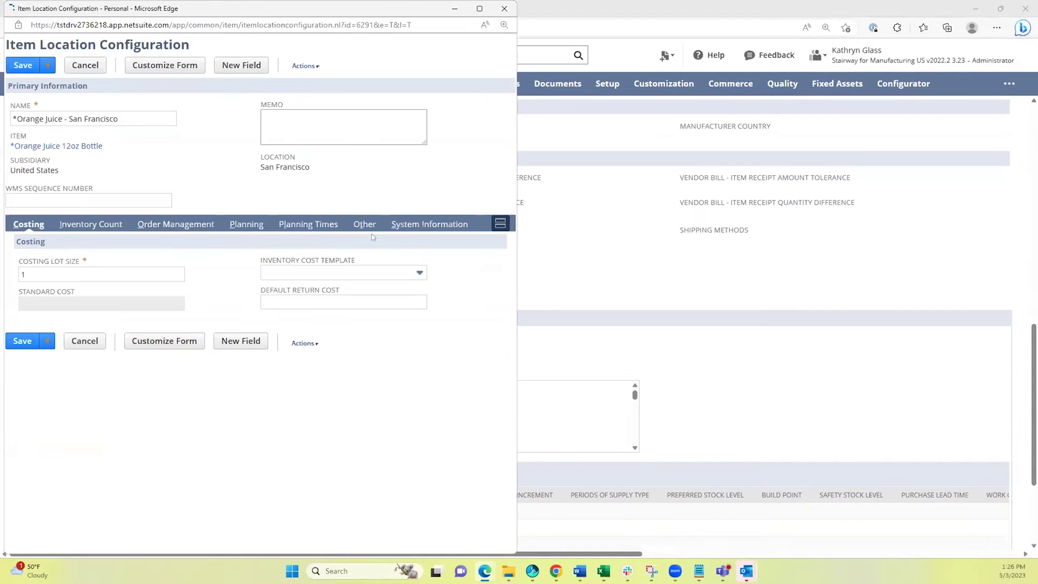
Show the San Francisco location's Planning settings: supply type Build, fixed lot size 60.
left_click(245, 224)
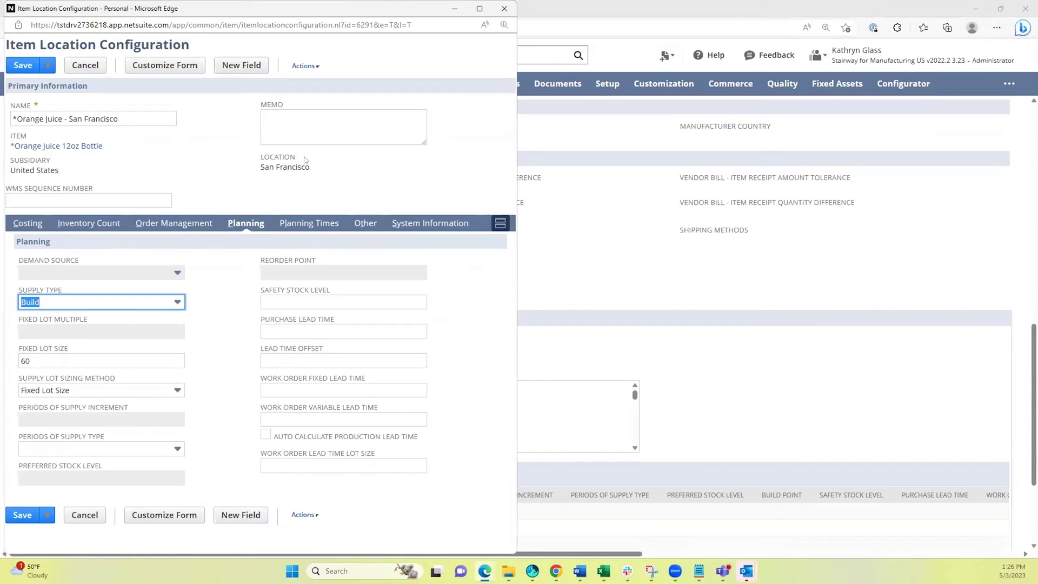
Close the Orange Juice San Francisco location configuration window.
left_click(503, 8)
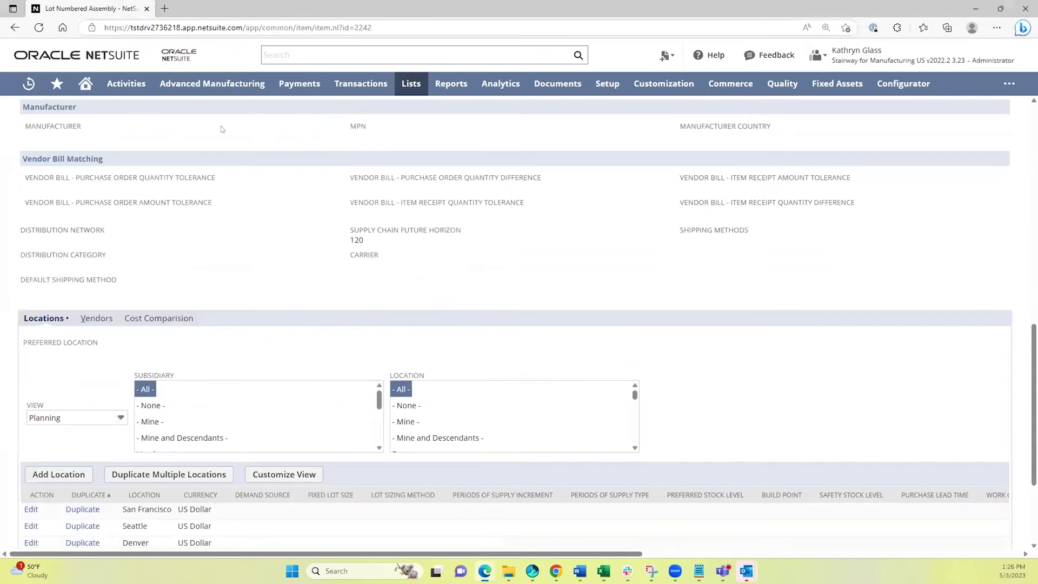
scroll(196, 185, "up", 3)
scroll(195, 185, "up", 8)
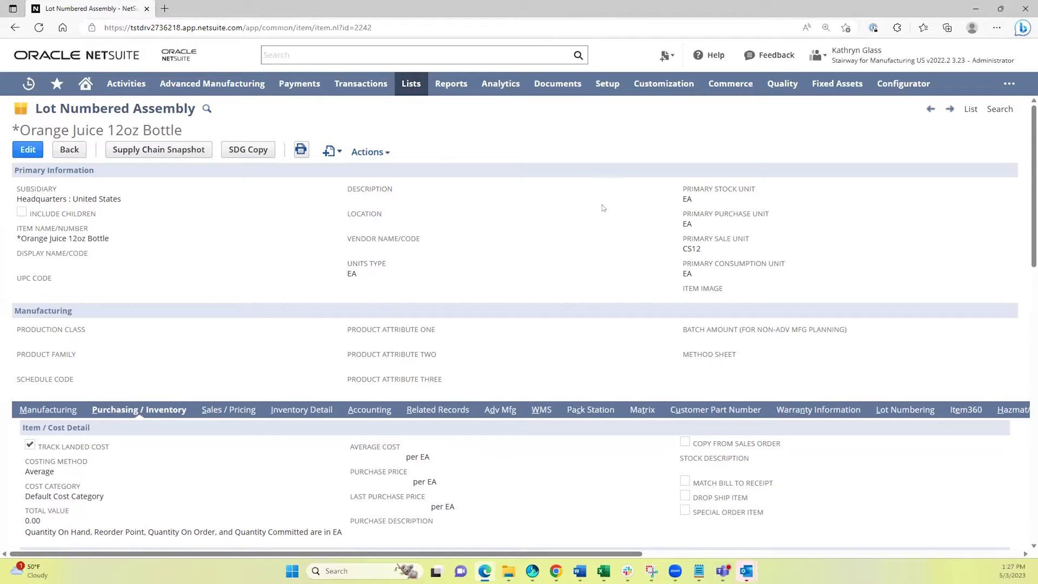
mouse_move(367, 86)
scroll(367, 415, "down", 1)
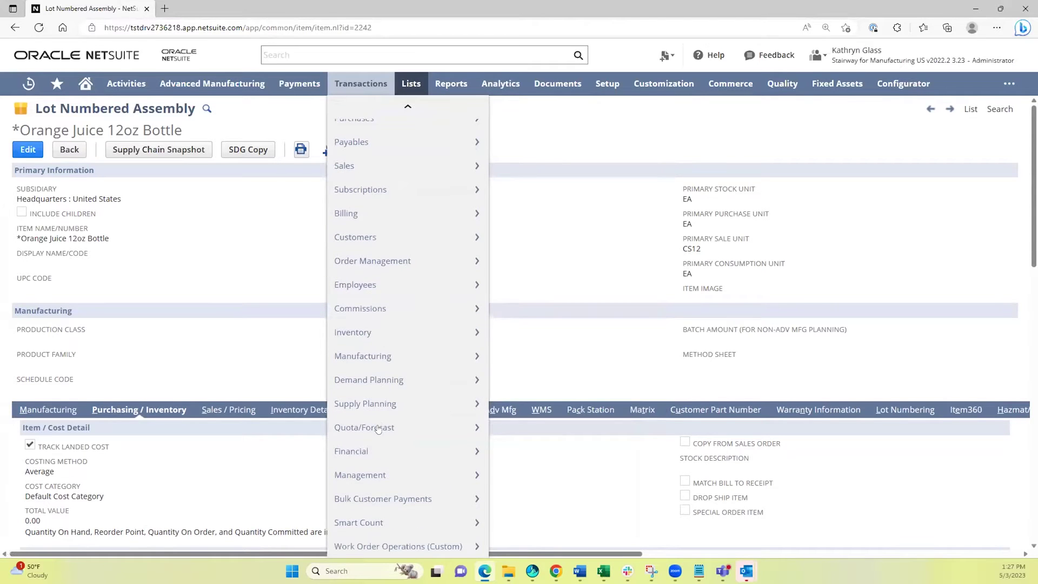
Open Supply Plan Definitions in a new tab and view the Orange Juice Supply Definition results.
mouse_move(423, 402)
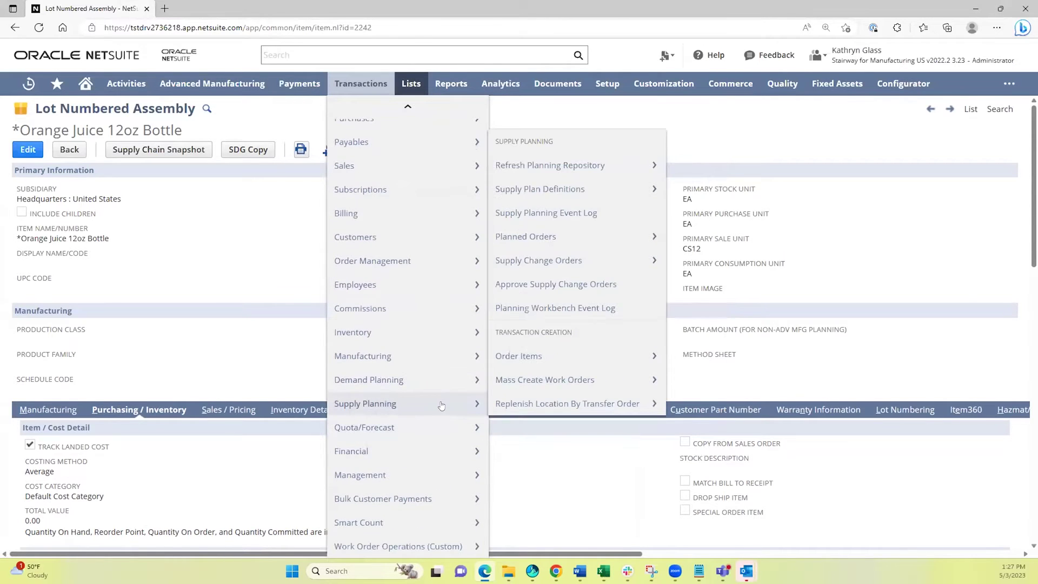
middle_click(570, 190)
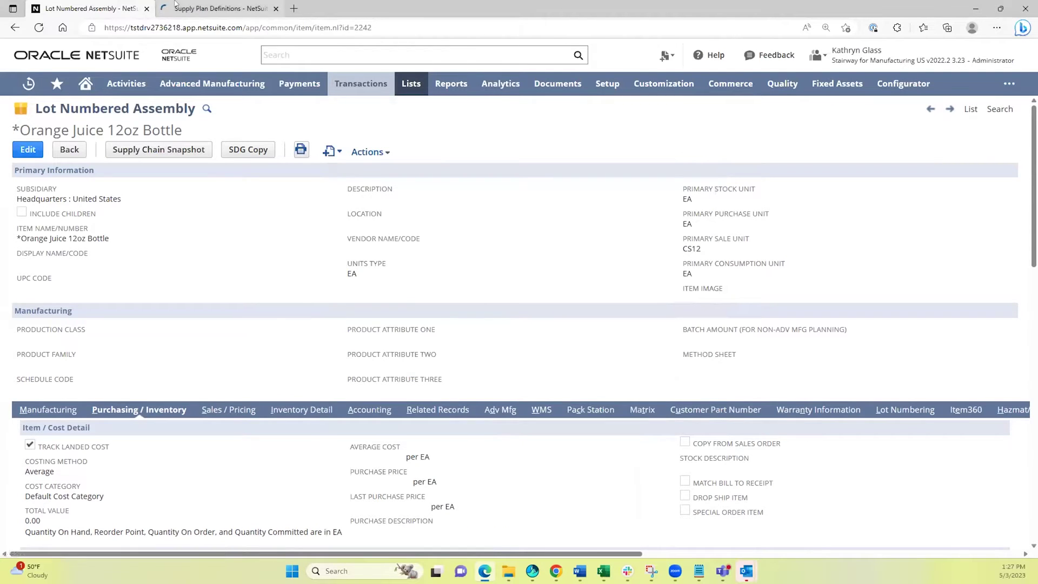
left_click(218, 8)
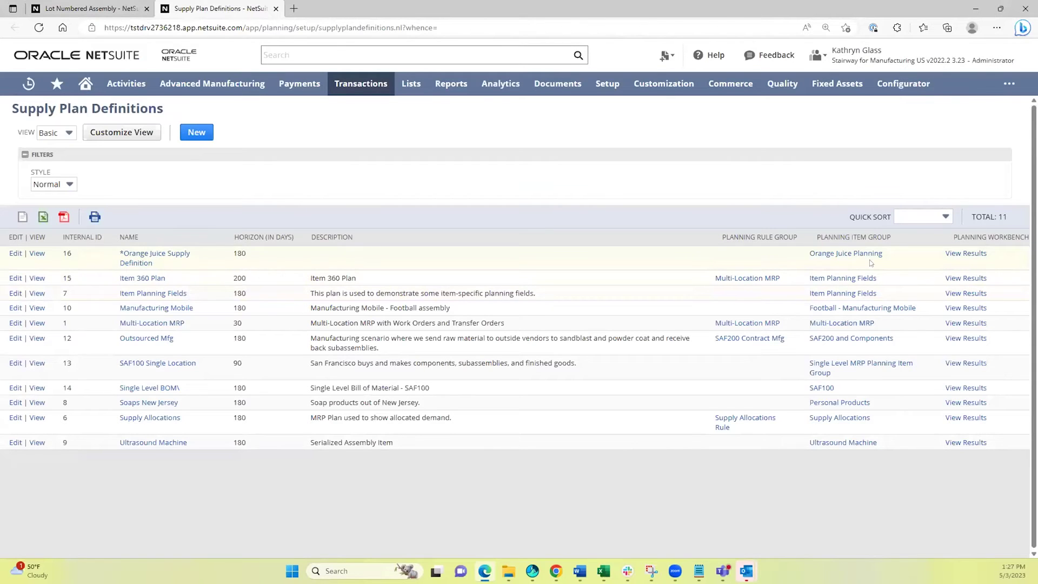
left_click(966, 253)
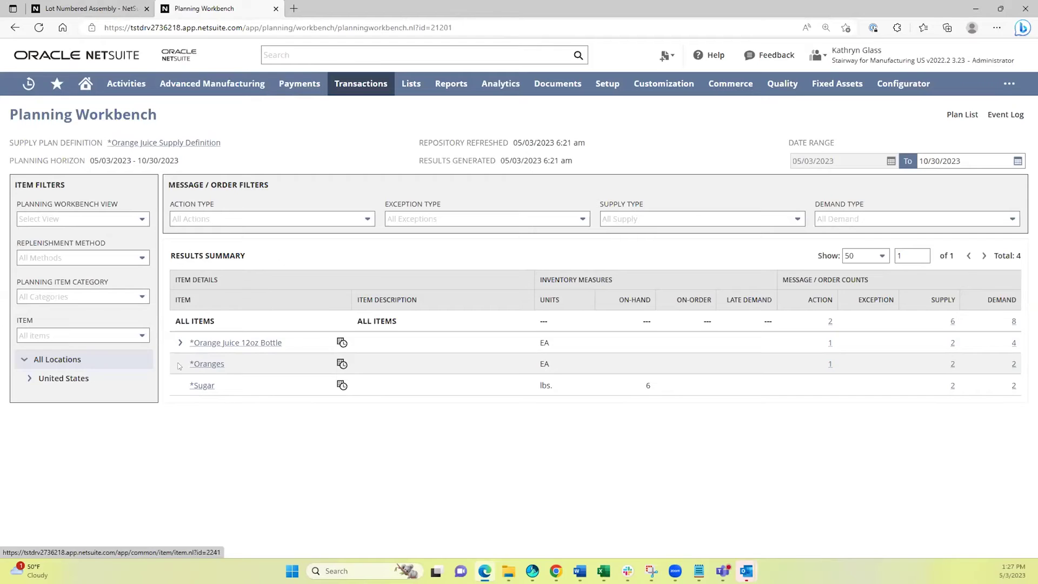
Inspect the Orange Juice 12oz Bottle components, then list all items' recommended actions.
left_click(179, 344)
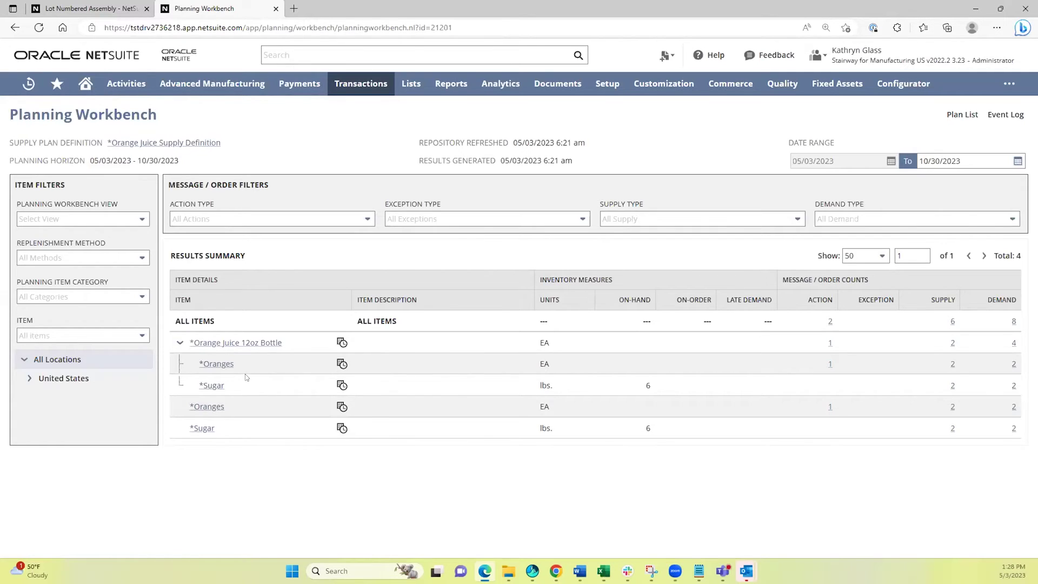
left_click(180, 342)
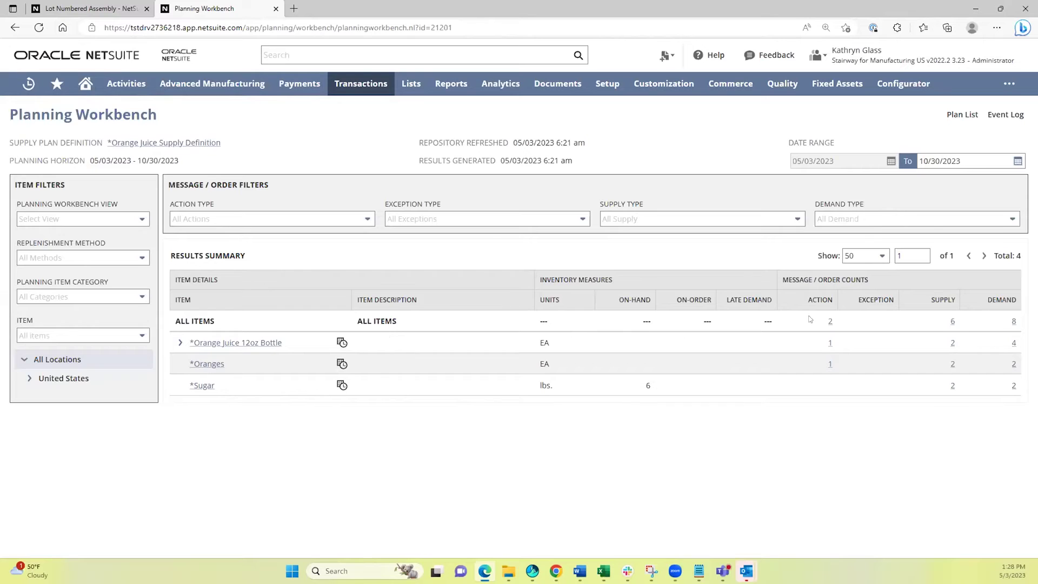
left_click(829, 323)
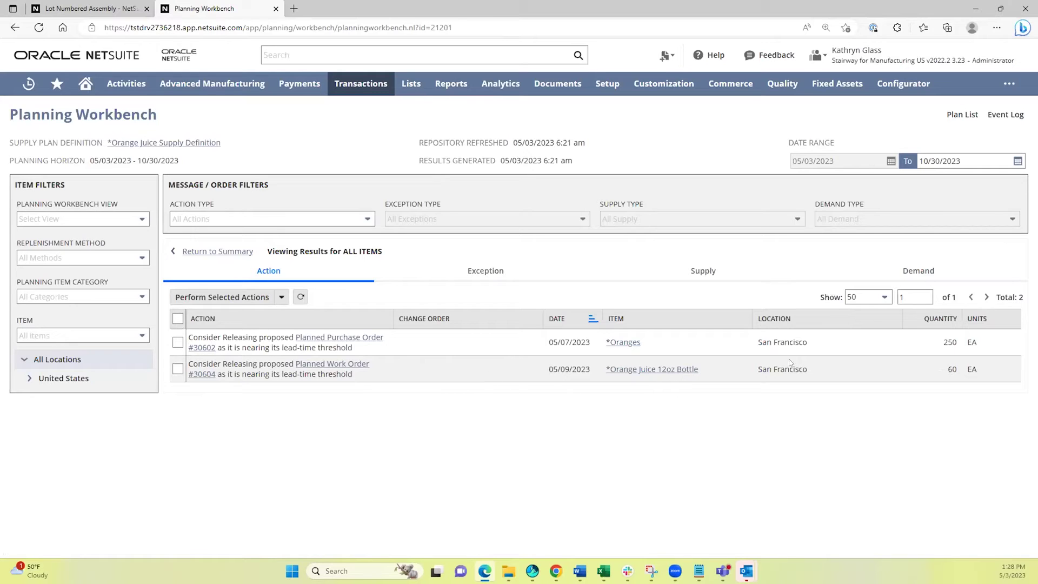
Review the planned supply orders and demand for Oranges.
left_click(205, 253)
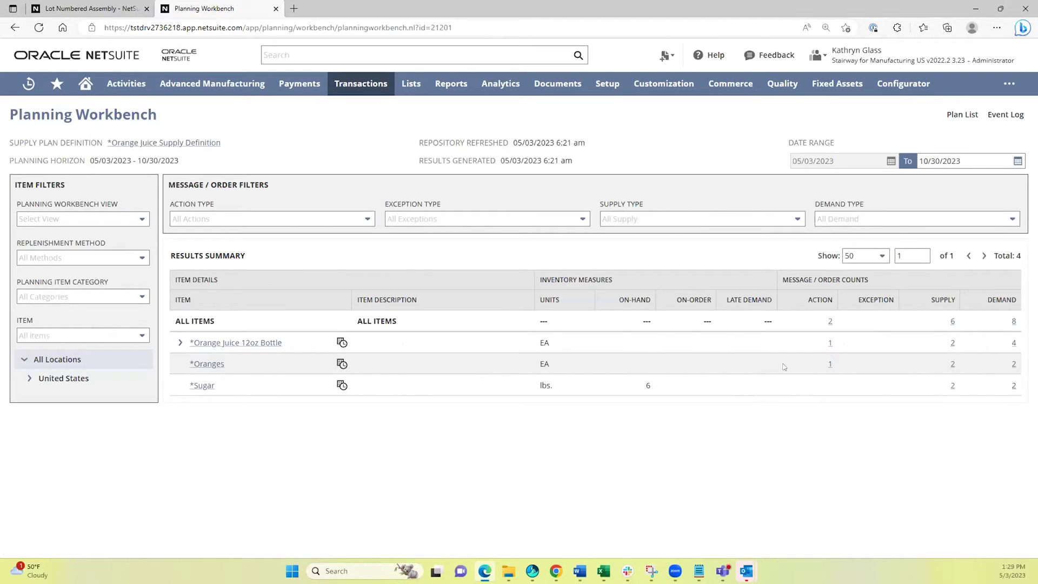
left_click(951, 364)
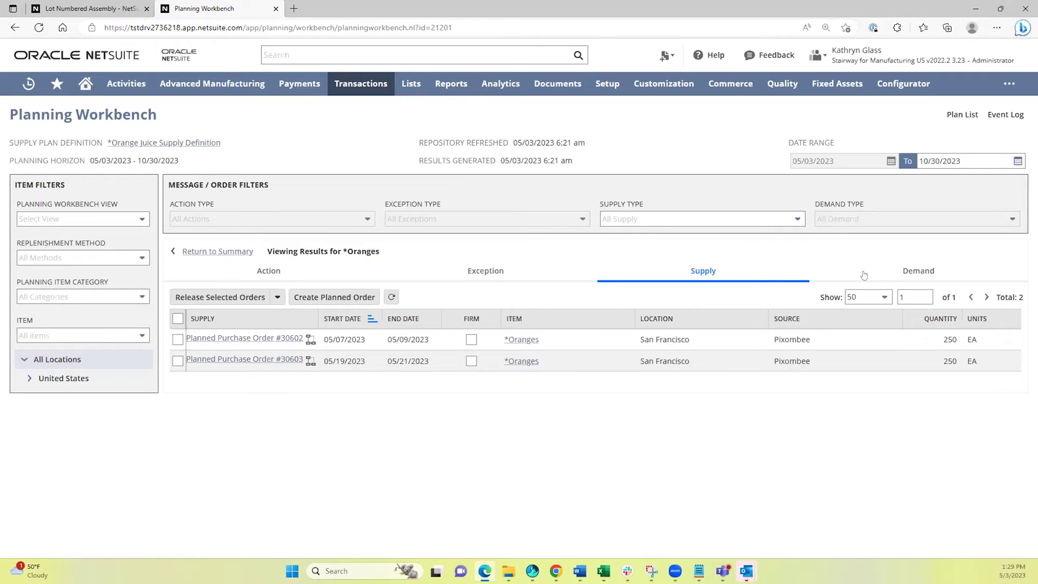
left_click(904, 273)
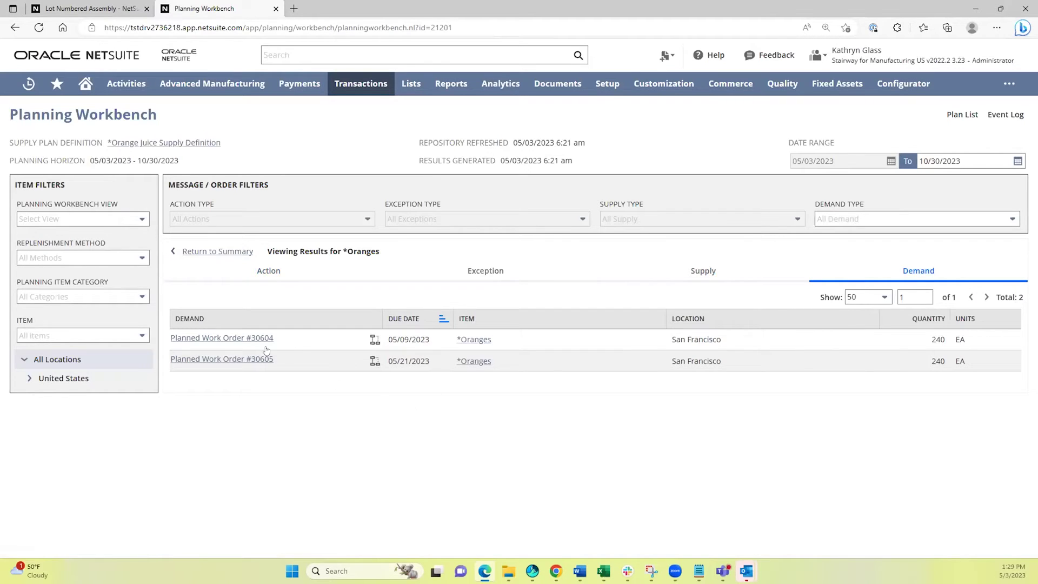
Select both release actions, for 250 Oranges and 60 Orange Juice bottles.
left_click(218, 252)
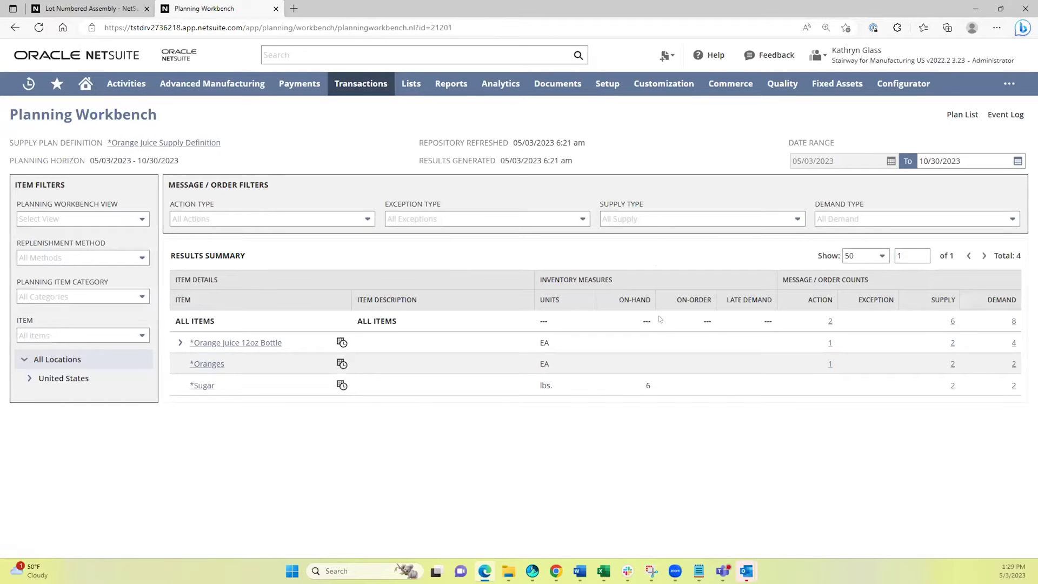
left_click(829, 321)
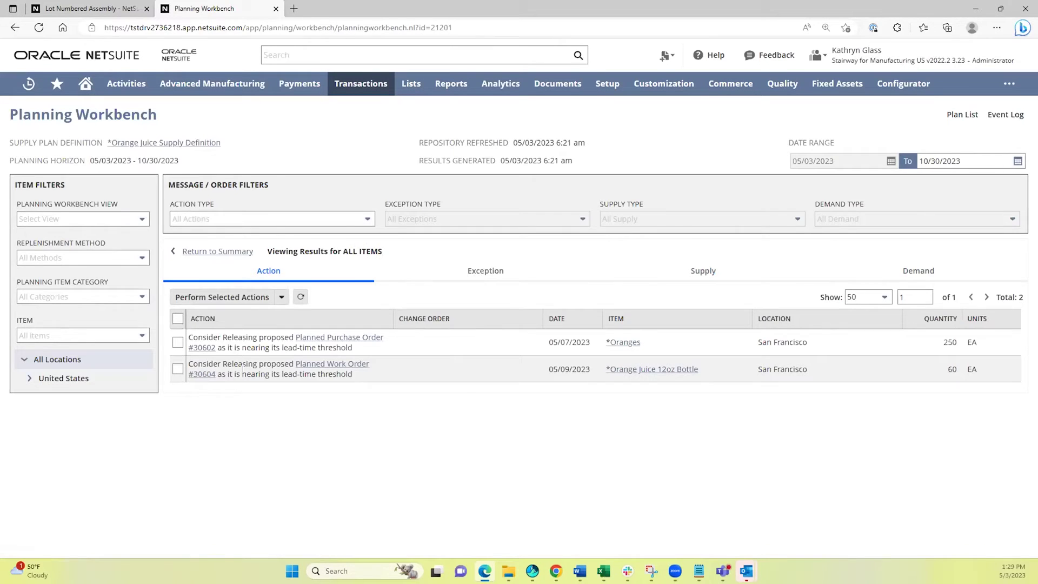
left_click(177, 319)
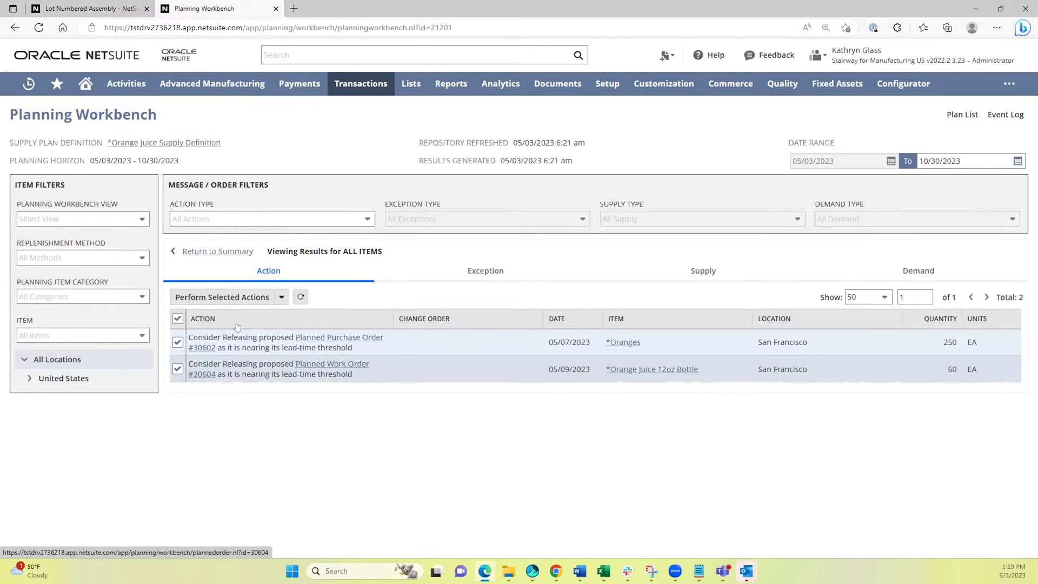
Perform and confirm the two selected release actions, then go to the Home dashboard.
left_click(213, 298)
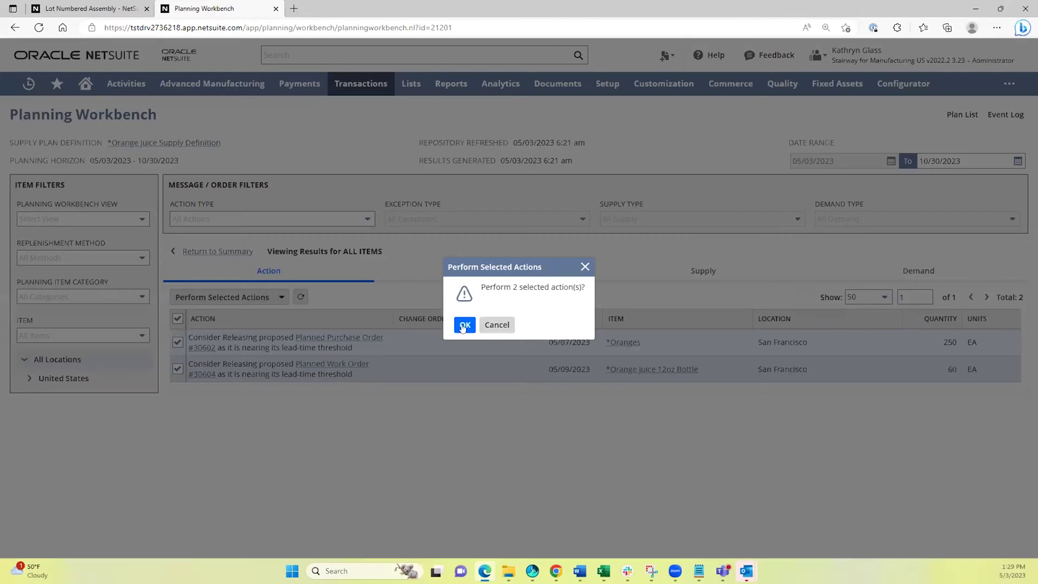
left_click(462, 325)
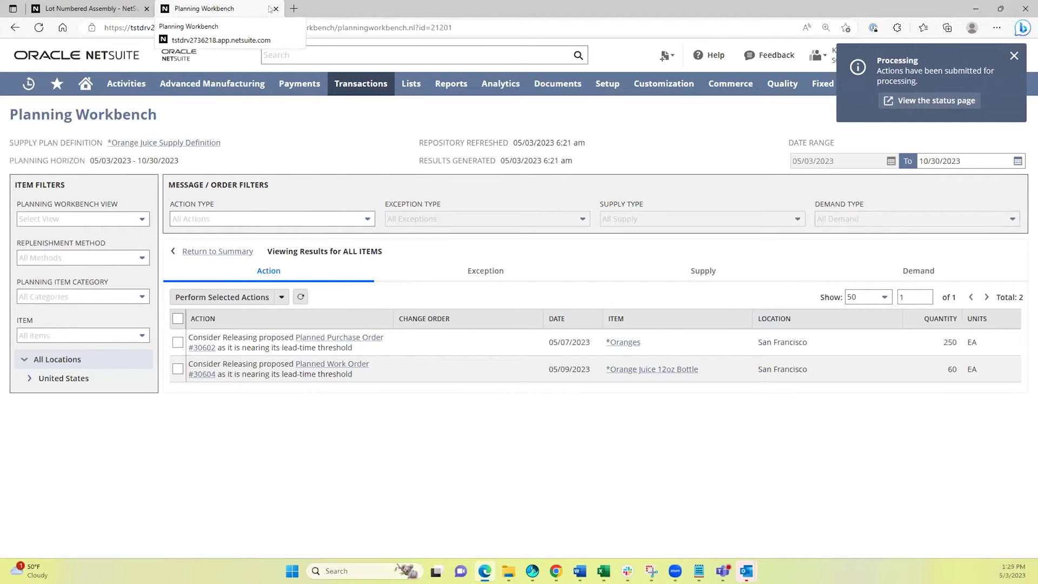
left_click(87, 9)
mouse_move(57, 83)
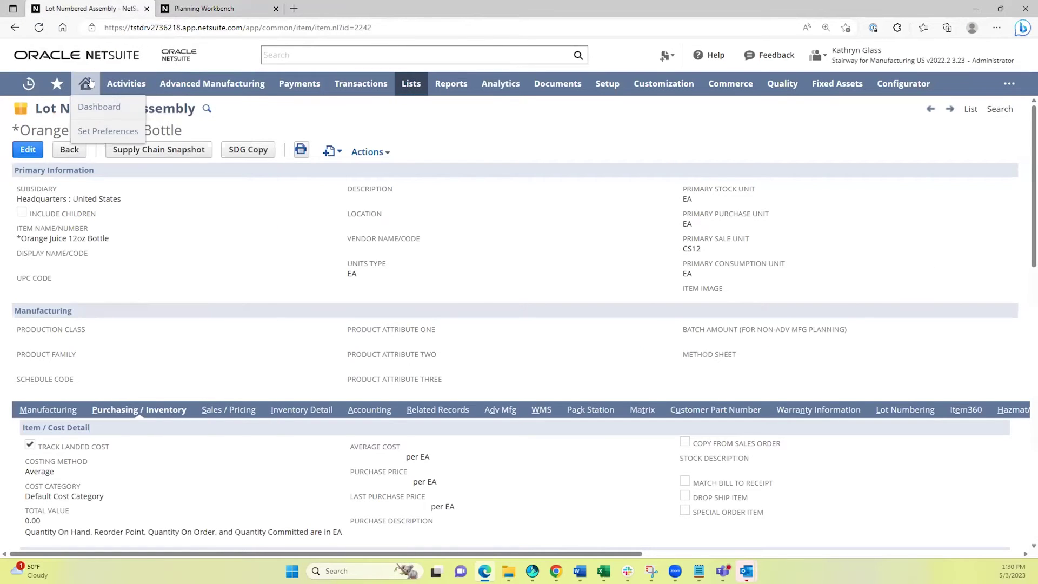
left_click(95, 105)
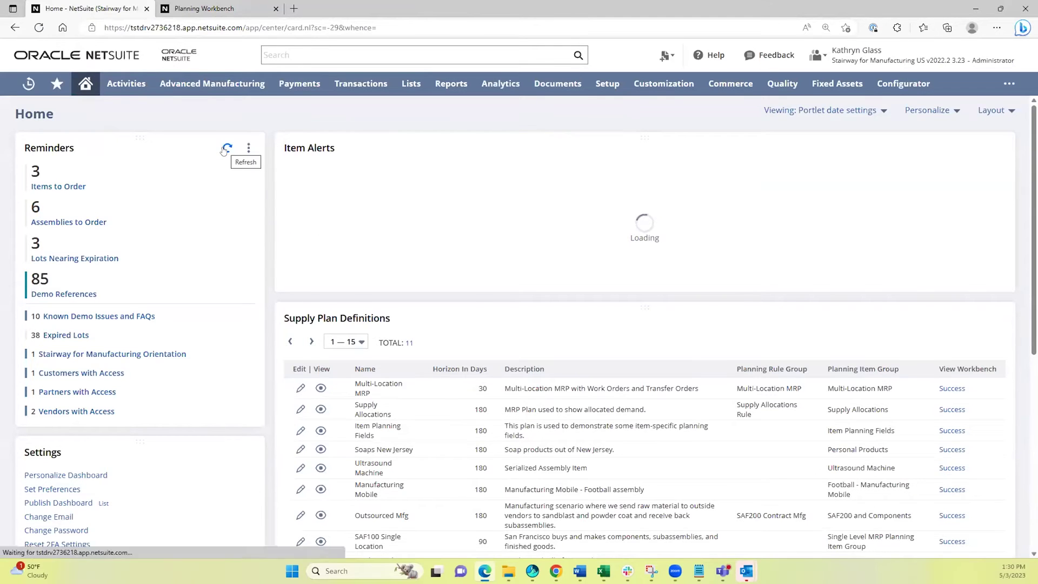
Refresh the Home reminders and open the Assemblies to Order list.
left_click(225, 148)
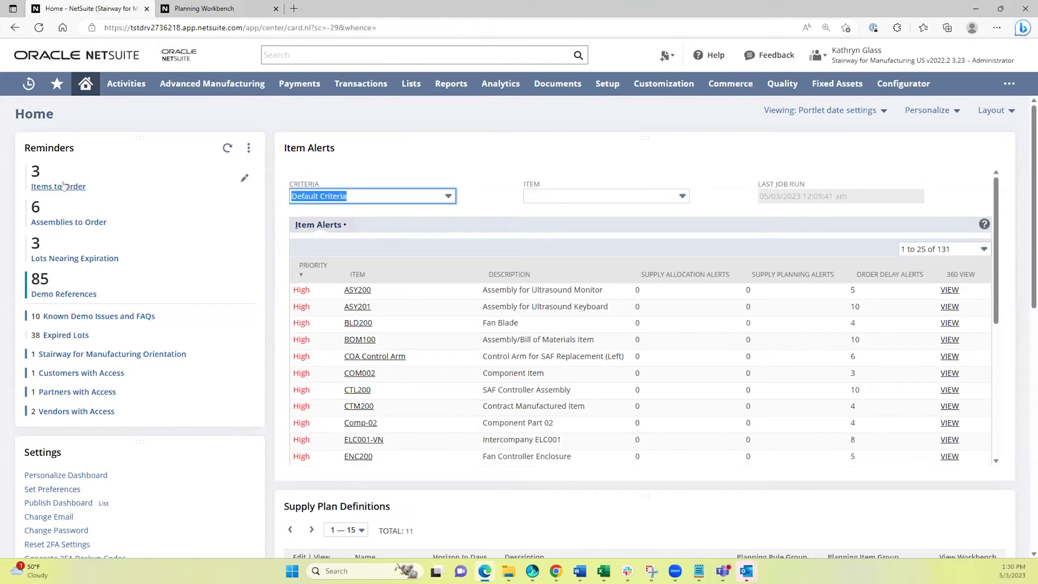
left_click(64, 223)
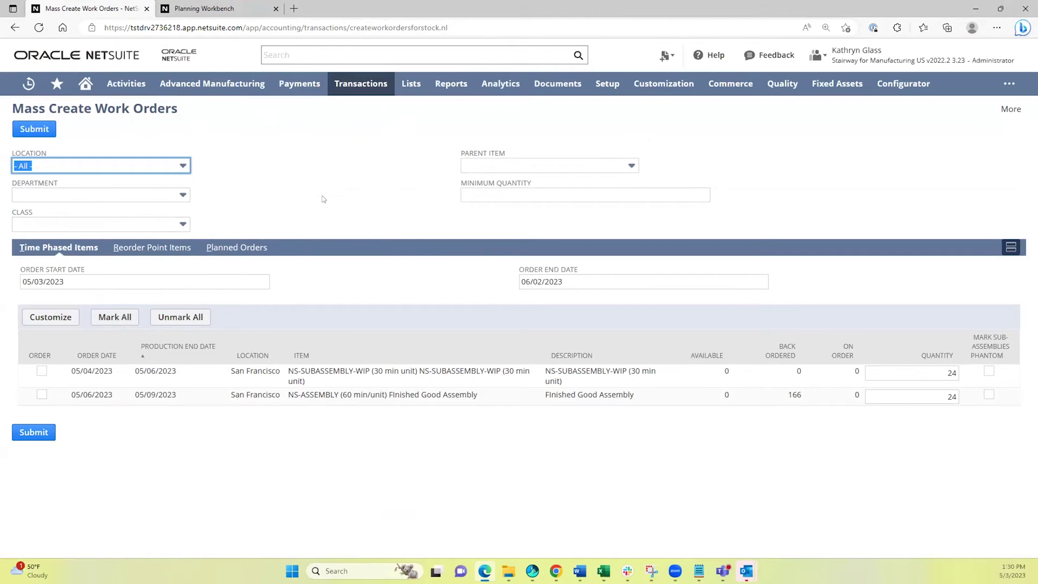
On the Planned Orders subtab, check planned order 30604 (60 Orange Juice bottles) and submit it.
left_click(154, 248)
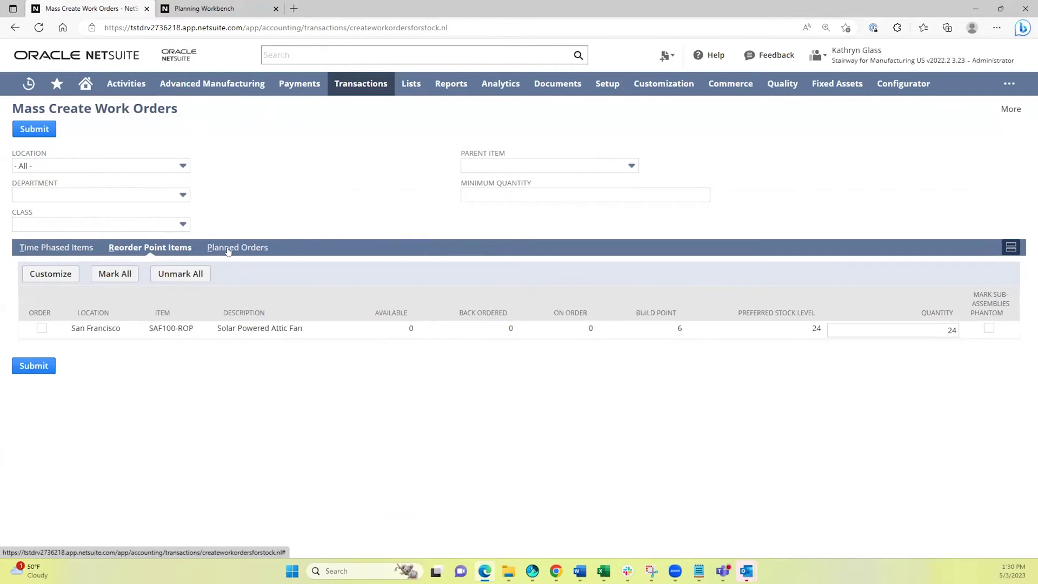
left_click(231, 249)
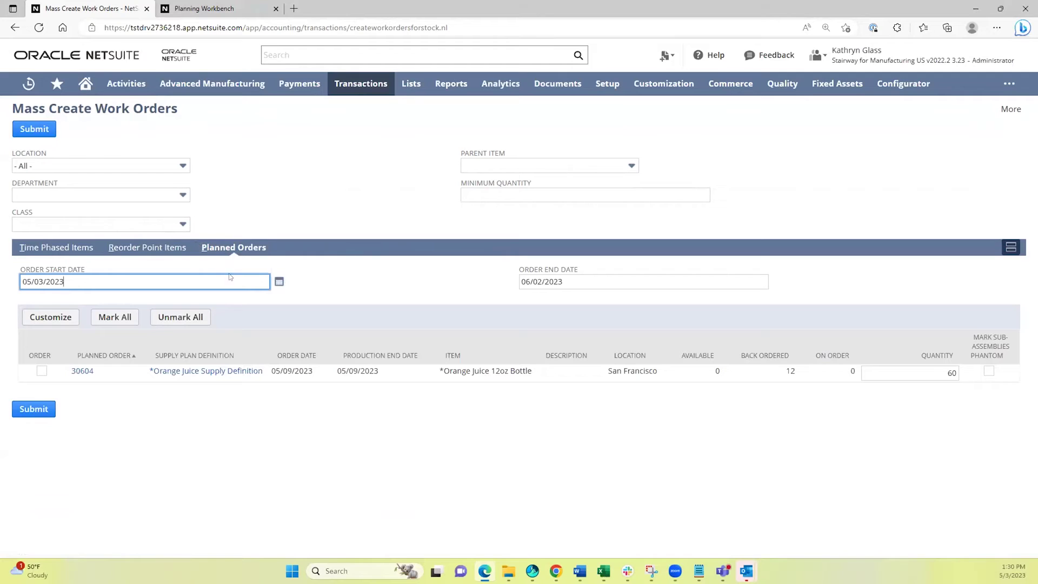
left_click(170, 247)
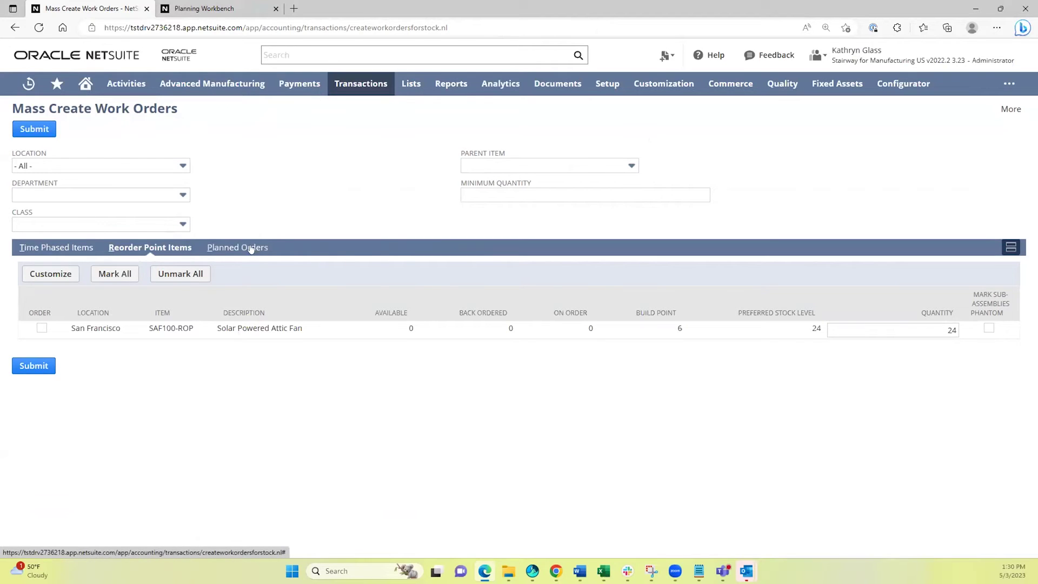
left_click(50, 248)
left_click(144, 249)
left_click(233, 249)
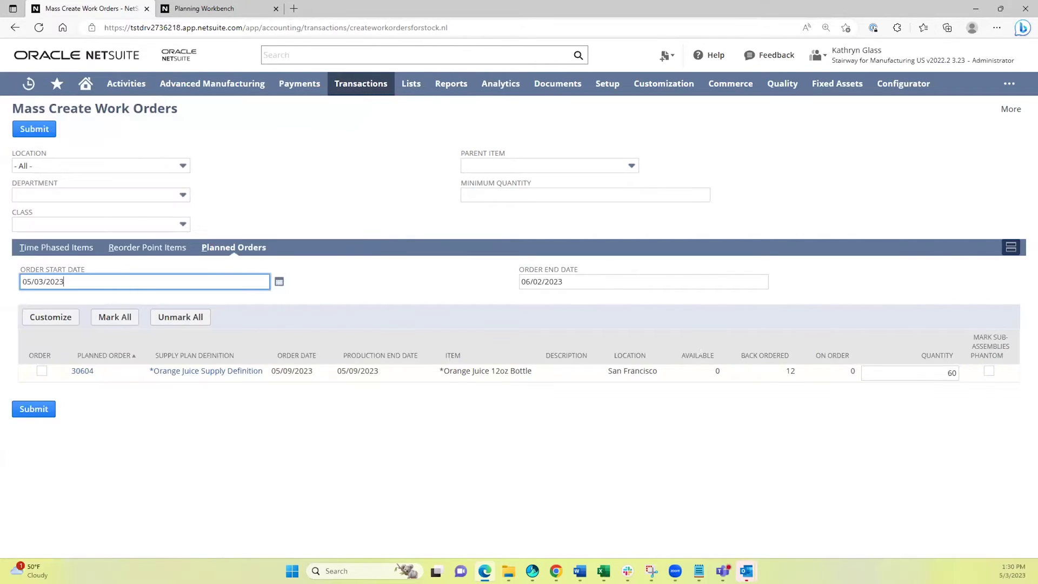
left_click(42, 371)
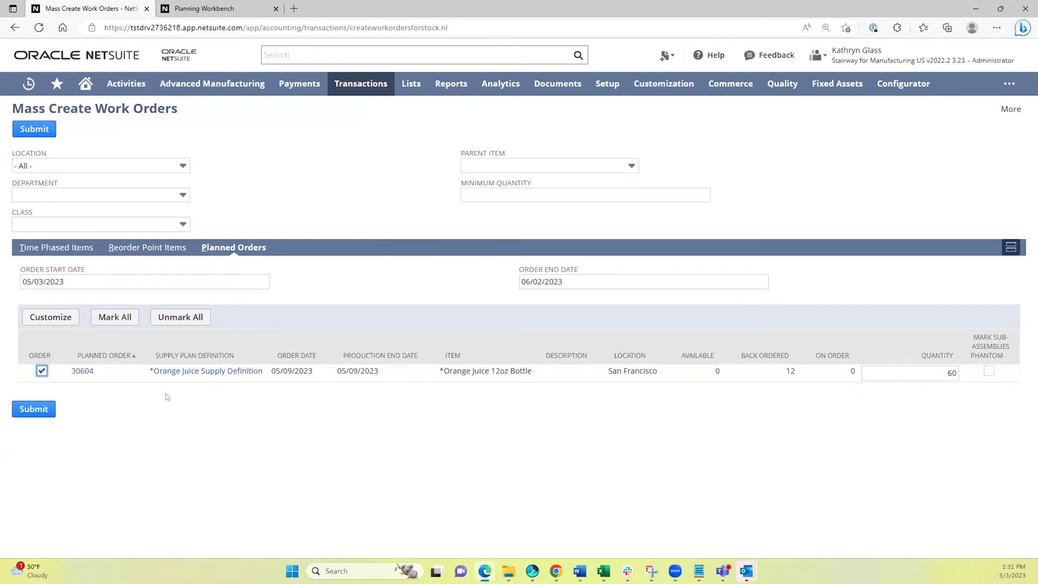
left_click(38, 409)
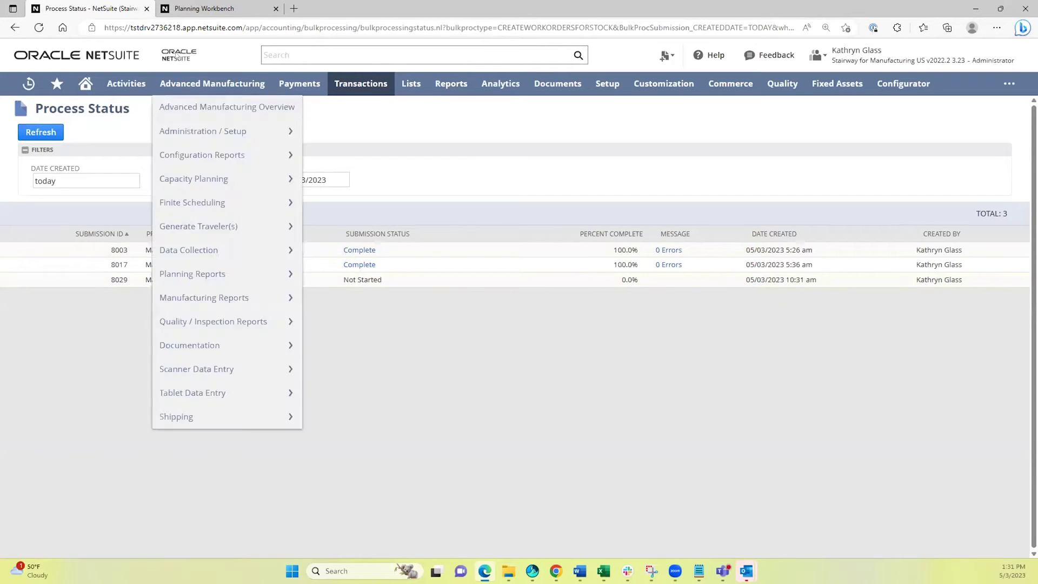
Open the Home dashboard in a new tab and go to the Items to Order list.
mouse_move(130, 82)
mouse_move(85, 84)
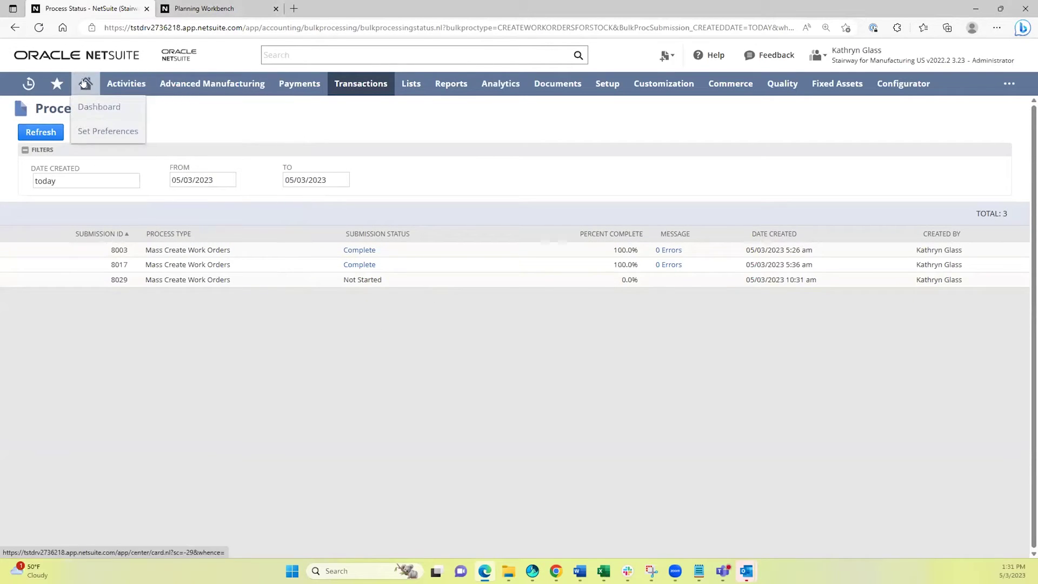
middle_click(85, 107)
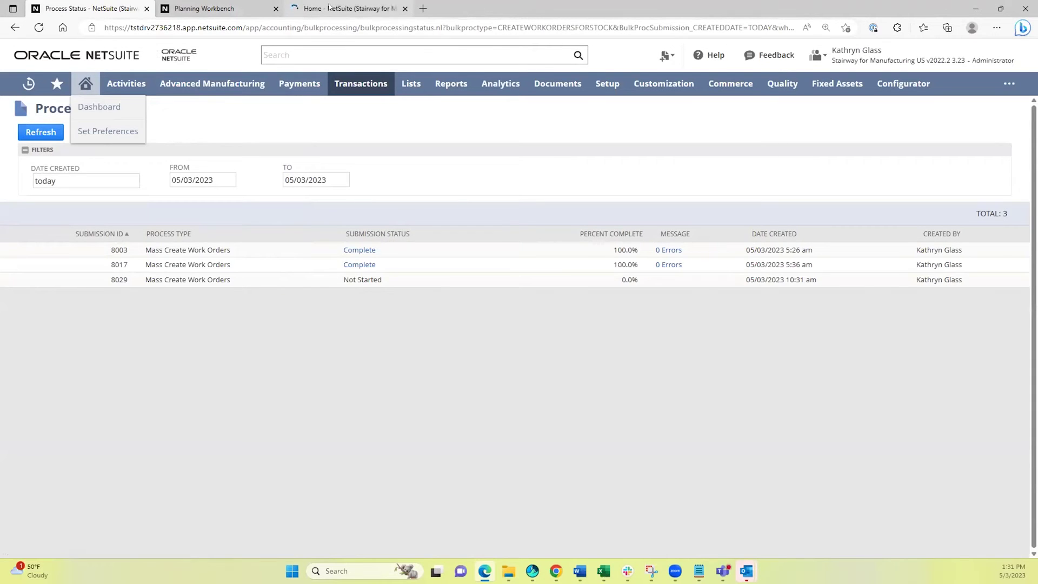
left_click(329, 6)
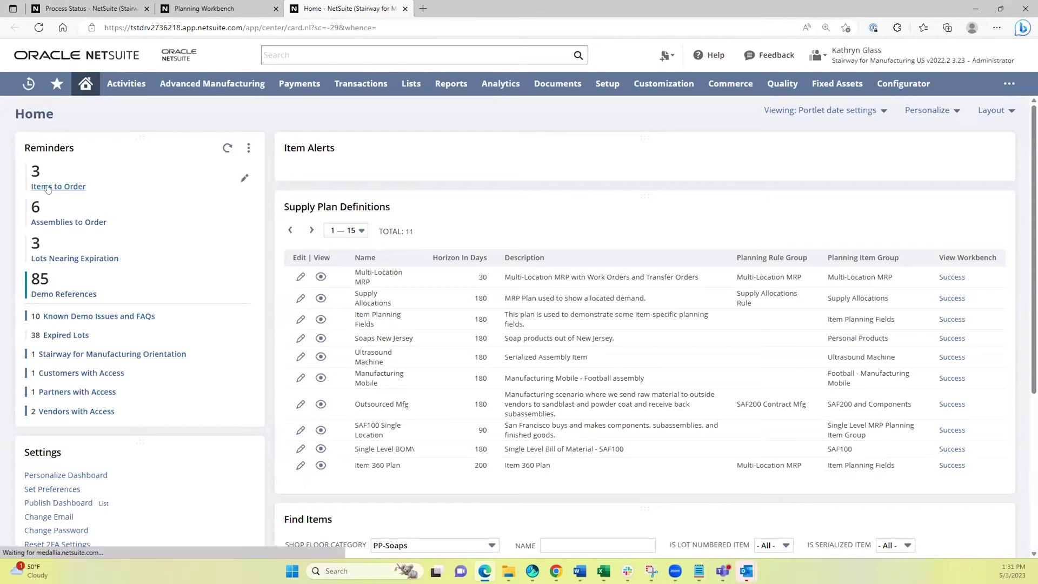
left_click(48, 187)
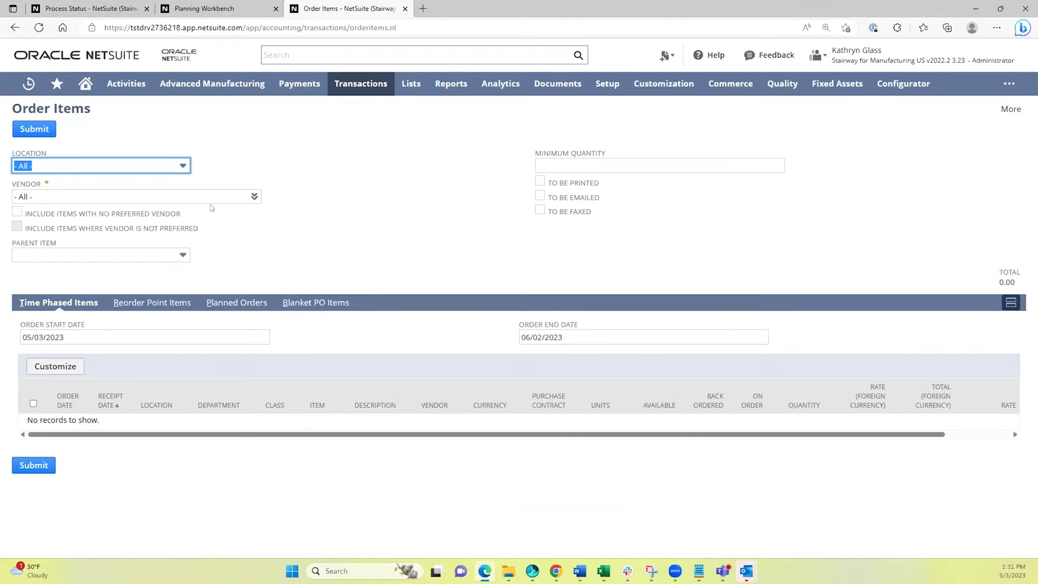
Check planned order 30602 for 250 Oranges, review its 100.00 total, and submit it.
left_click(232, 302)
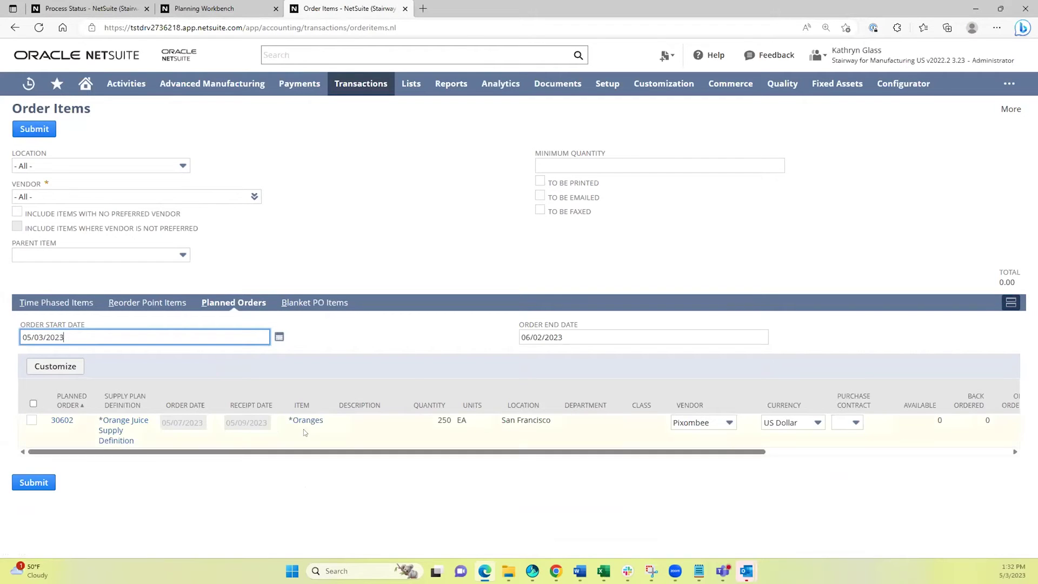
left_click(48, 303)
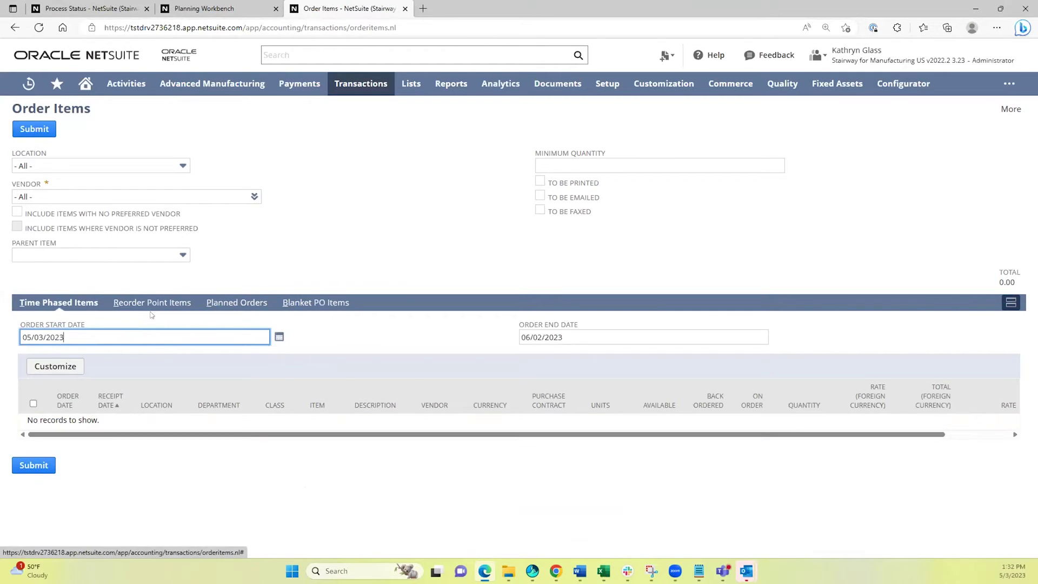
left_click(150, 303)
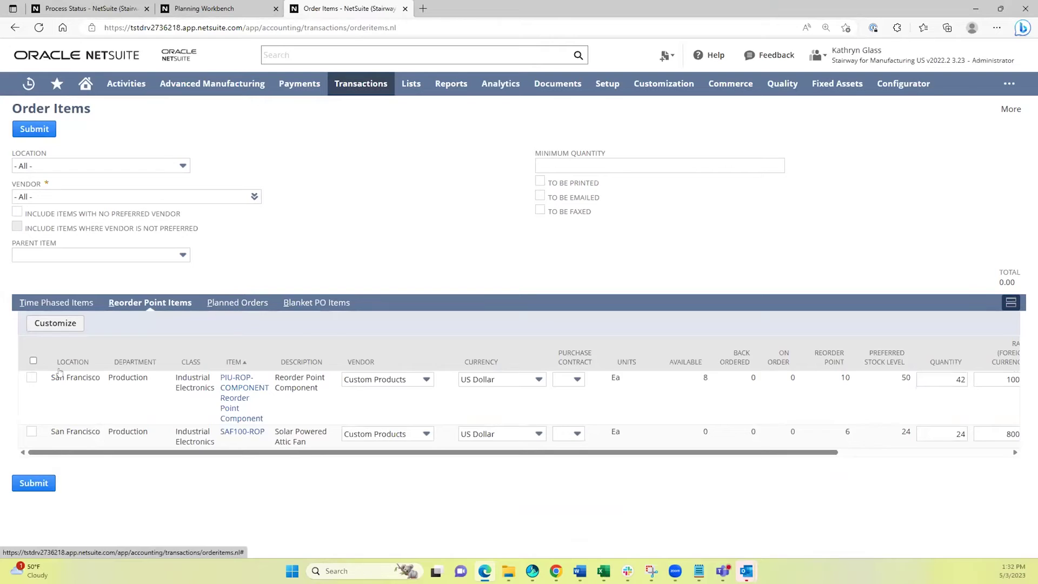
left_click(239, 303)
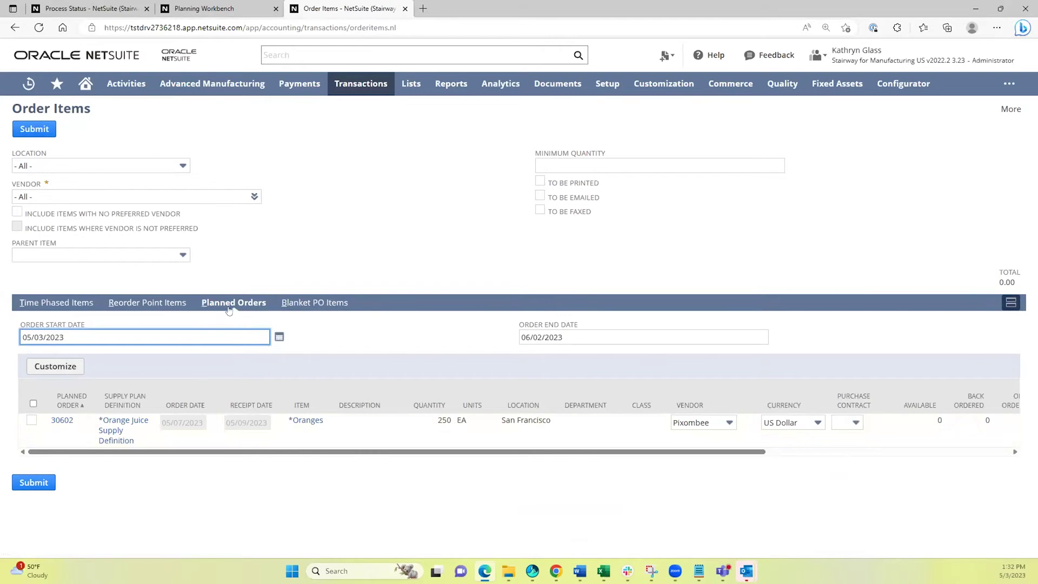
left_click(31, 420)
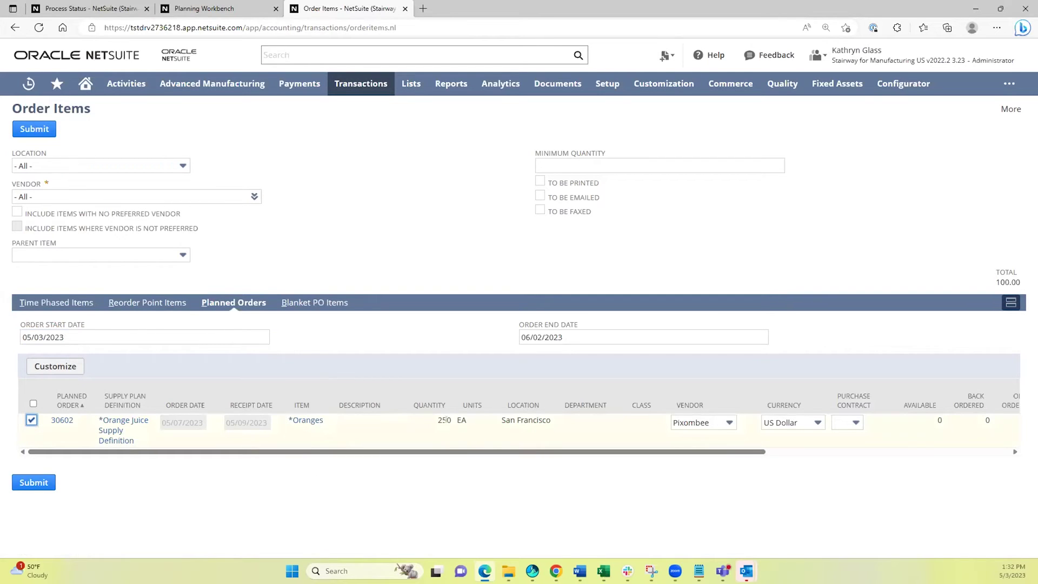
left_click_drag(454, 452, 613, 452)
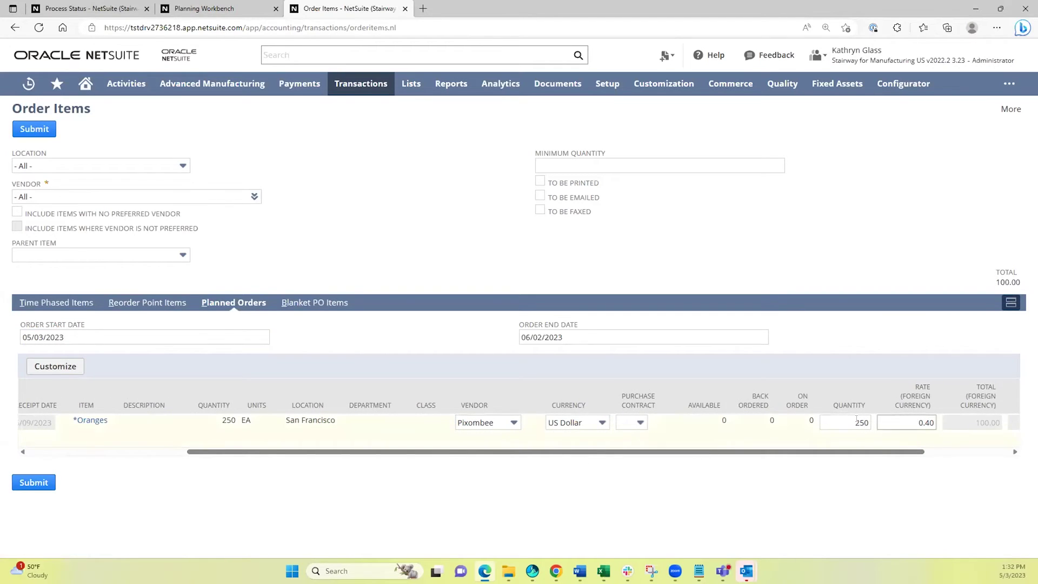
left_click_drag(878, 448, 132, 519)
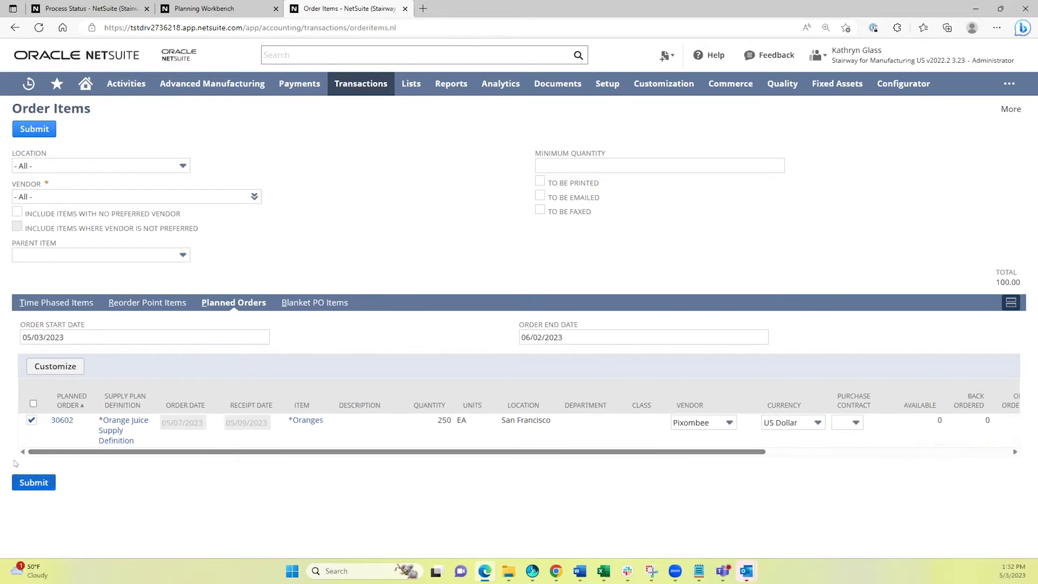
left_click(30, 482)
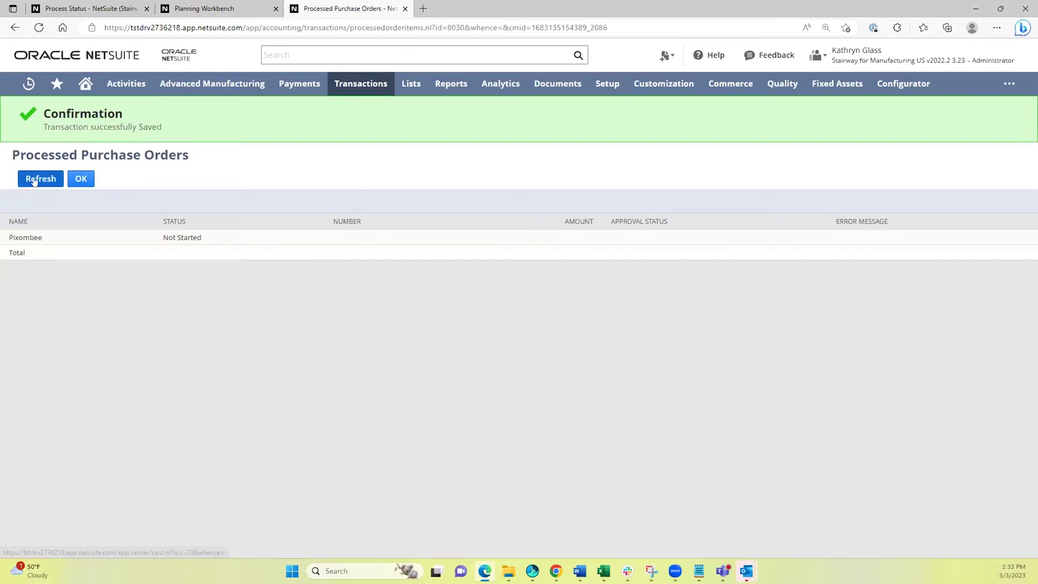
Refresh the status of submission 8029 and open the resulting work order WO816.
left_click(89, 8)
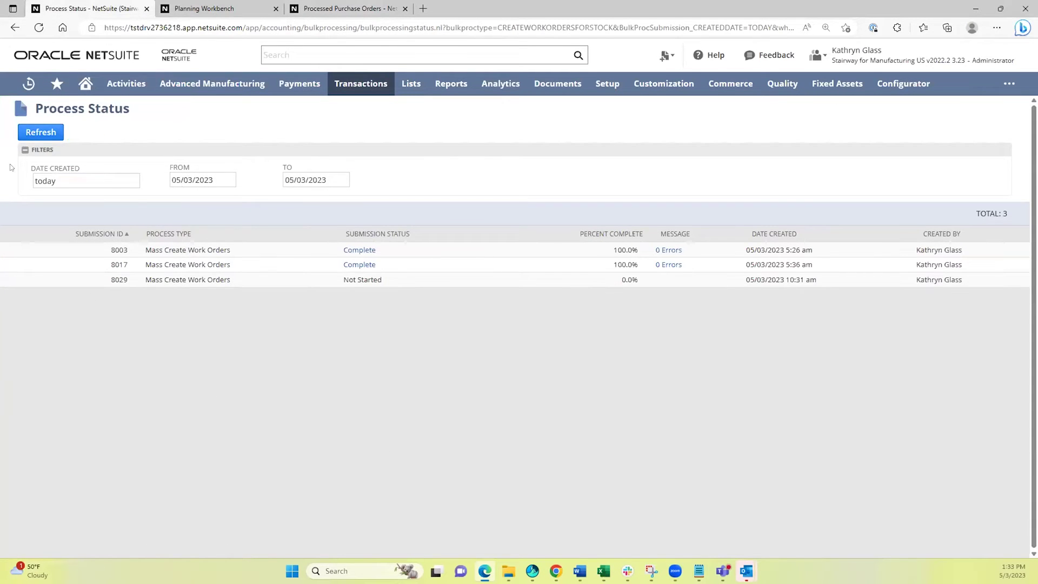
left_click(30, 134)
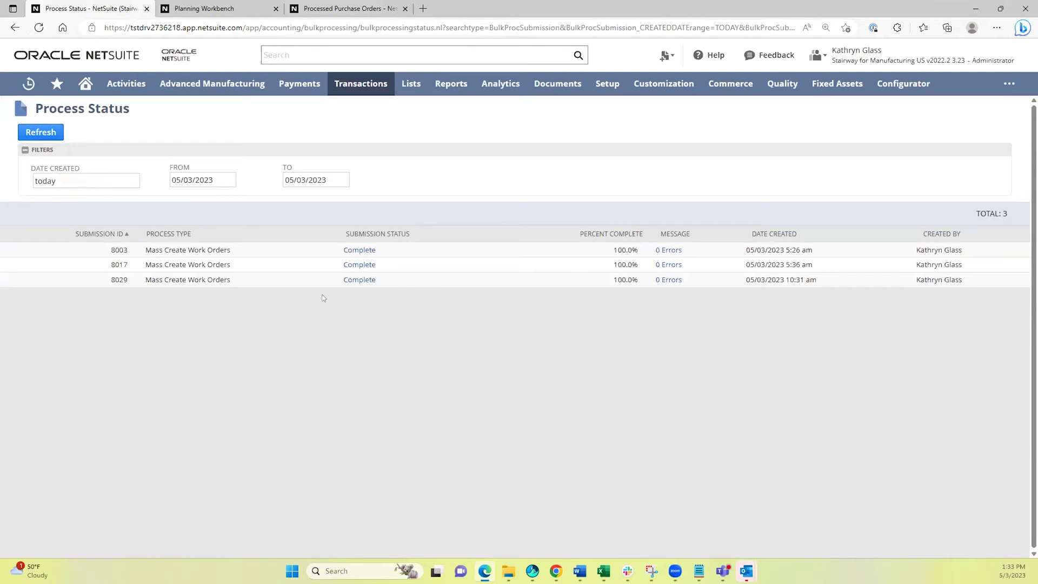
left_click(363, 279)
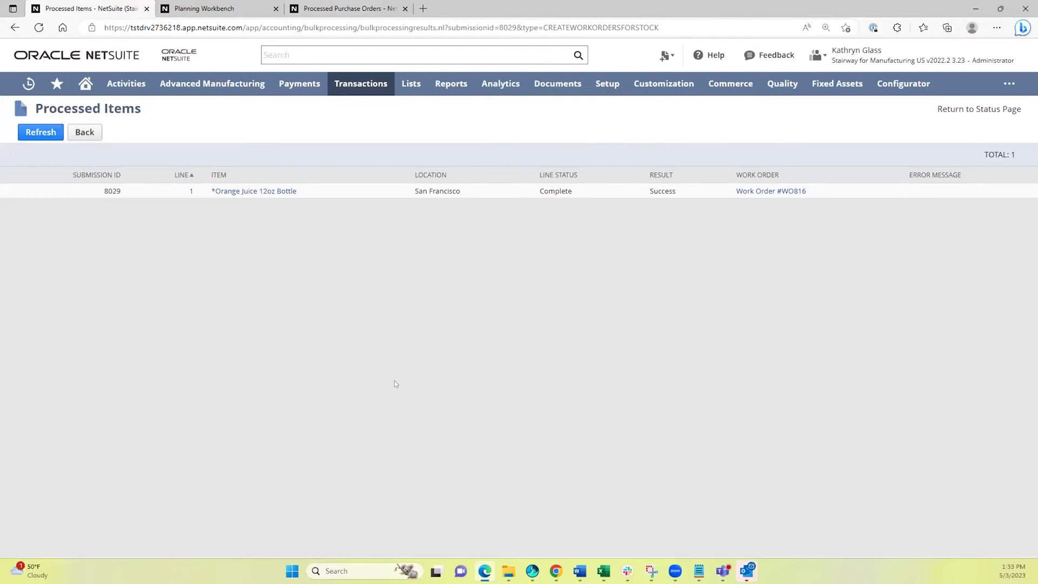
left_click(765, 191)
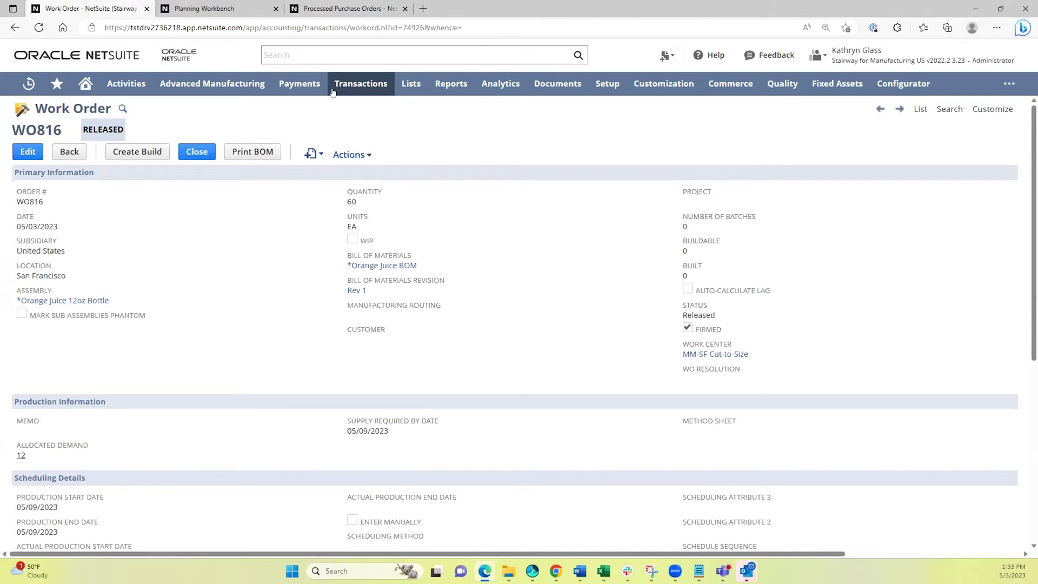
Refresh the processed purchase orders and open Pixombee's approved PO4290 for 100.00.
left_click(349, 7)
left_click(41, 179)
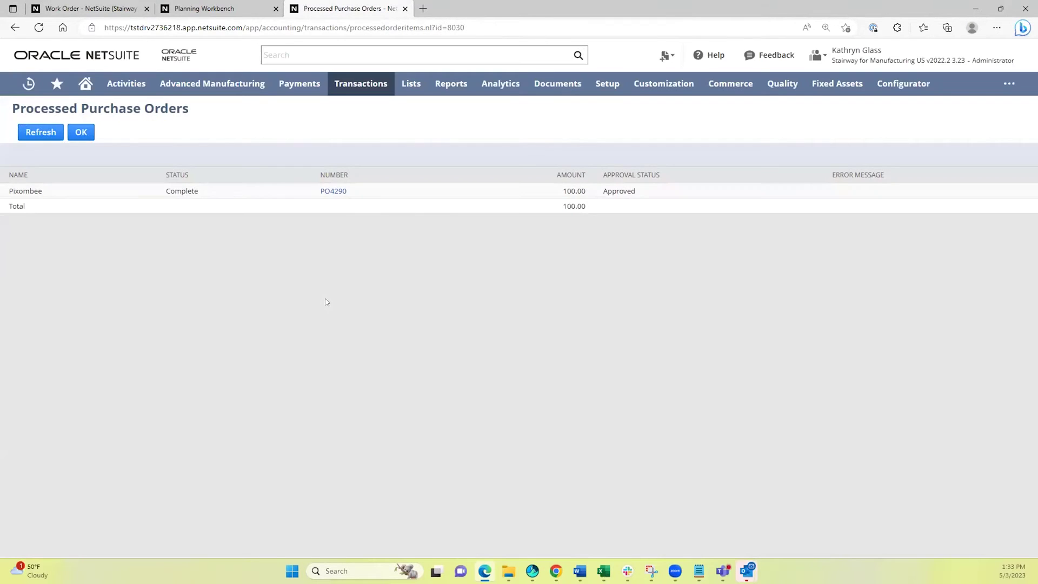
left_click(328, 193)
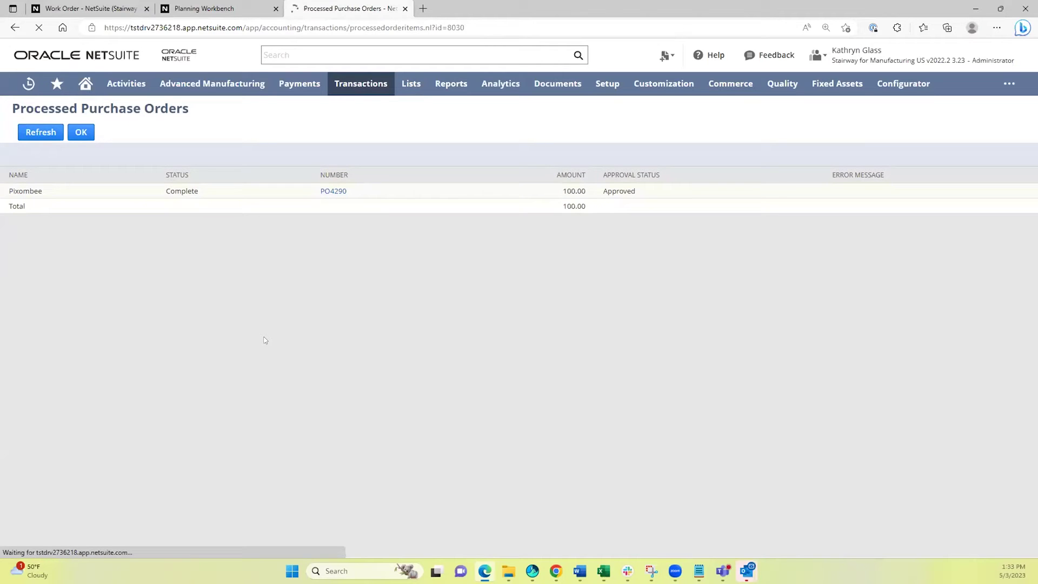
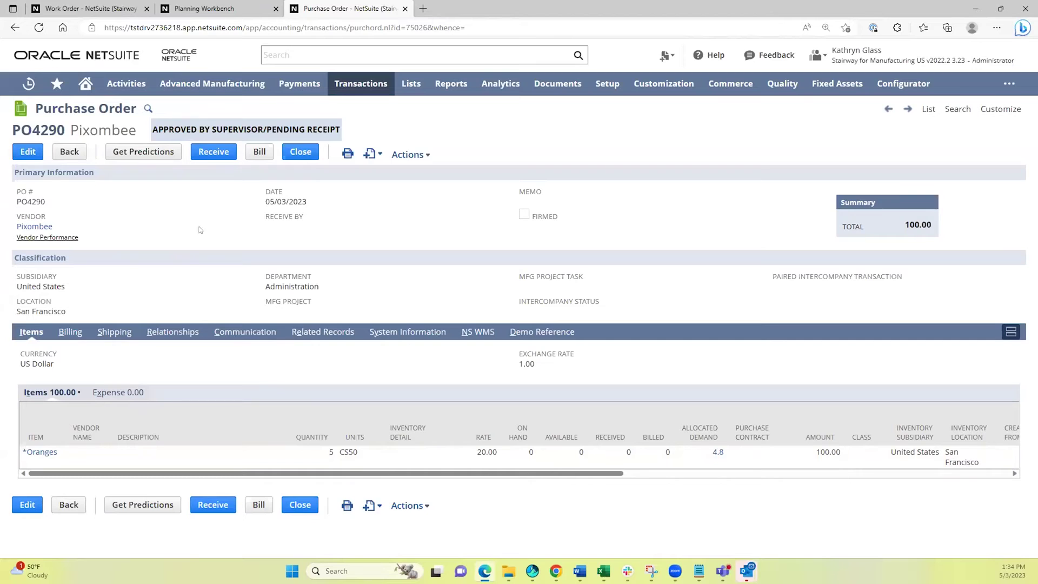
Check PO4290's communication, then receive its Oranges and open their inventory detail.
left_click(230, 334)
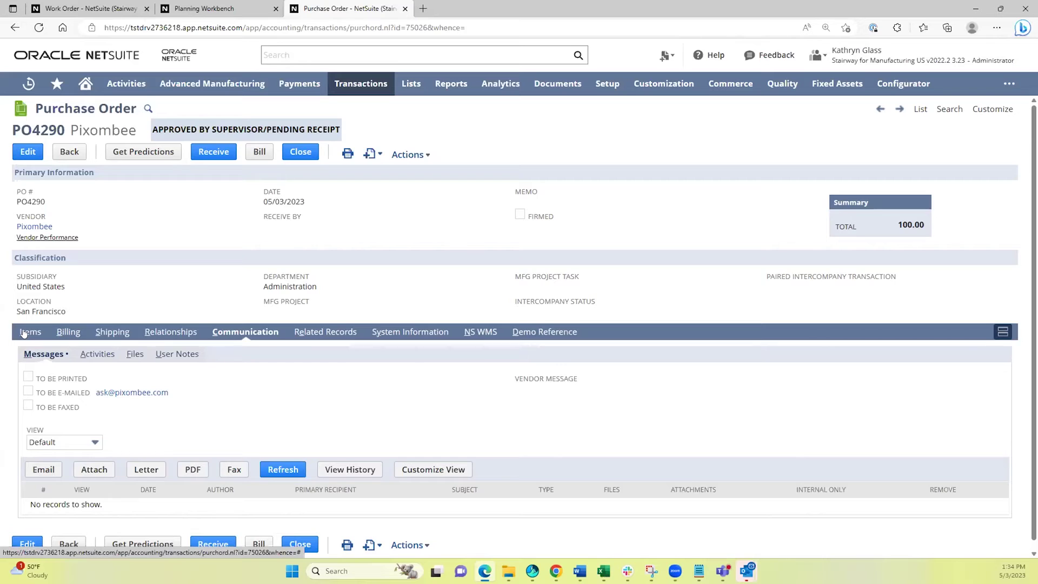
left_click(23, 332)
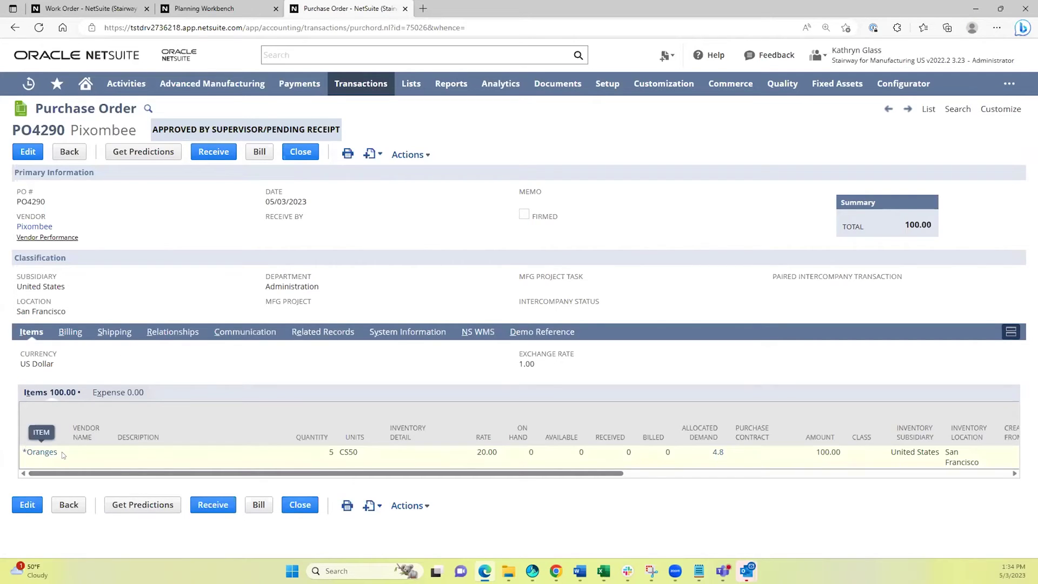
left_click(210, 152)
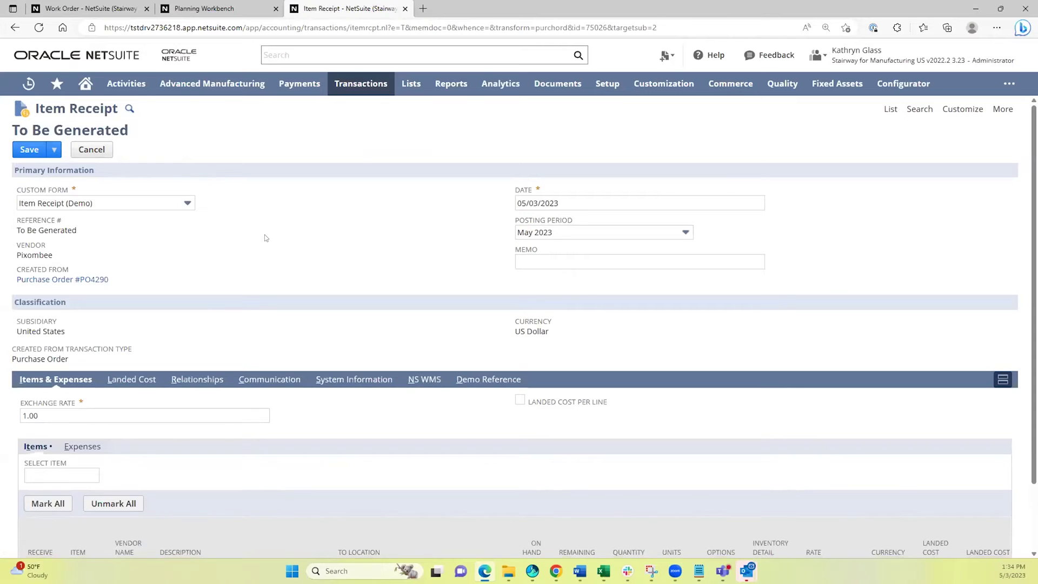
scroll(273, 215, "down", 2)
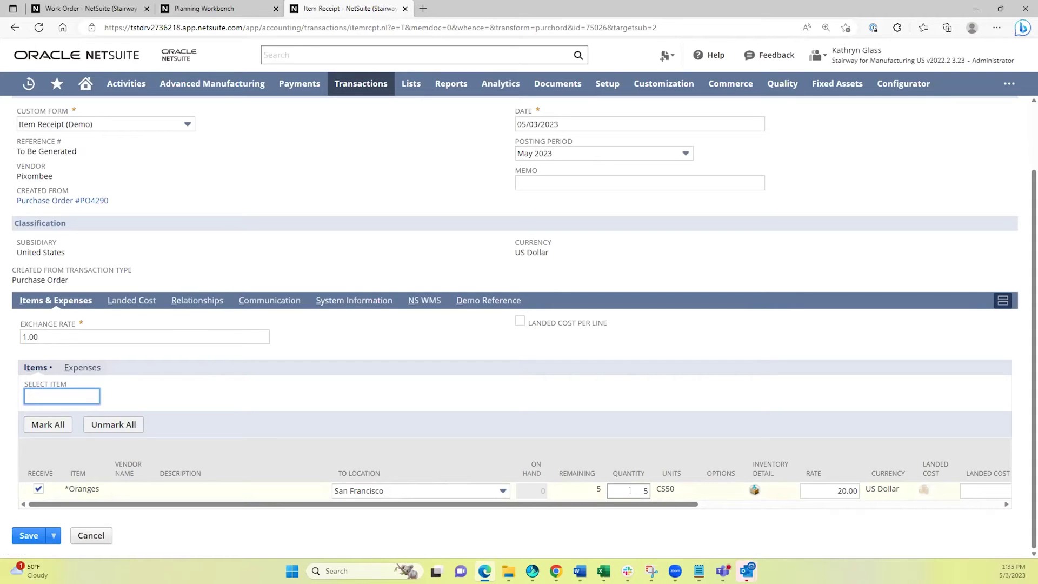
left_click(754, 489)
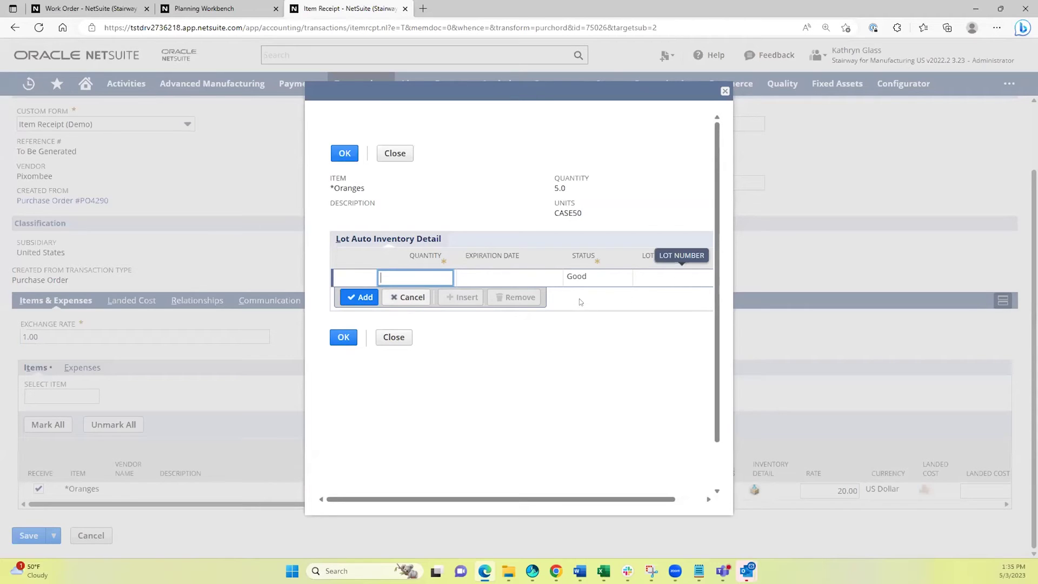
Enter Oranges lot 123, quantity 5, expiring 05/30/2023, with Quarantine status.
type("5")
key("Tab")
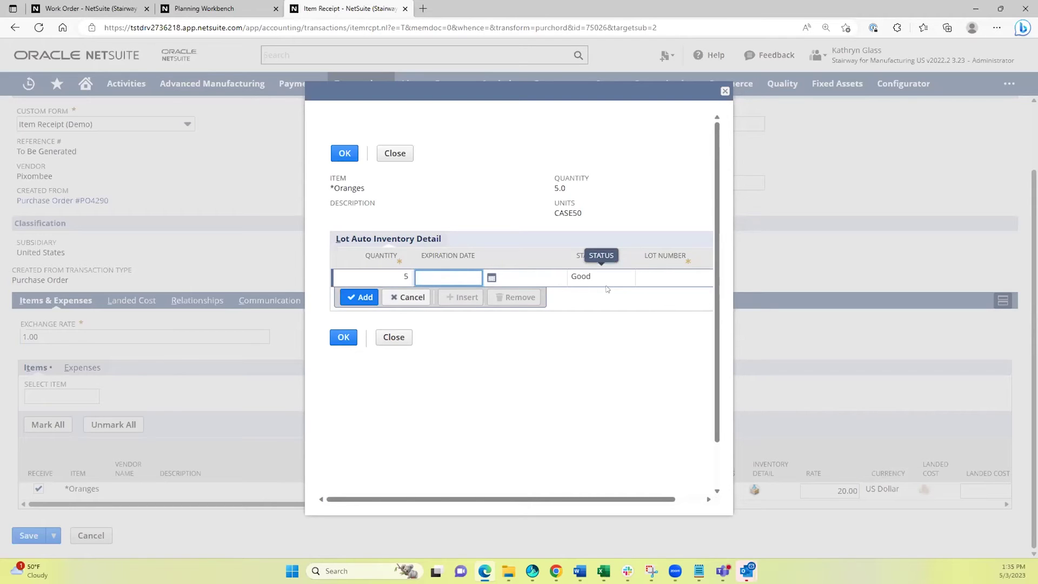
type("5/30/2023")
key("Tab")
key("Tab")
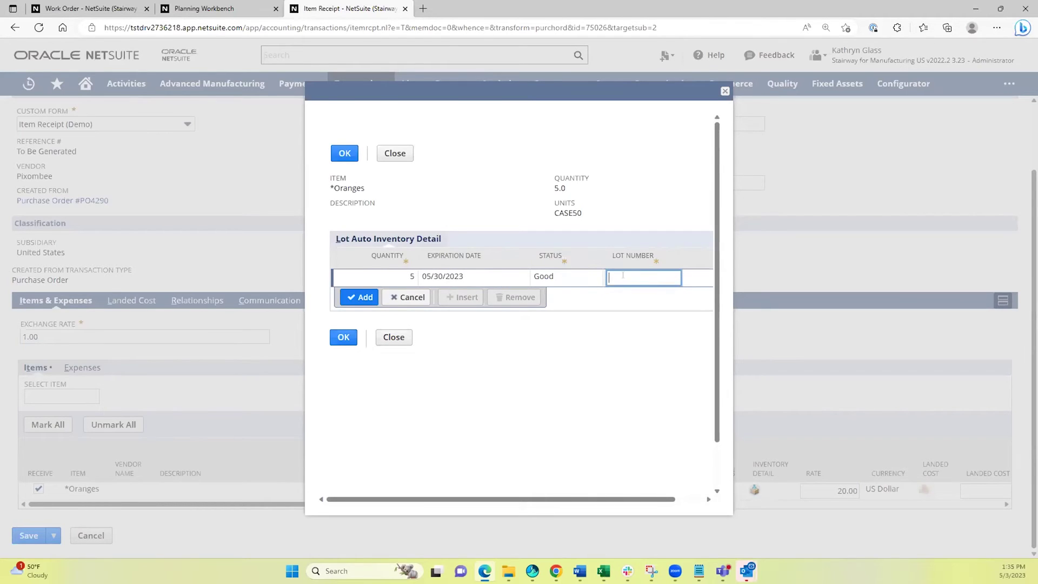
type("123")
left_click(576, 278)
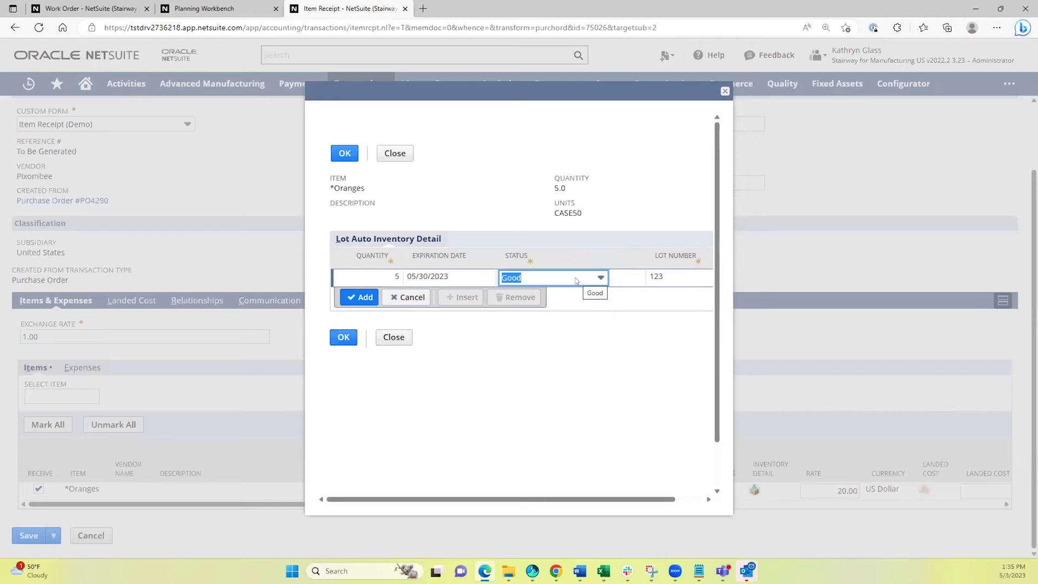
left_click(576, 280)
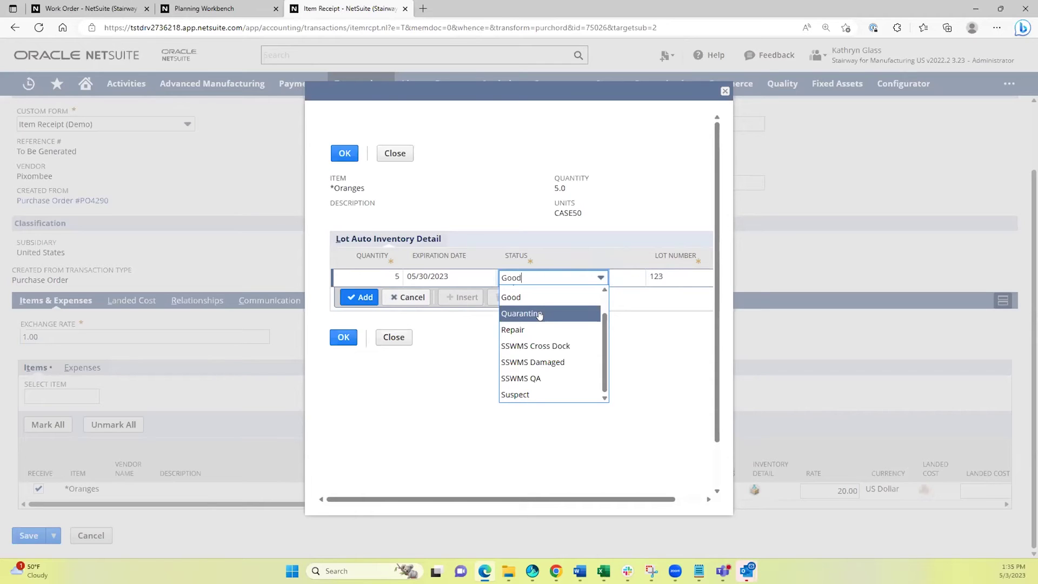
left_click(540, 311)
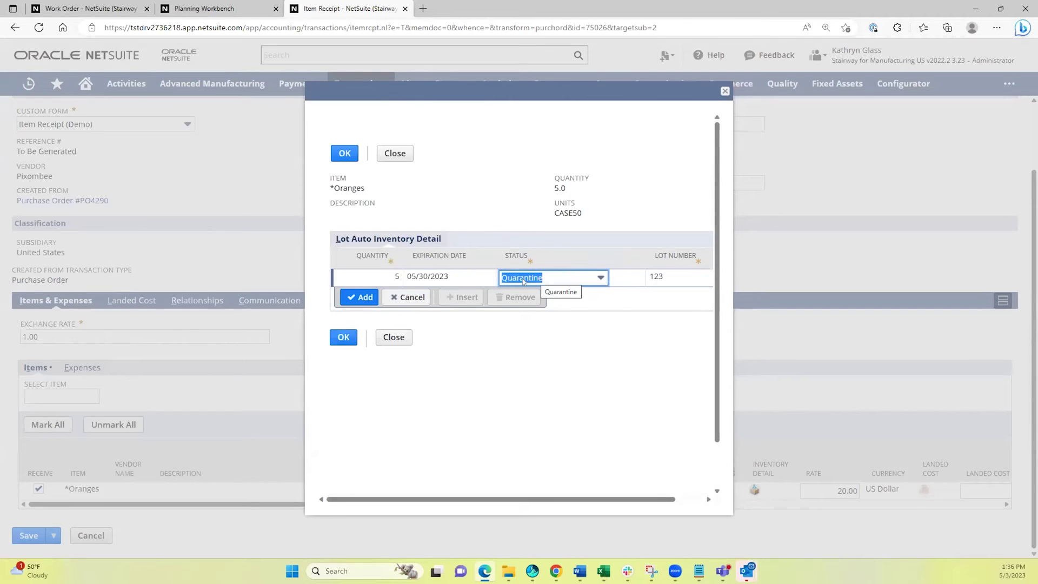
left_click(351, 298)
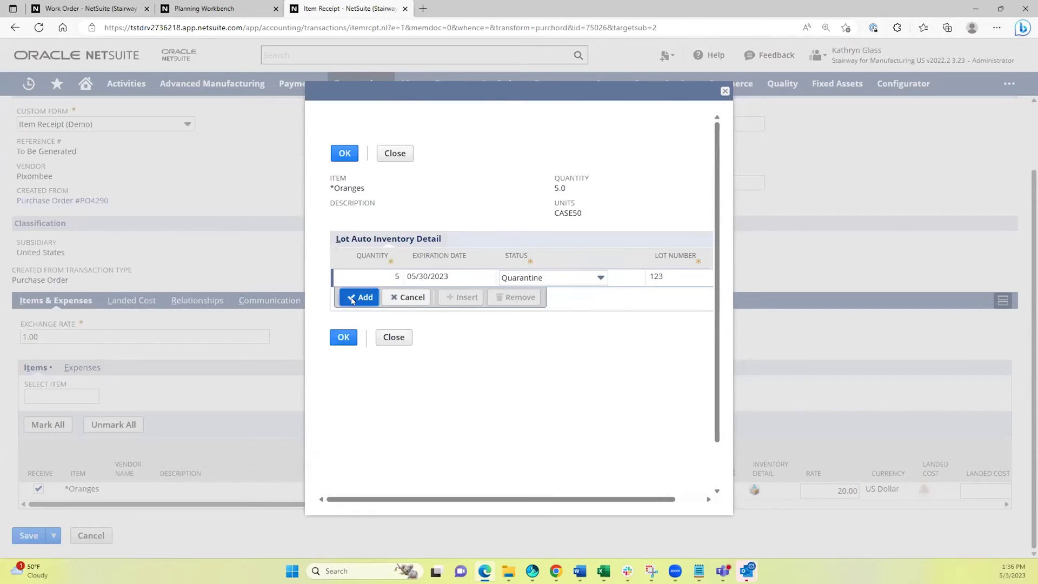
left_click(343, 155)
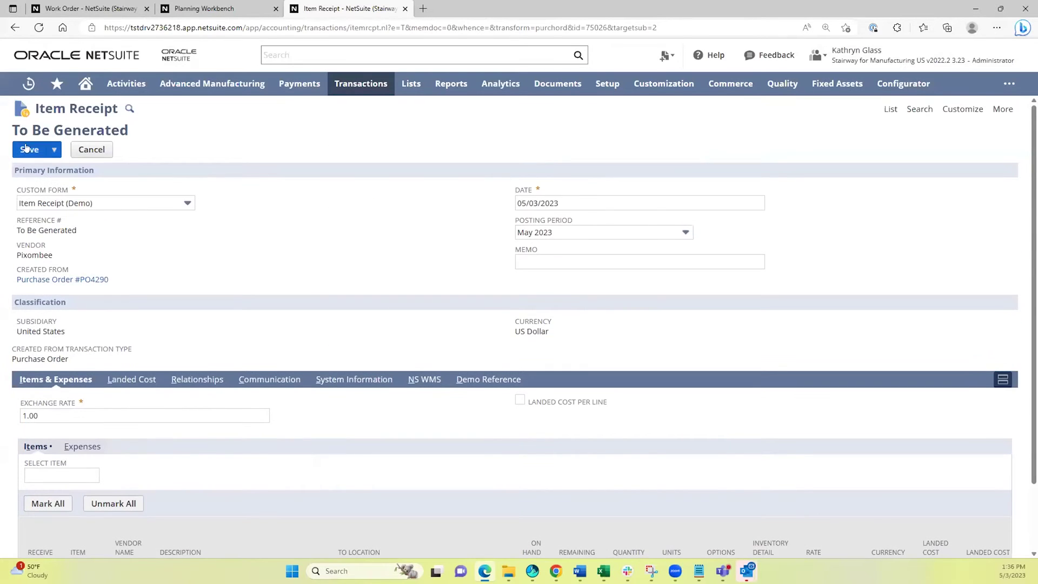
Save receipt IR4120, review its GL impact, and open the Oranges item in a new tab.
left_click(26, 150)
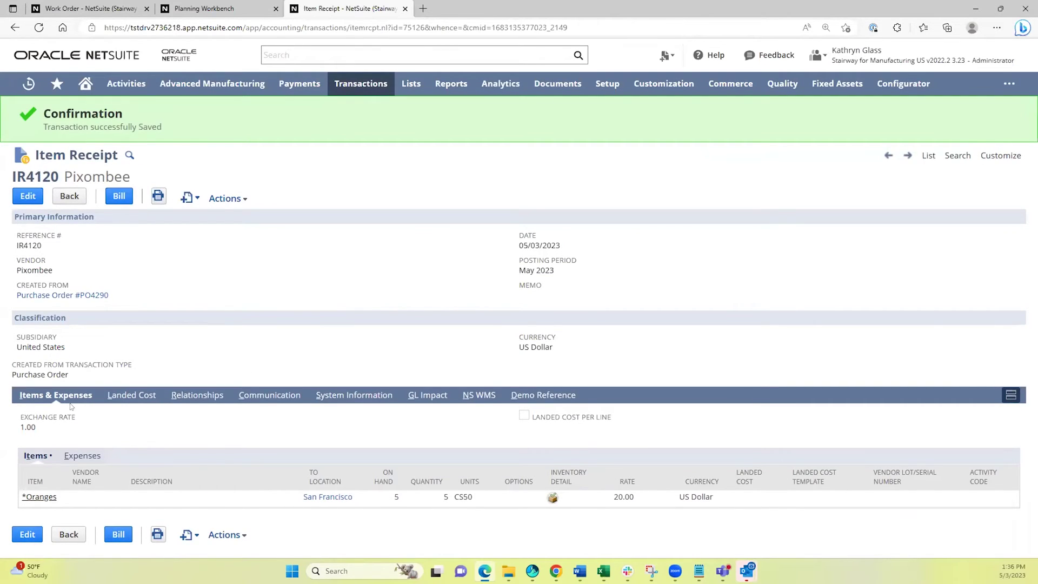
left_click(422, 395)
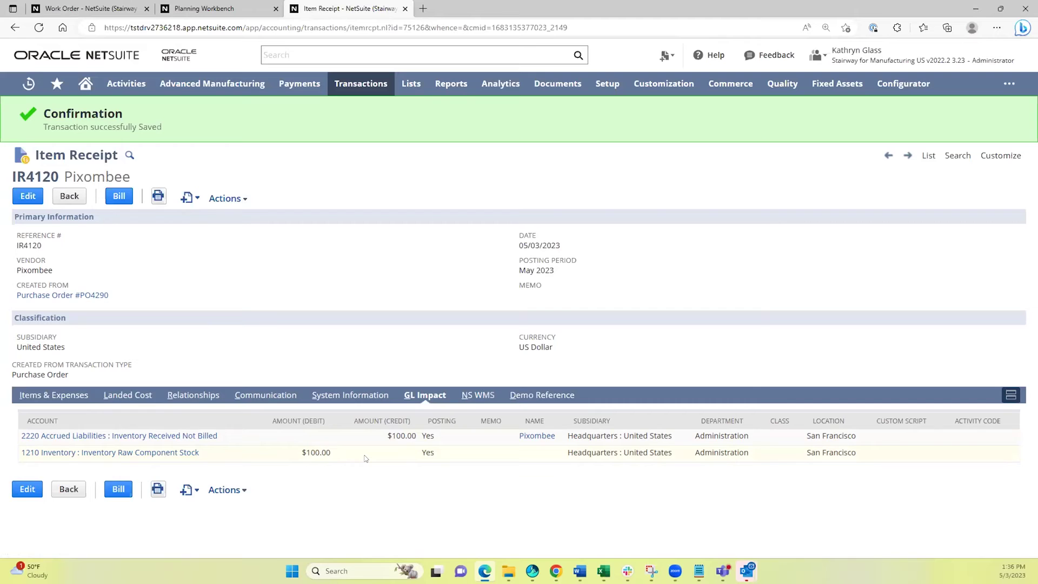
left_click(60, 395)
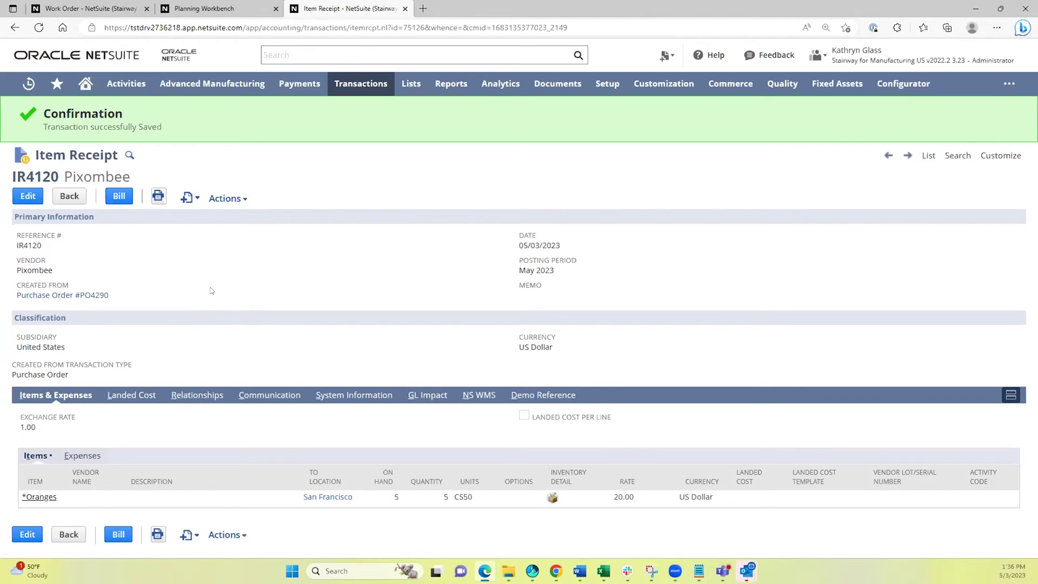
middle_click(40, 497)
On the Oranges item record, confirm lot 123 holds 250 in Quarantine at average cost 0.40.
left_click(469, 10)
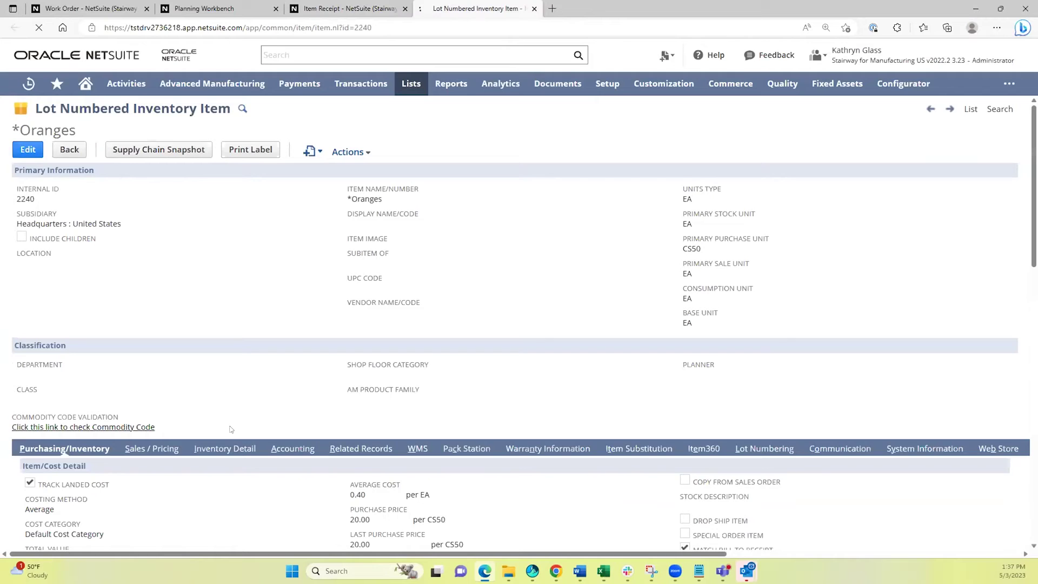
left_click(219, 449)
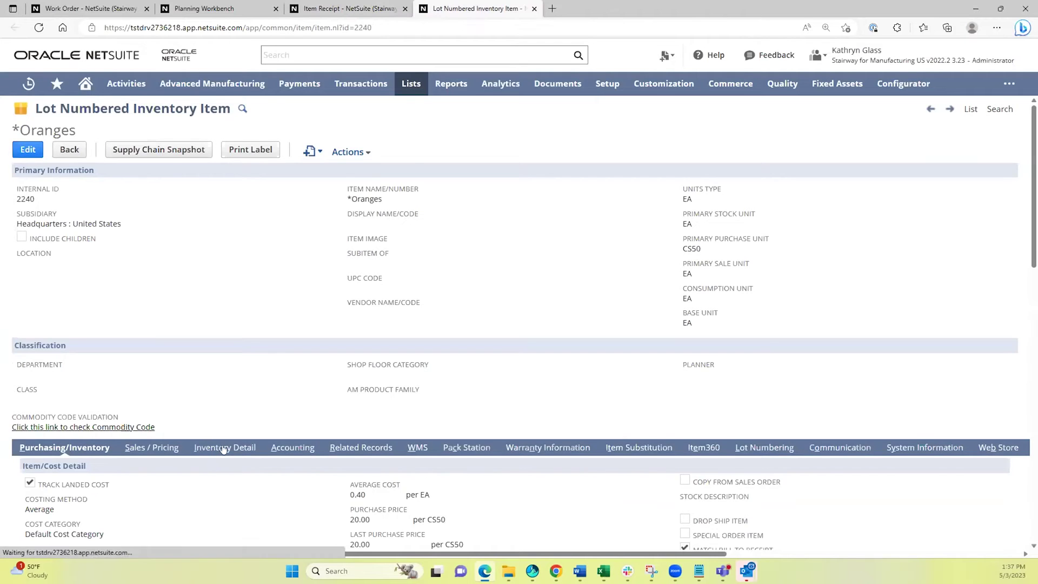
scroll(231, 363, "down", 2)
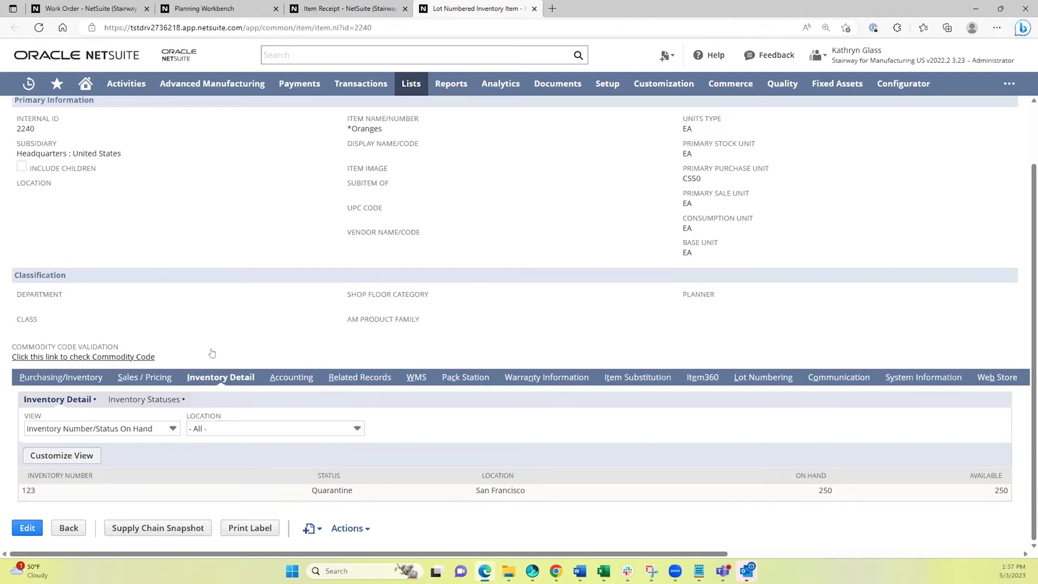
left_click(61, 377)
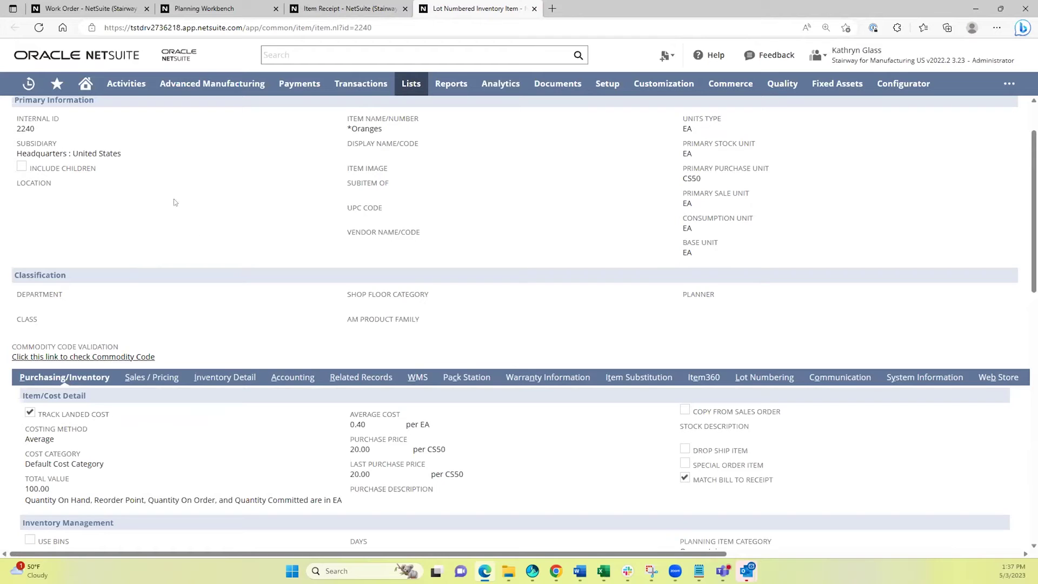
left_click(84, 8)
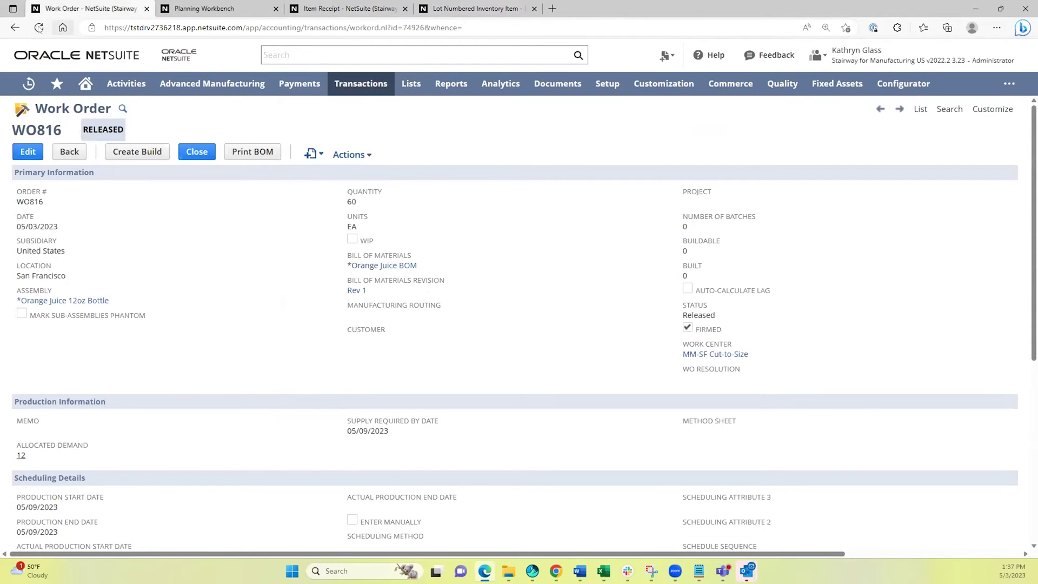
left_click(39, 27)
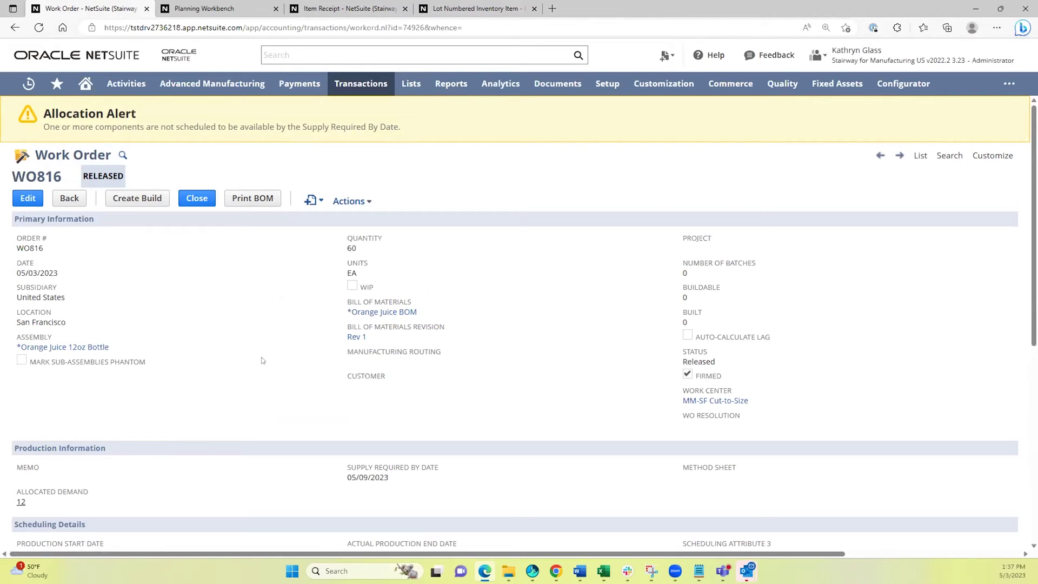
scroll(255, 410, "down", 3)
scroll(255, 410, "down", 1)
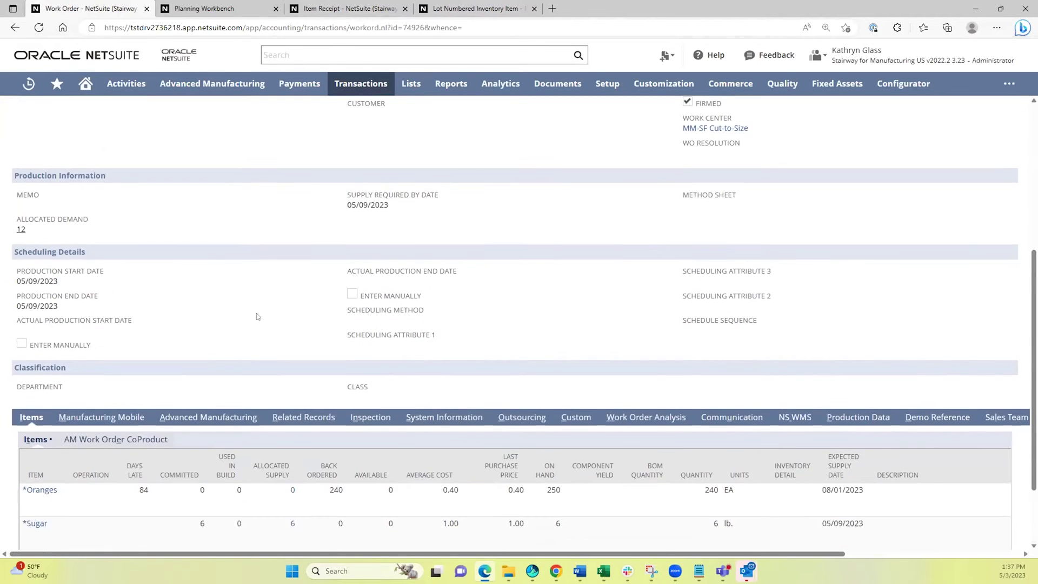
scroll(324, 267, "down", 1)
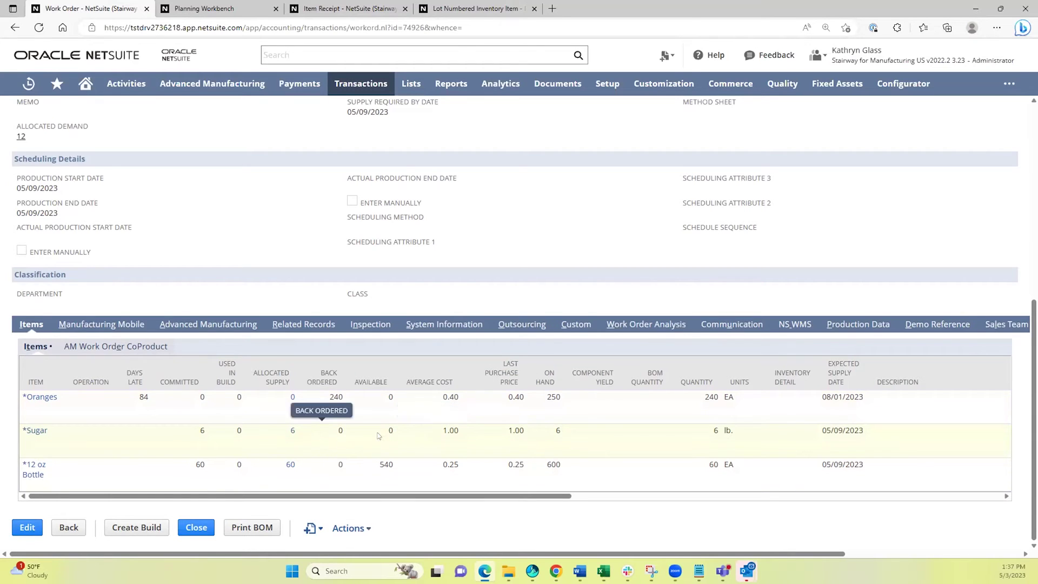
left_click(290, 431)
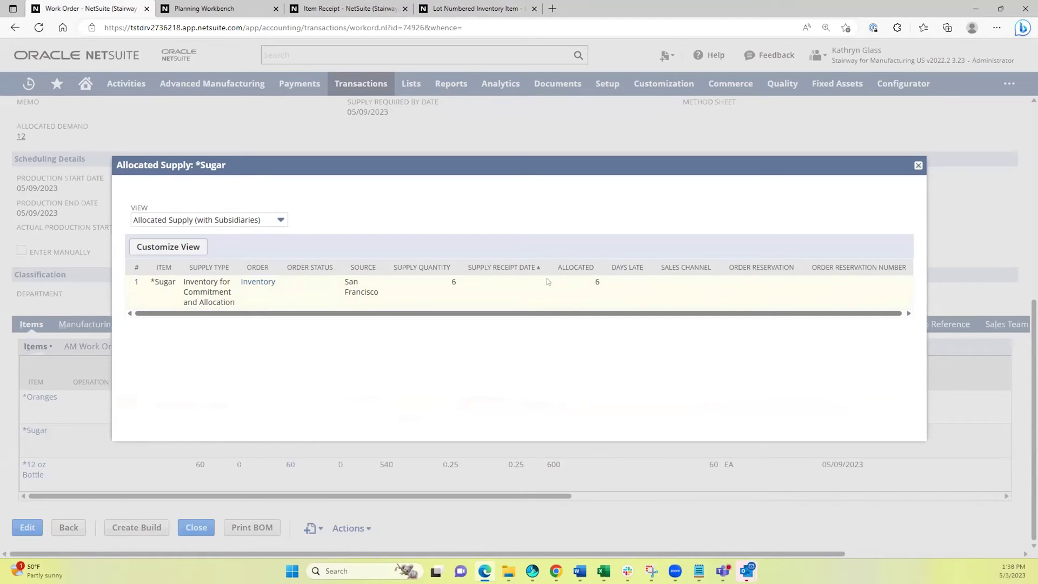
left_click(918, 166)
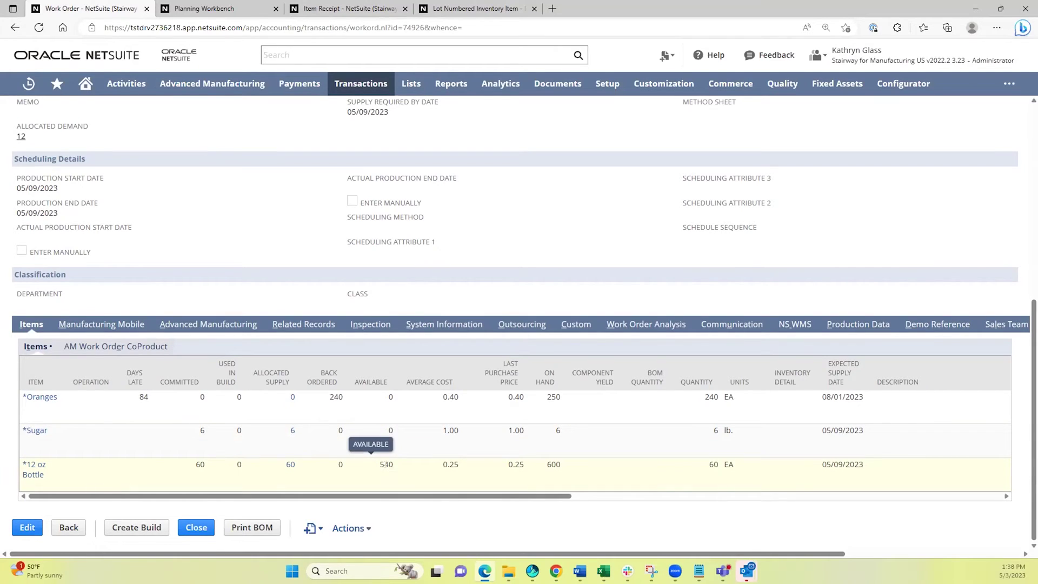
left_click(289, 465)
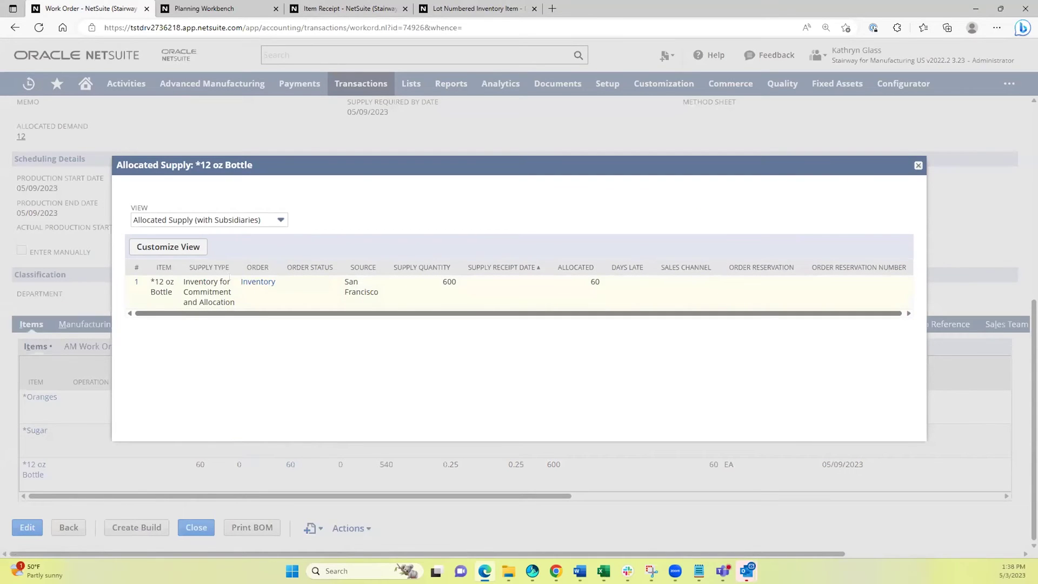
left_click(918, 165)
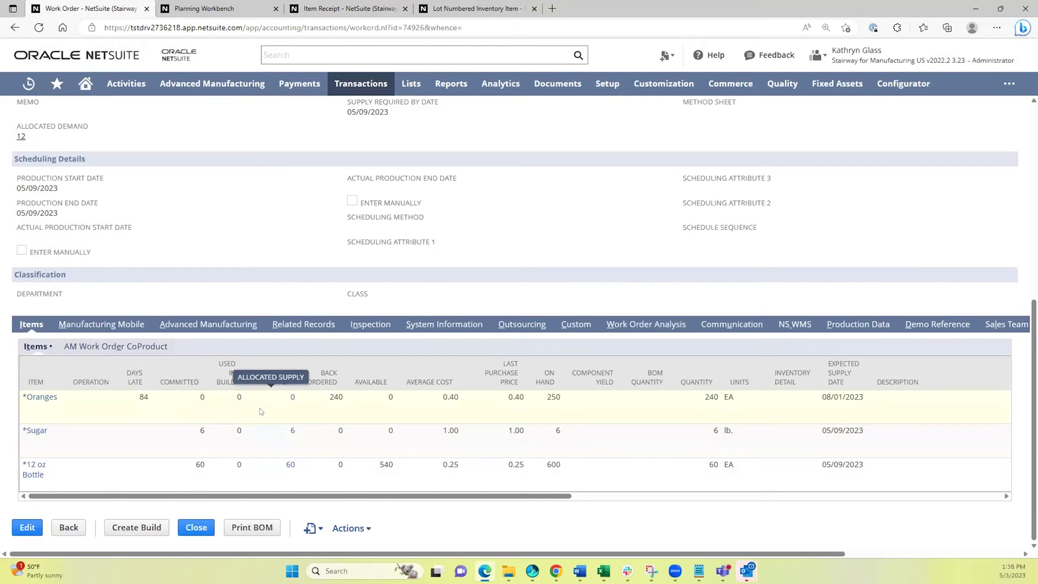
scroll(216, 413, "up", 3)
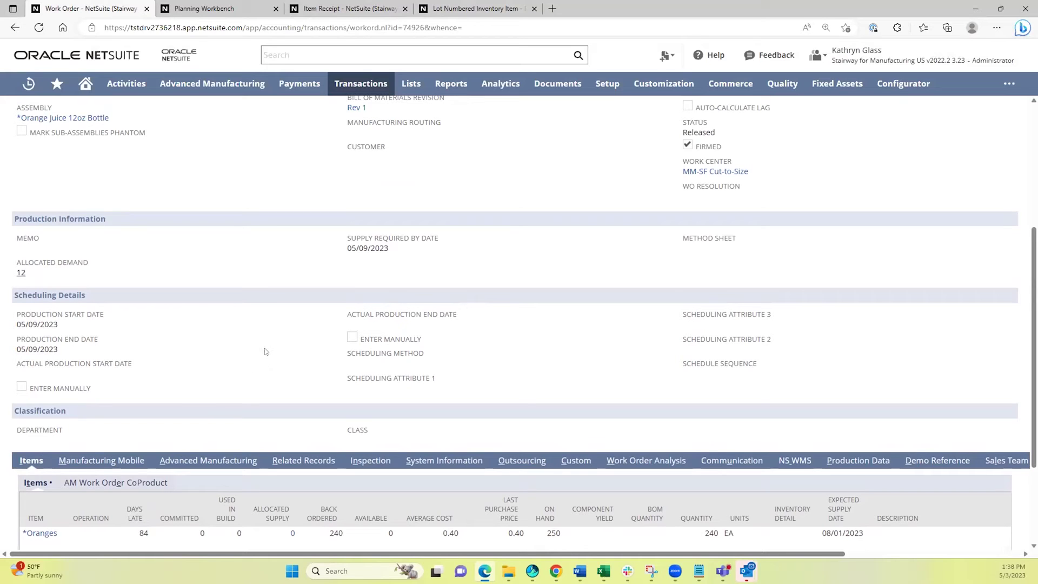
scroll(248, 362, "up", 4)
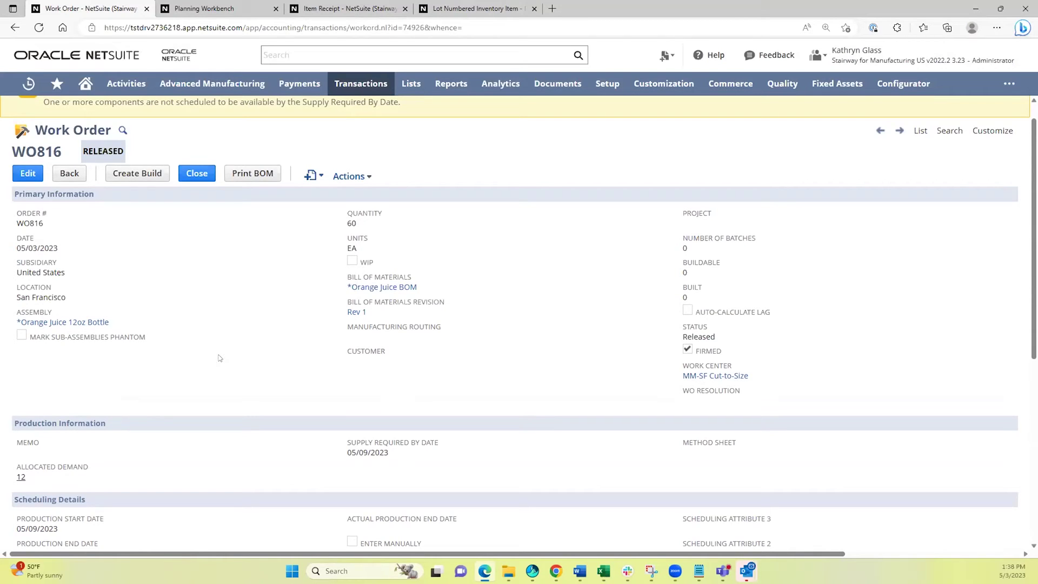
scroll(272, 323, "up", 1)
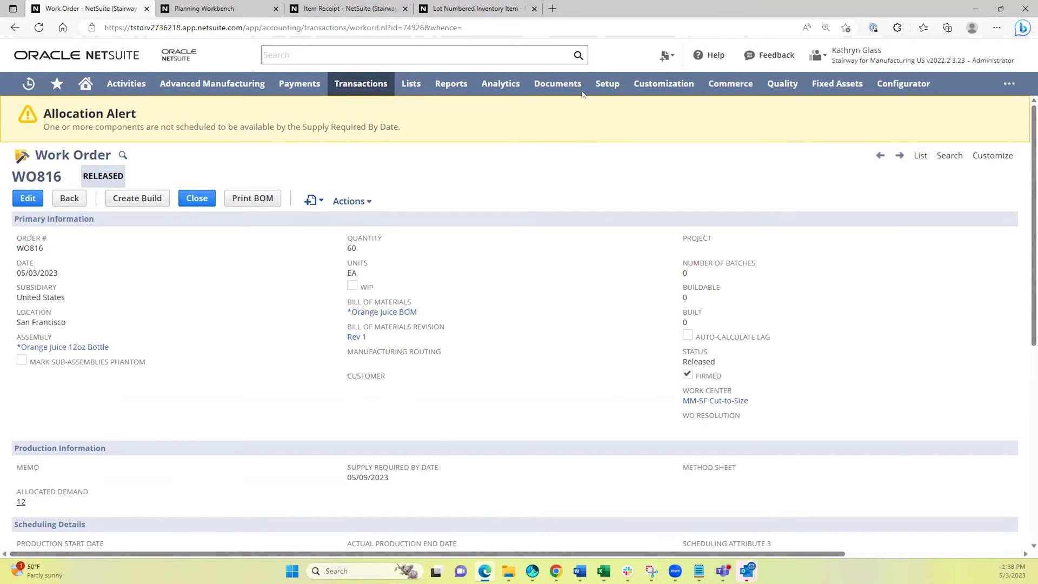
Open the Quality > Data Collection > Tablet queue and switch to it.
mouse_move(779, 83)
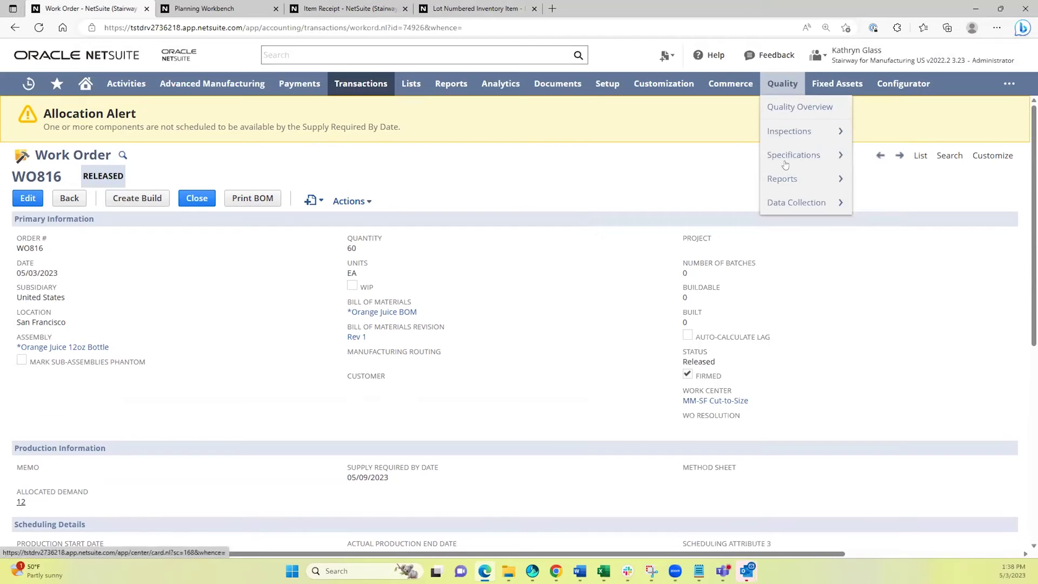
mouse_move(792, 205)
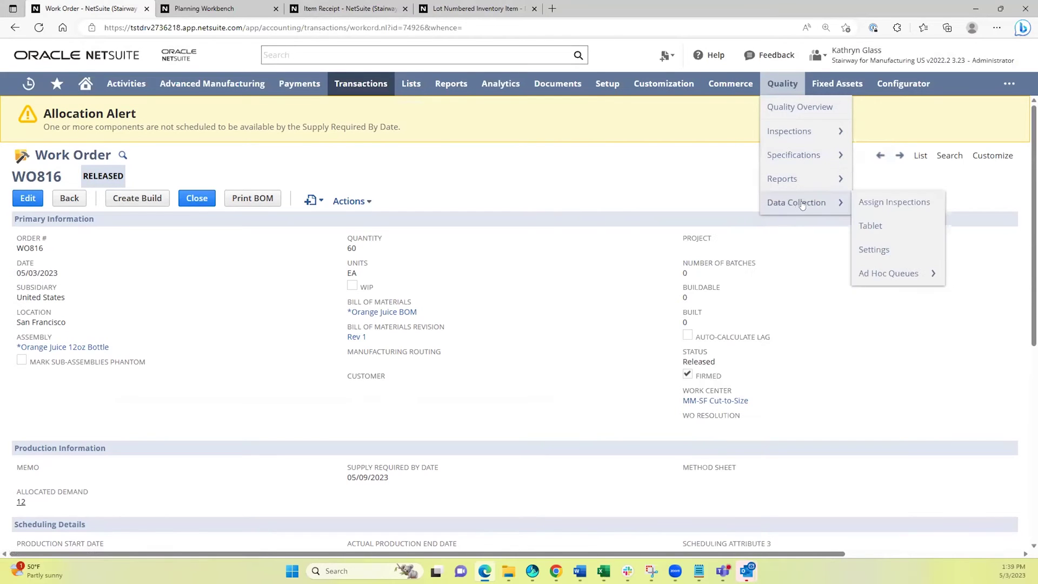
left_click(871, 227)
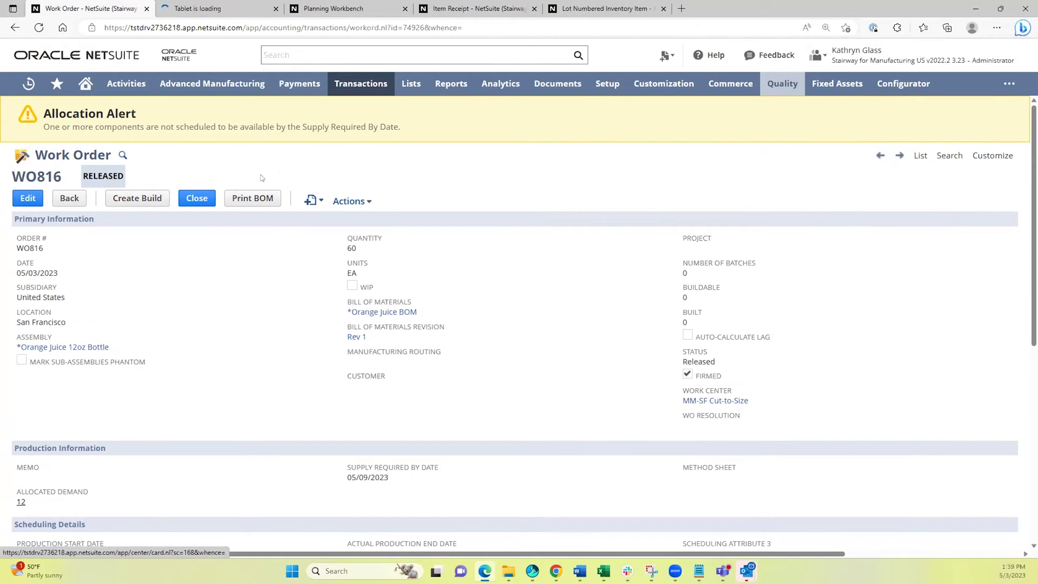
mouse_move(212, 83)
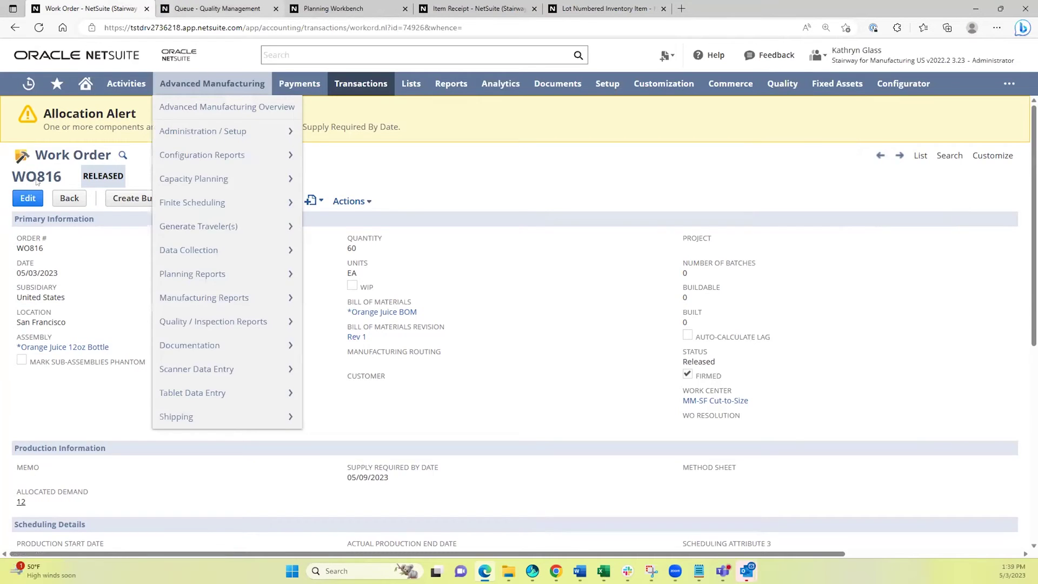
key("ctrl+Tab")
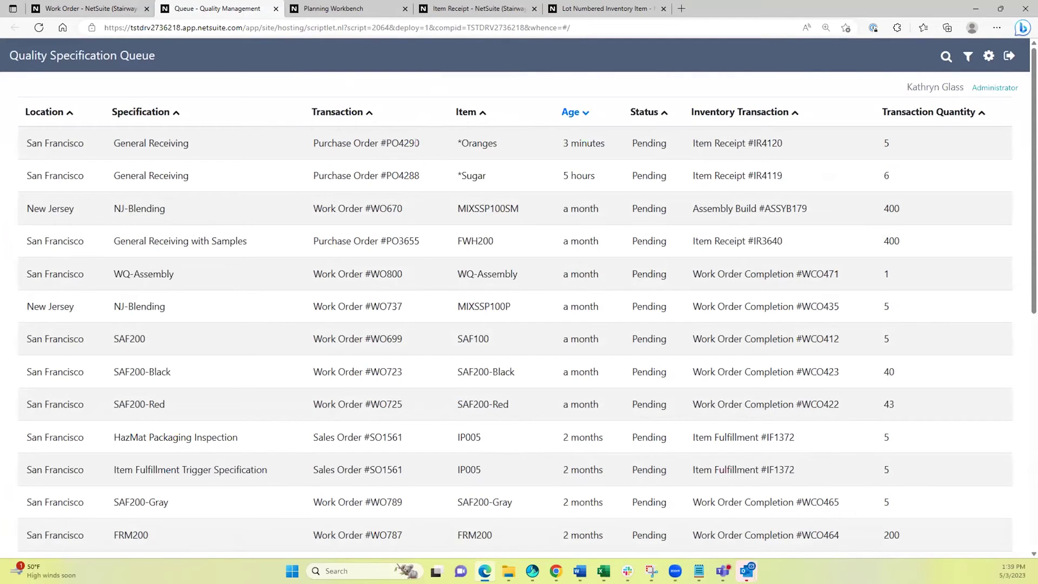
Open the pending IR4120 Oranges inspection and view the Visually Passes field help.
left_click(411, 141)
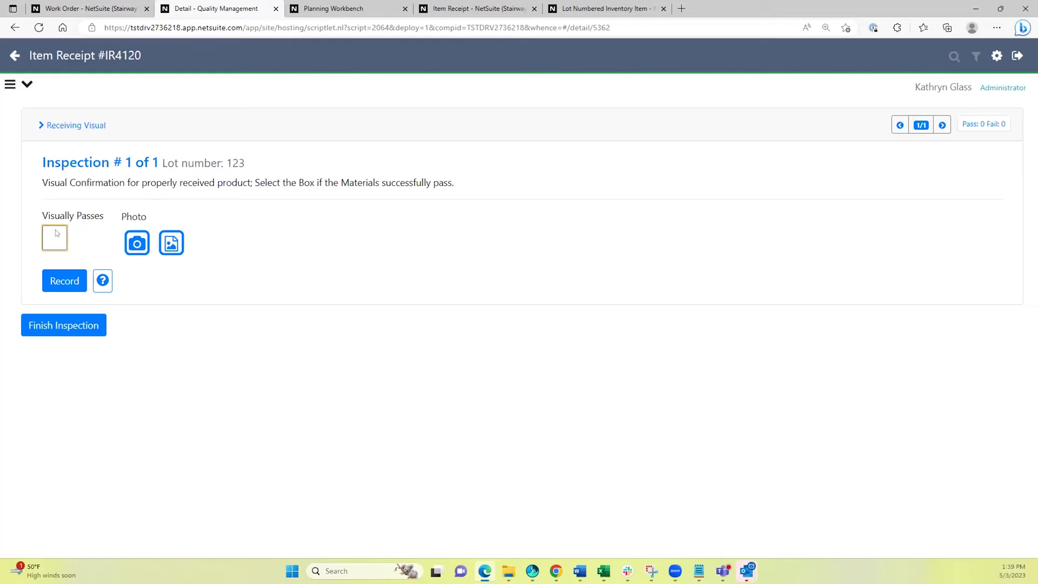
left_click(100, 282)
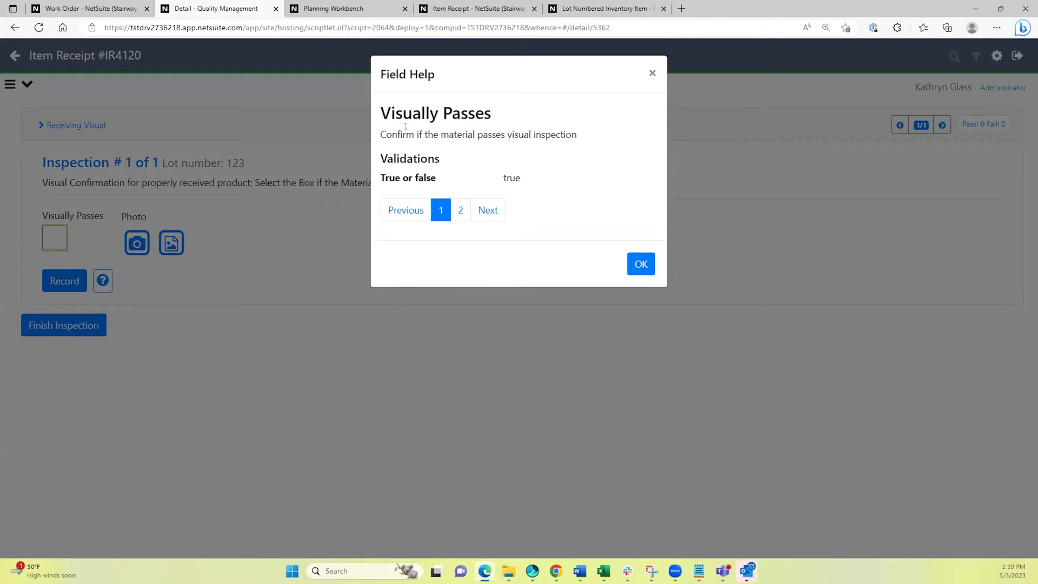
left_click(651, 74)
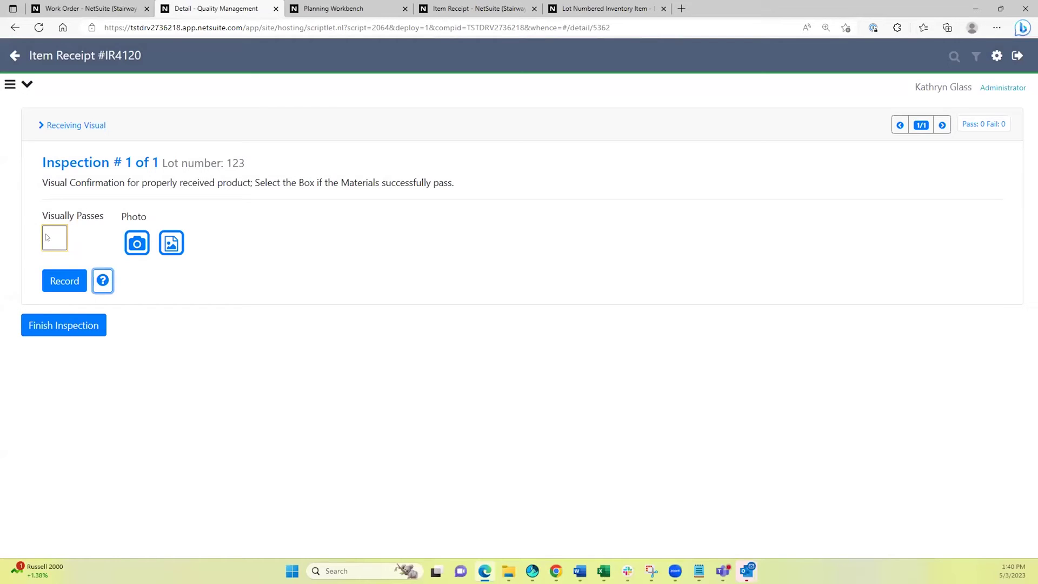
Mark lot 123 visually passing, attach the Oranges photo, record and finish the inspection.
left_click(53, 238)
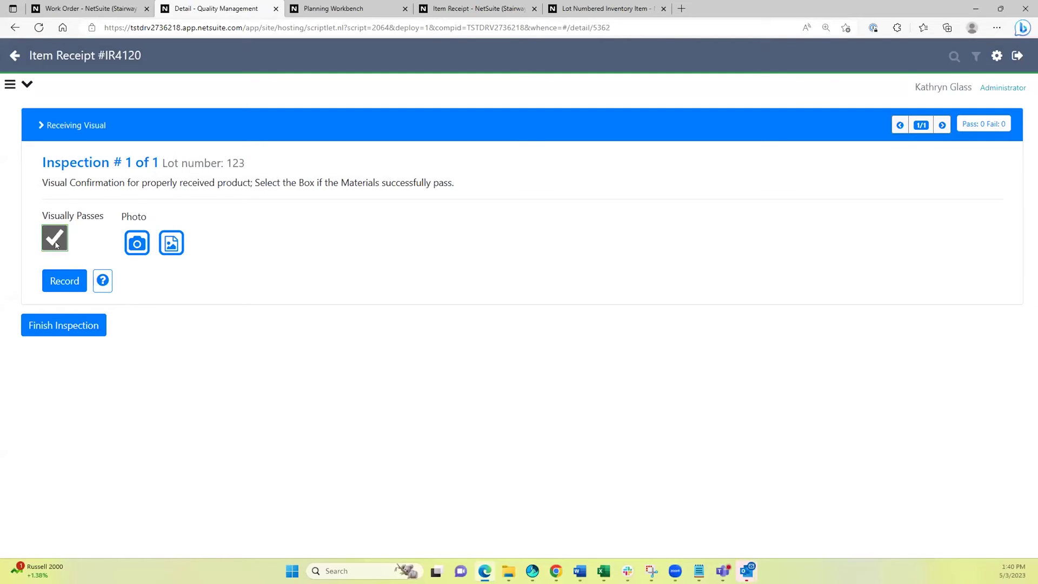
left_click(173, 246)
left_click(123, 93)
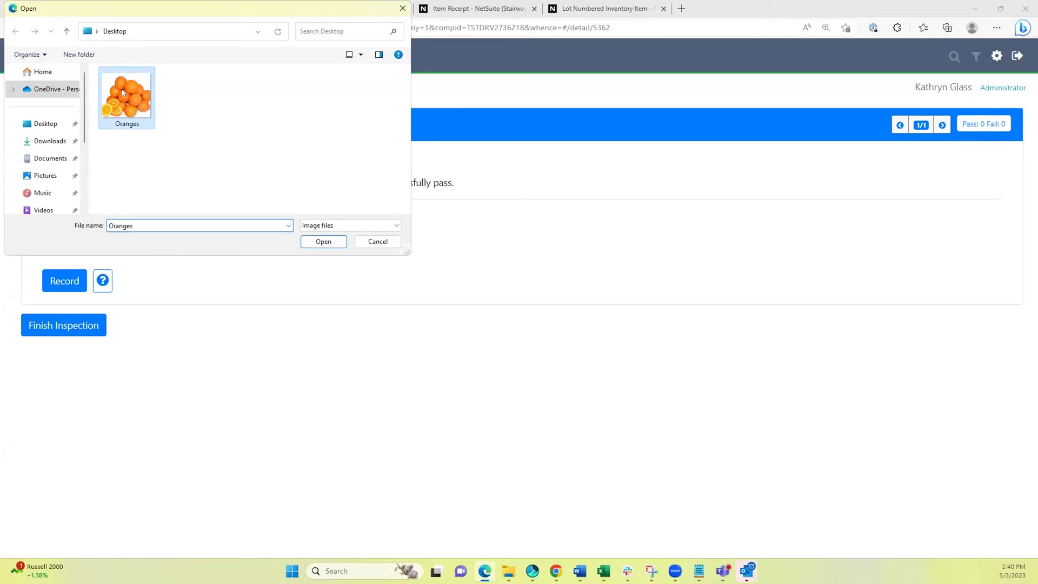
double_click(123, 93)
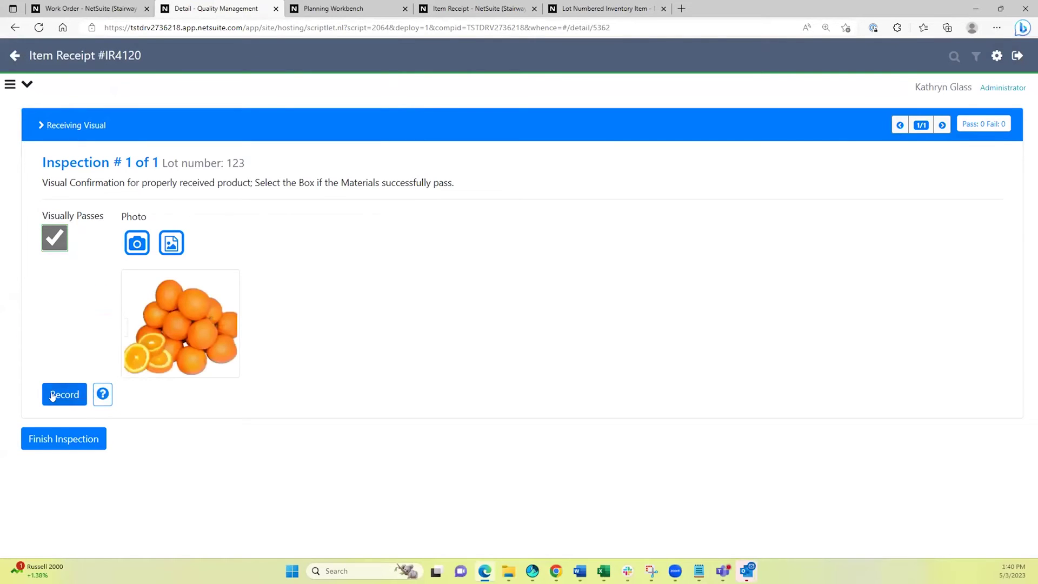
left_click(52, 396)
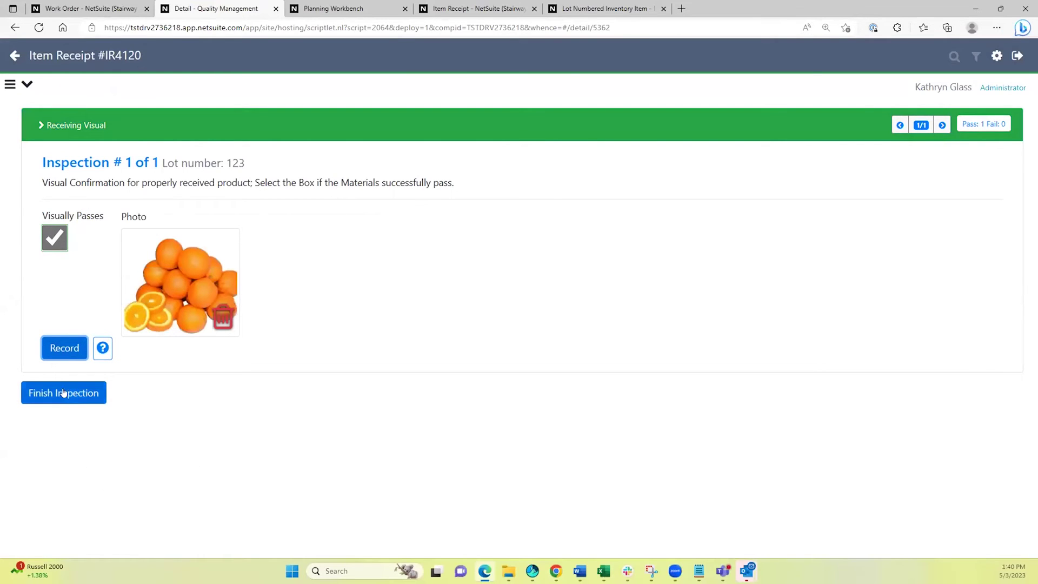
left_click(63, 394)
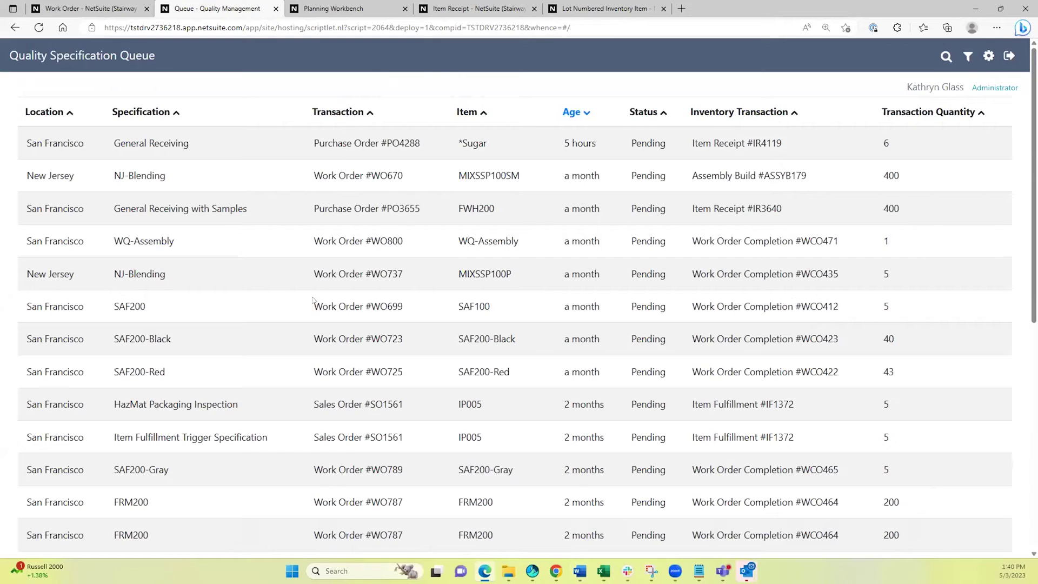
Close the quality queue and open a new Inventory Status Change form in another tab.
left_click(274, 8)
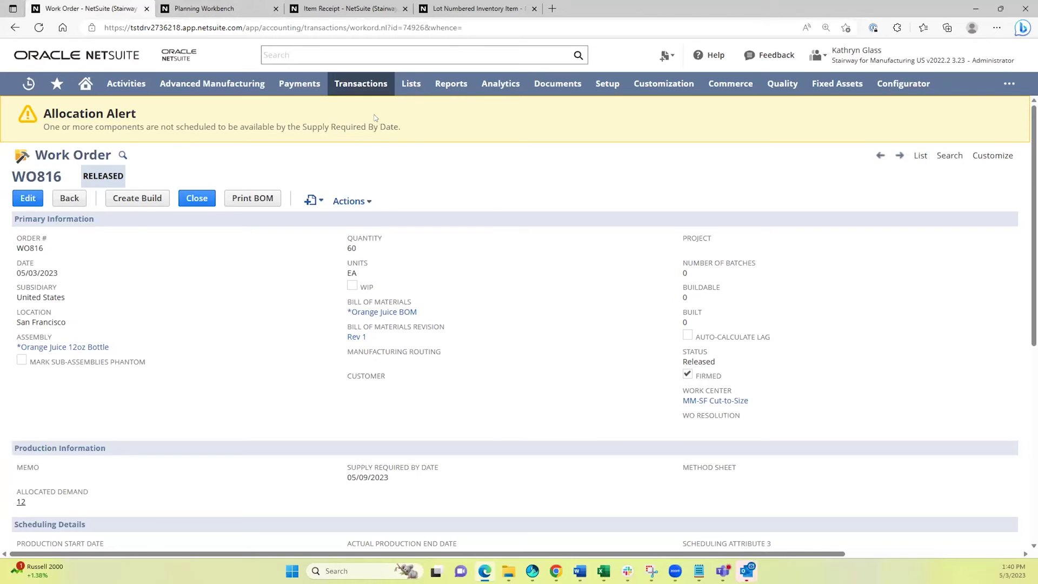
mouse_move(360, 83)
scroll(398, 380, "down", 1)
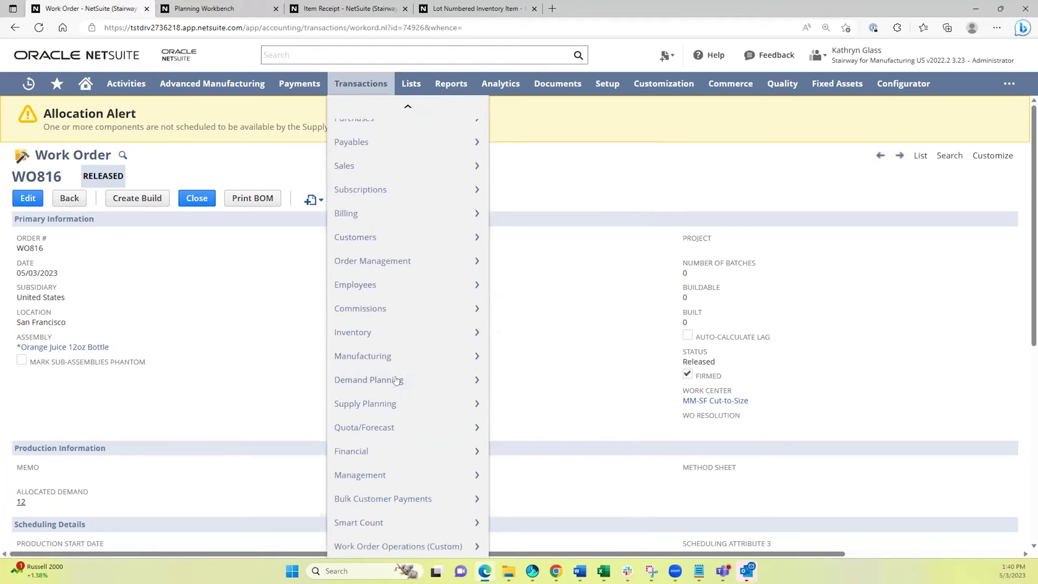
mouse_move(421, 479)
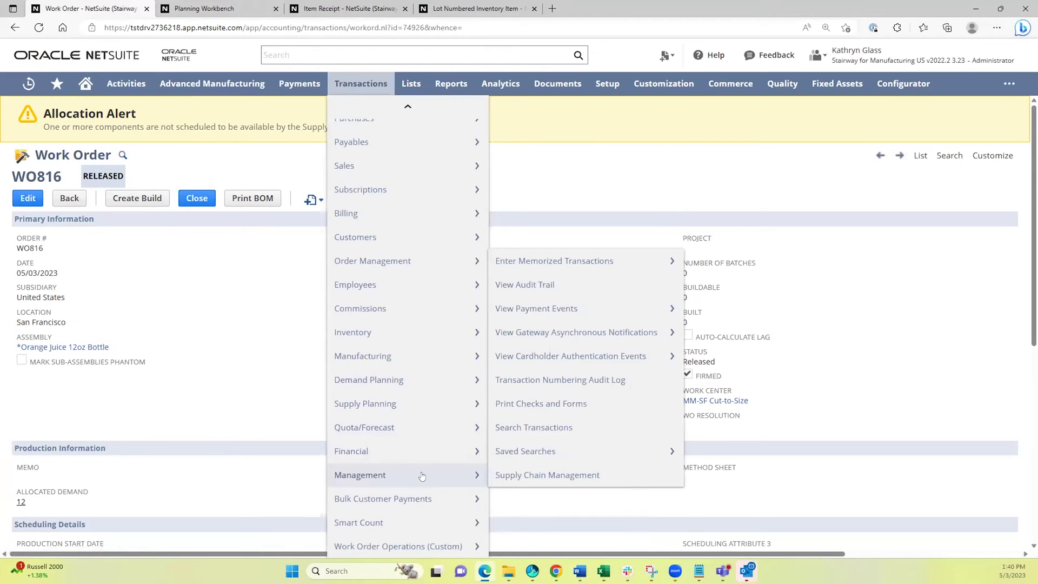
mouse_move(420, 457)
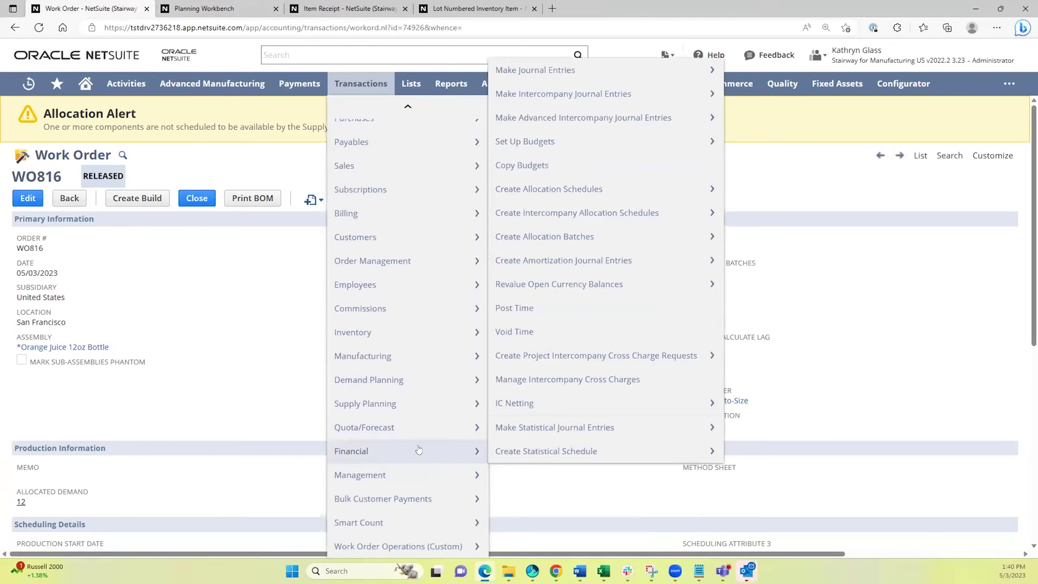
mouse_move(413, 332)
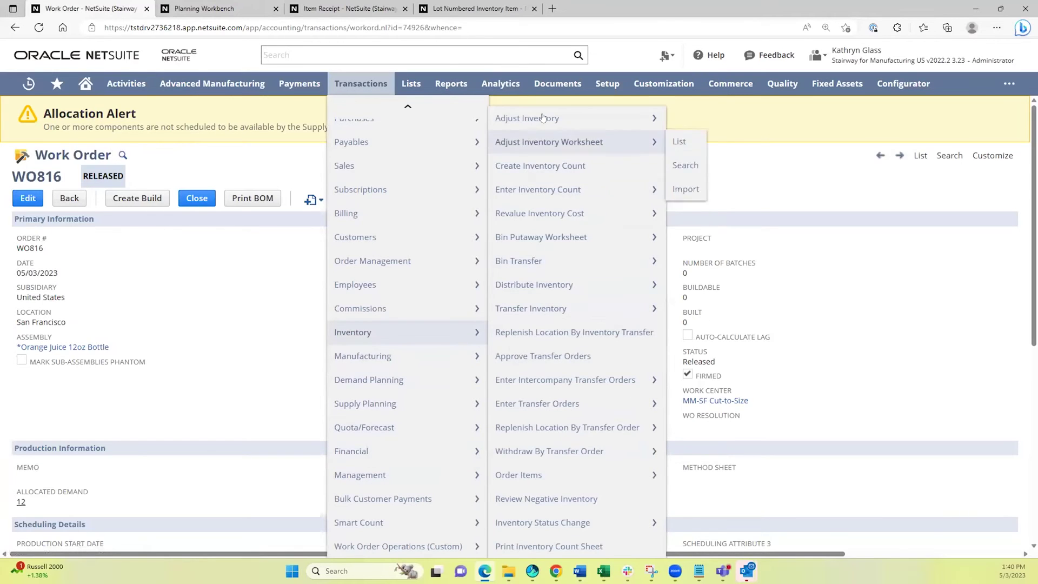
mouse_move(571, 523)
middle_click(571, 523)
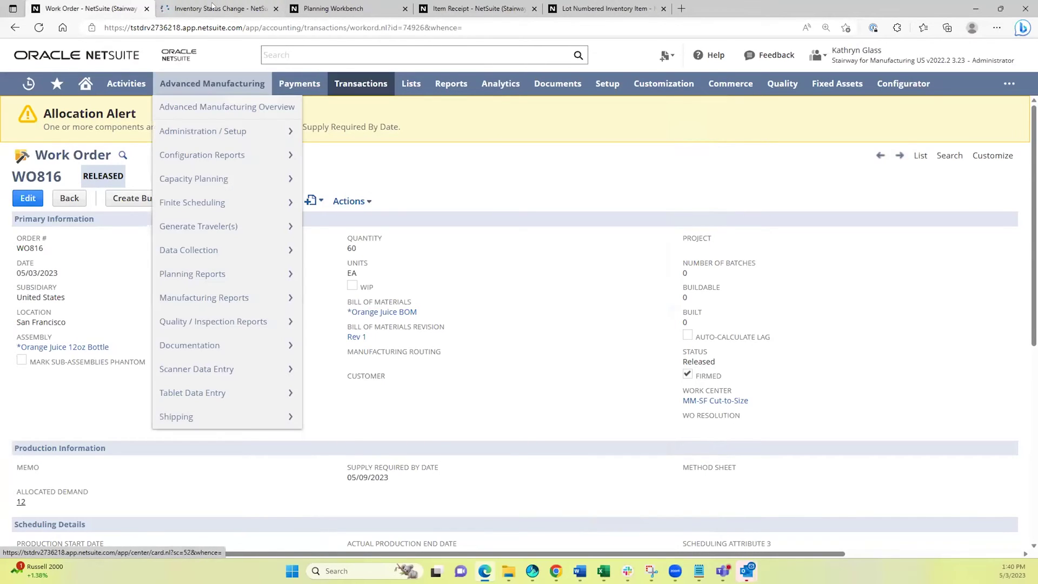
key("ctrl+Tab")
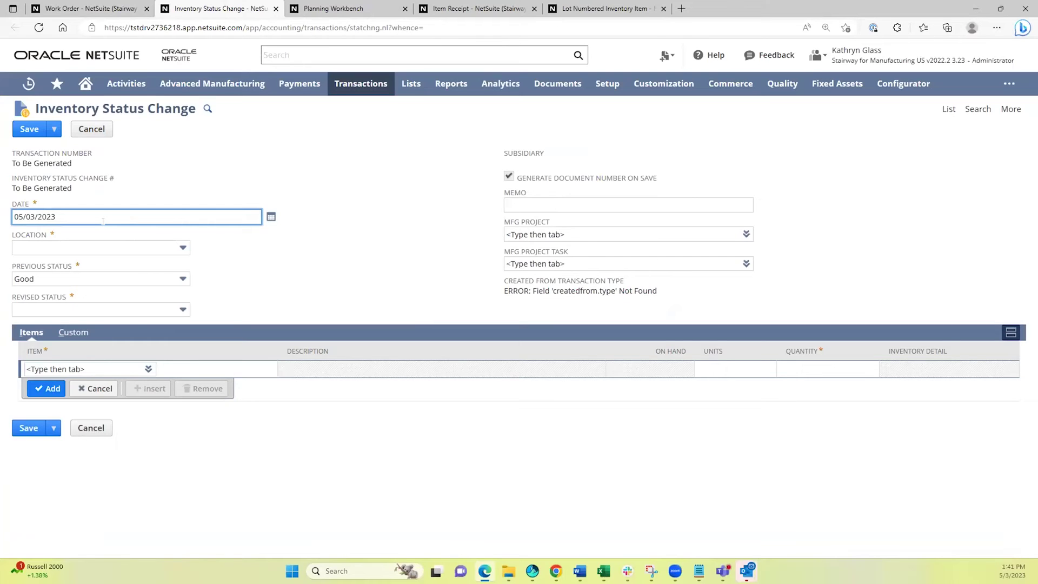
Set location San Francisco, previous status Quarantine and revised status Good.
left_click(128, 247)
scroll(95, 286, "down", 1)
scroll(92, 294, "down", 4)
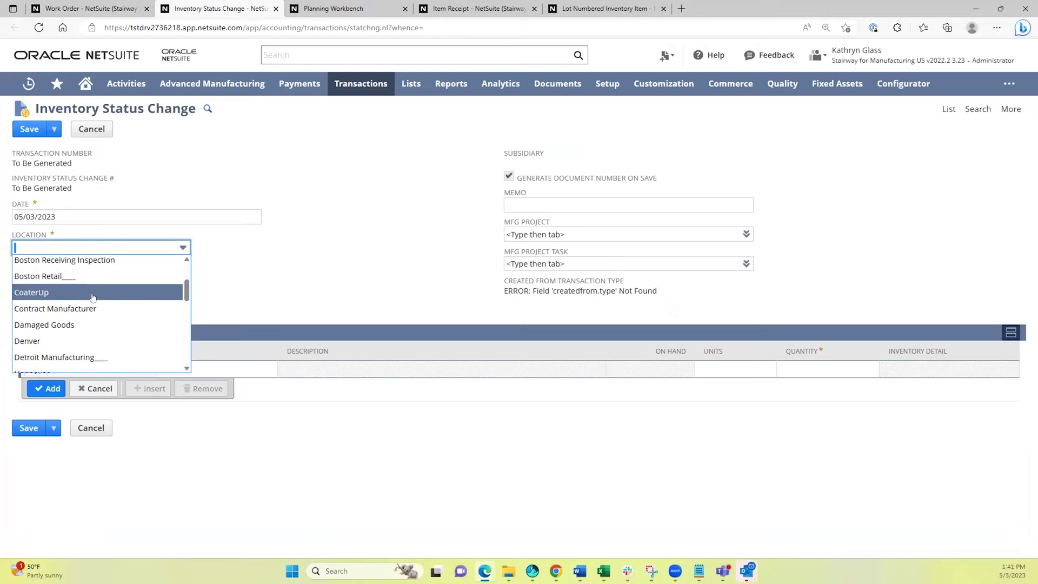
scroll(86, 308, "down", 3)
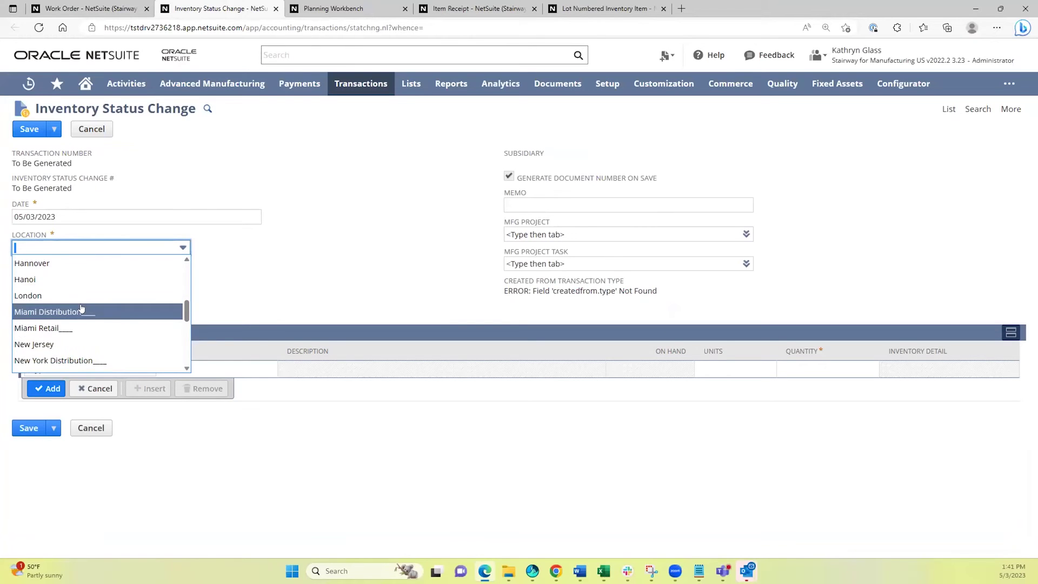
type("San Francisco")
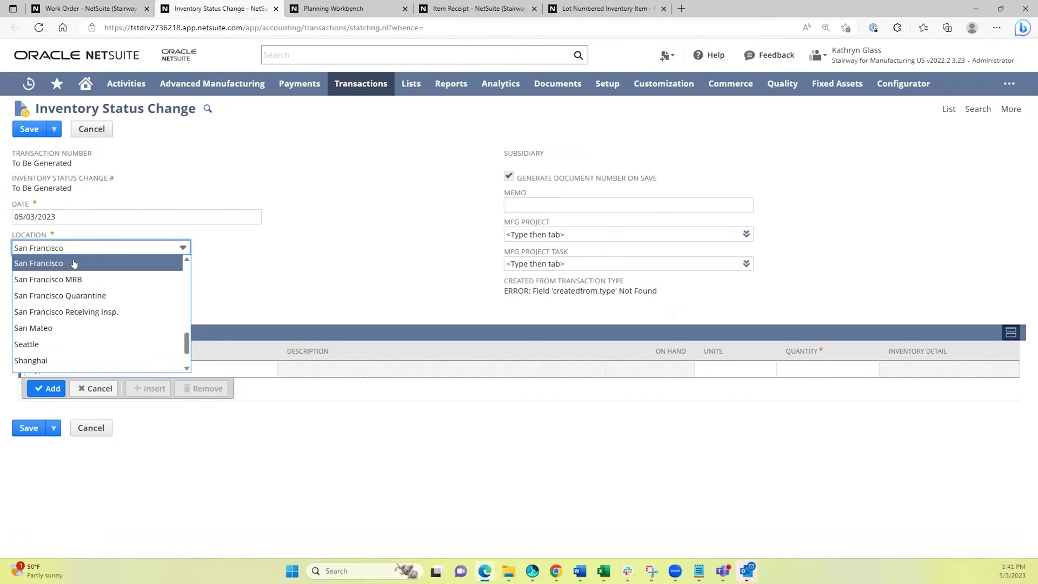
key("Return")
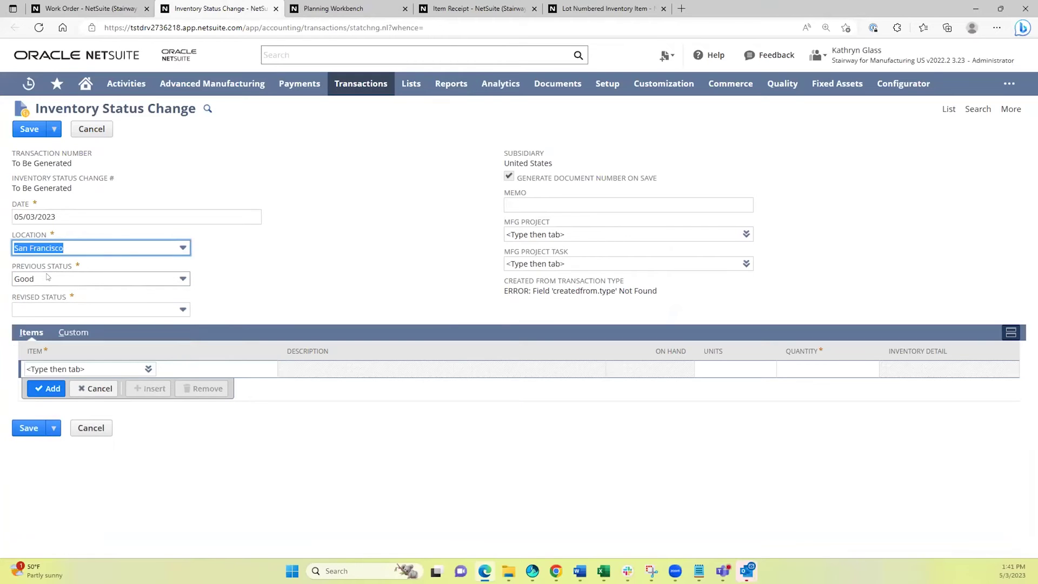
left_click(41, 278)
left_click(40, 327)
left_click(71, 314)
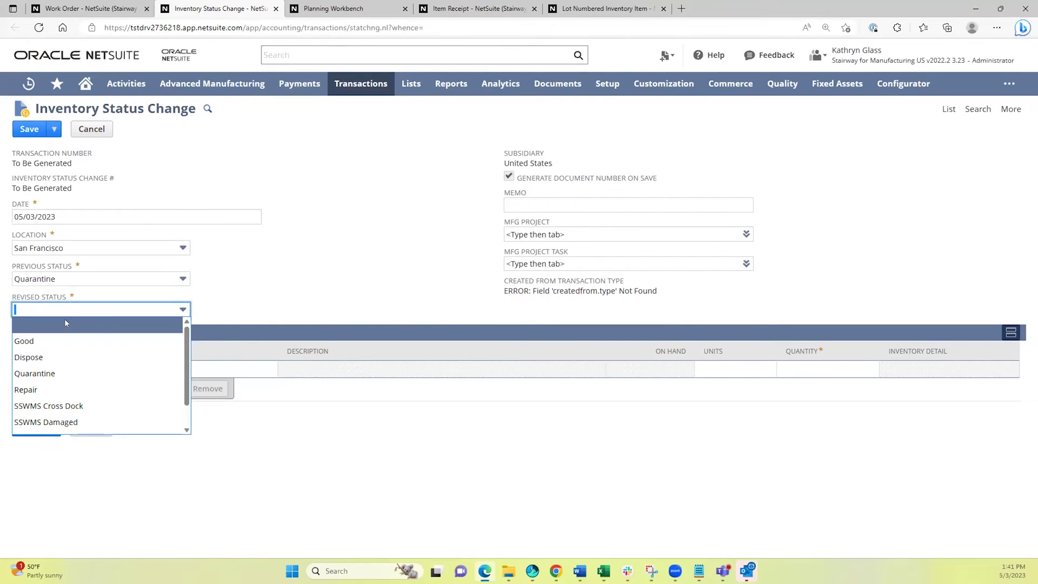
left_click(76, 341)
Add an Oranges line with quantity 250.
left_click(53, 364)
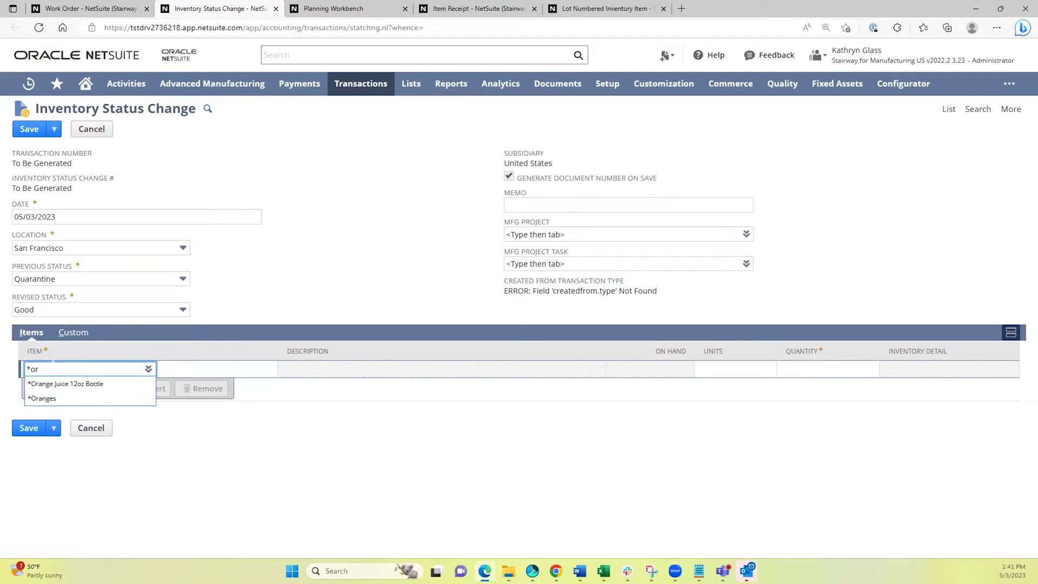
left_click(67, 402)
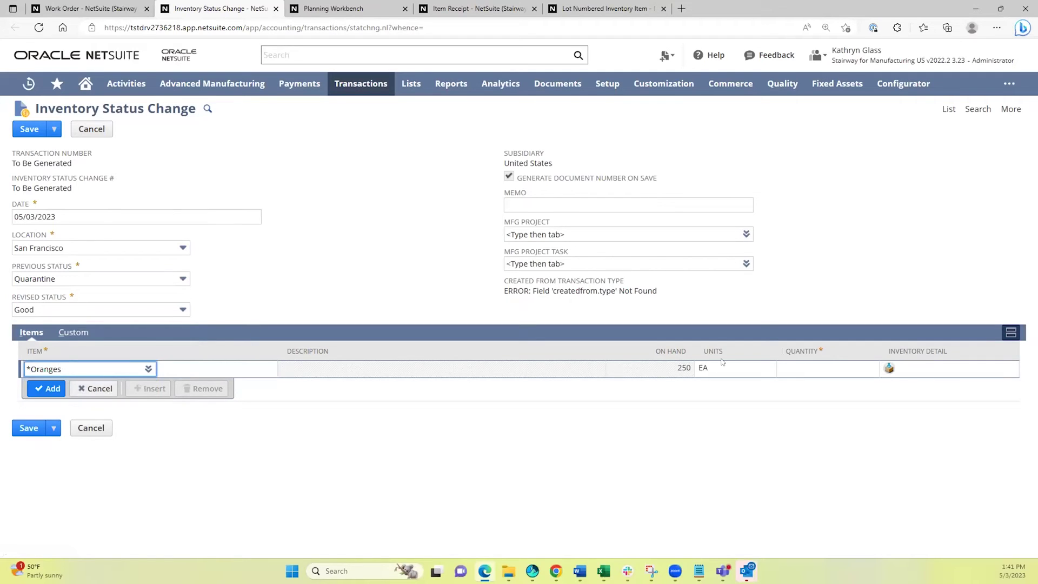
left_click(836, 370)
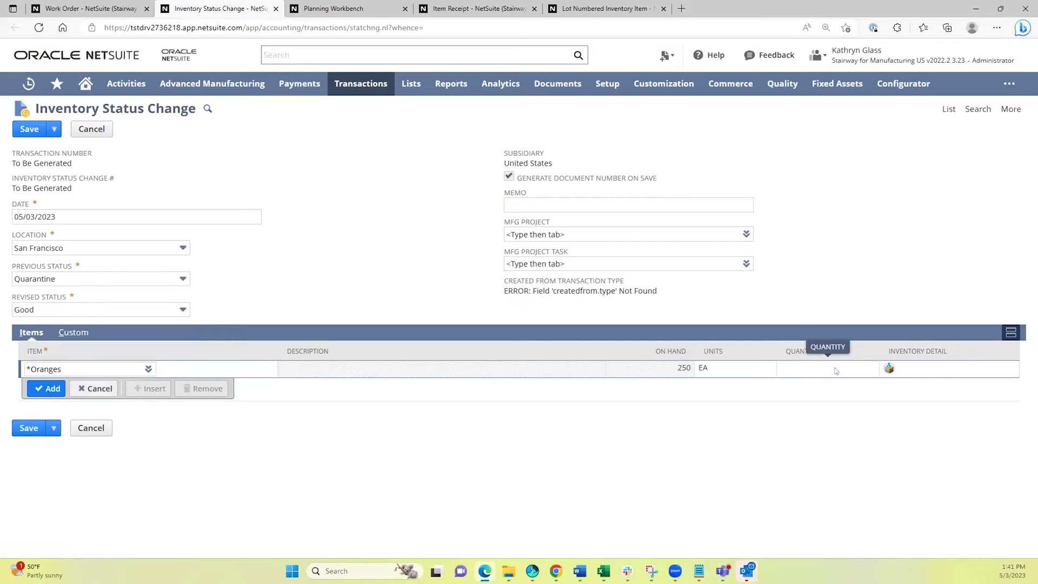
left_click(798, 371)
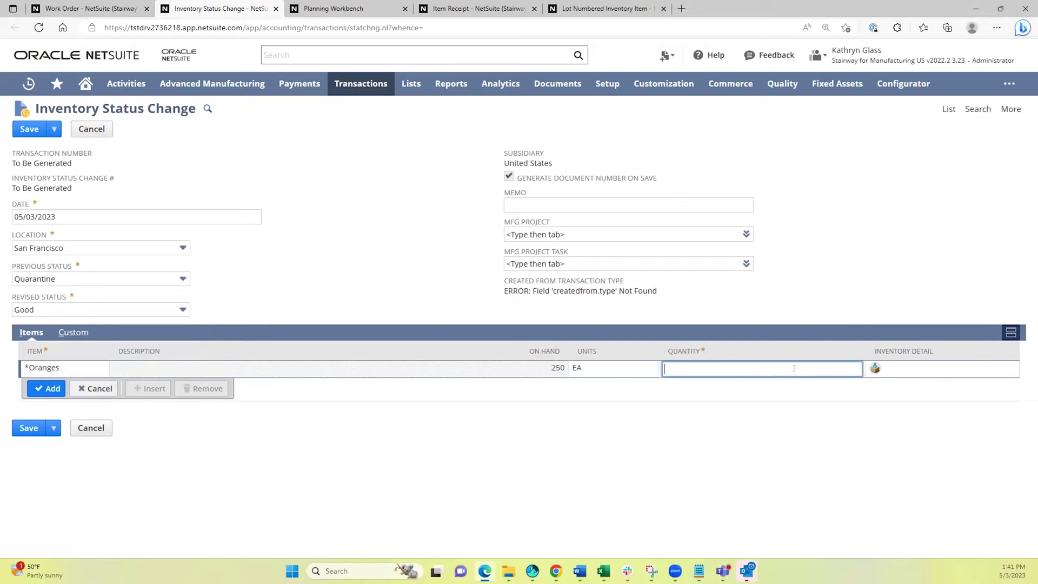
type("250")
left_click(874, 369)
Assign lot 123 to the Oranges line and save the status change.
left_click(860, 368)
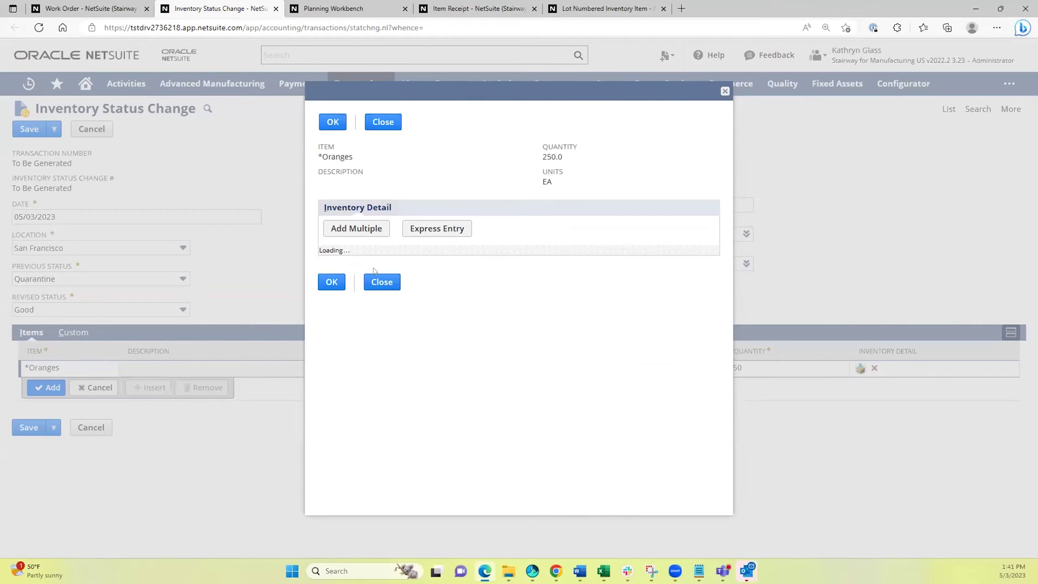
left_click(375, 275)
left_click(361, 306)
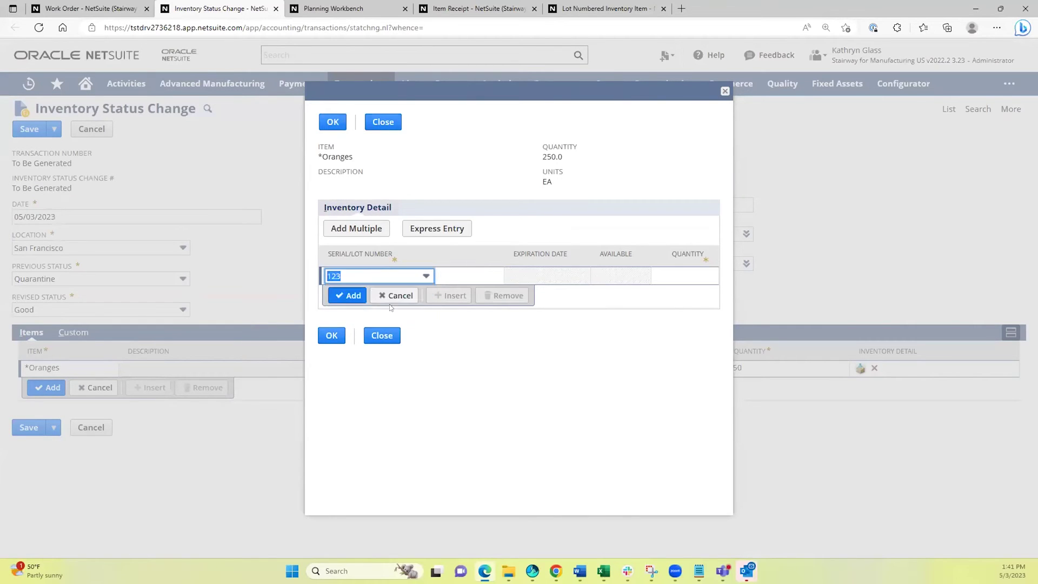
left_click(691, 276)
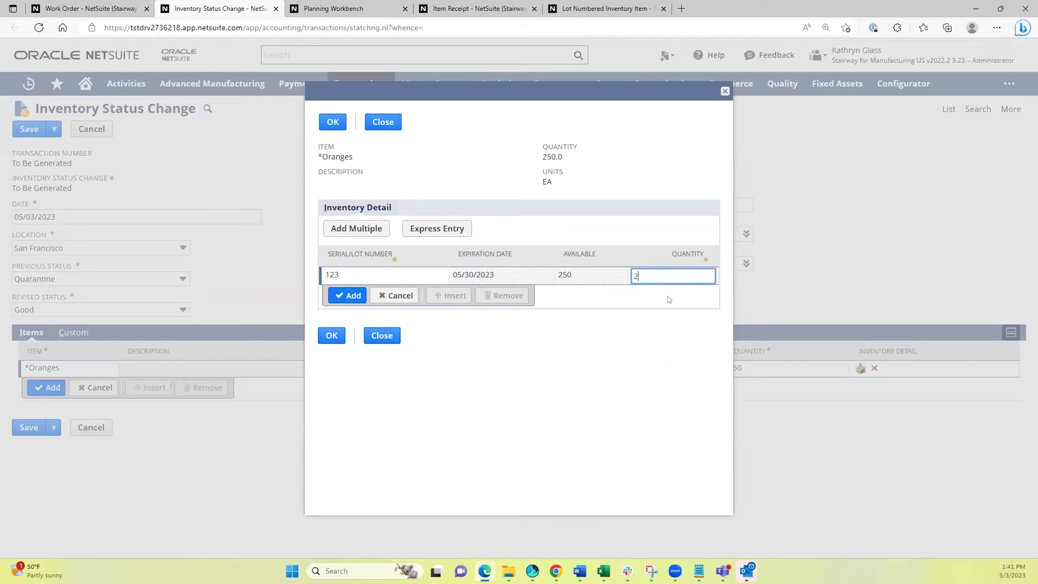
left_click(350, 294)
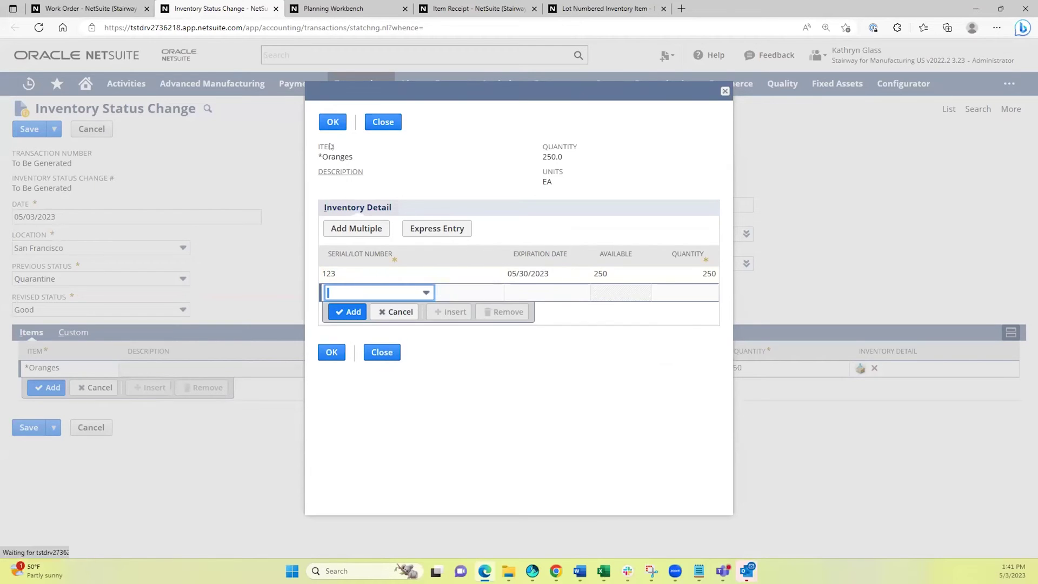
left_click(331, 121)
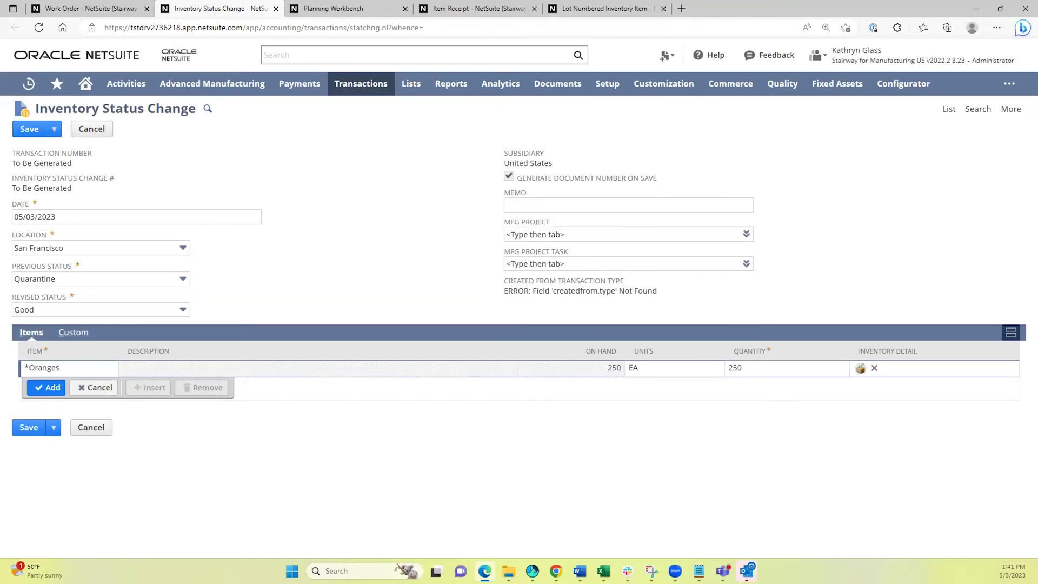
left_click(23, 128)
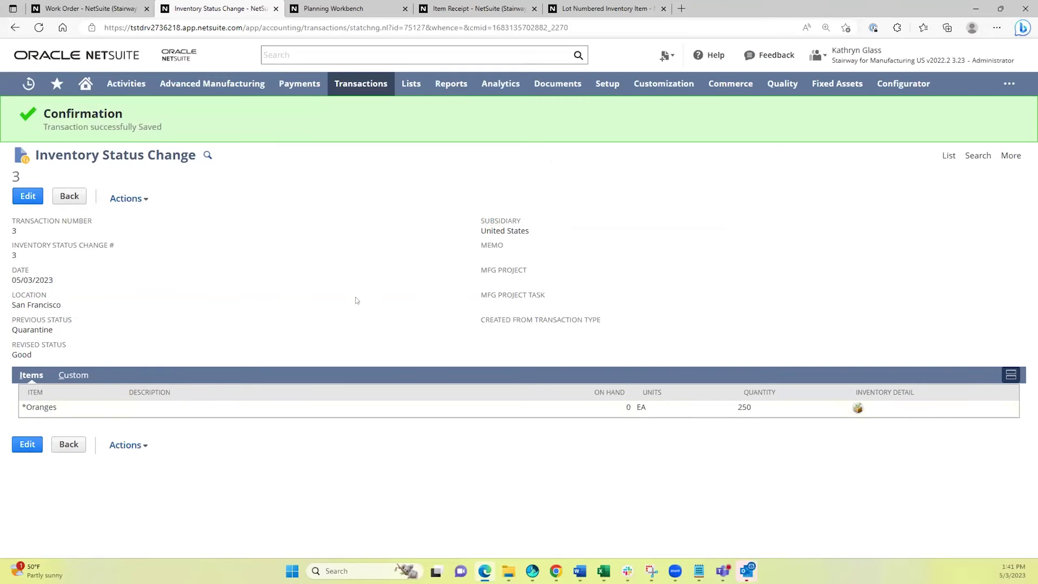
Reload work order WO816 to update its commitments and create a build from it.
left_click(78, 8)
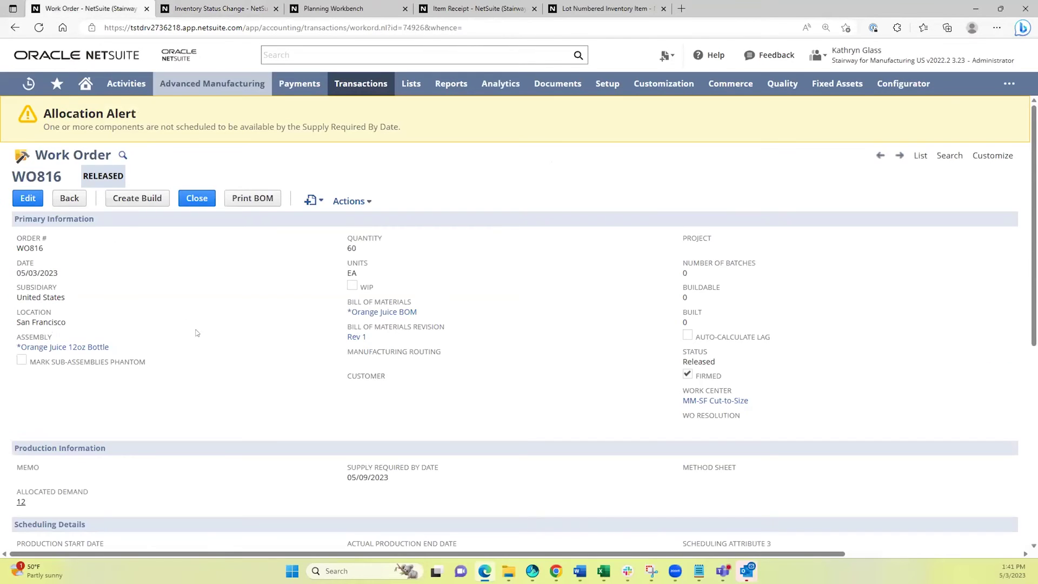
scroll(204, 358, "down", 10)
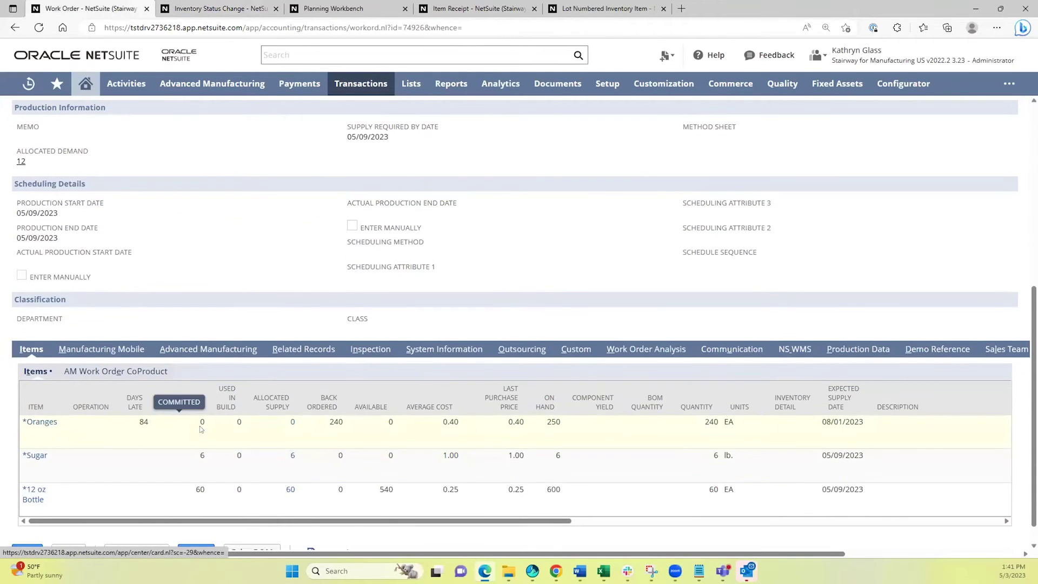
left_click(113, 81)
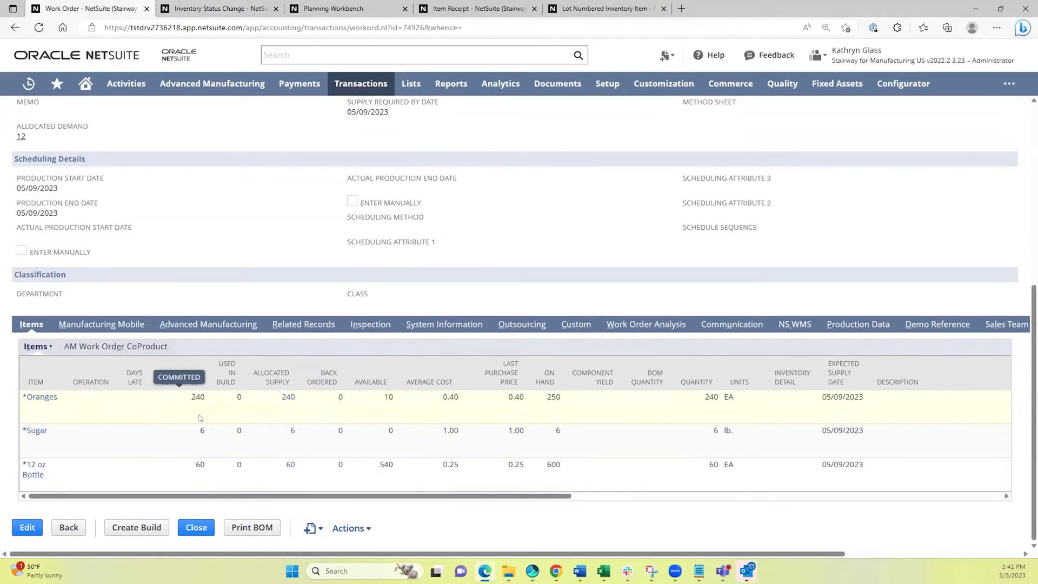
scroll(211, 440, "up", 5)
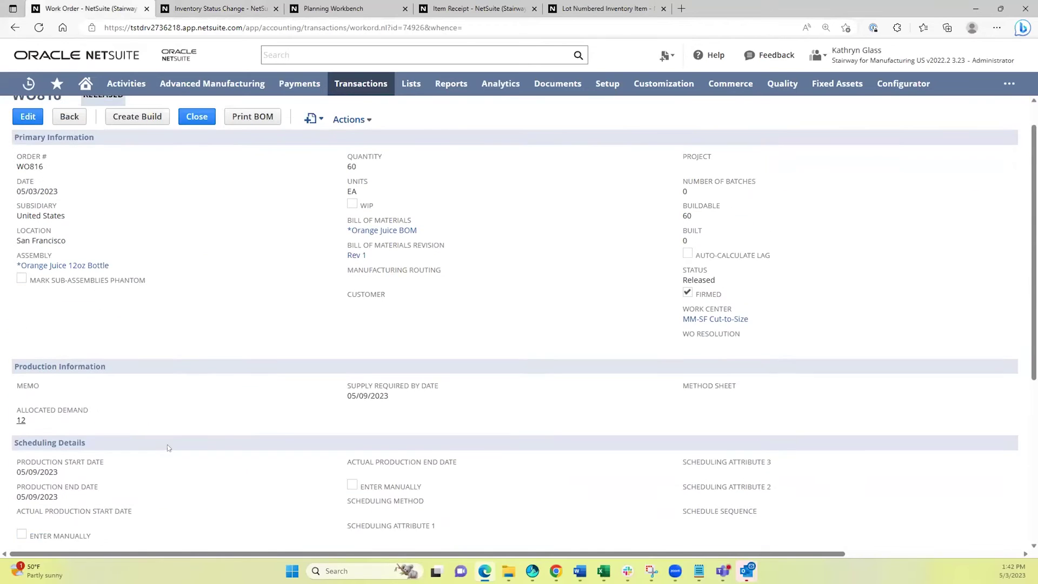
left_click(139, 152)
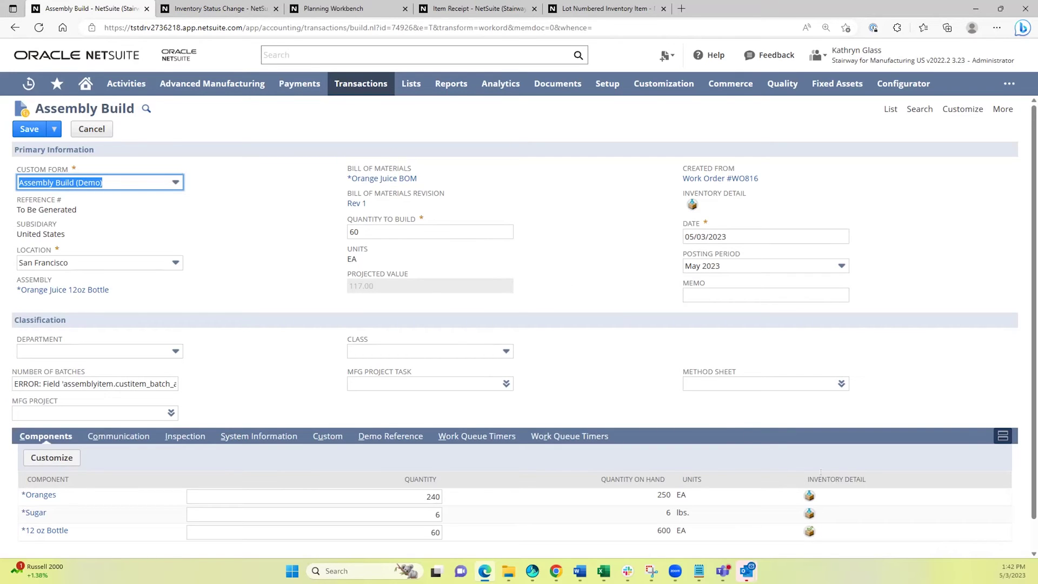
Assign Oranges lot 123 for 240 on the build's Oranges component.
left_click(809, 496)
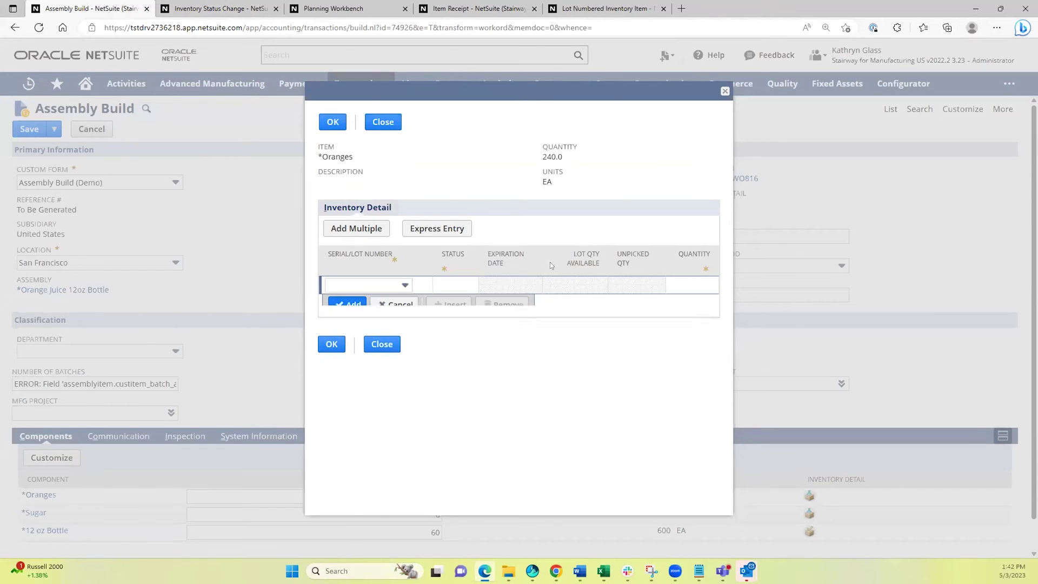
left_click(362, 285)
left_click(361, 317)
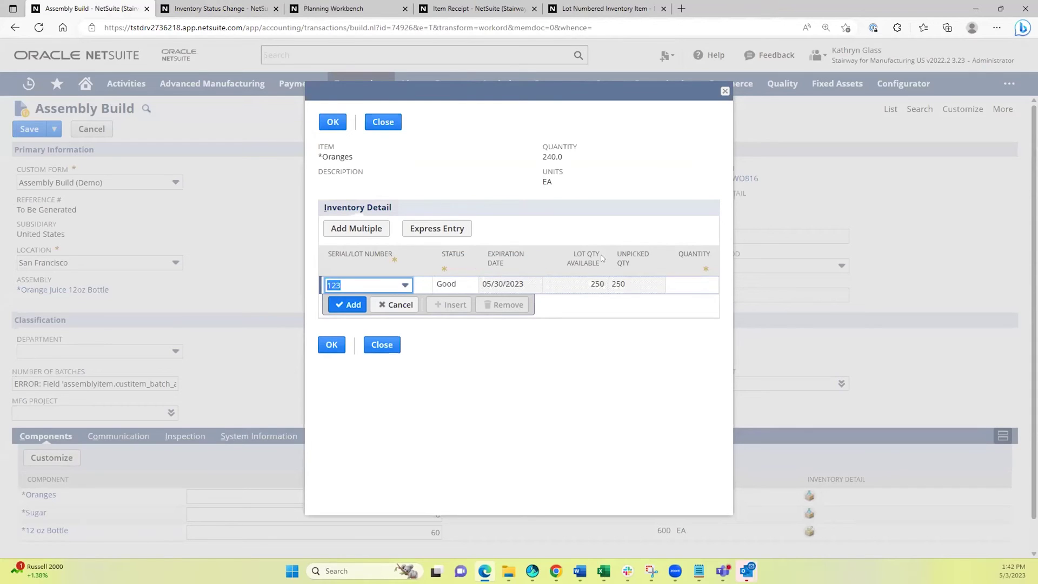
left_click(694, 283)
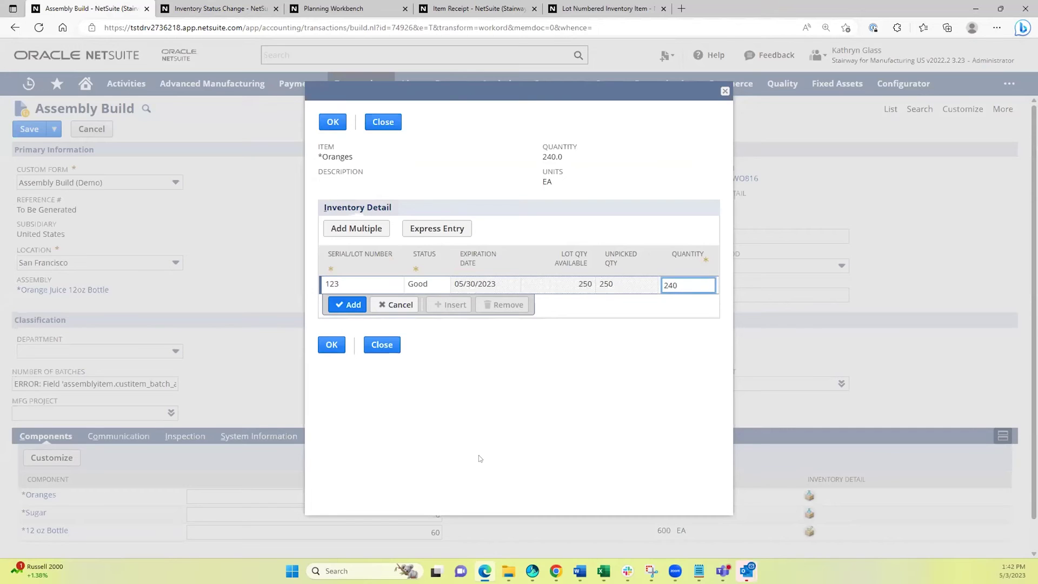
left_click(350, 305)
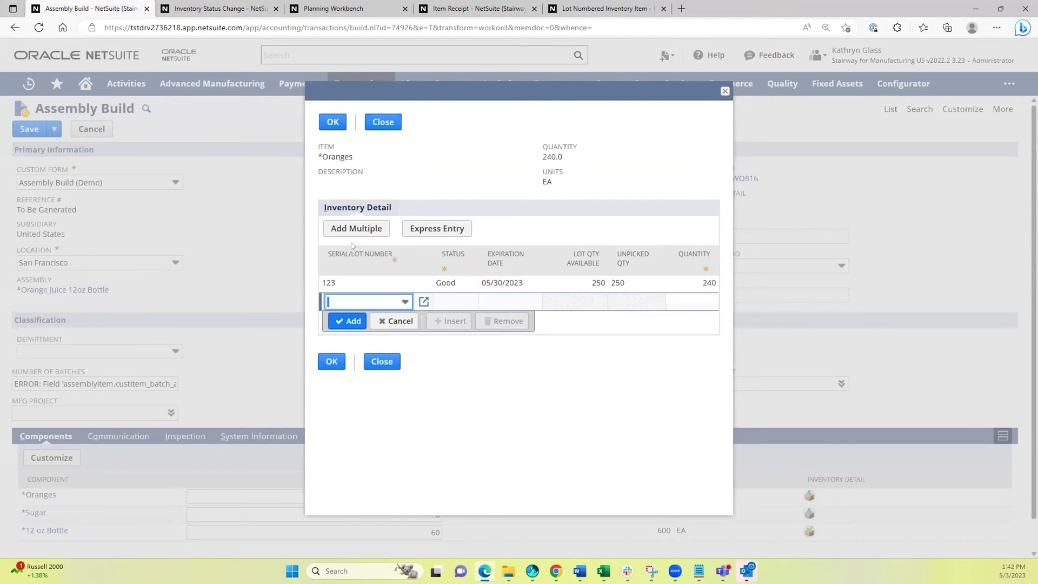
left_click(332, 122)
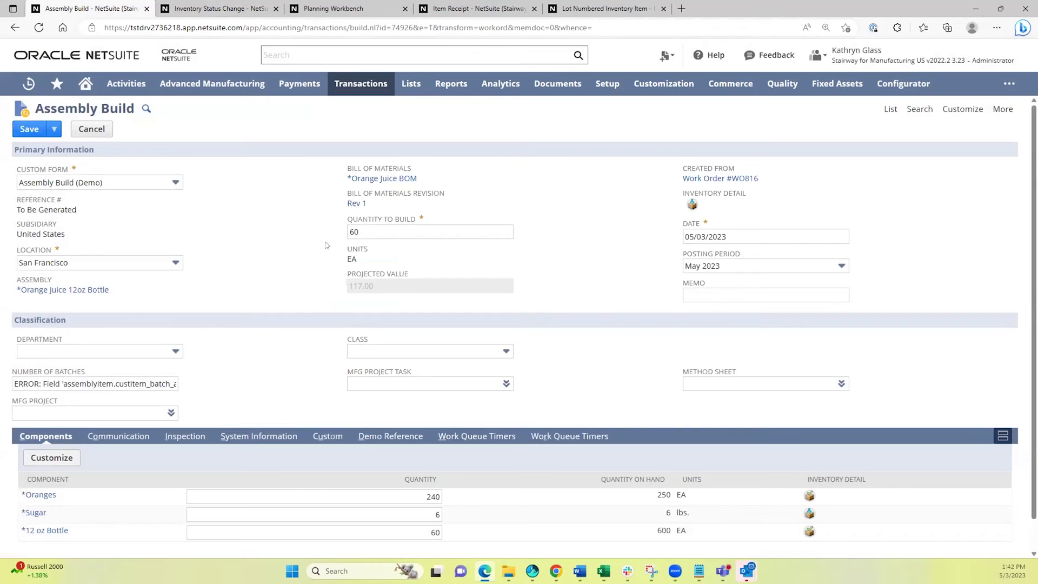
Assign Sugar lot 888 for 6, then open the built assembly's inventory detail.
scroll(701, 339, "down", 1)
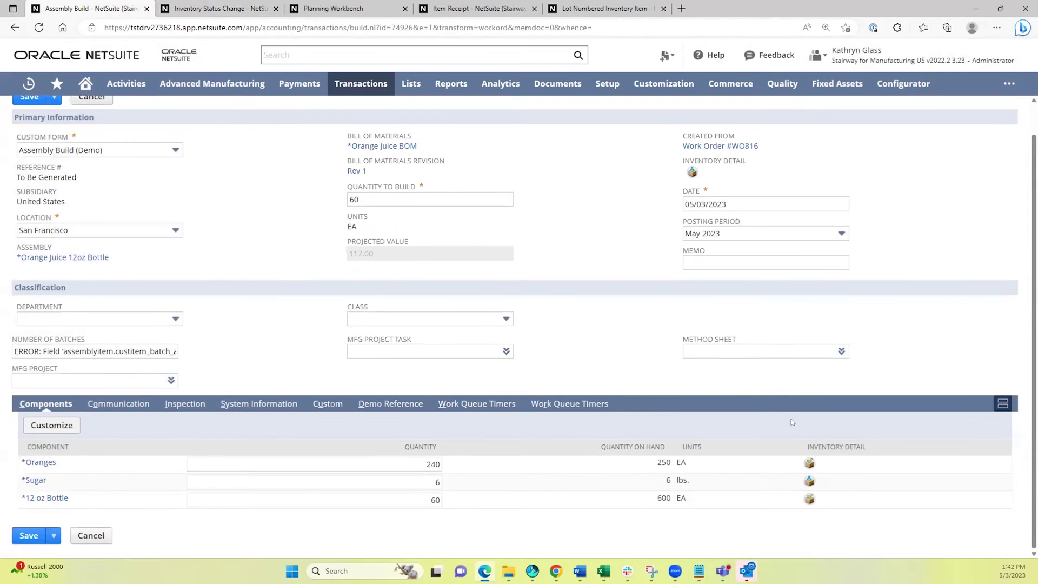
left_click(809, 482)
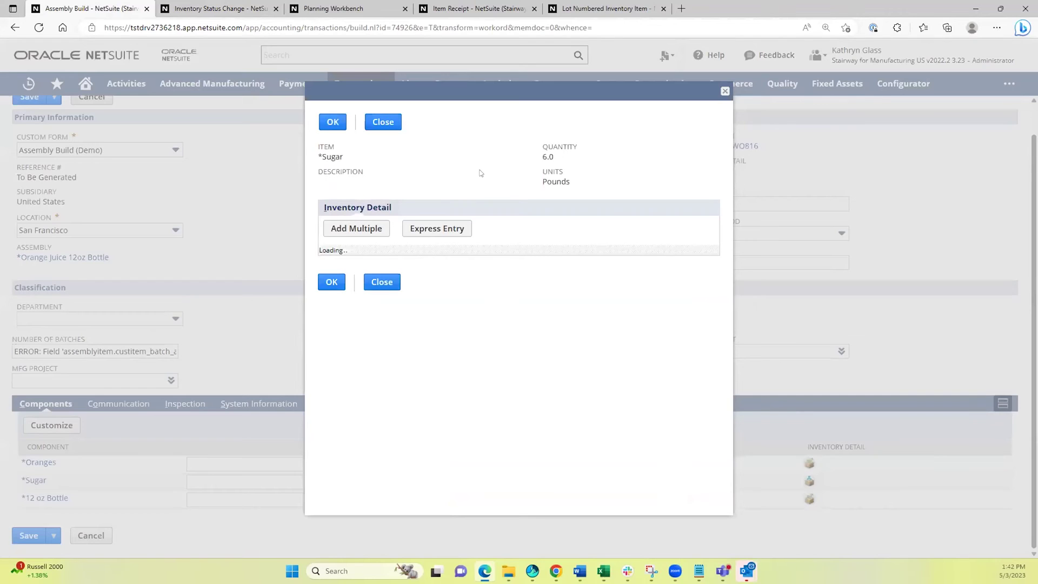
left_click(392, 284)
left_click(363, 316)
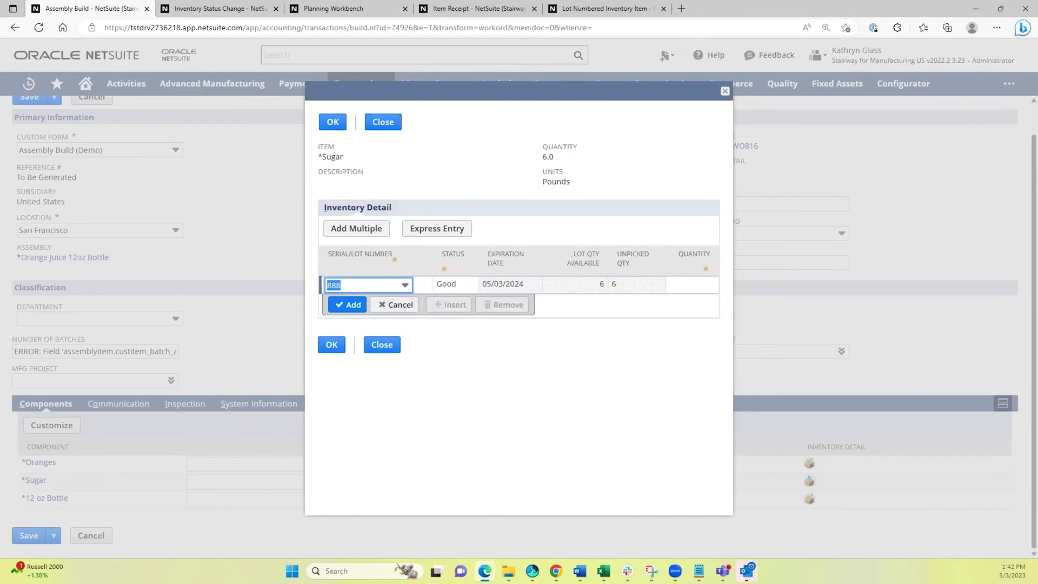
left_click(705, 287)
type("6")
left_click(342, 303)
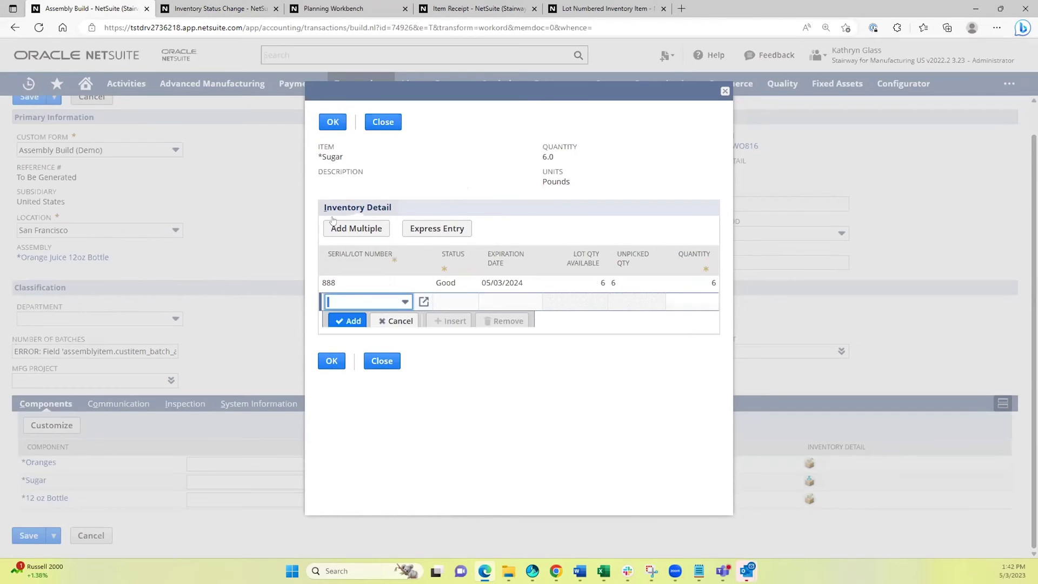
left_click(333, 123)
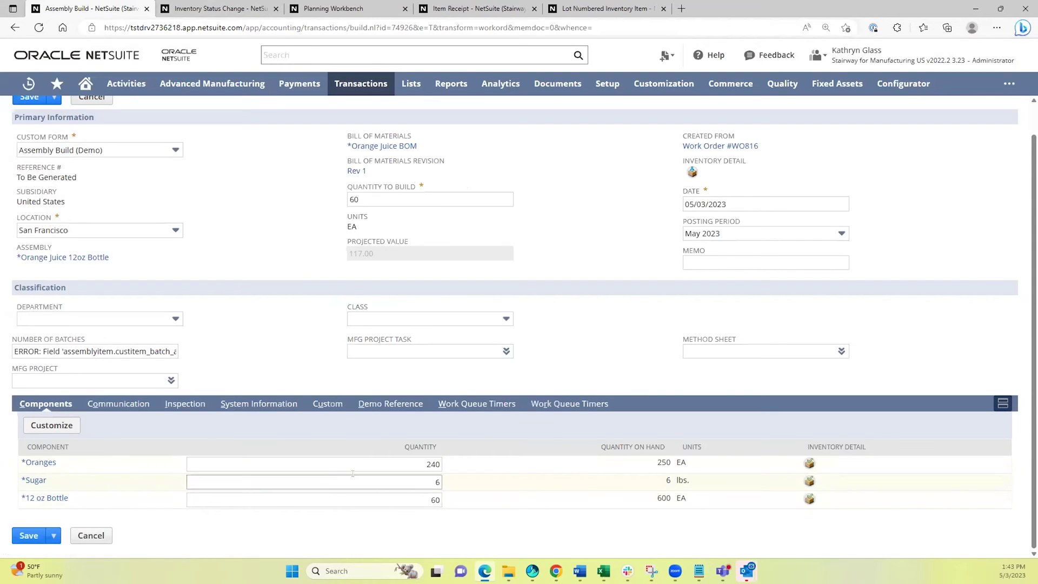
scroll(586, 503, "up", 1)
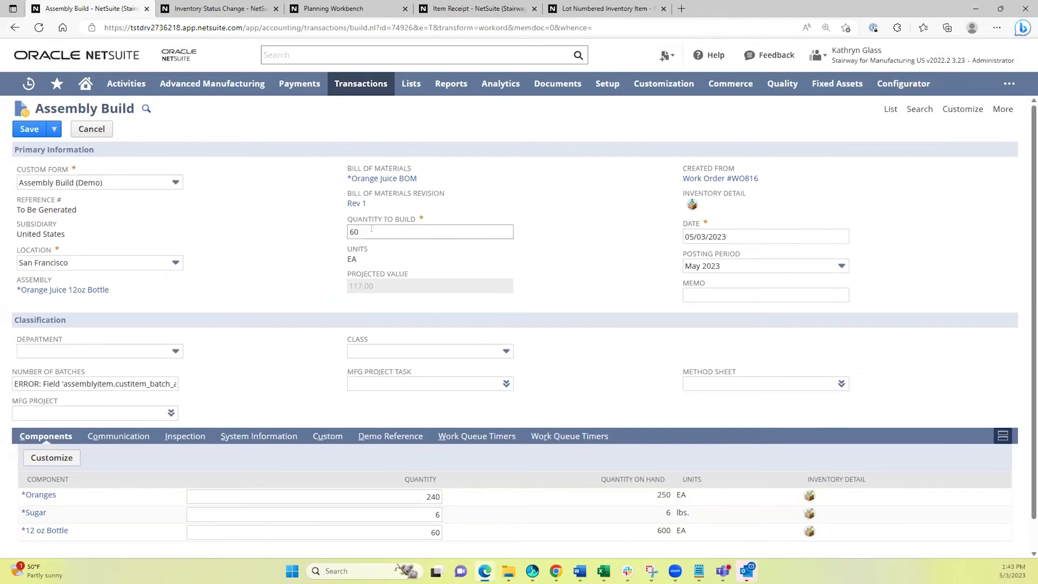
left_click(692, 204)
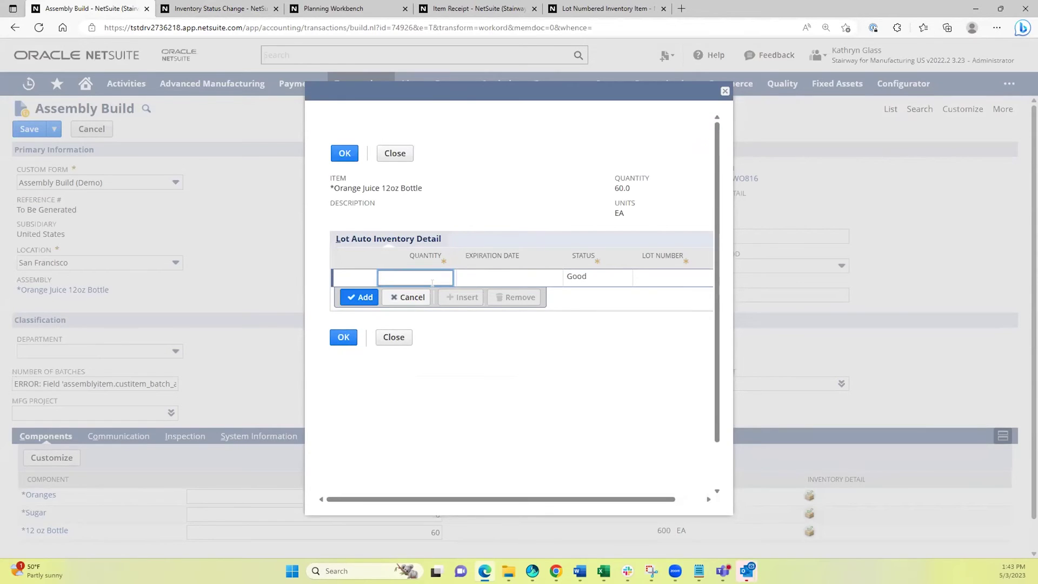
Enter quantity 60 for lot 1111 expiring 05/17/2023 and confirm the inventory detail.
type("60")
key("Tab")
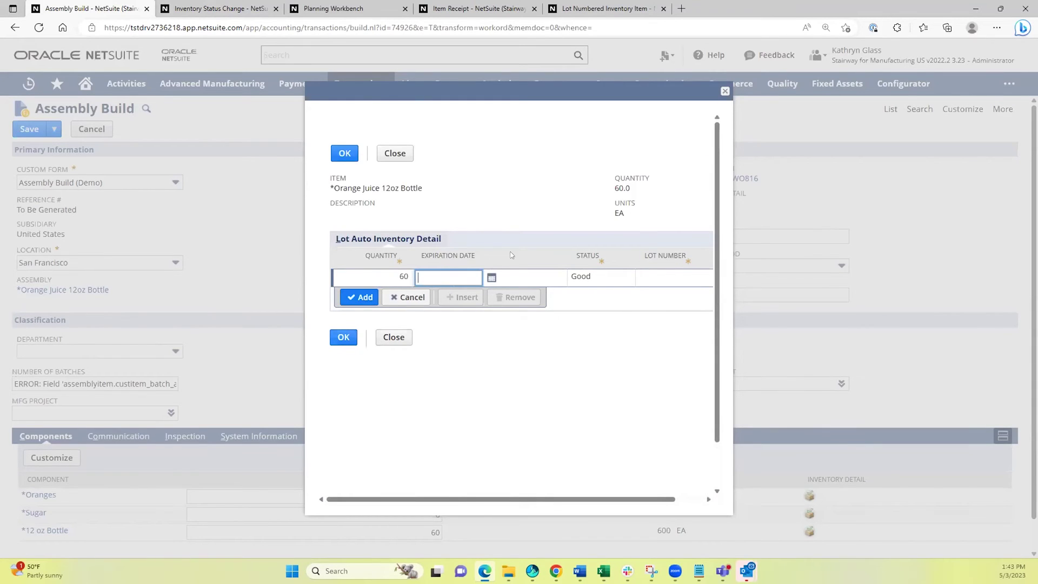
left_click(490, 278)
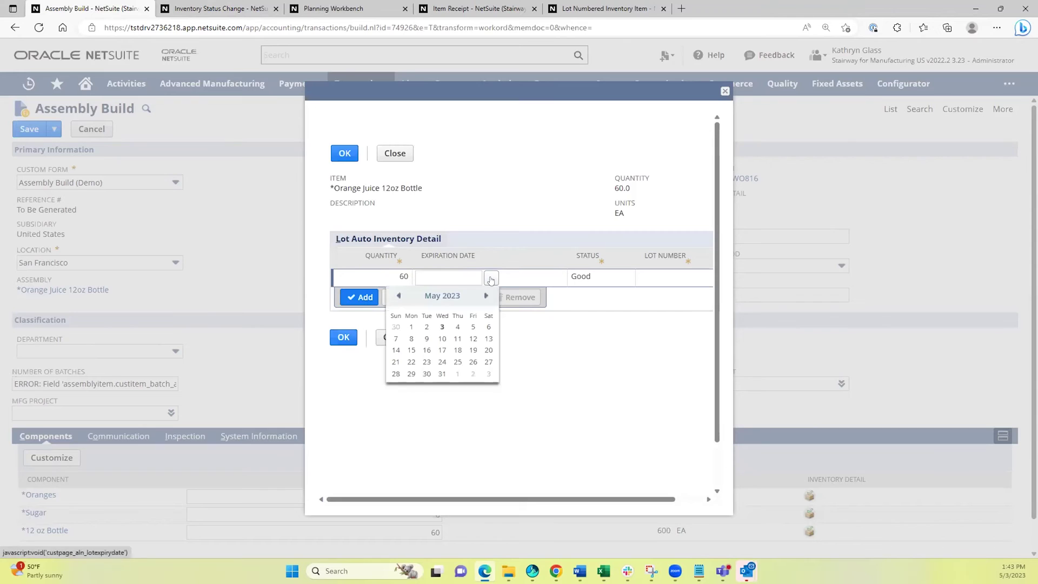
left_click(442, 350)
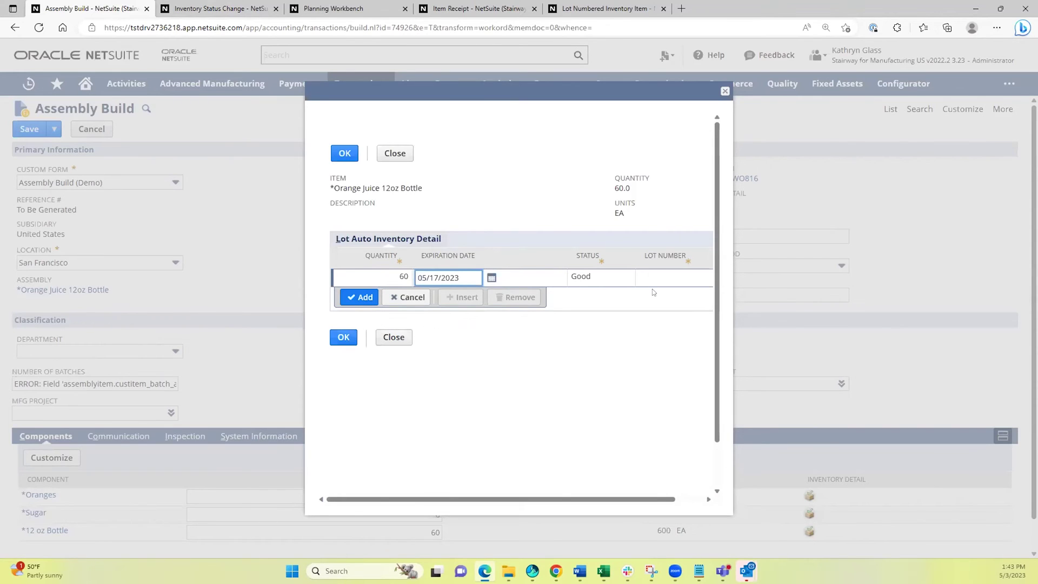
left_click(669, 277)
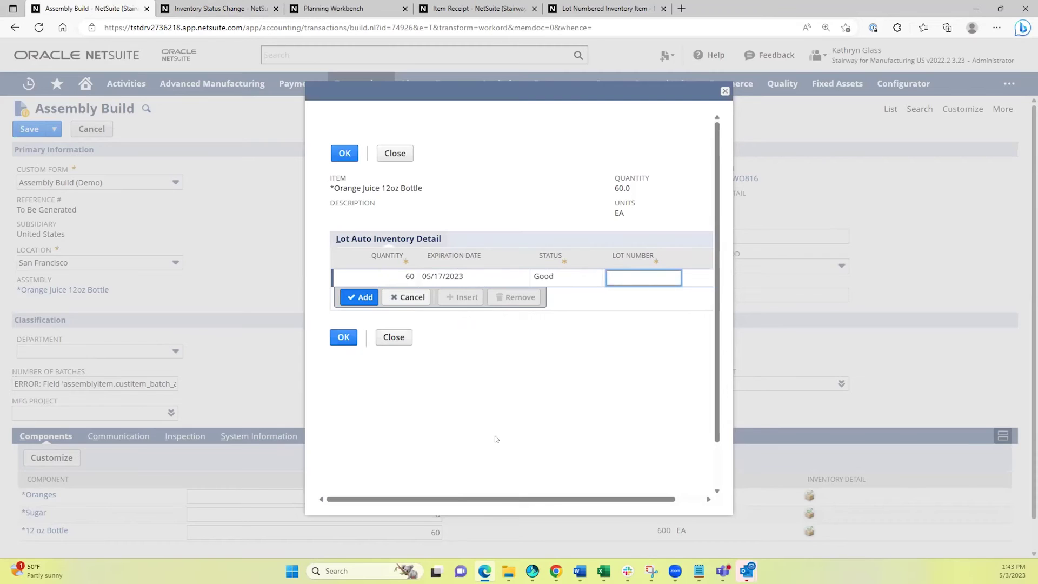
type("1111")
left_click(364, 298)
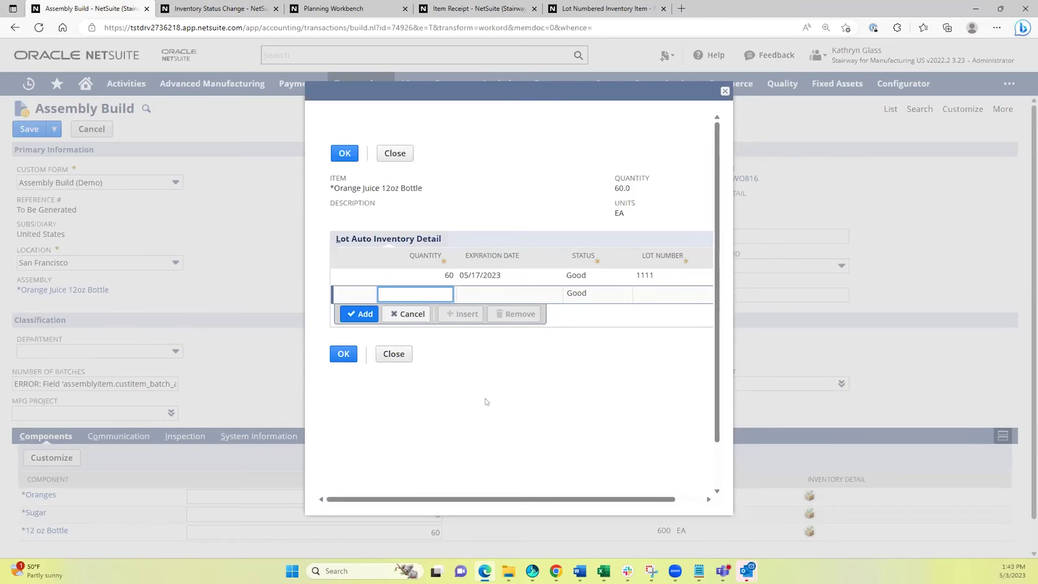
left_click(341, 155)
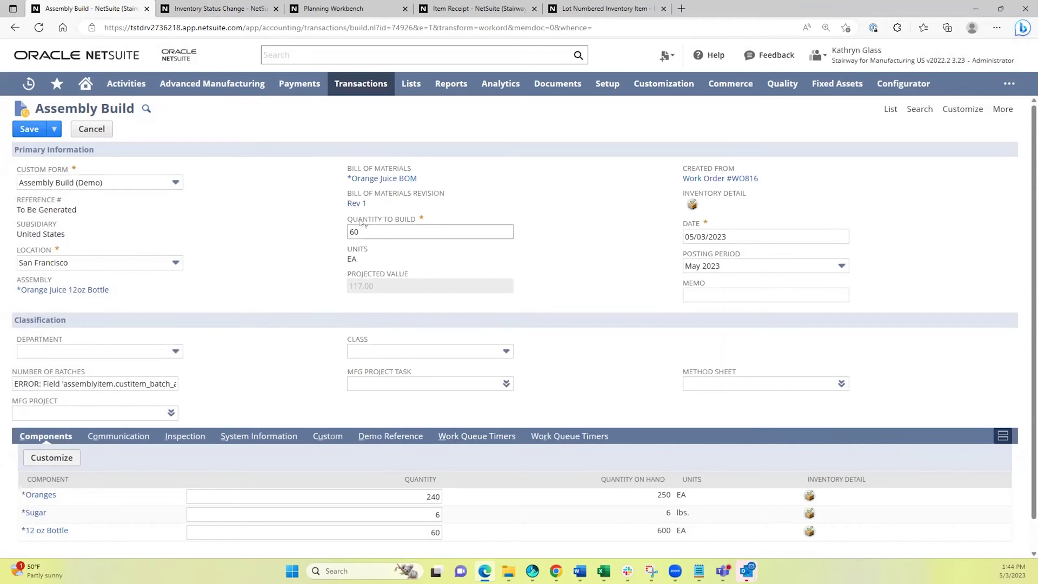
Save the build as ASSYB215 and review its $117.00 1210 Inventory GL postings.
key("alt+s")
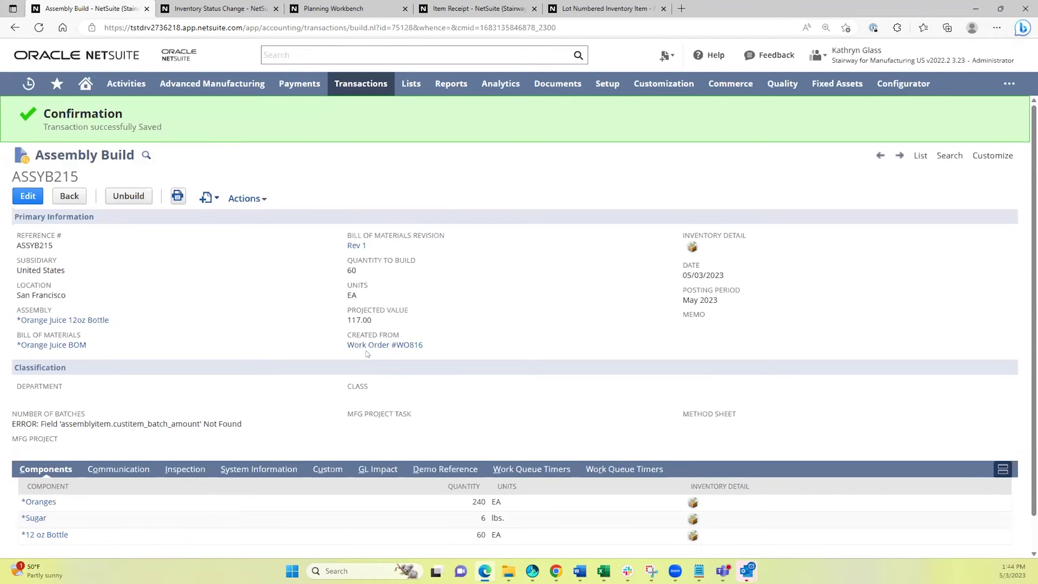
left_click(385, 470)
scroll(306, 368, "down", 1)
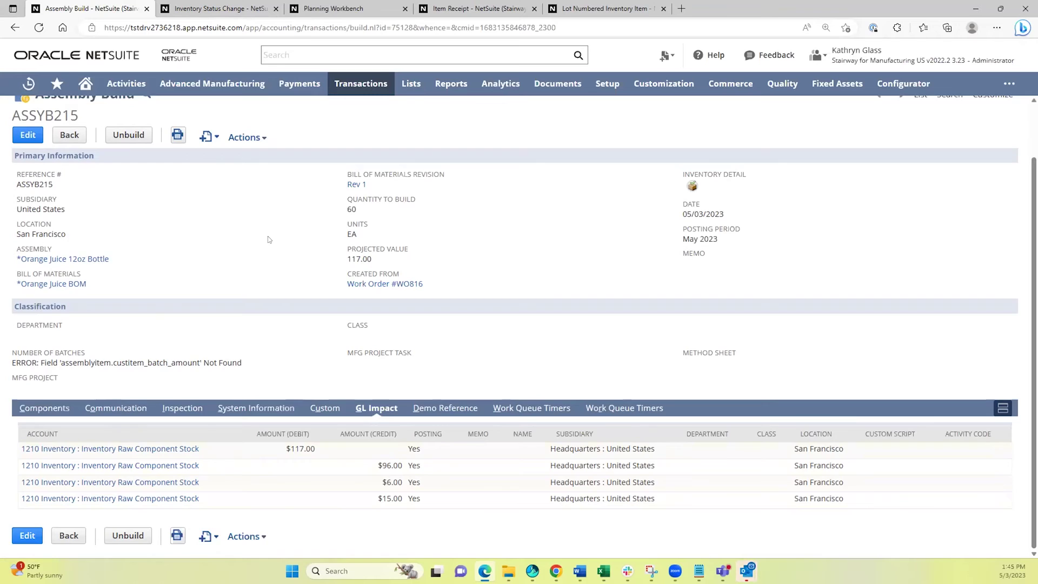
scroll(259, 228, "up", 2)
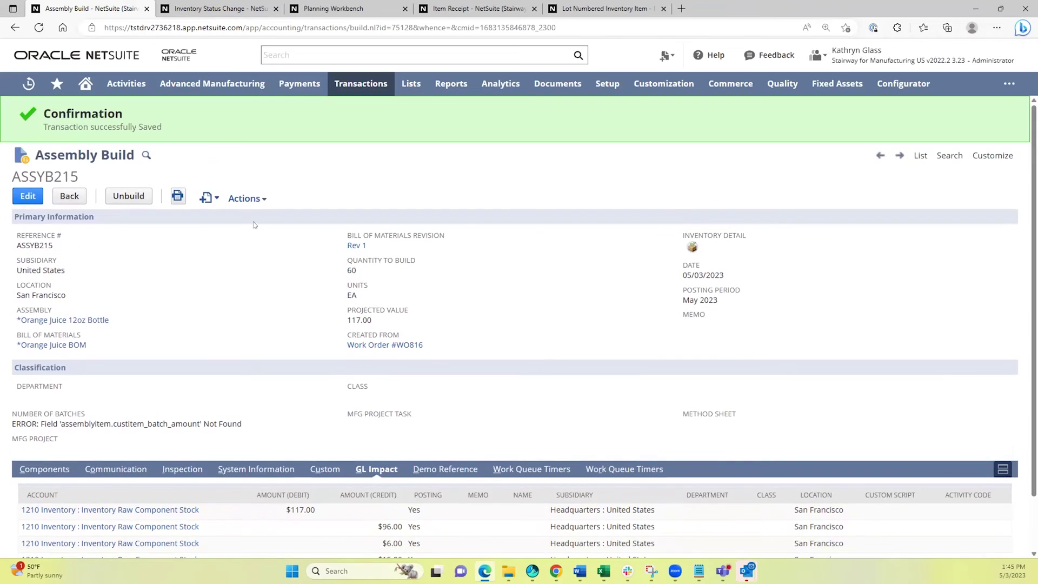
left_click(33, 469)
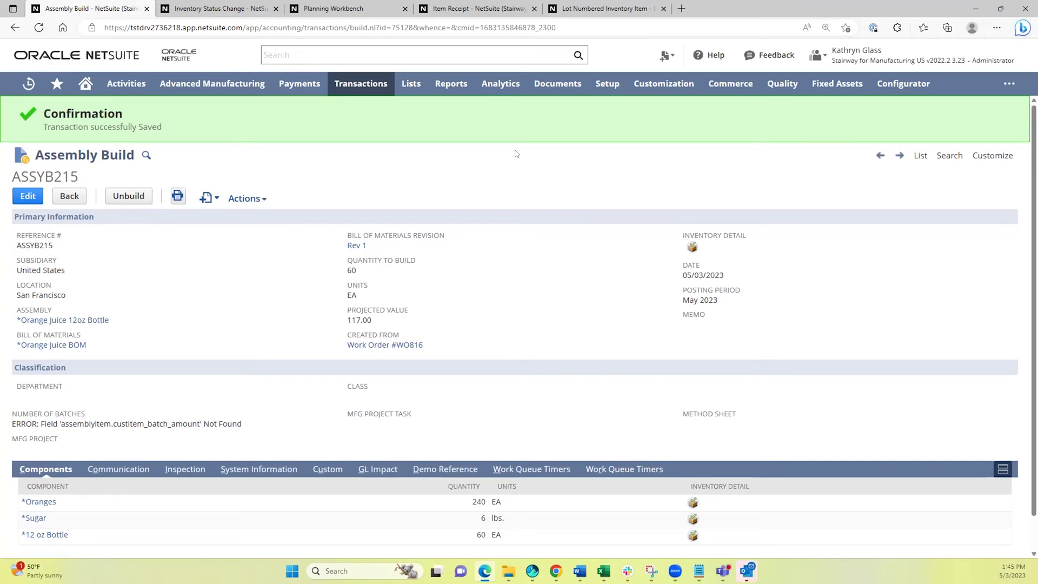
Open Quality Data Collection in a new tab and select the ASSYB215 Orange Juice inspection.
mouse_move(782, 86)
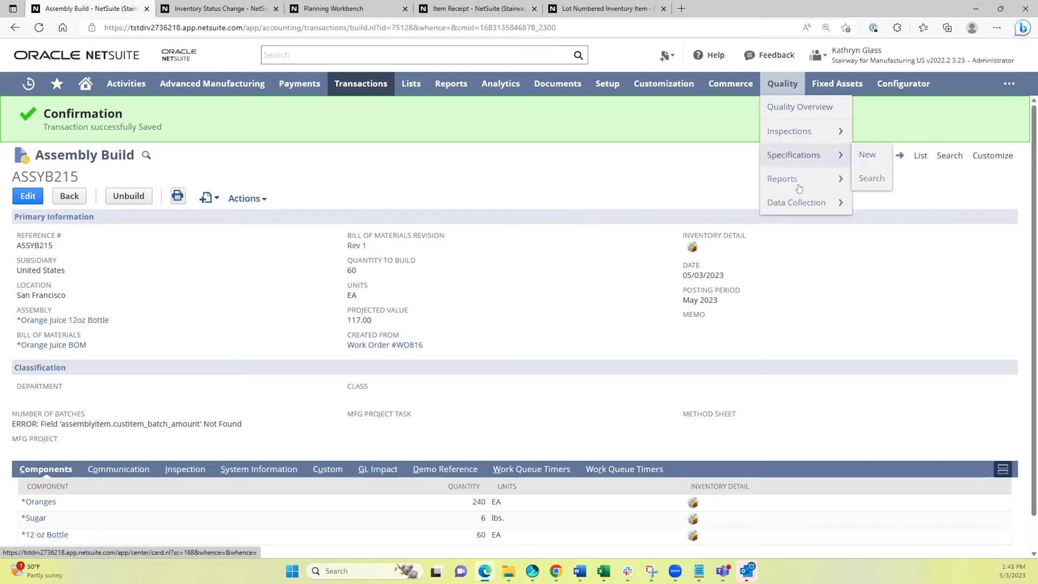
mouse_move(810, 203)
right_click(870, 226)
left_click(897, 232)
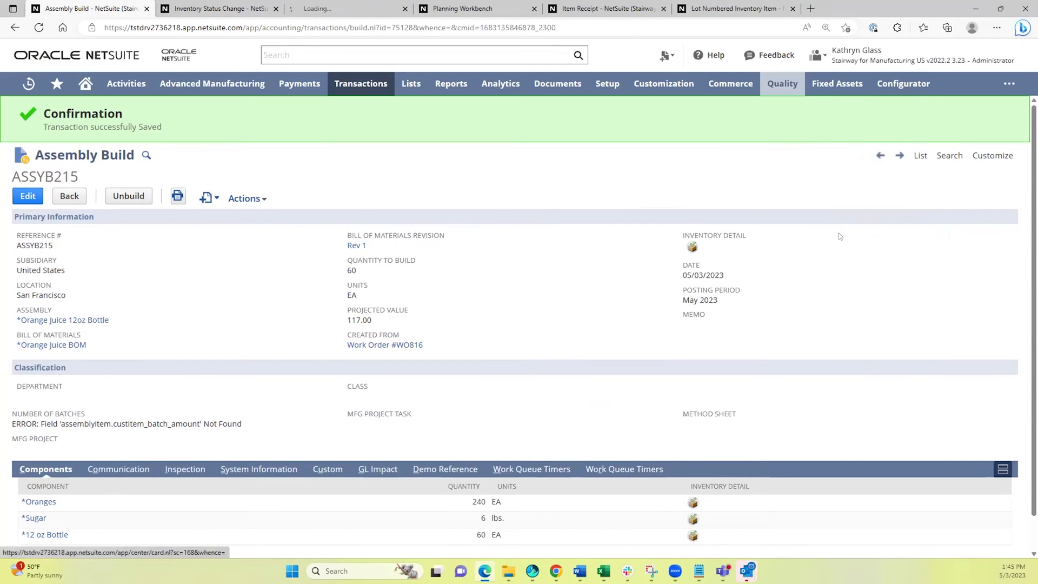
left_click(341, 7)
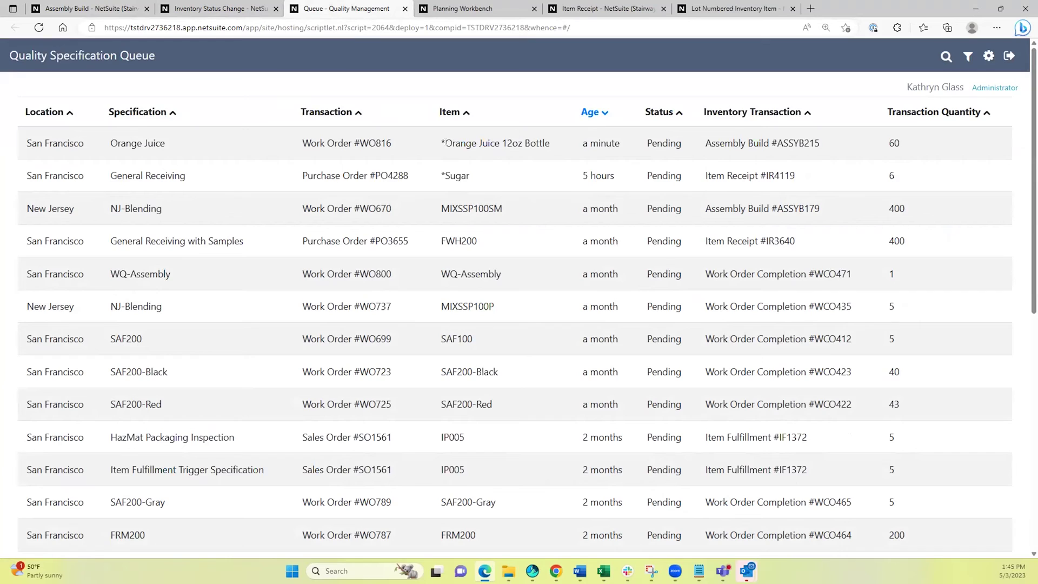
left_click(438, 143)
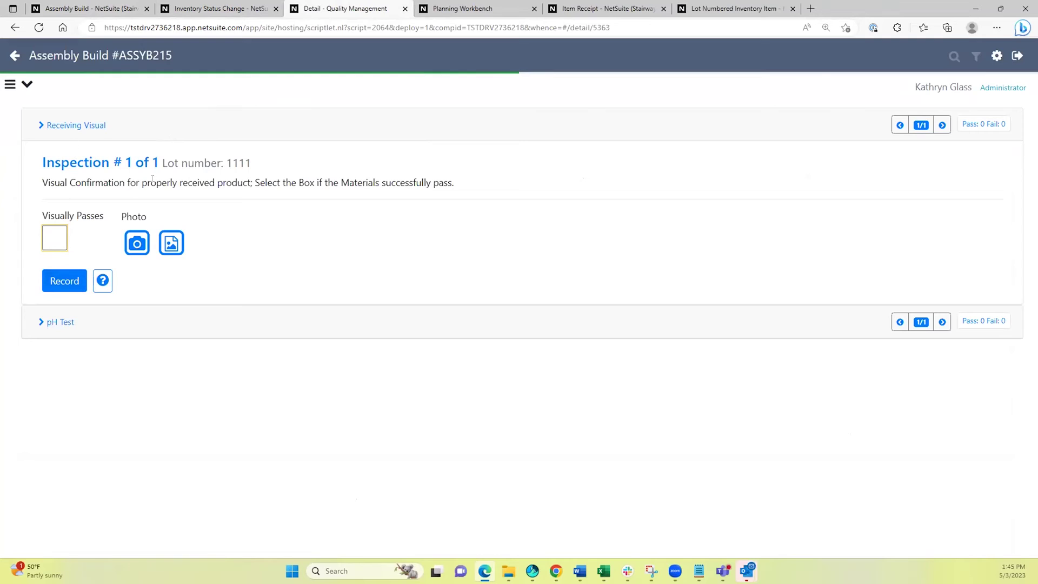
Mark lot 1111 as visually passing, attach the Oranges photo, and record the result.
left_click(55, 234)
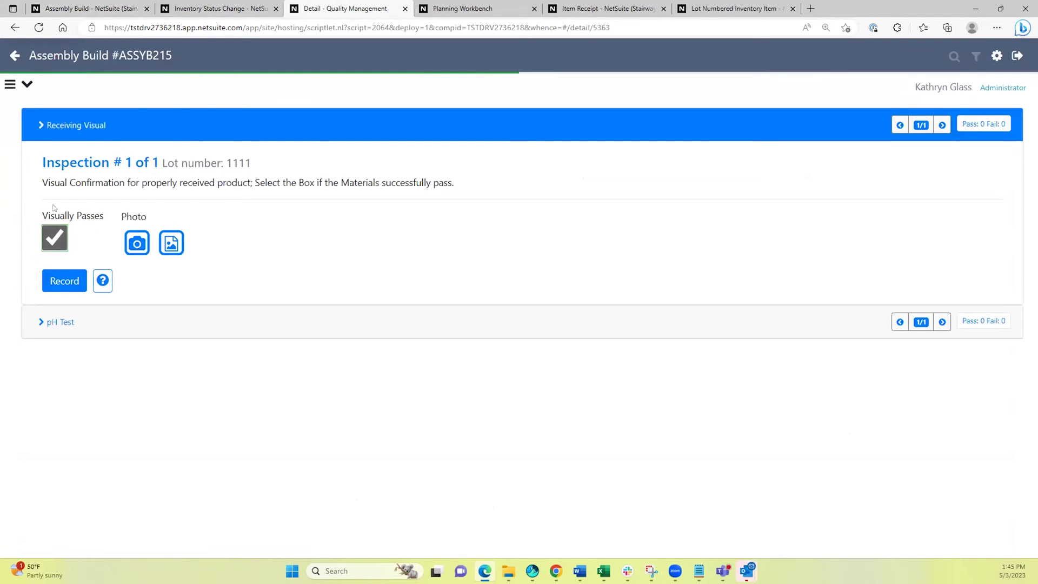
left_click(176, 245)
double_click(131, 112)
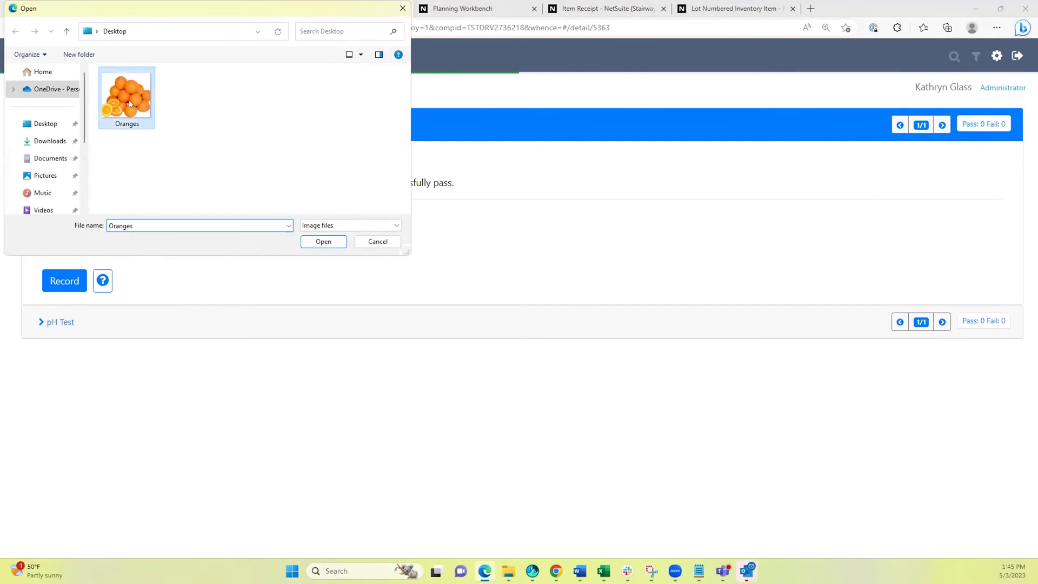
left_click(69, 394)
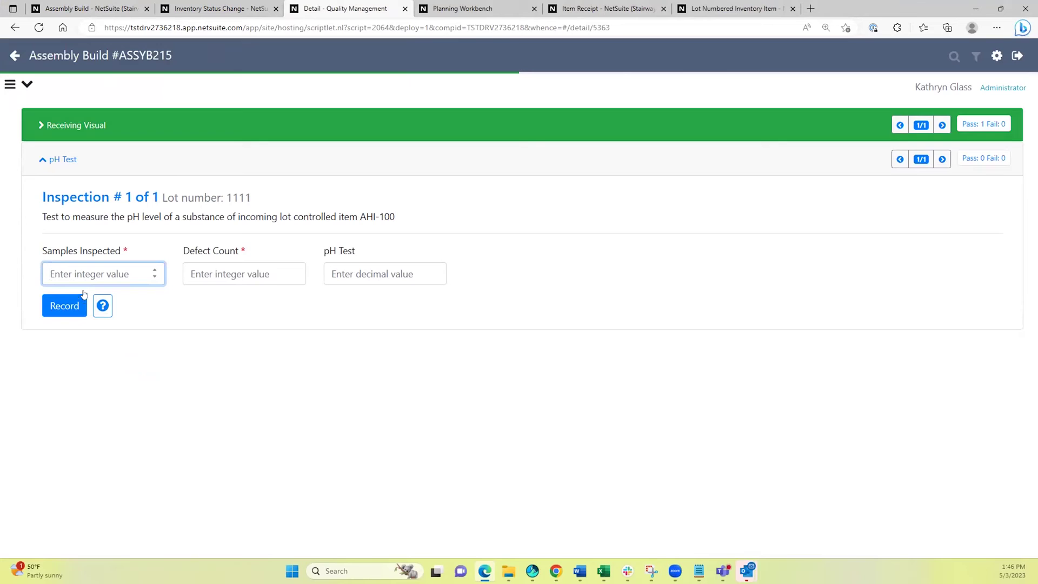
Enter the pH Test values: 1, defect count 0, and pH 3.5.
type("1")
left_click(248, 275)
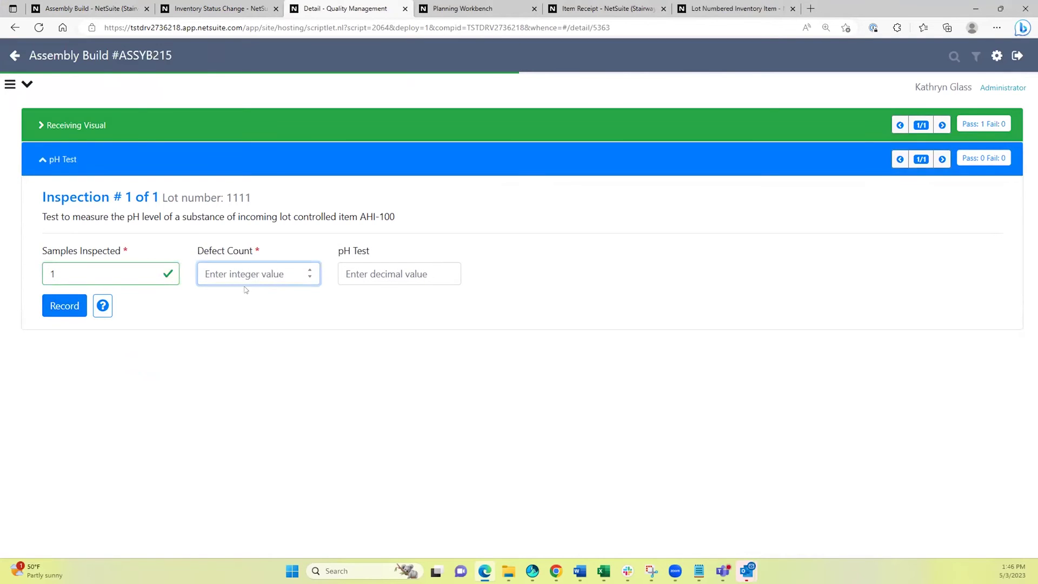
type("0")
key("Tab")
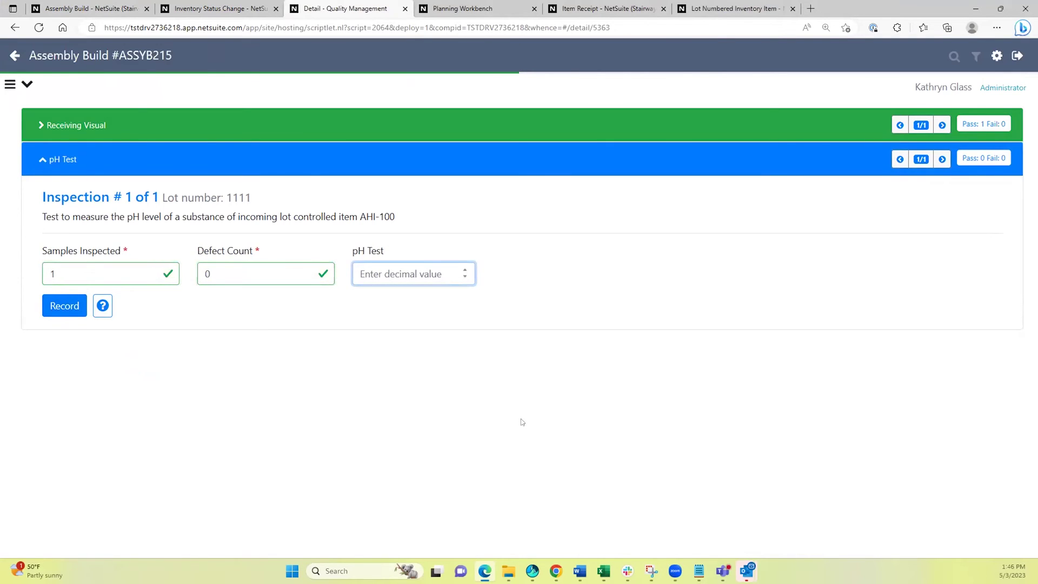
type("3")
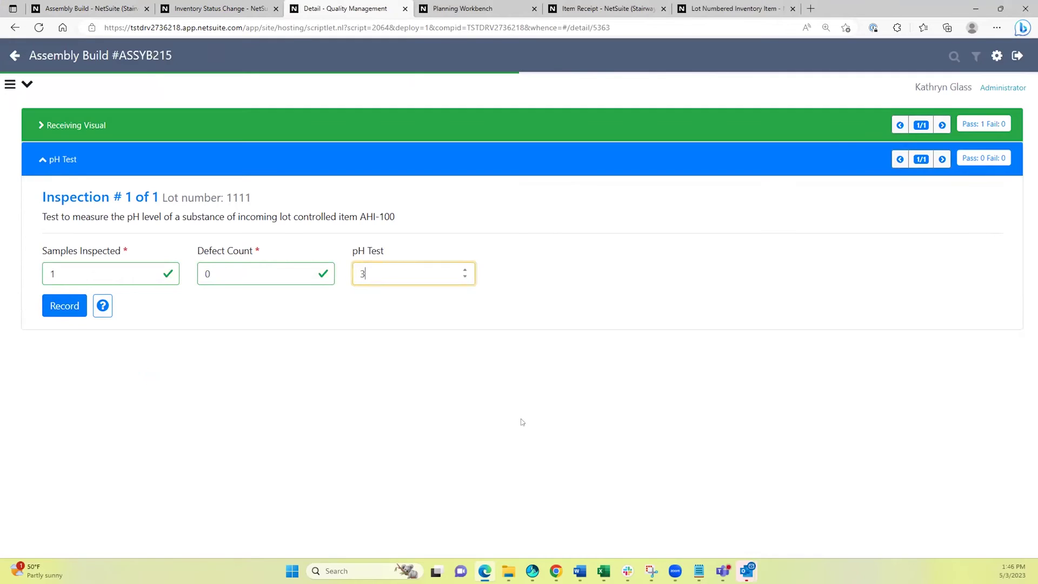
type(".1")
key("BackSpace")
type("5")
key("Tab")
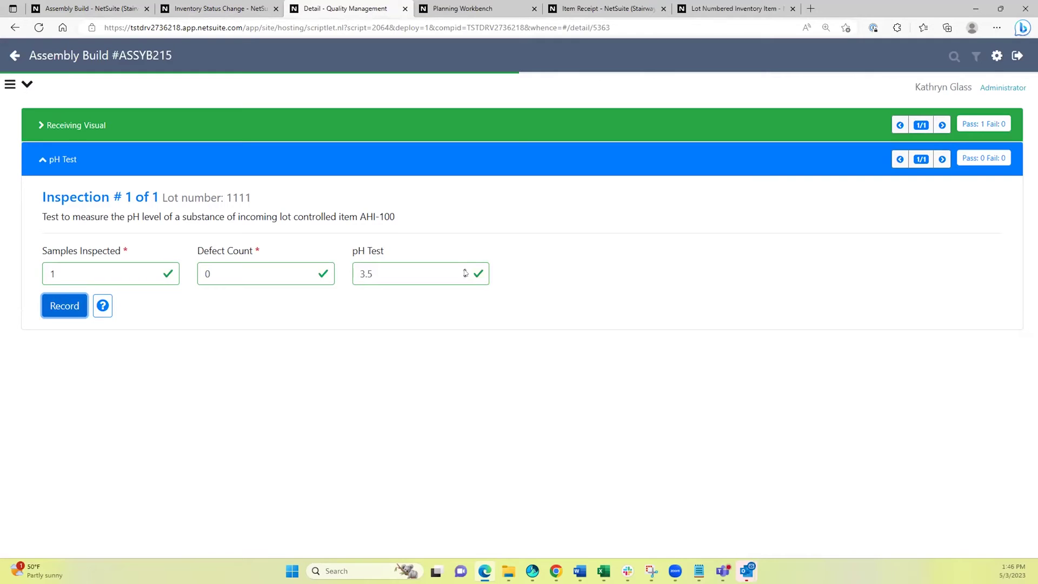
Check the pH Test validation limits in the field help.
left_click(102, 305)
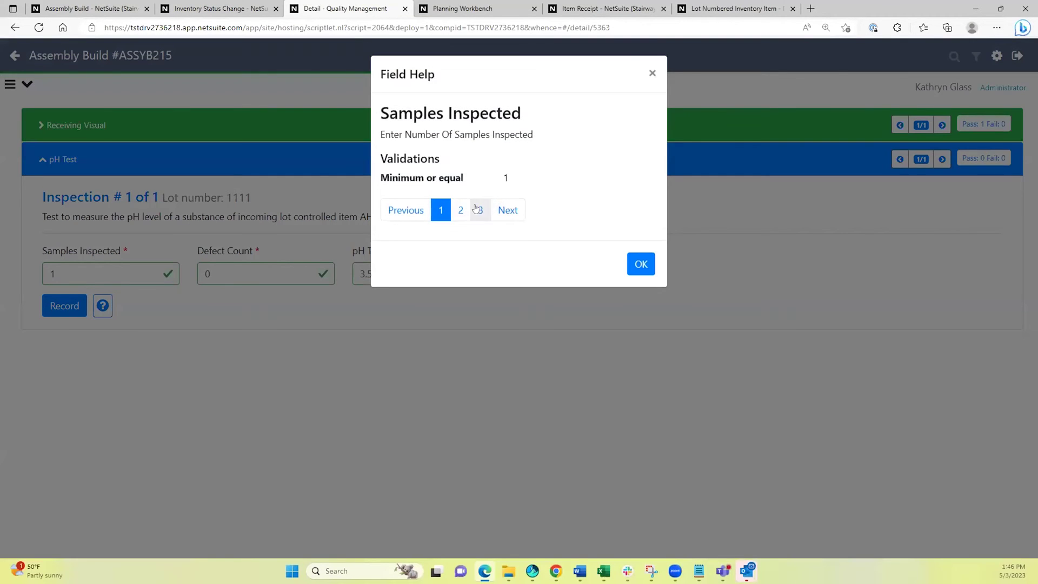
left_click(480, 210)
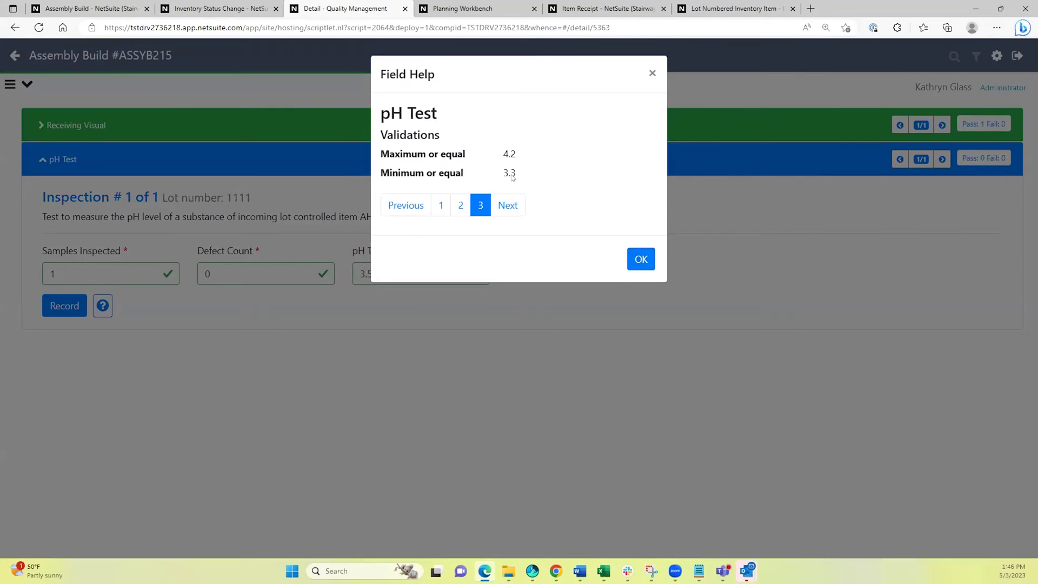
left_click(635, 260)
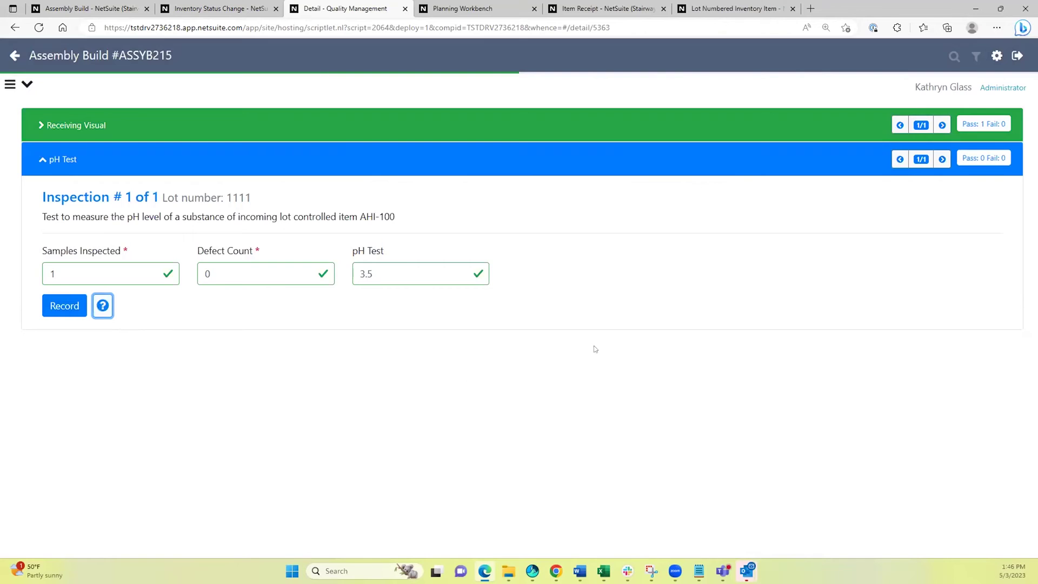
Record the pH results, finish lot 1111's inspection, and close the quality queue tab.
left_click(59, 306)
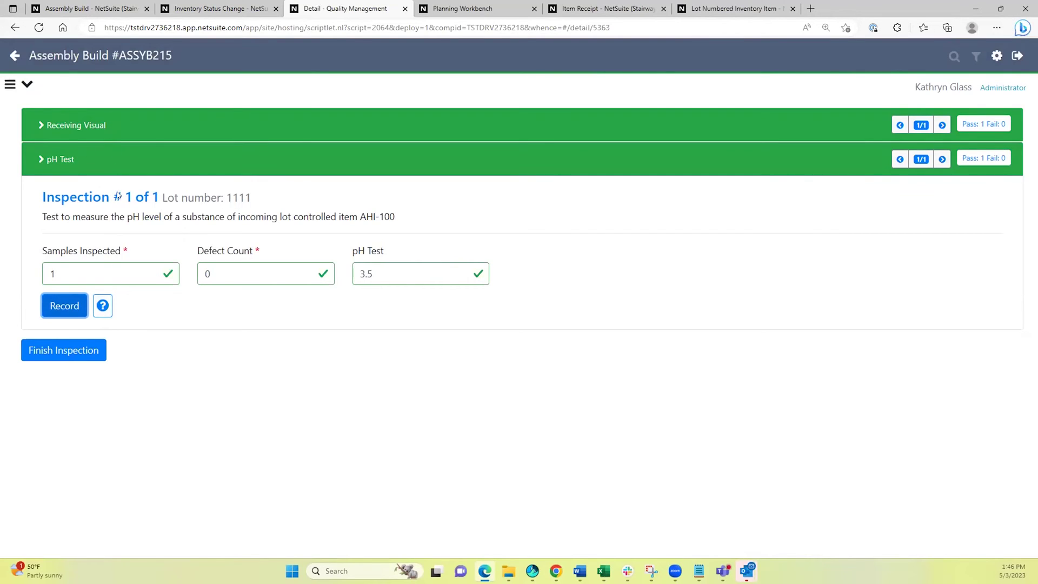
left_click(58, 349)
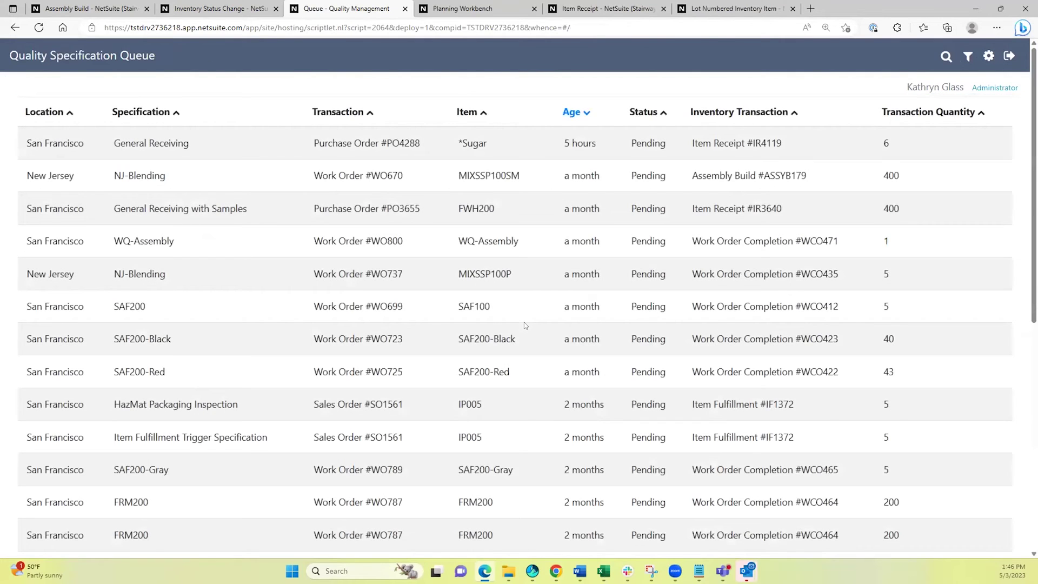
left_click(404, 9)
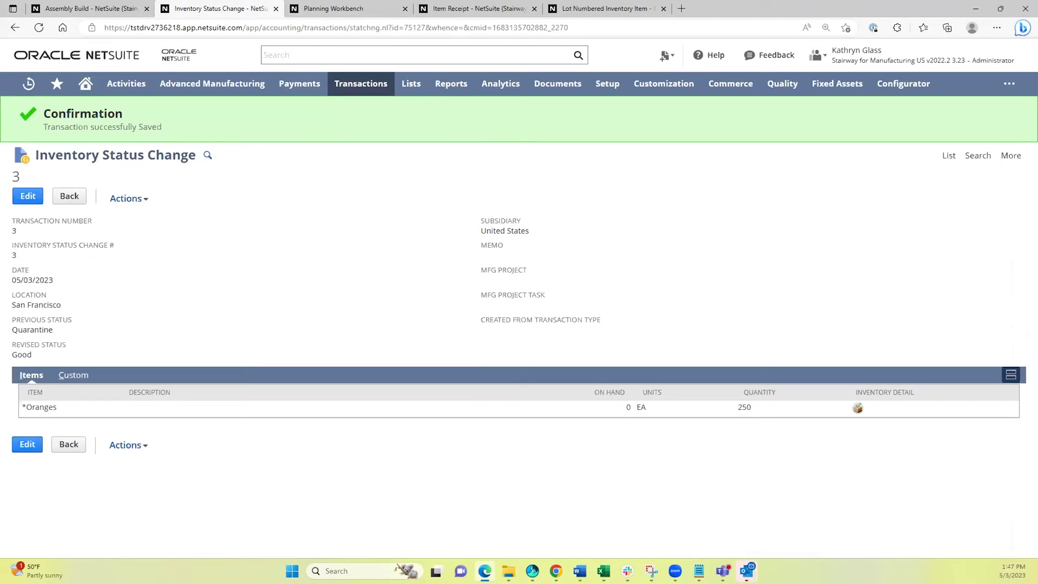
Find SO1812 via global search and review its Orange Juice 12oz Bottle item line.
left_click(379, 53)
type("so1812")
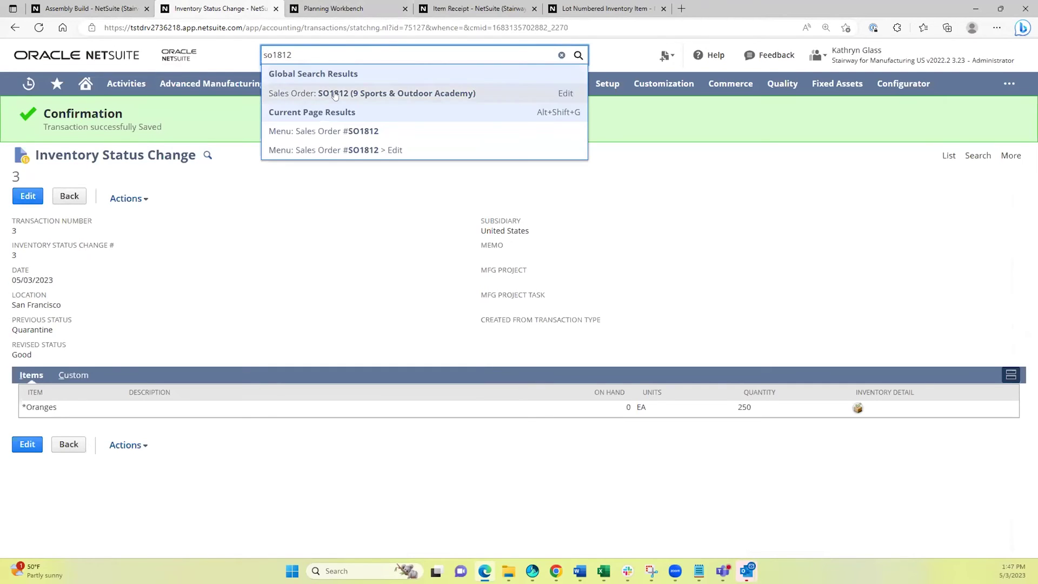
left_click(325, 93)
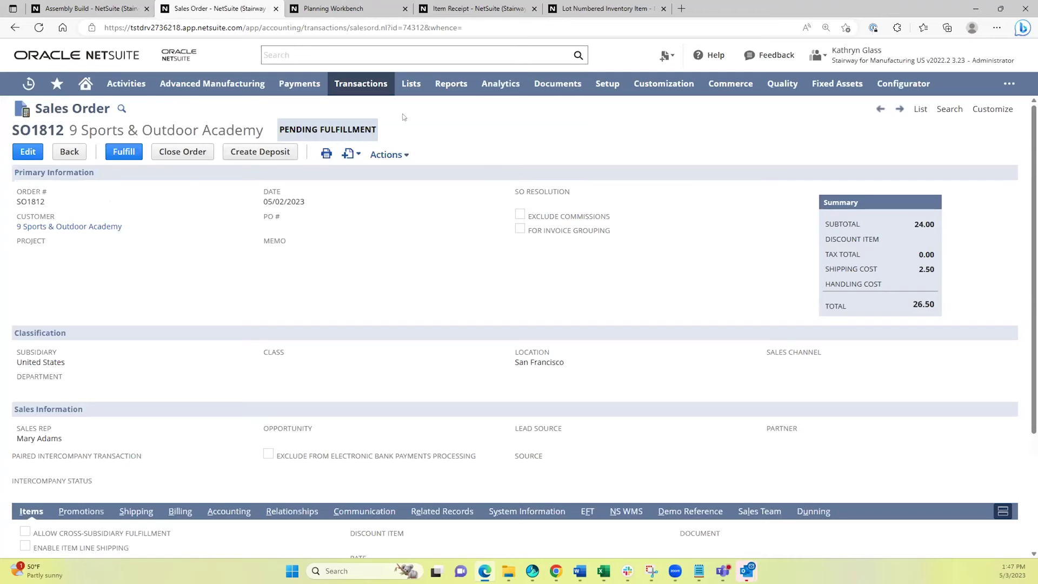
scroll(417, 247, "down", 3)
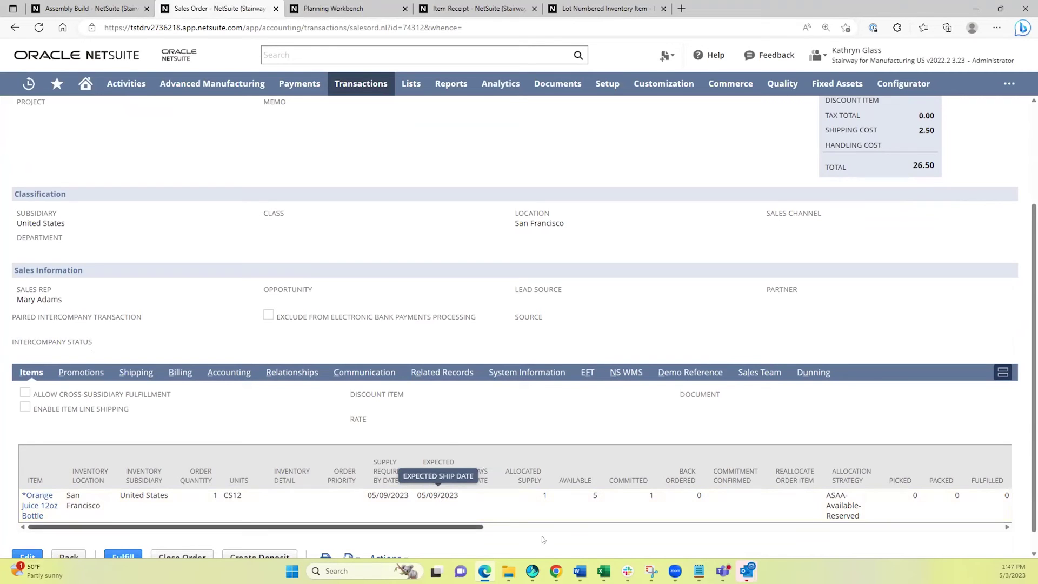
scroll(273, 392, "up", 3)
scroll(303, 395, "down", 3)
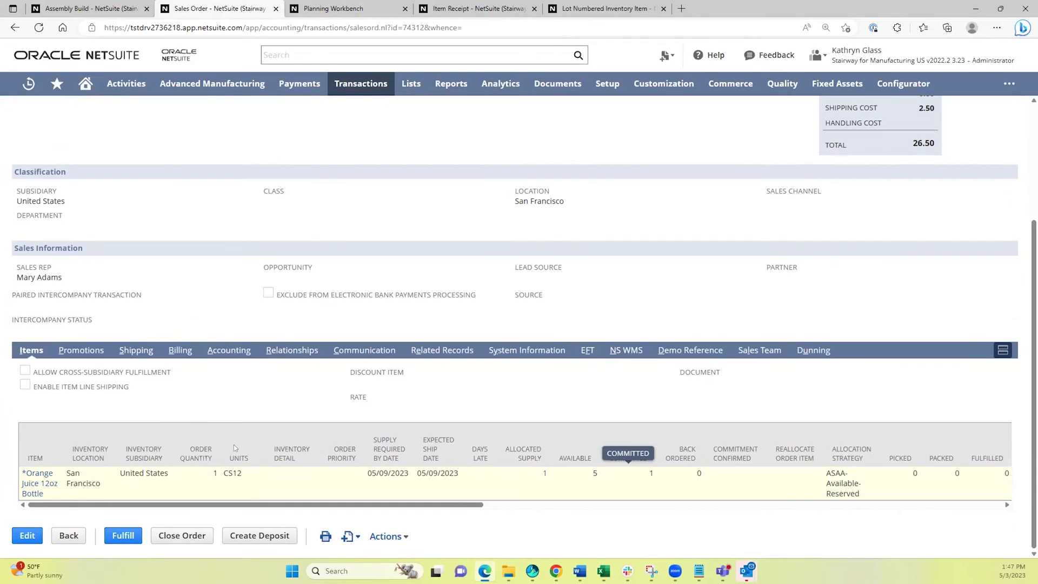
scroll(227, 447, "up", 3)
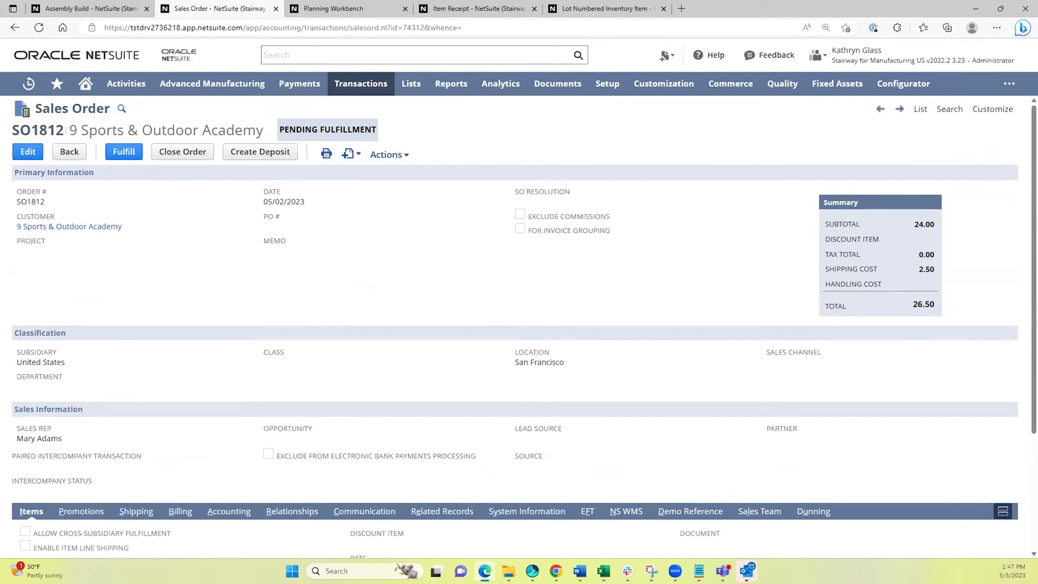
Start fulfilling SO1812 and pick lot 1111 in the orange juice line's inventory detail.
left_click(123, 152)
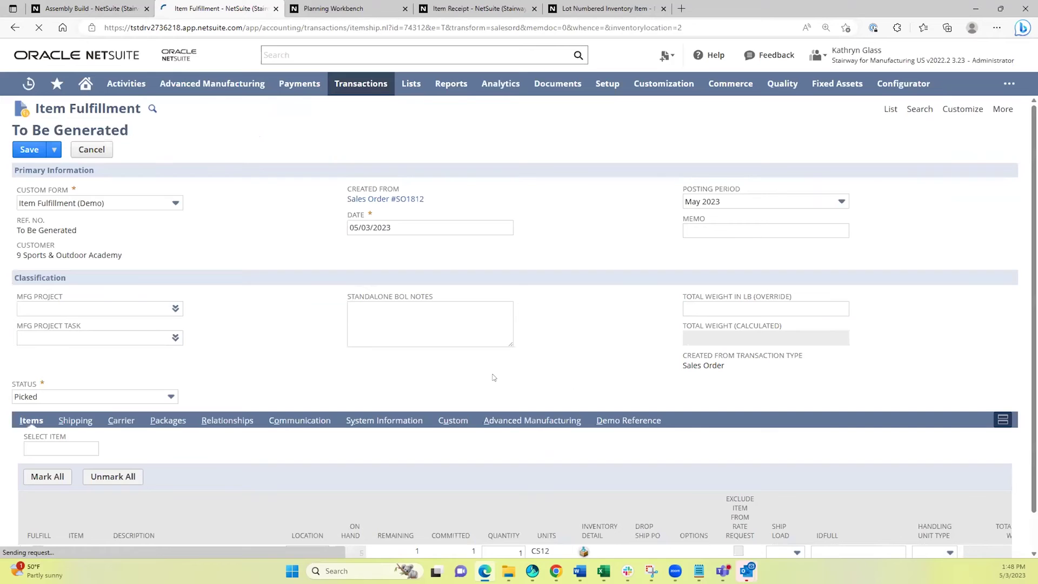
scroll(400, 356, "down", 2)
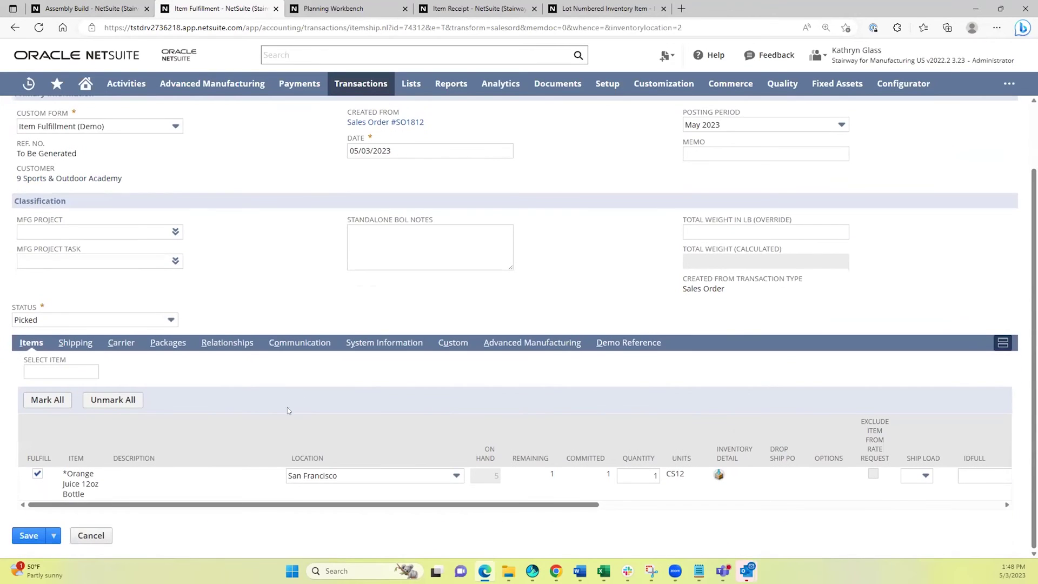
left_click(718, 475)
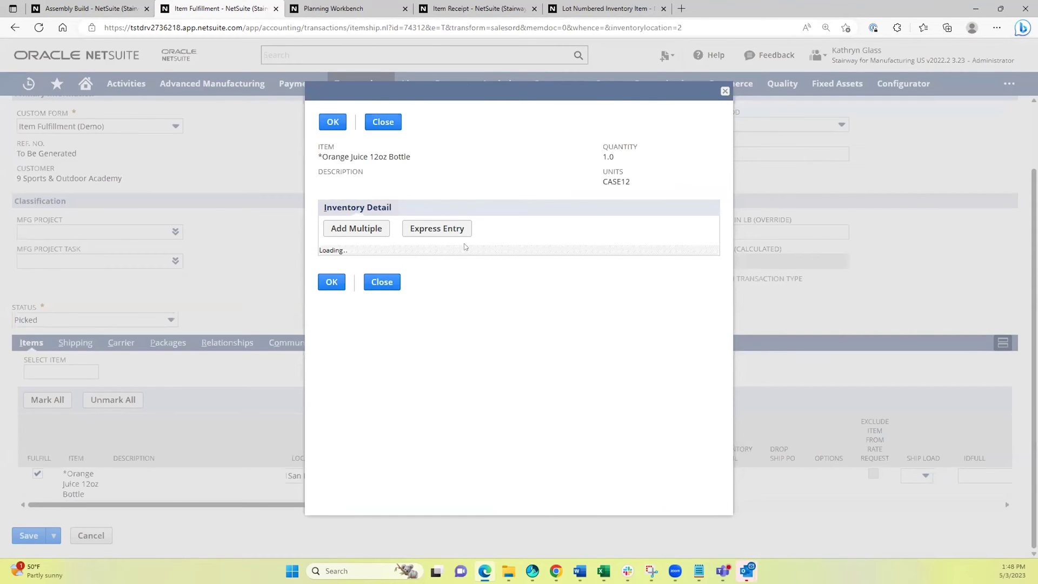
left_click(342, 285)
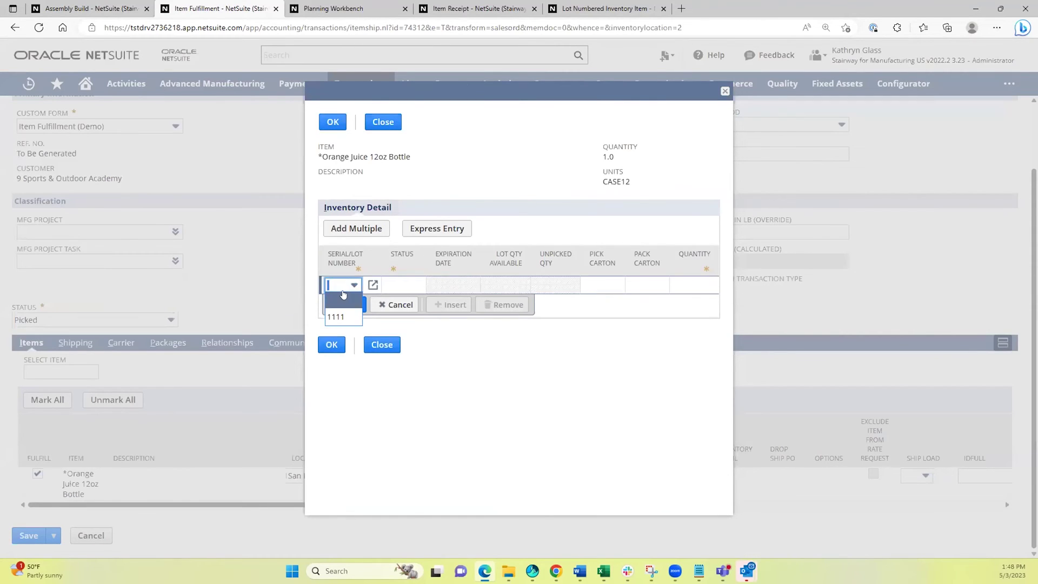
left_click(336, 317)
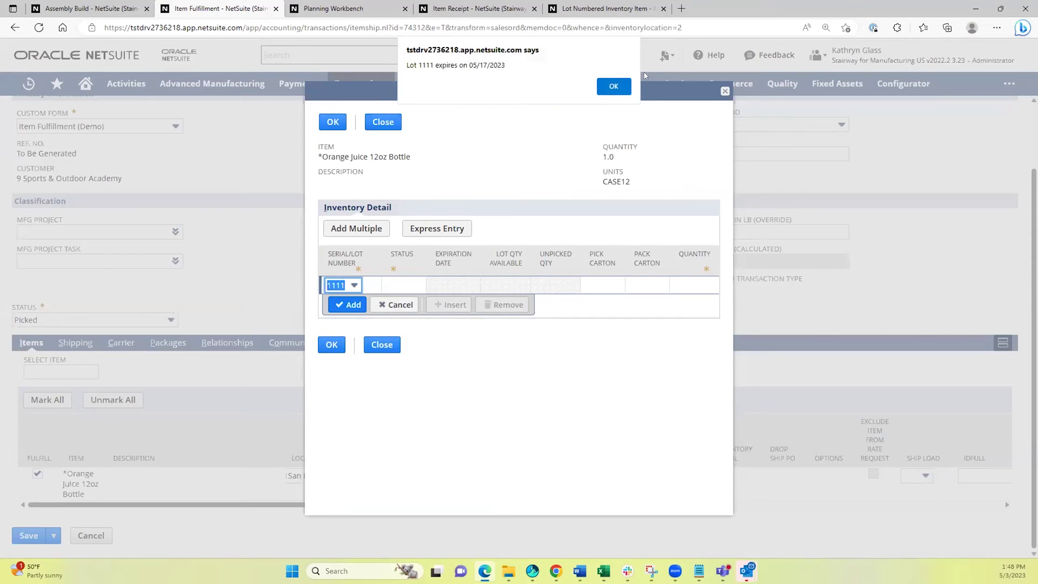
left_click(623, 85)
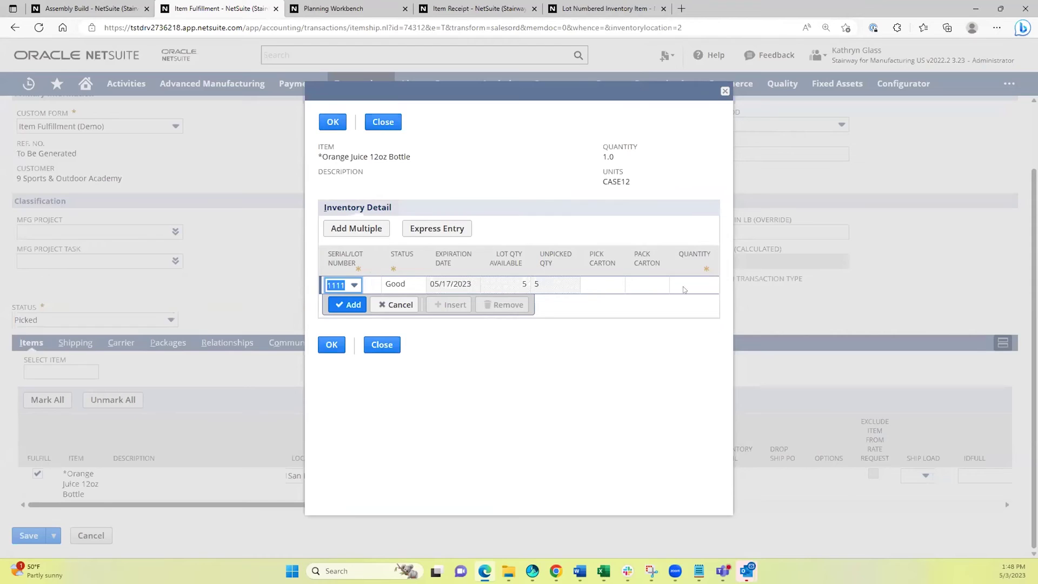
Assign quantity 1 from lot 1111 and save the fulfillment as IF1528.
left_click(701, 282)
type("1")
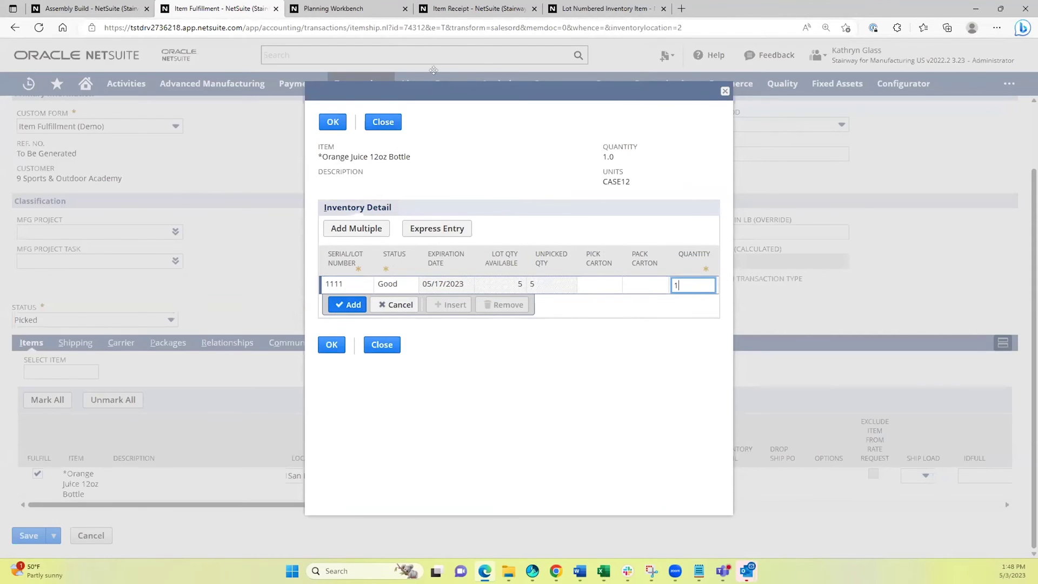
left_click(346, 305)
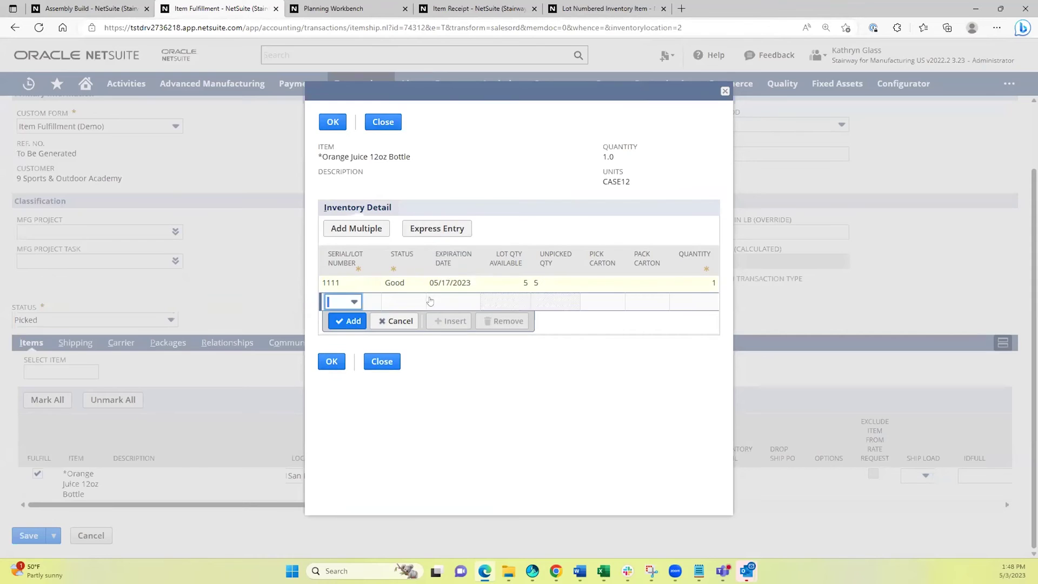
left_click(331, 122)
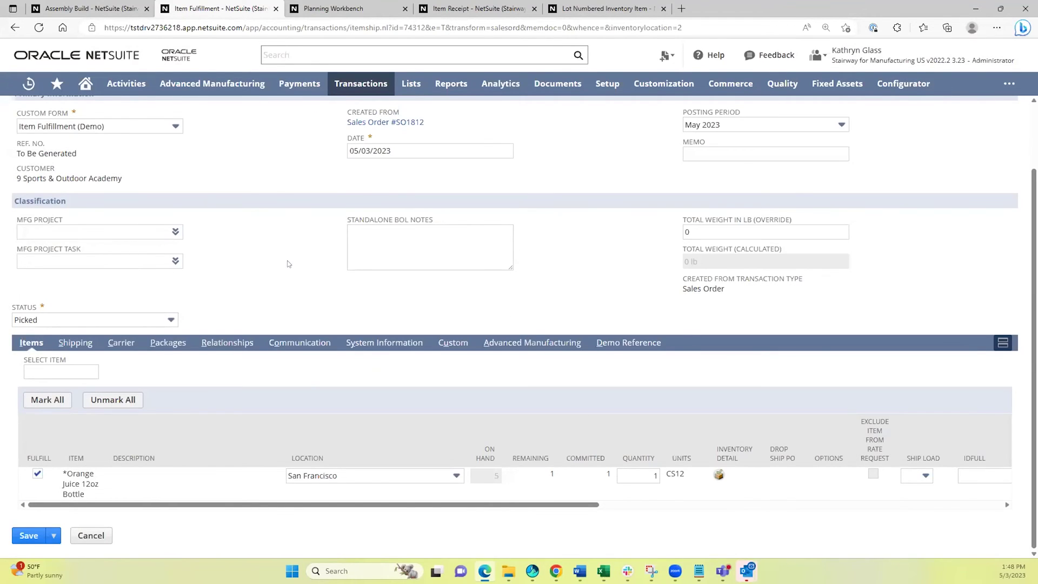
scroll(288, 264, "up", 2)
left_click(30, 150)
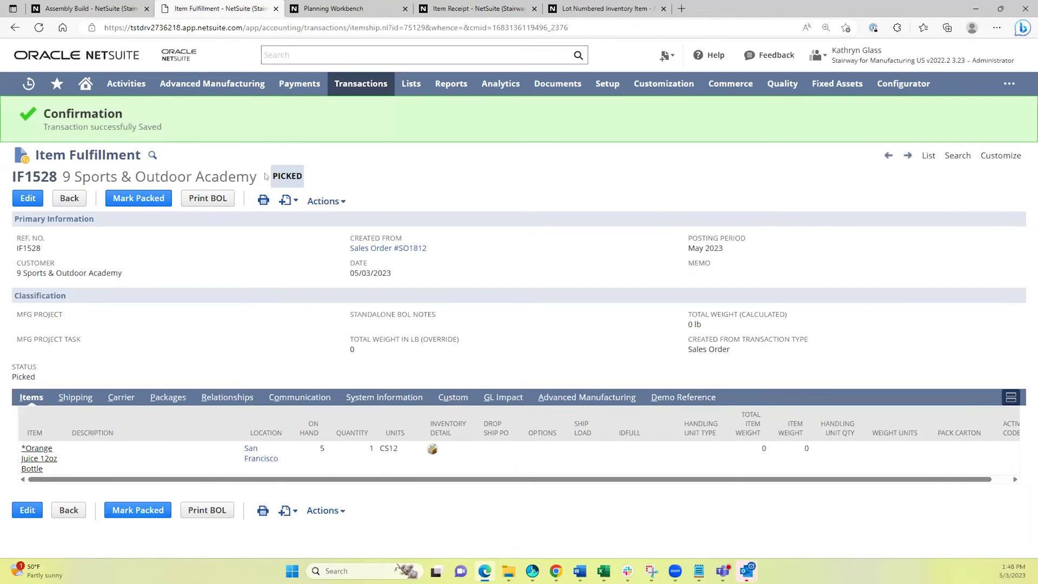
mouse_move(84, 88)
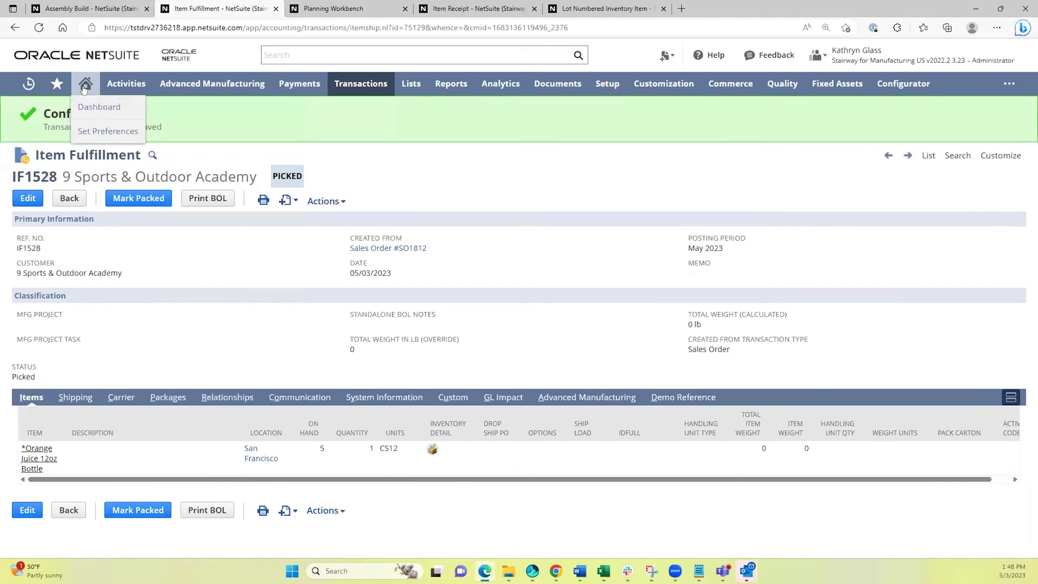
left_click(93, 107, "ctrl")
key("ctrl+Tab")
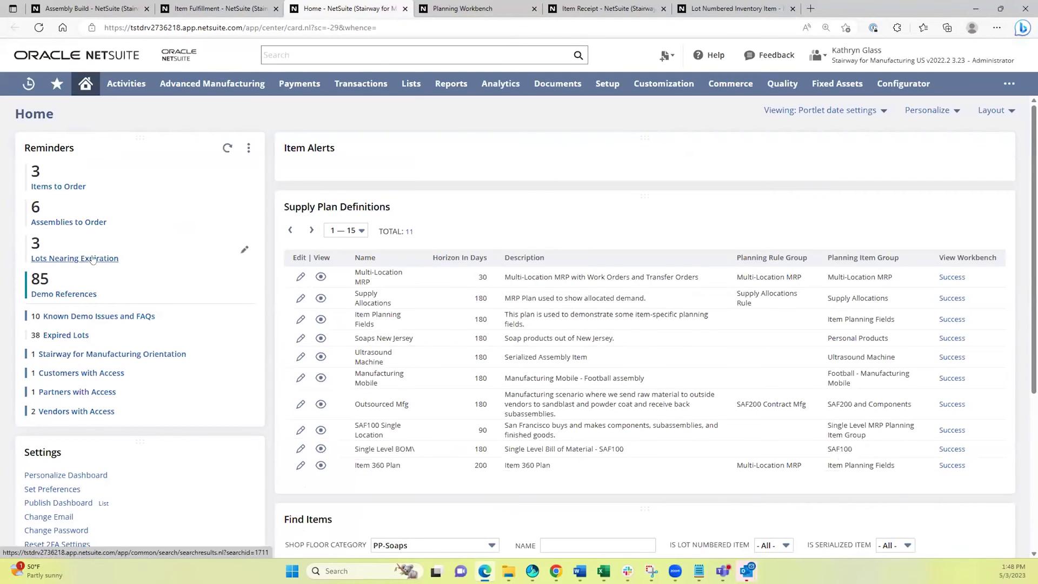
left_click(66, 258)
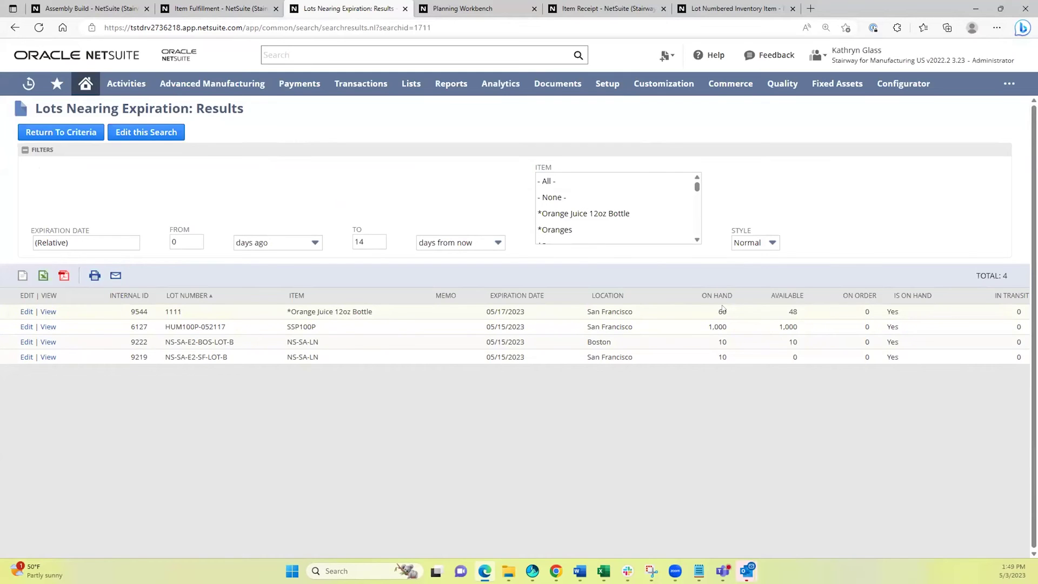
Mark IF1528 packed, then shipped, and review its $23.40 Cost of Goods Sold GL postings.
left_click(404, 10)
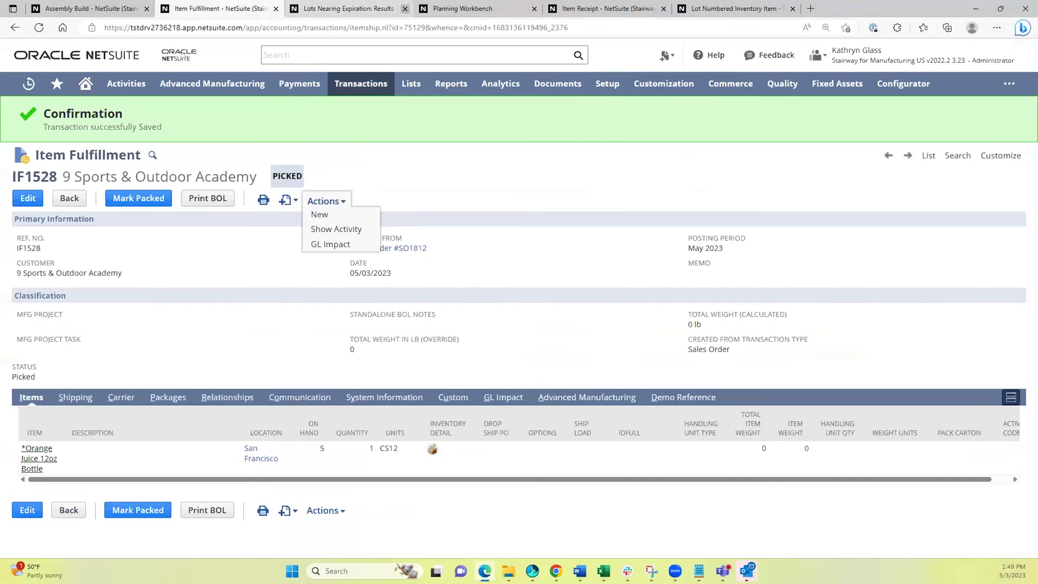
mouse_move(212, 85)
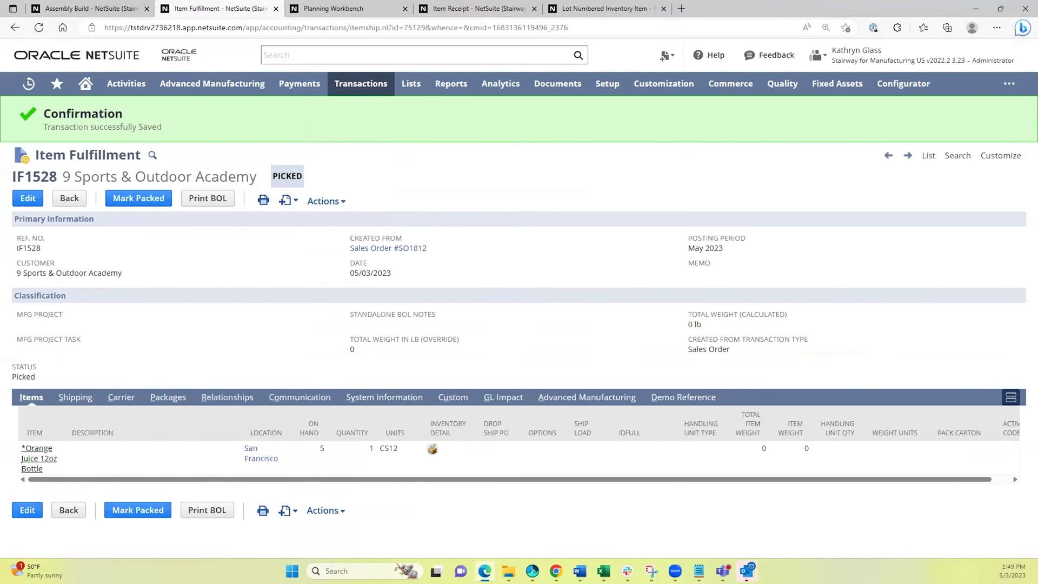
left_click(133, 200)
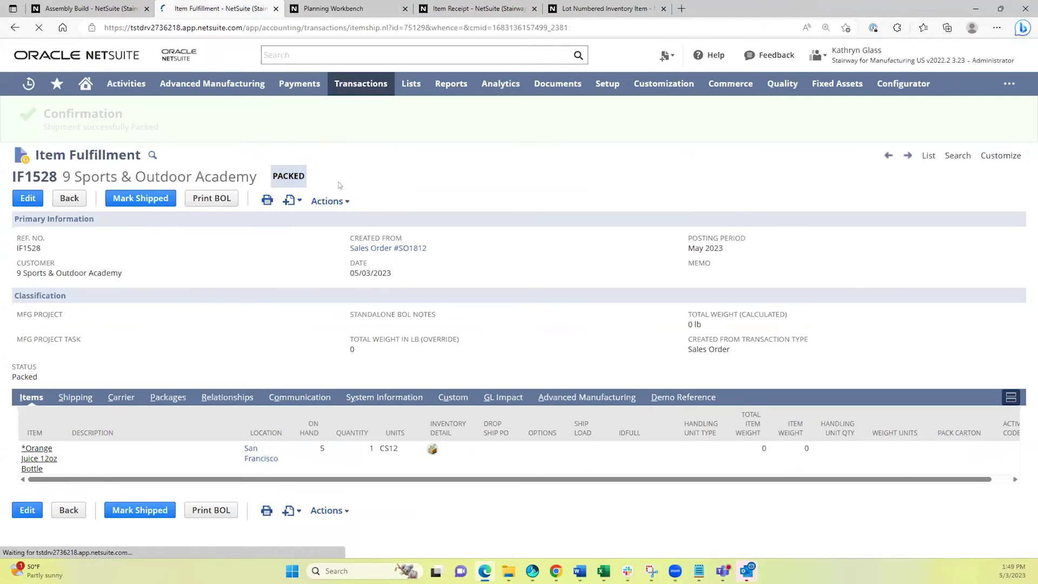
left_click(135, 199)
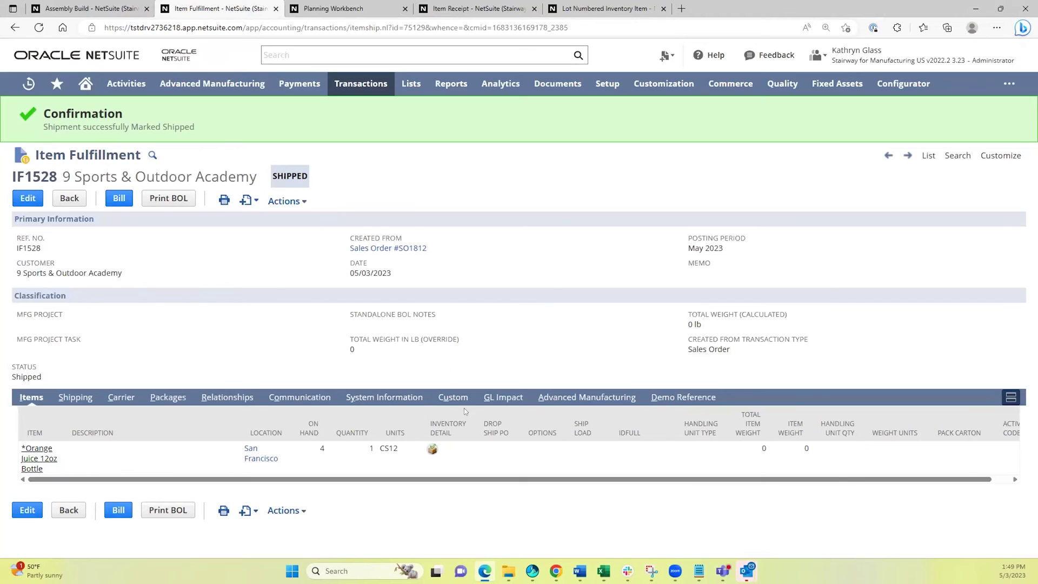
left_click(504, 398)
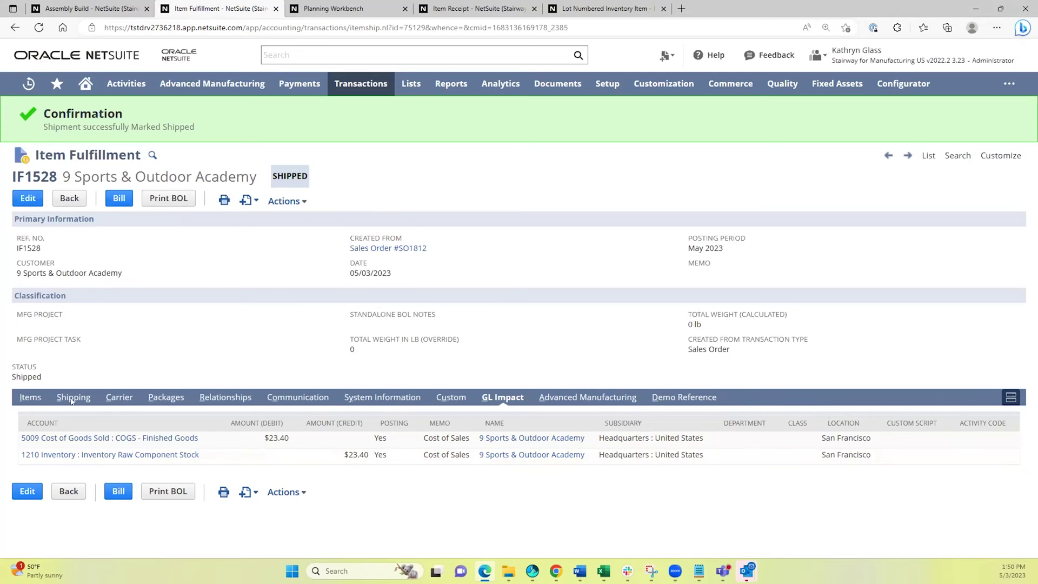
Show IF1528's Items subtab with the shipped CS12 Orange Juice 12oz Bottle line.
left_click(20, 397)
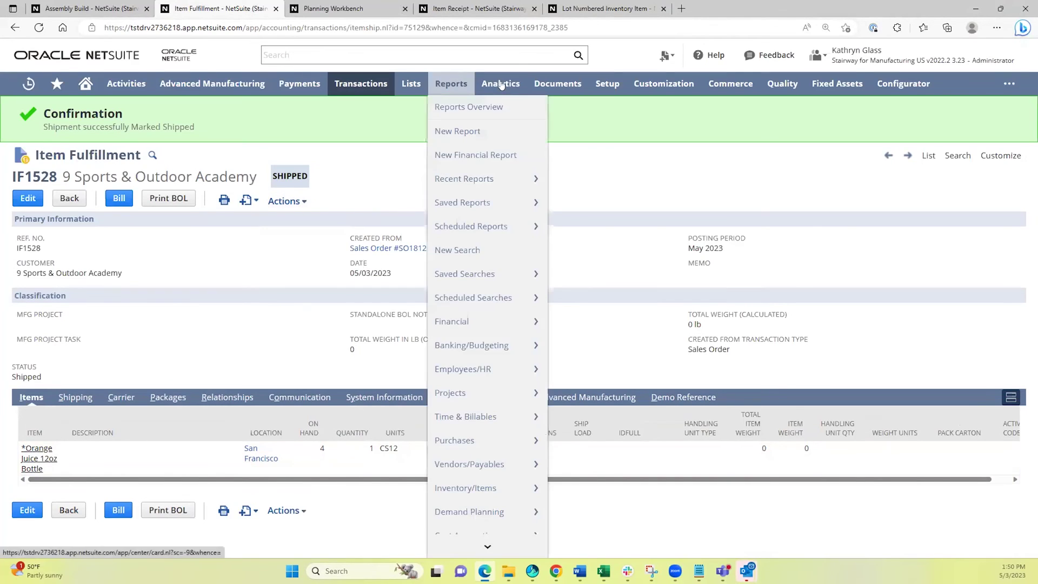
Open the File Cabinet in a new tab and view IF1528.pdf from the QMS folder full screen.
mouse_move(557, 131)
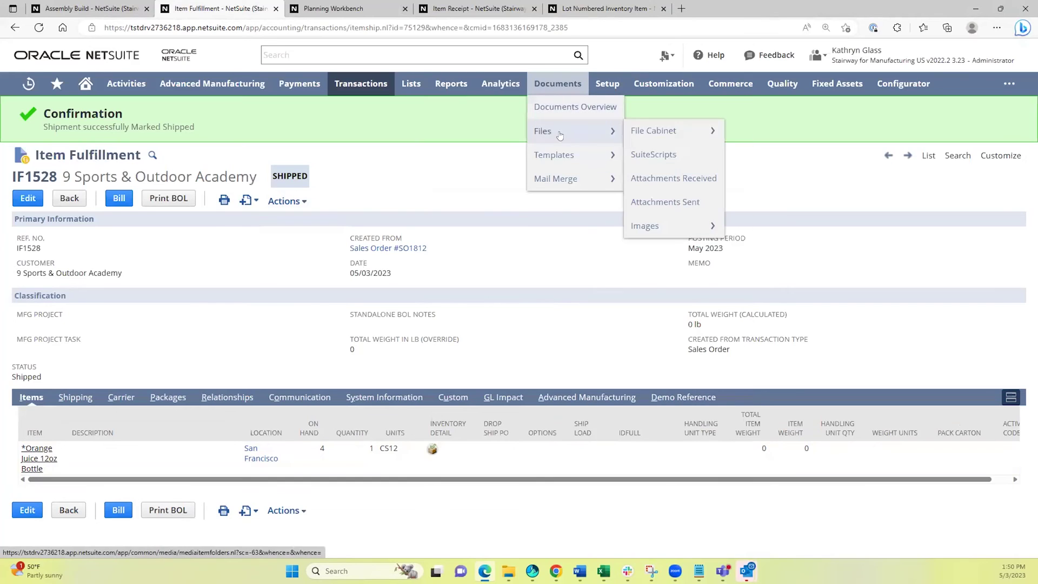
left_click(654, 131, "ctrl")
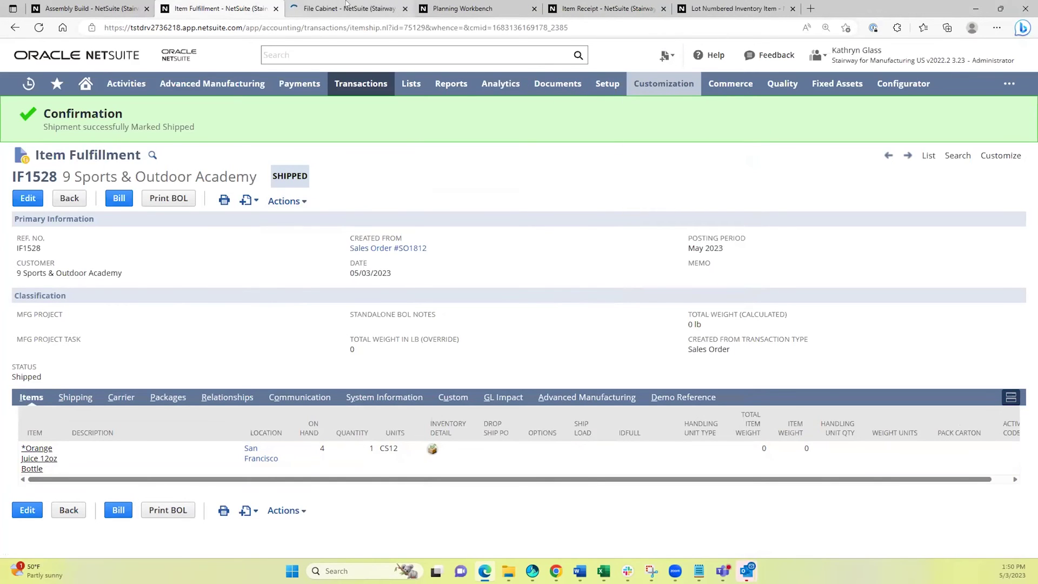
left_click(346, 4)
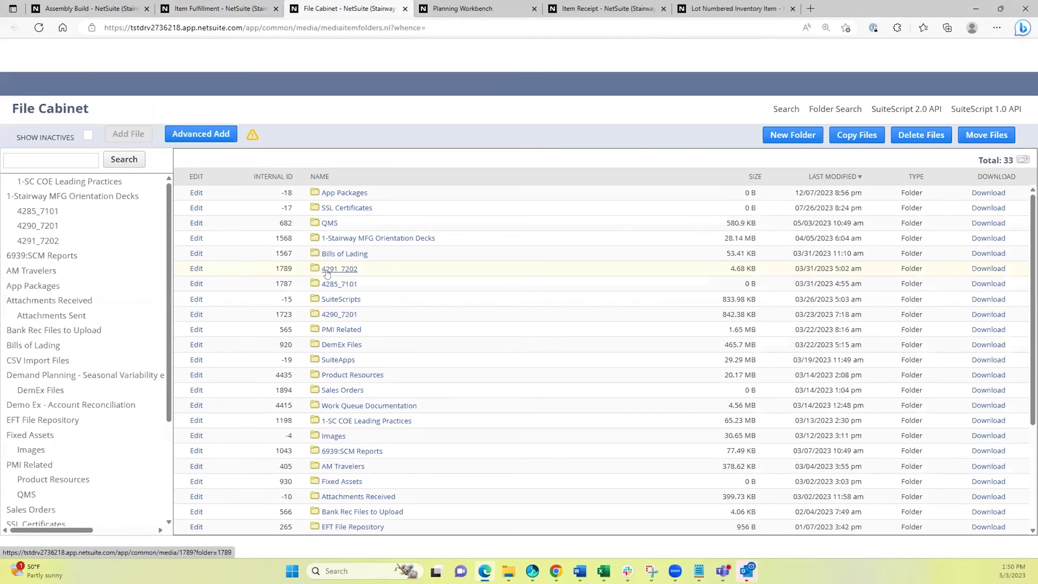
left_click(327, 224)
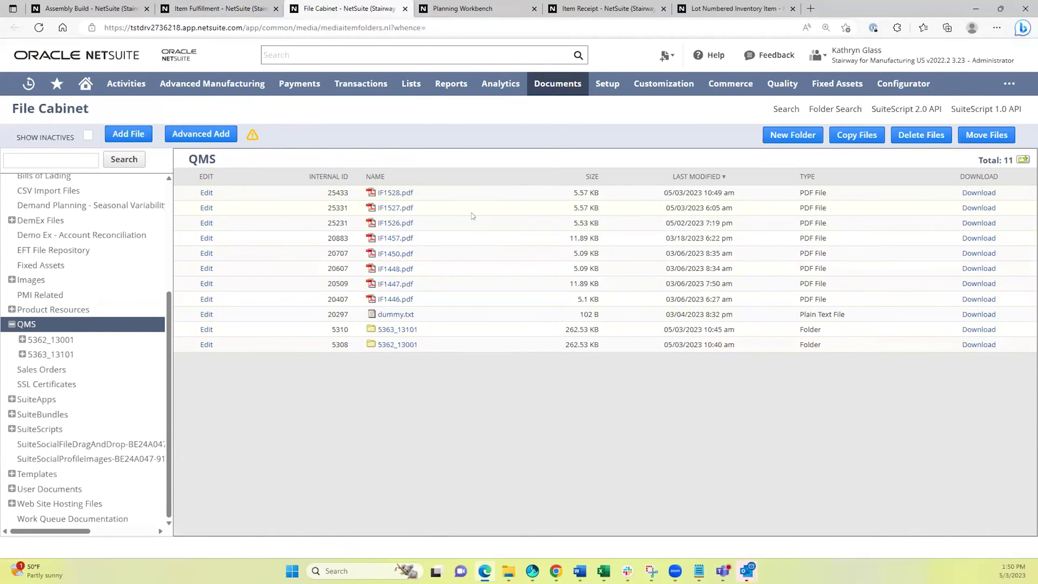
left_click(387, 194)
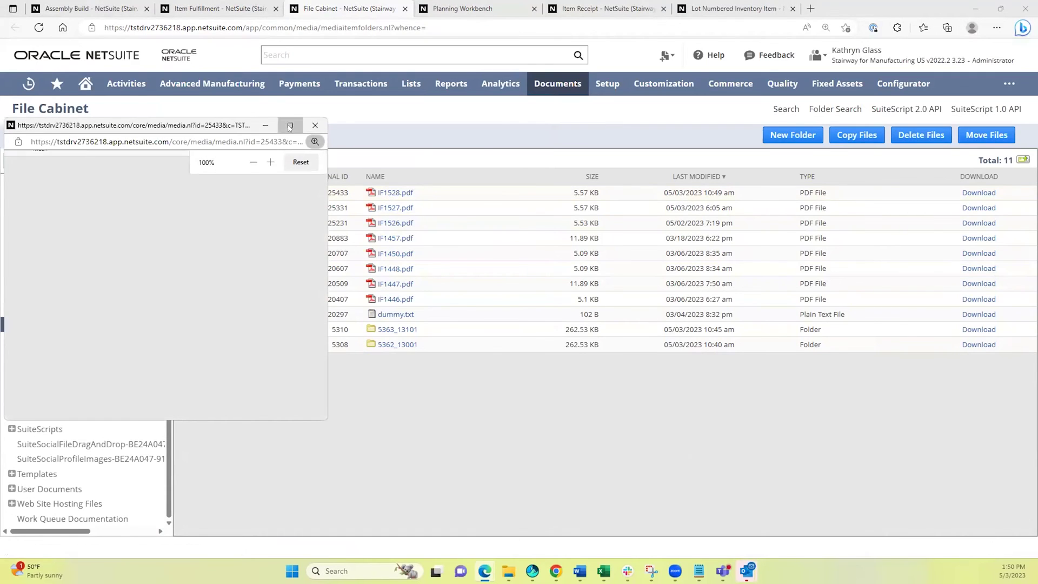
left_click(289, 125)
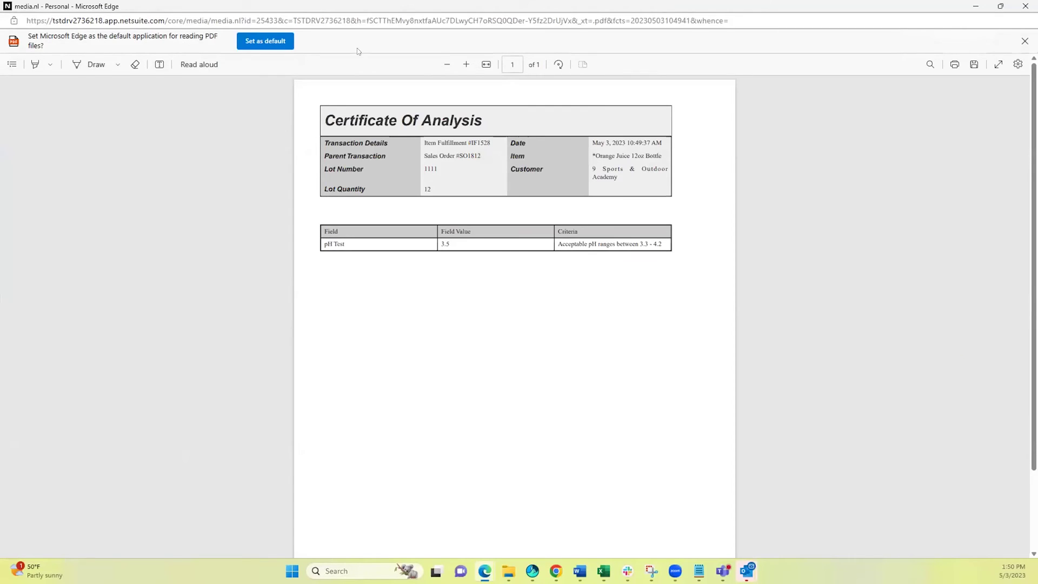
Zoom in twice and read the lot 1111 certificate showing pH 3.5, then close the PDF.
left_click(466, 64)
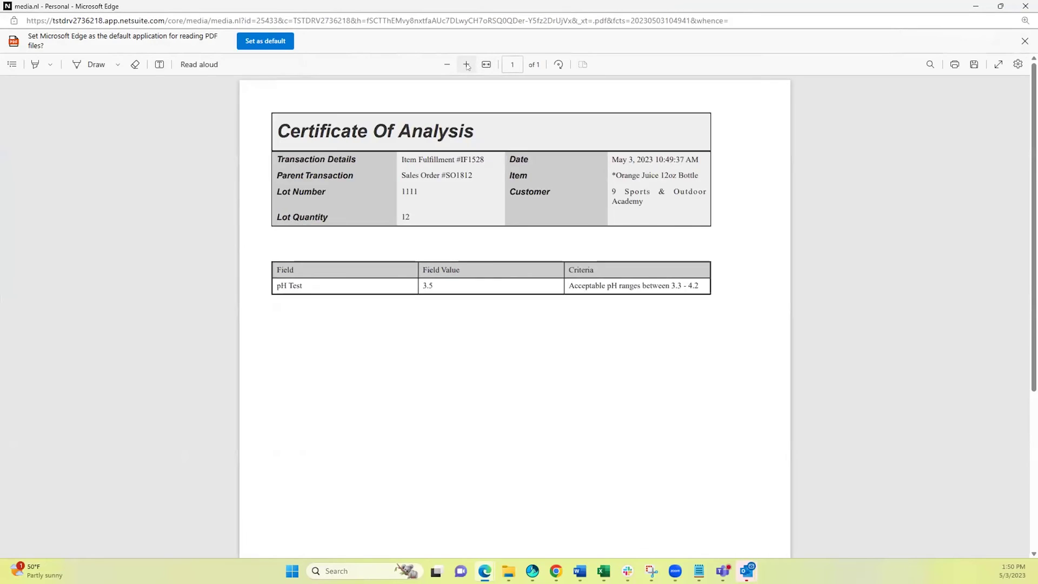
left_click(466, 65)
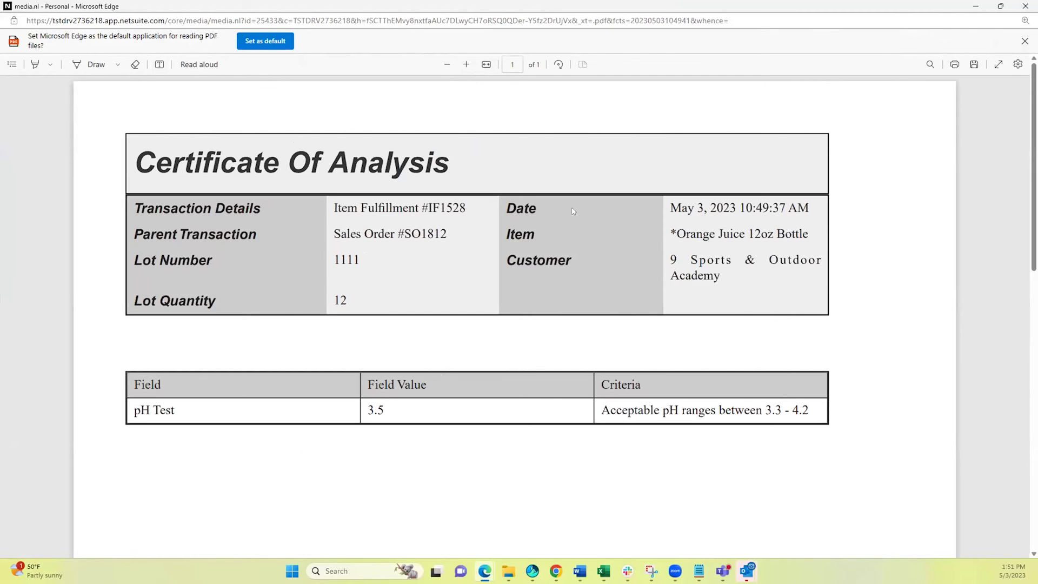
scroll(504, 374, "down", 10)
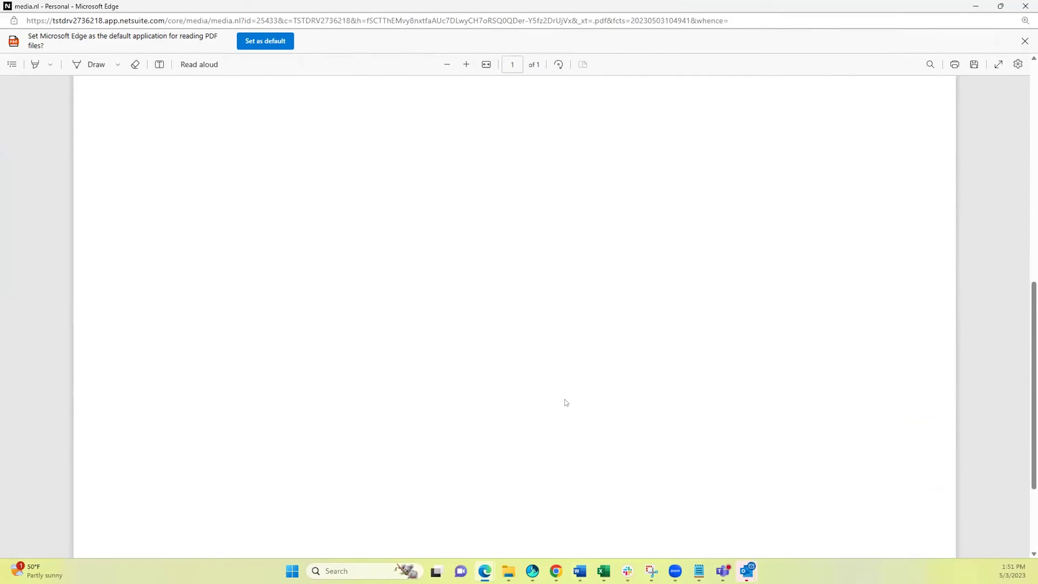
scroll(563, 403, "up", 10)
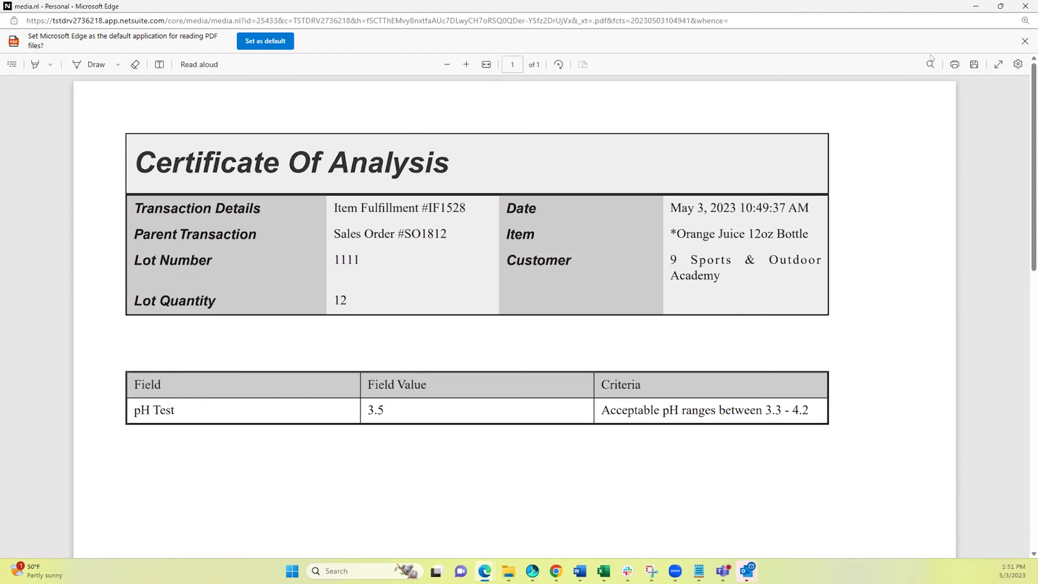
left_click(1026, 6)
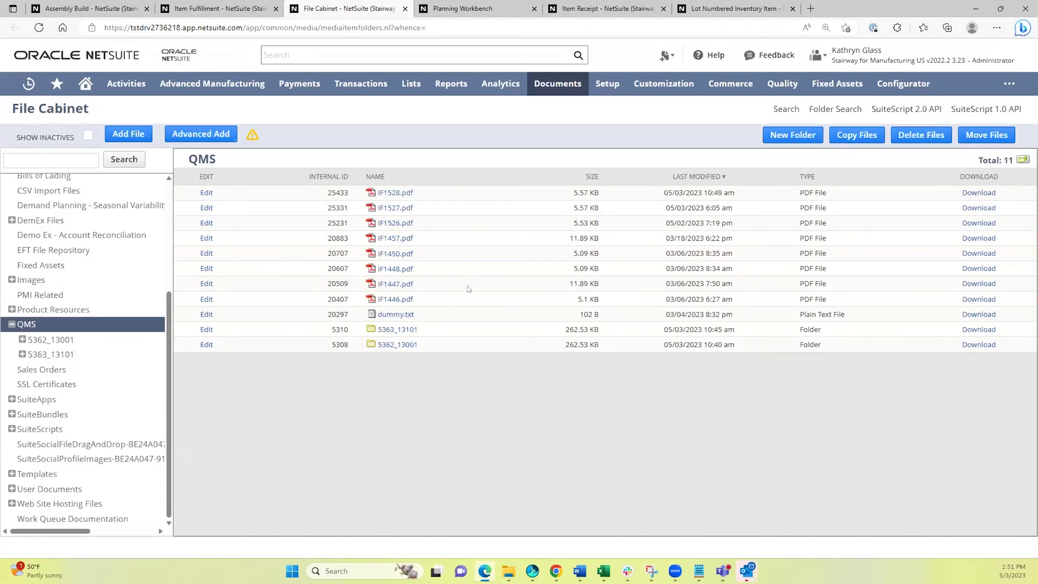
Open the Lot Trace report from Reports in a new tab and switch to it.
mouse_move(437, 83)
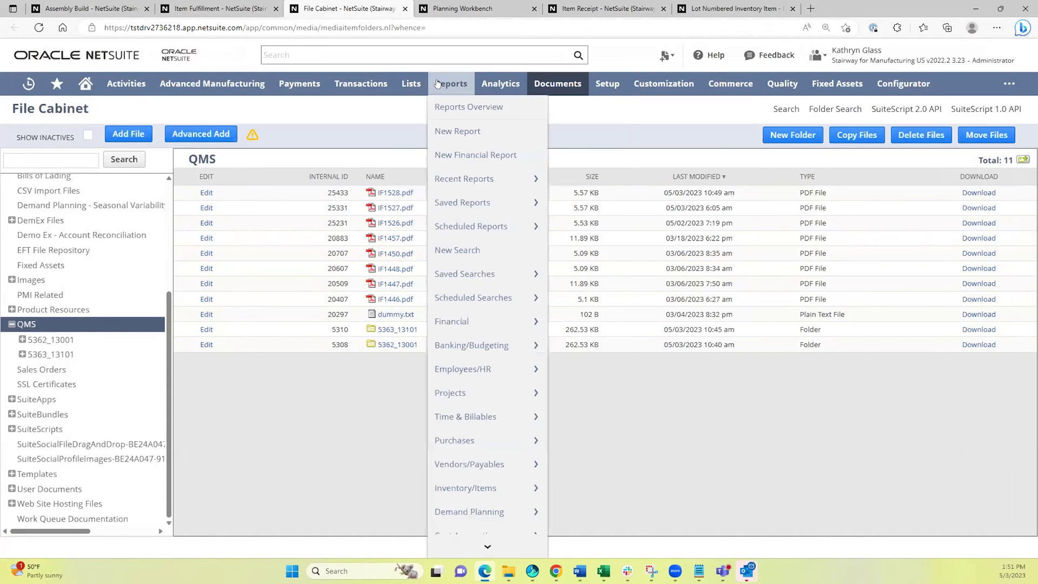
scroll(479, 389, "down", 5)
scroll(479, 389, "down", 4)
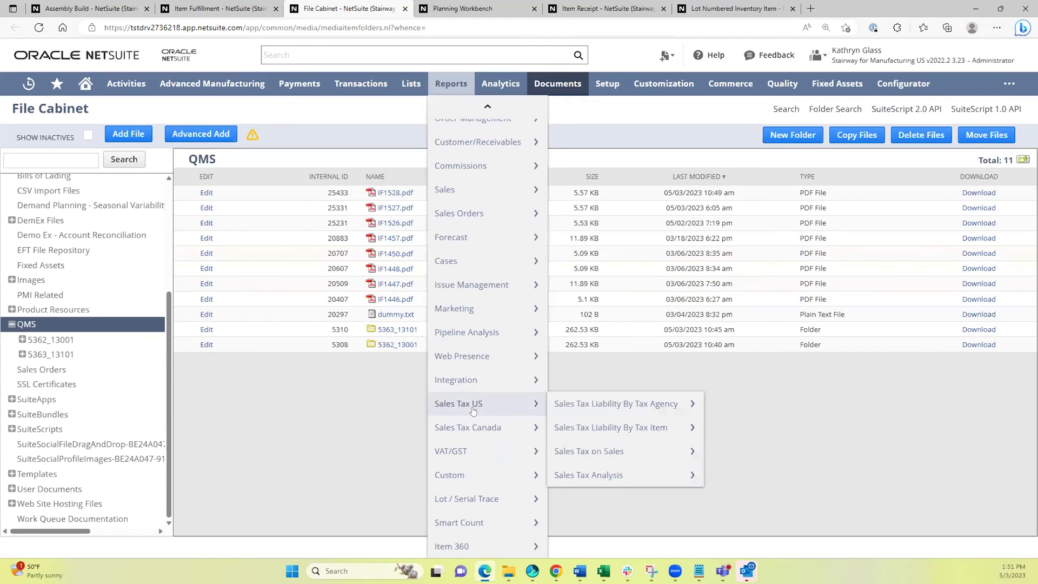
mouse_move(478, 497)
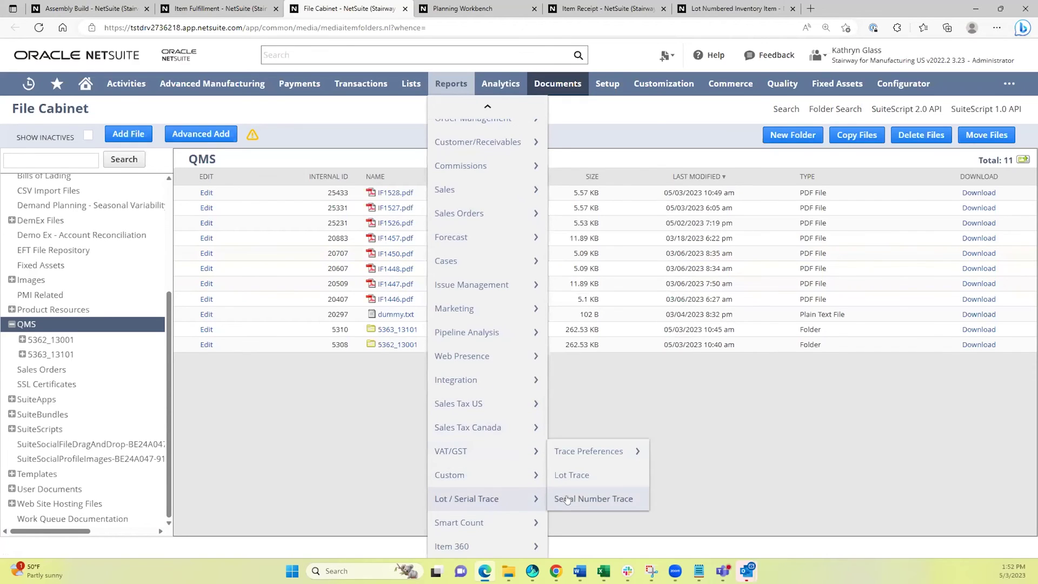
middle_click(571, 476)
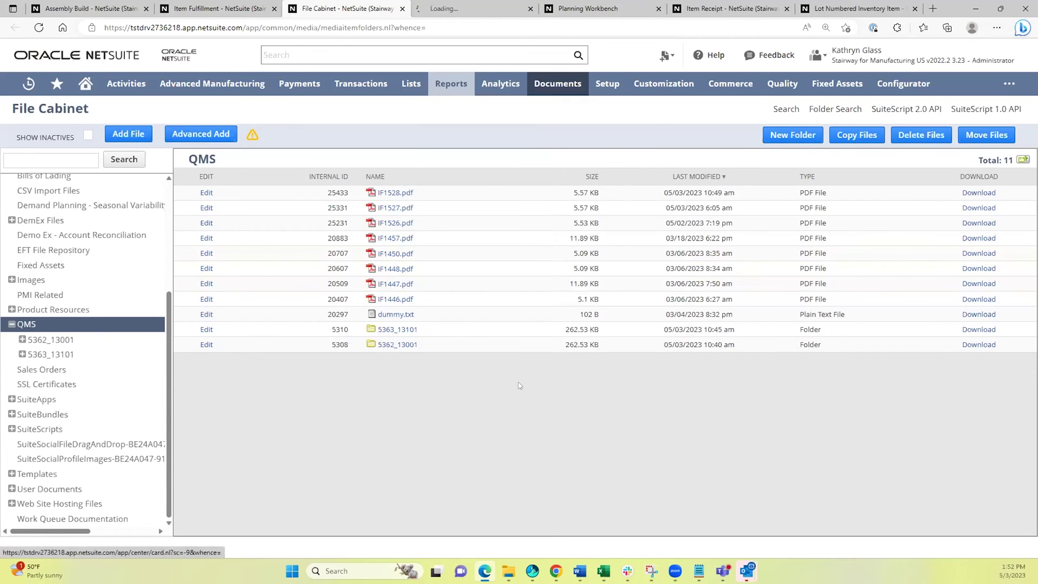
mouse_move(460, 184)
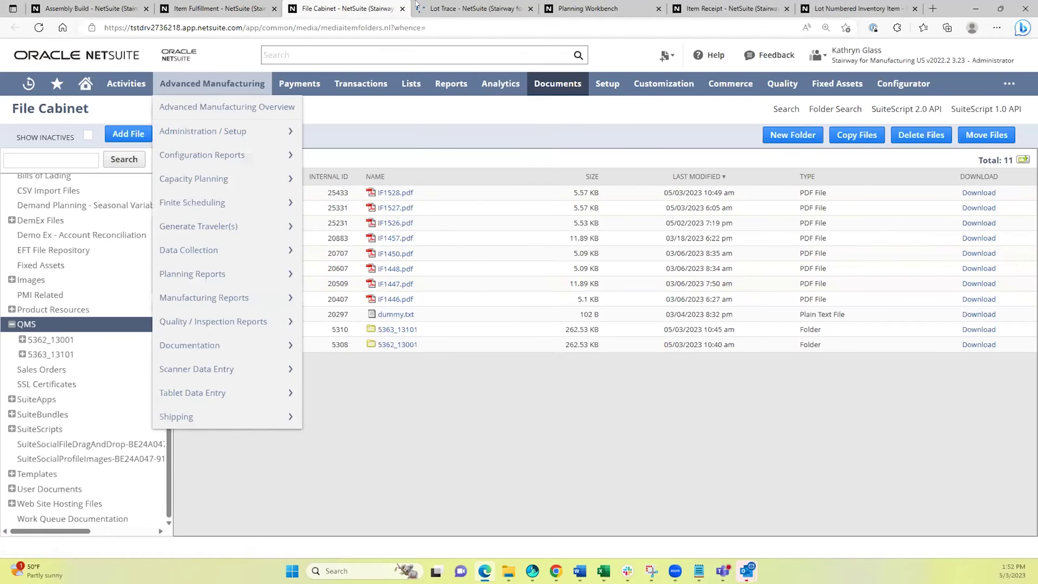
left_click(450, 8)
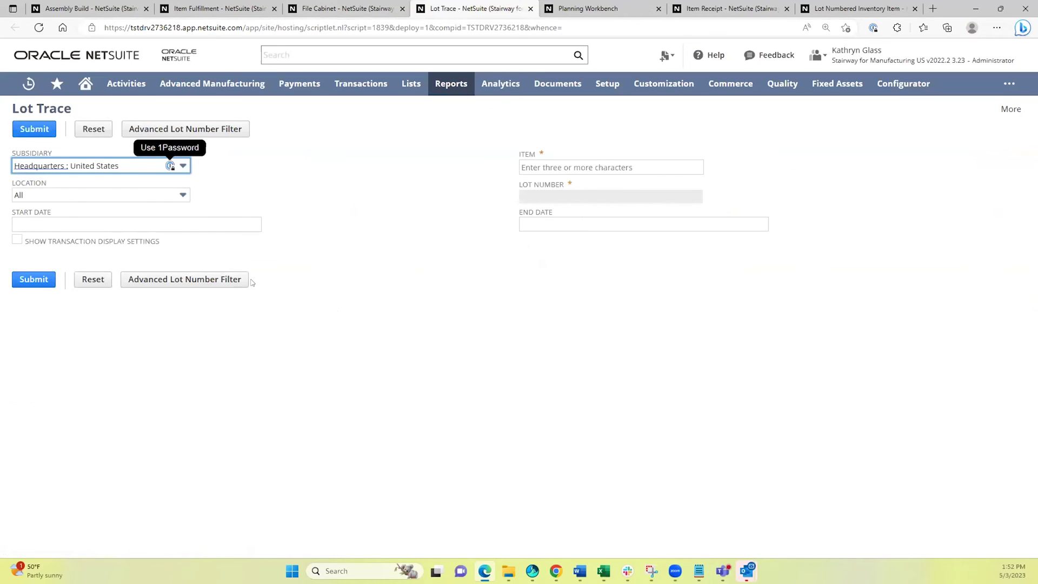
Trace lot 1111 of *Orange Juice 12oz Bottle at location San Francisco.
left_click(96, 192)
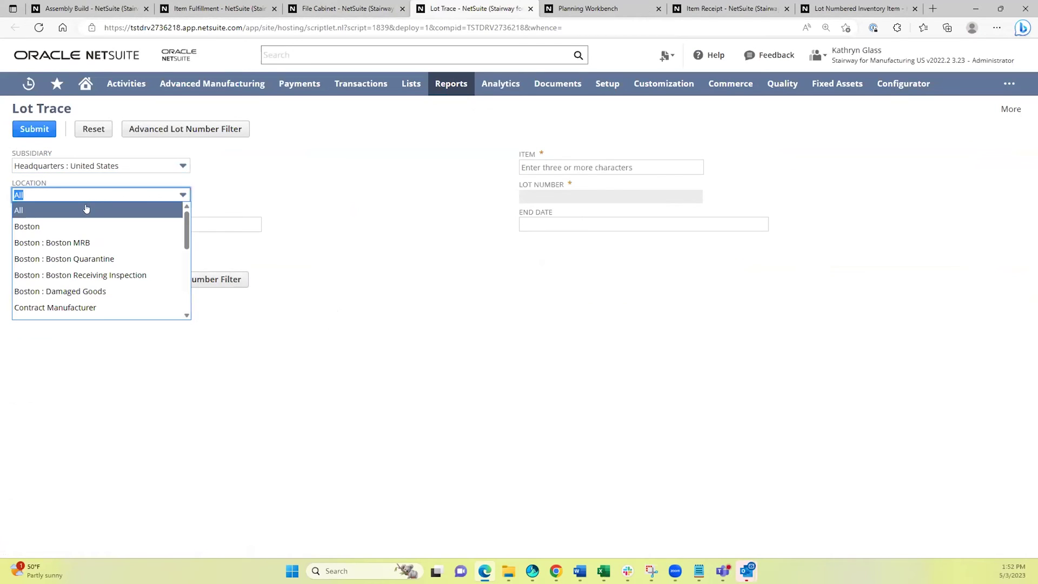
key("s")
left_click(45, 246)
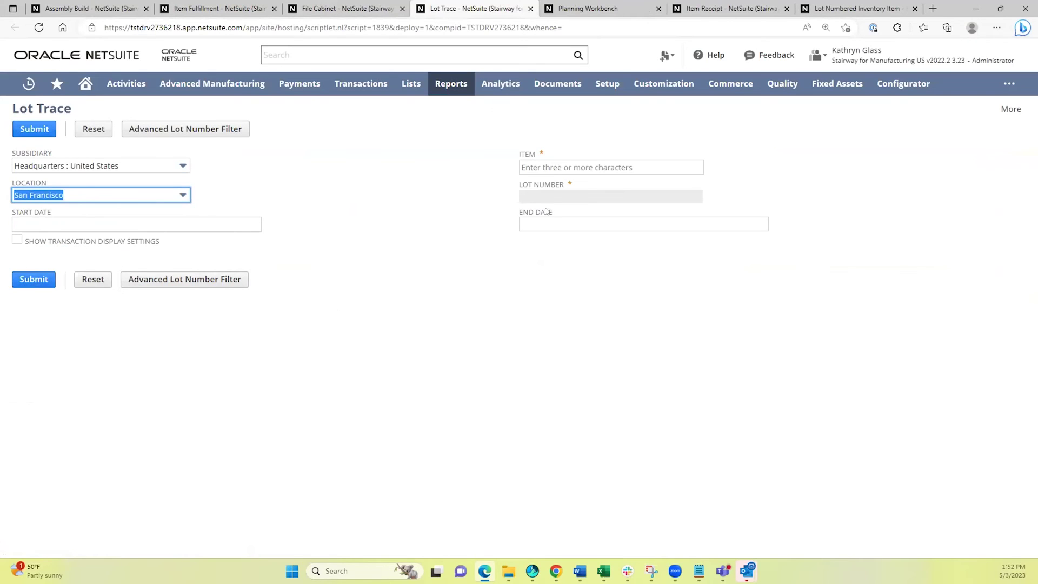
left_click(582, 166)
type("*ora")
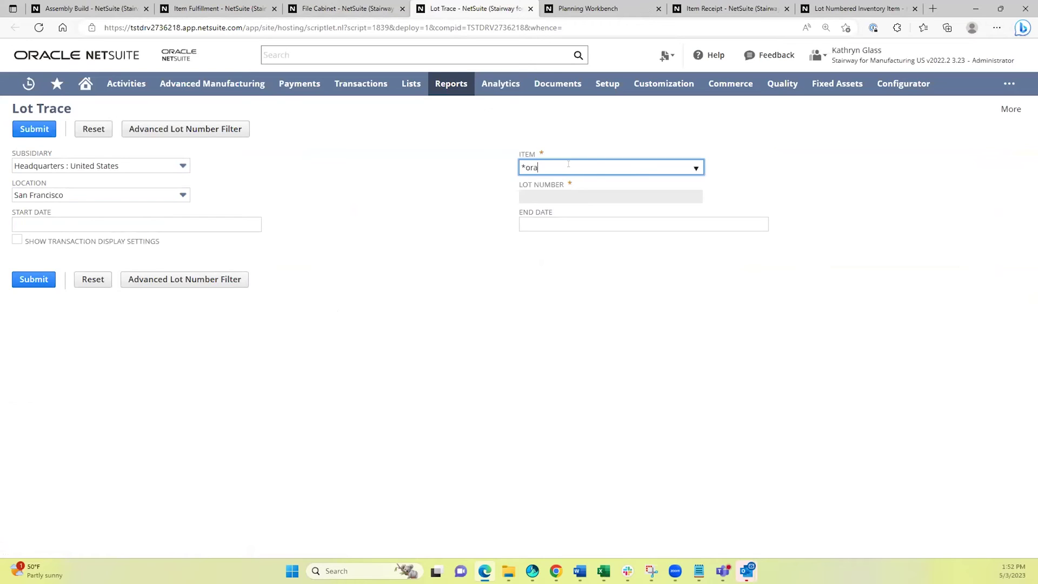
left_click(563, 186)
left_click(600, 198)
left_click(544, 218)
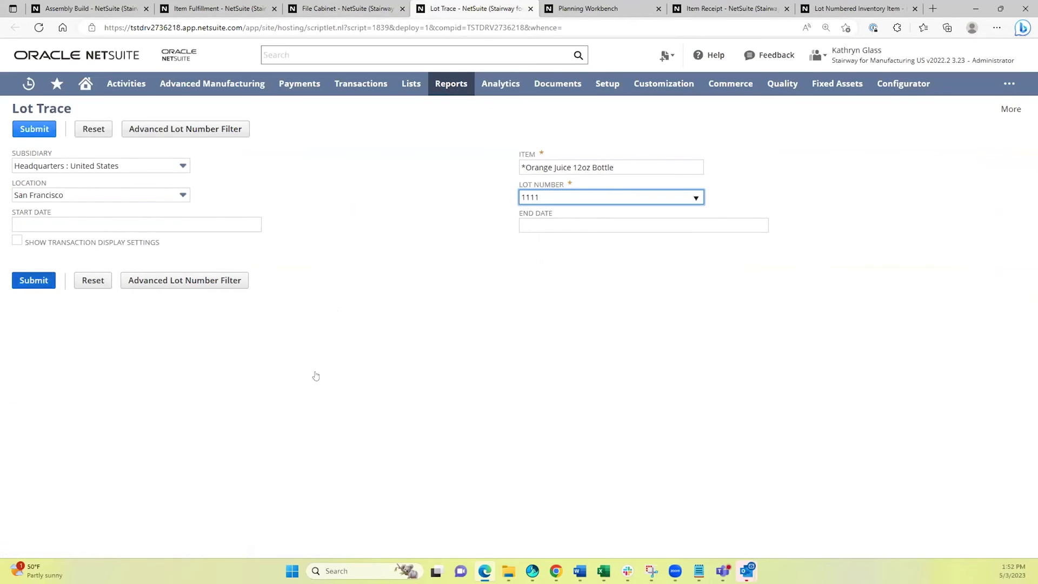
key("Return")
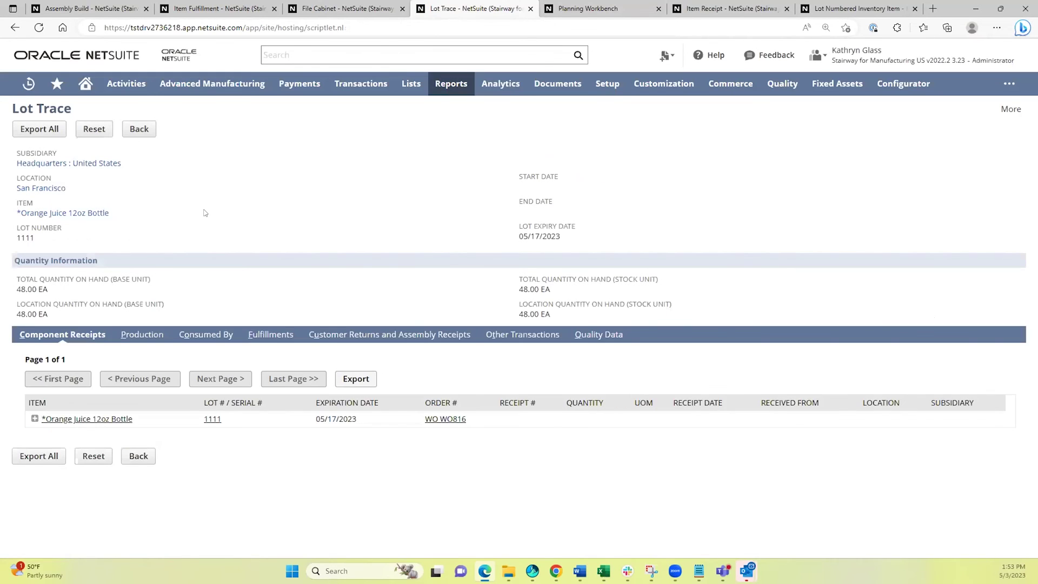
Check lot 1111's Fulfillments subtab (IF1528 from SO1812) and its Quality Data records.
left_click(266, 335)
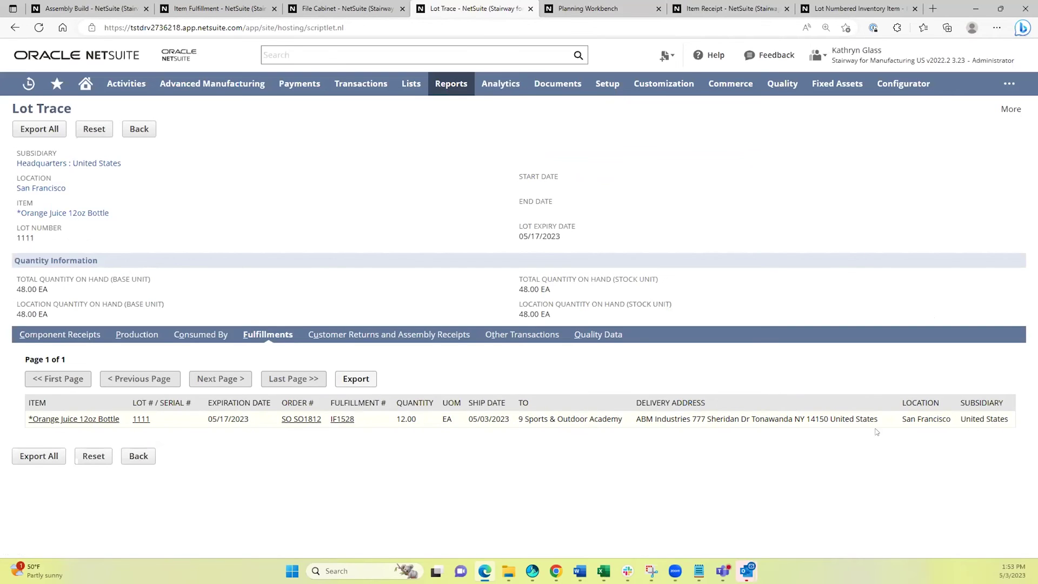
left_click(595, 334)
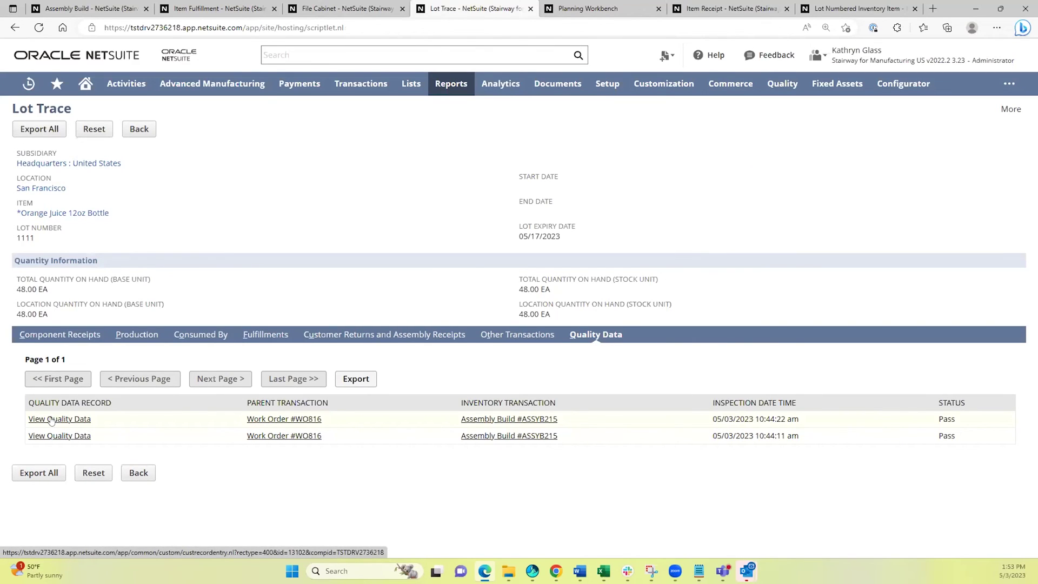
View the pH Test quality record in a new tab, then expand lot 1111's WO816 production row.
middle_click(52, 419)
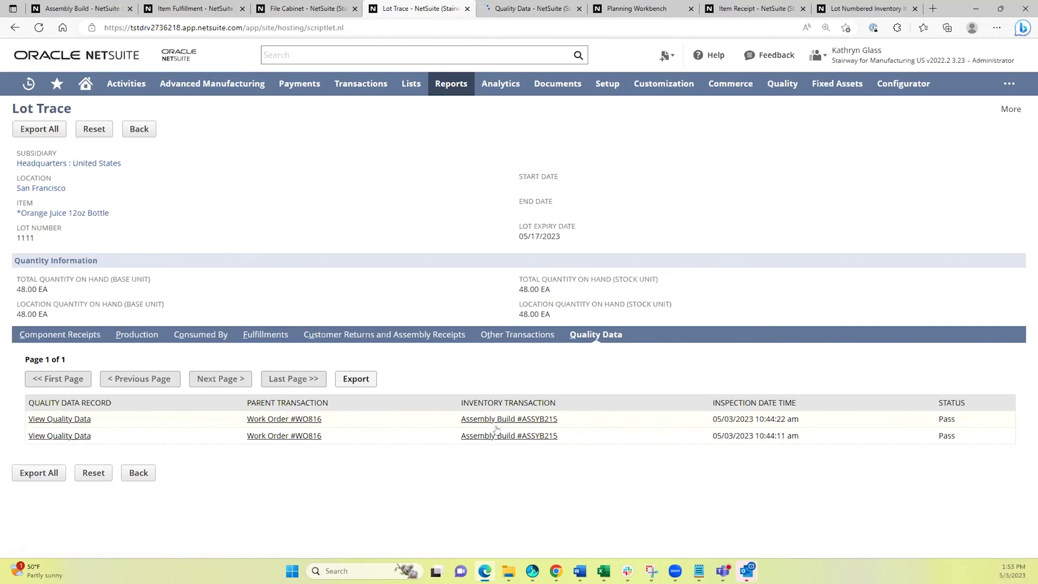
left_click(496, 6)
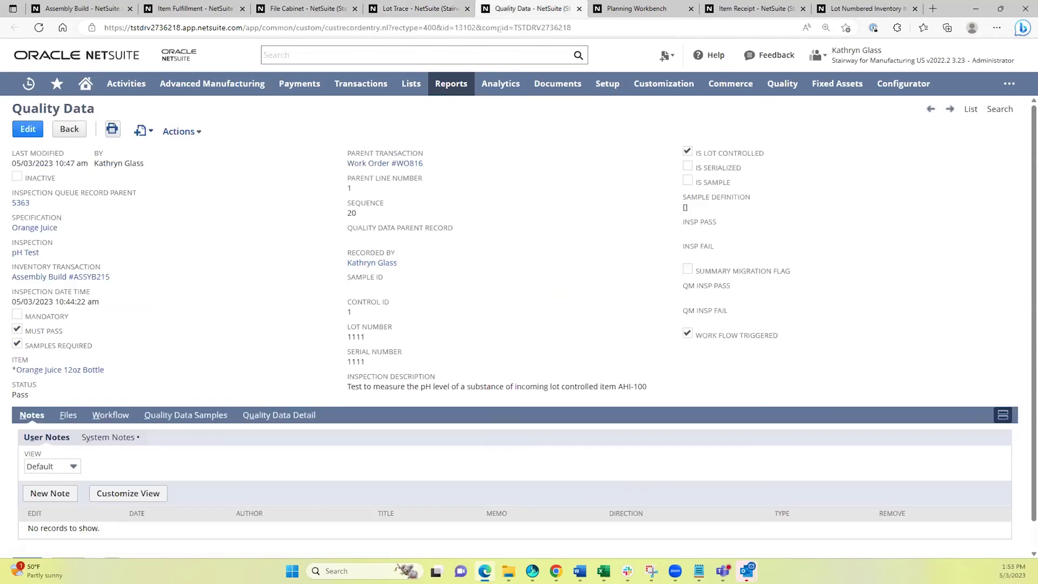
left_click(400, 8)
left_click(138, 333)
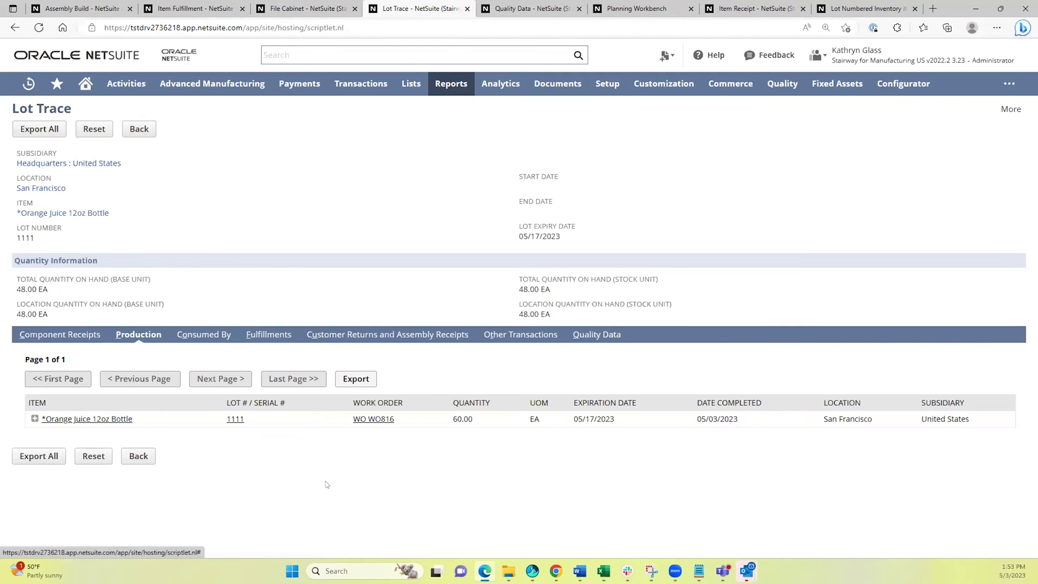
left_click(35, 418)
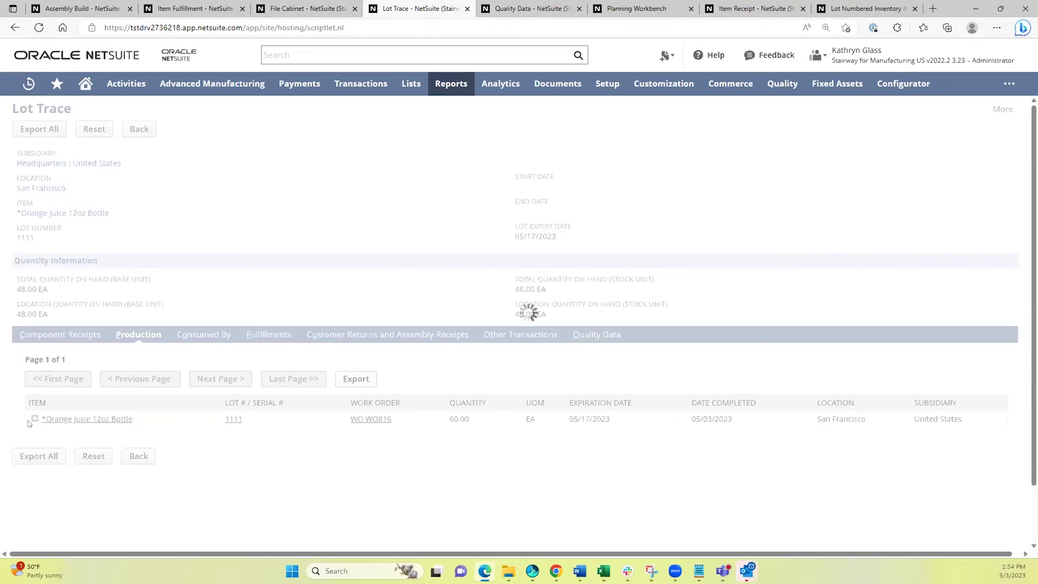